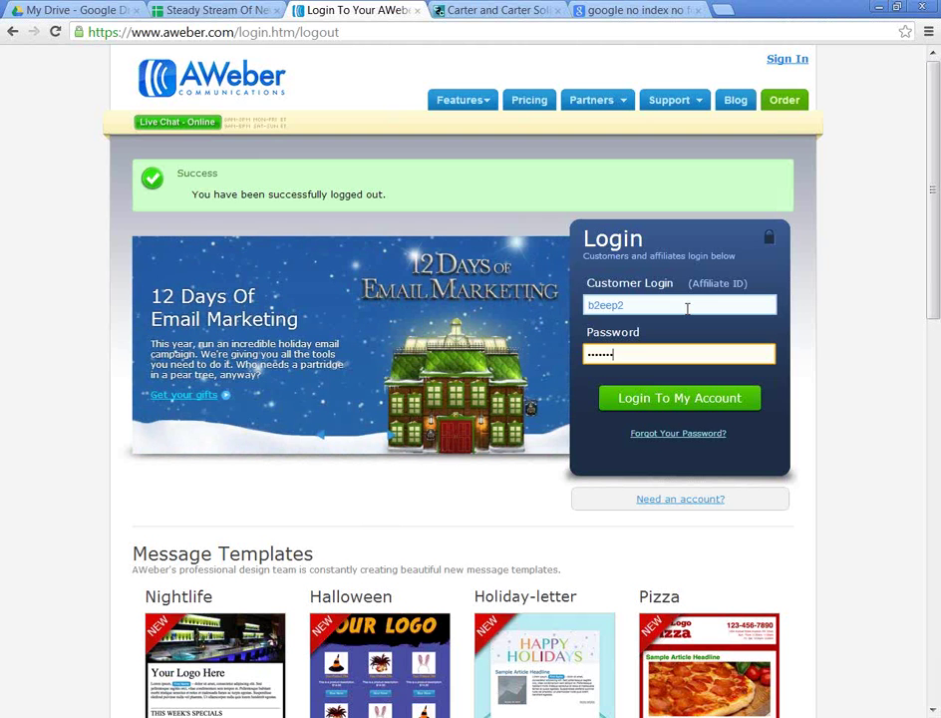
Step: Log in to AWeber, re-entering the password after the first attempt fails
{"action": "key", "text": "Return"}
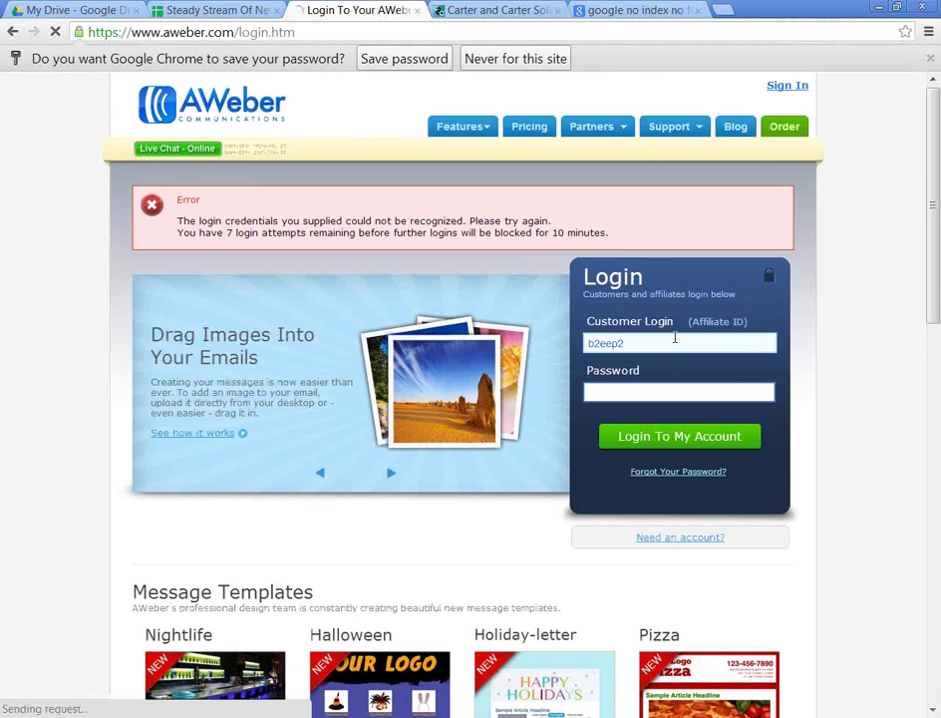
{"action": "left_click", "coordinate": [625, 393]}
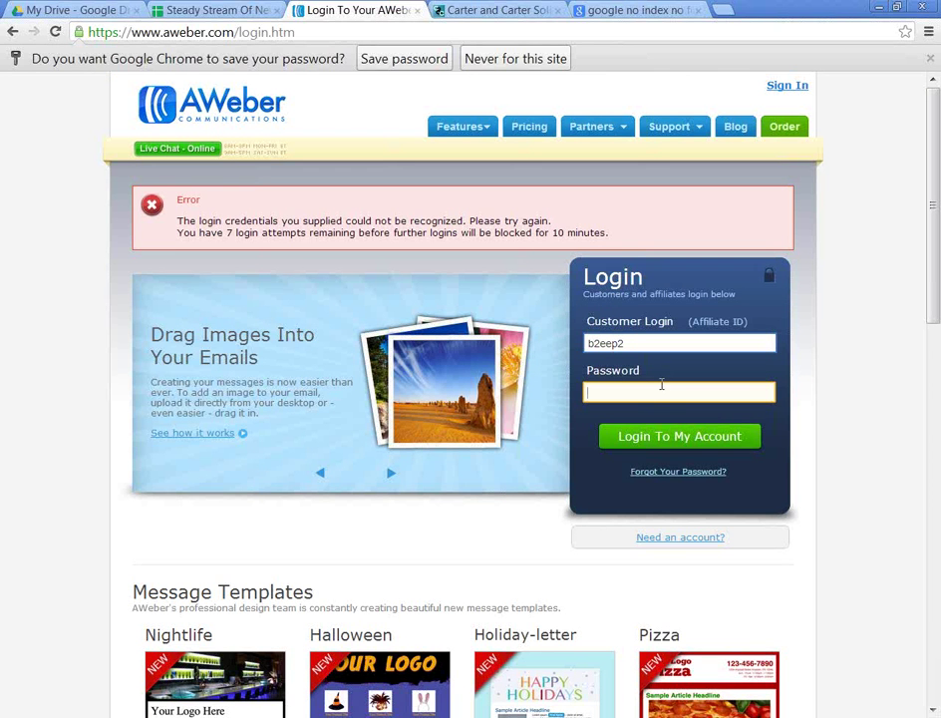
{"action": "type", "text": "•"}
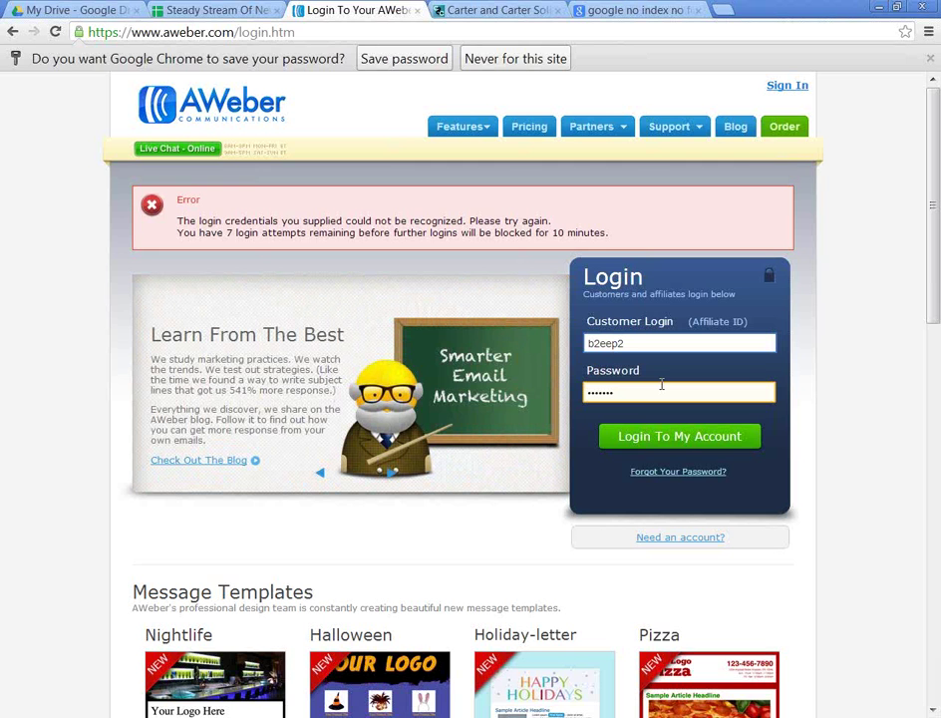
{"action": "key", "text": "BackSpace"}
{"action": "key", "text": "BackSpace"}
{"action": "key", "text": "BackSpace"}
{"action": "key", "text": "BackSpace"}
{"action": "key", "text": "BackSpace"}
{"action": "key", "text": "BackSpace"}
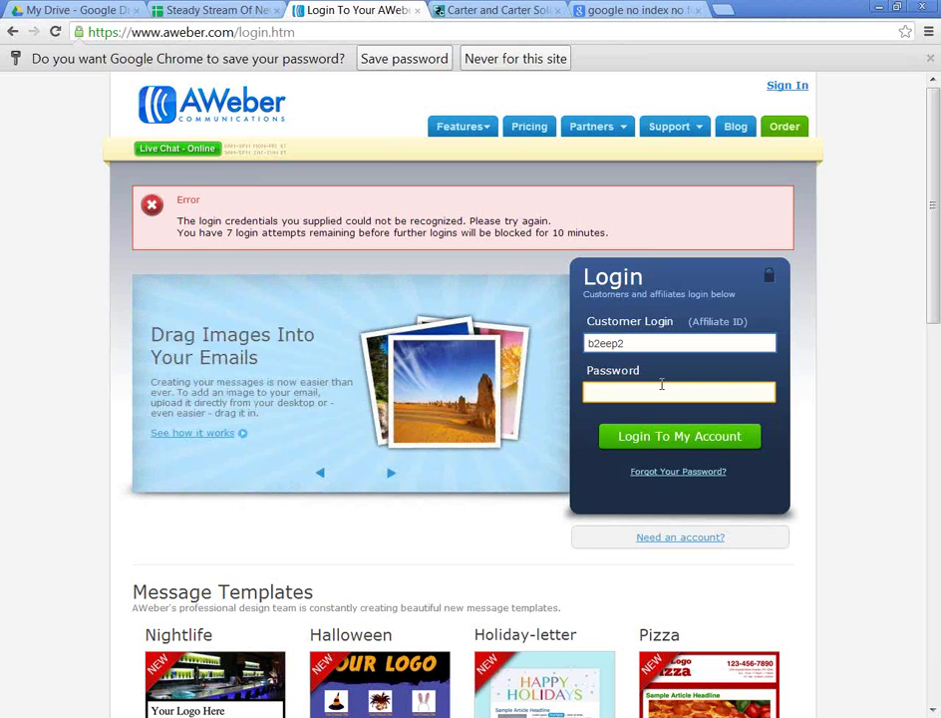
{"action": "type", "text": "•"}
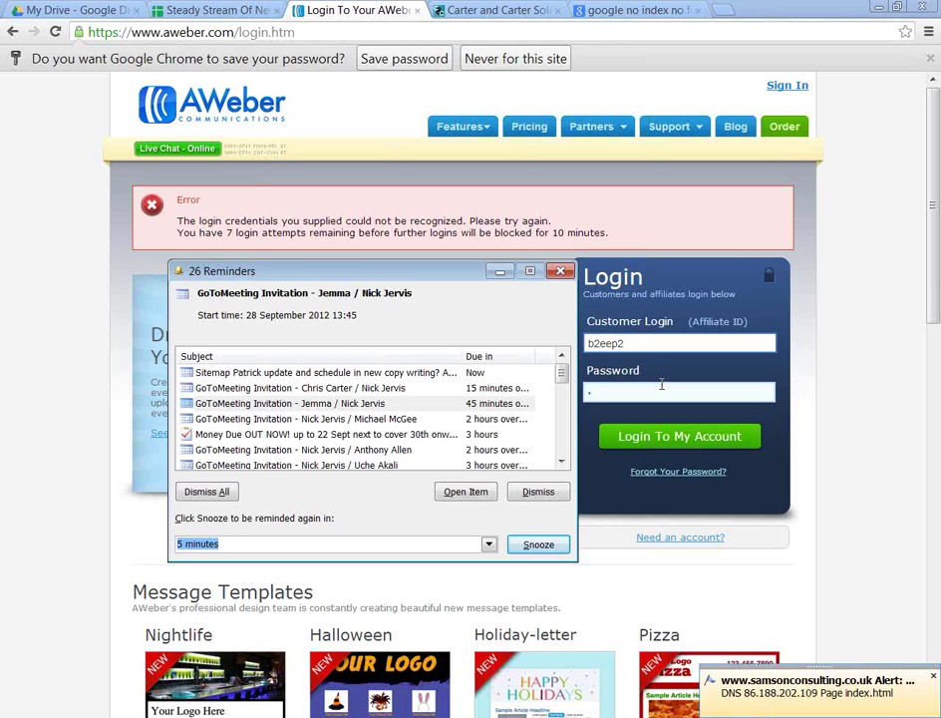
{"action": "left_click", "coordinate": [502, 275]}
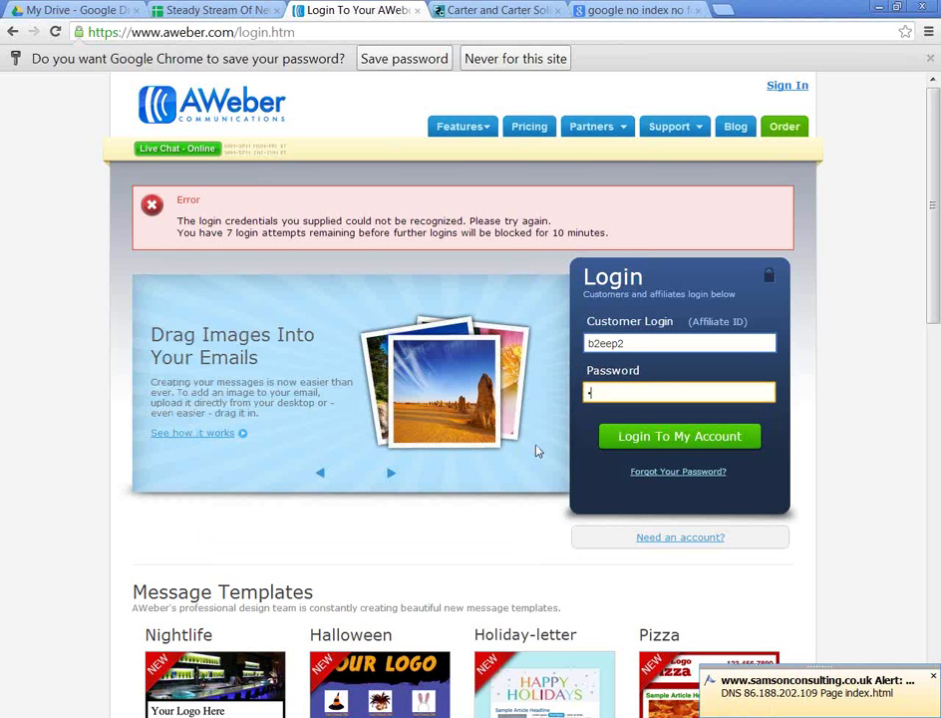
{"action": "type", "text": "••"}
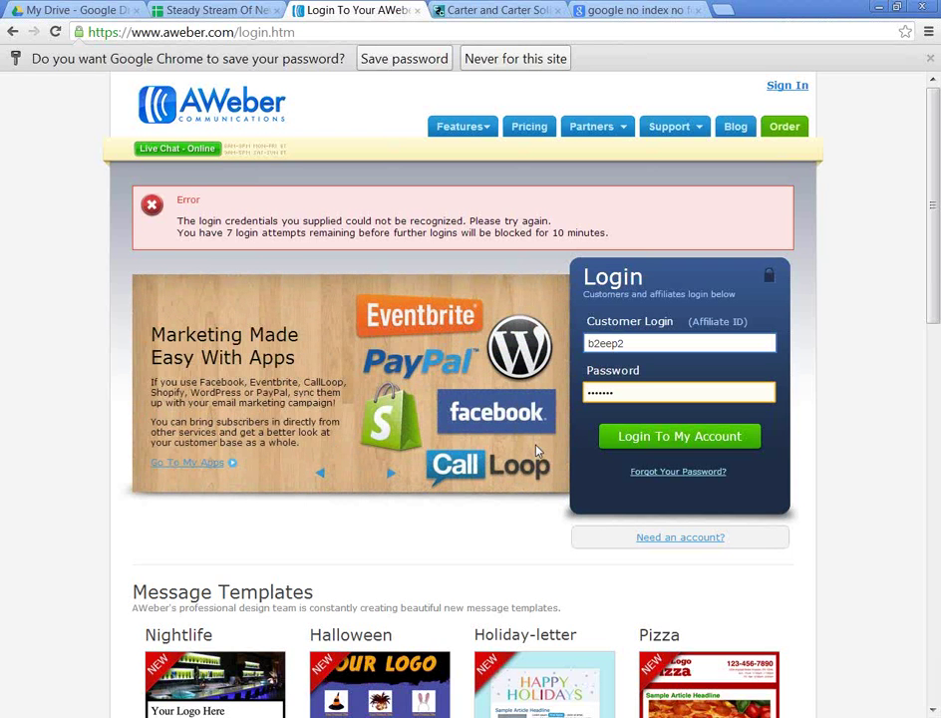
{"action": "type", "text": "•"}
{"action": "key", "text": "Return"}
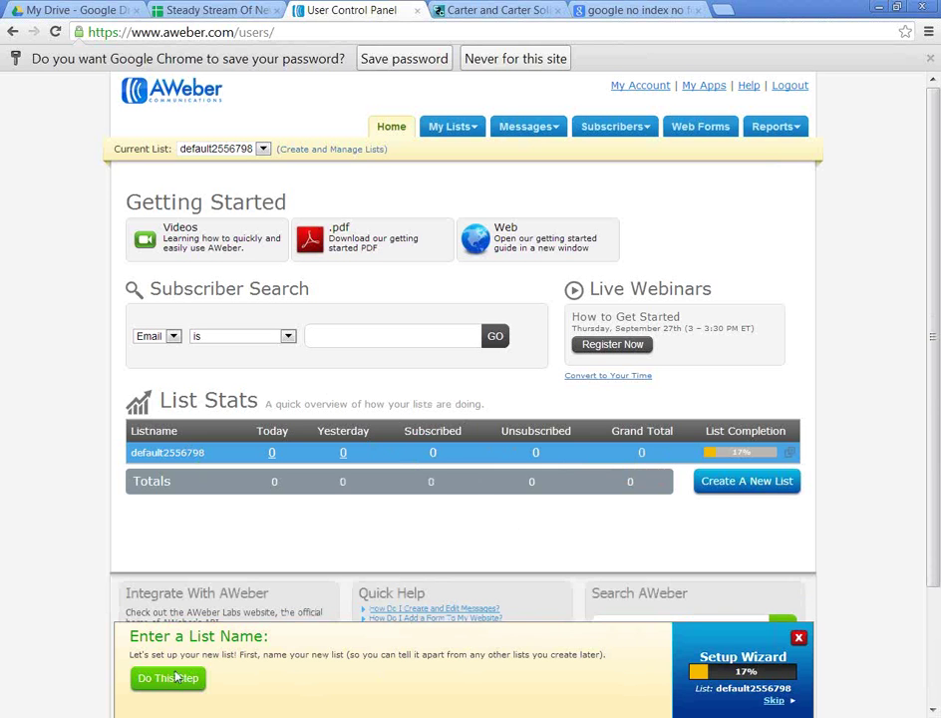
Step: Dismiss Chrome's save-password bar and start the Setup Wizard's Enter a List Name step
{"action": "scroll", "coordinate": [185, 668], "scroll_direction": "down", "scroll_amount": 3}
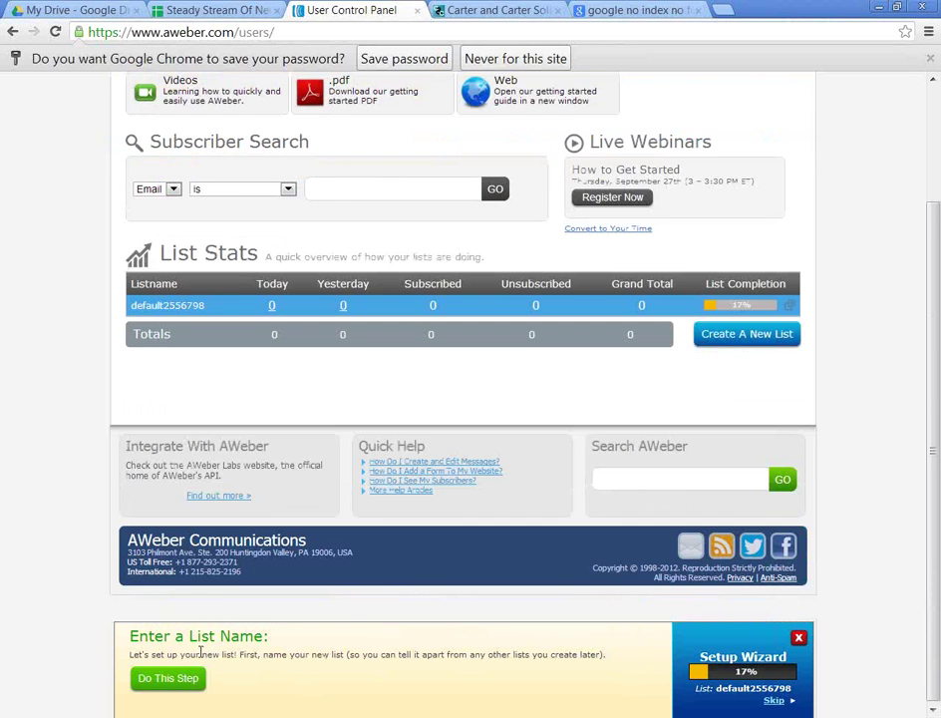
{"action": "scroll", "coordinate": [200, 651], "scroll_direction": "up", "scroll_amount": 1}
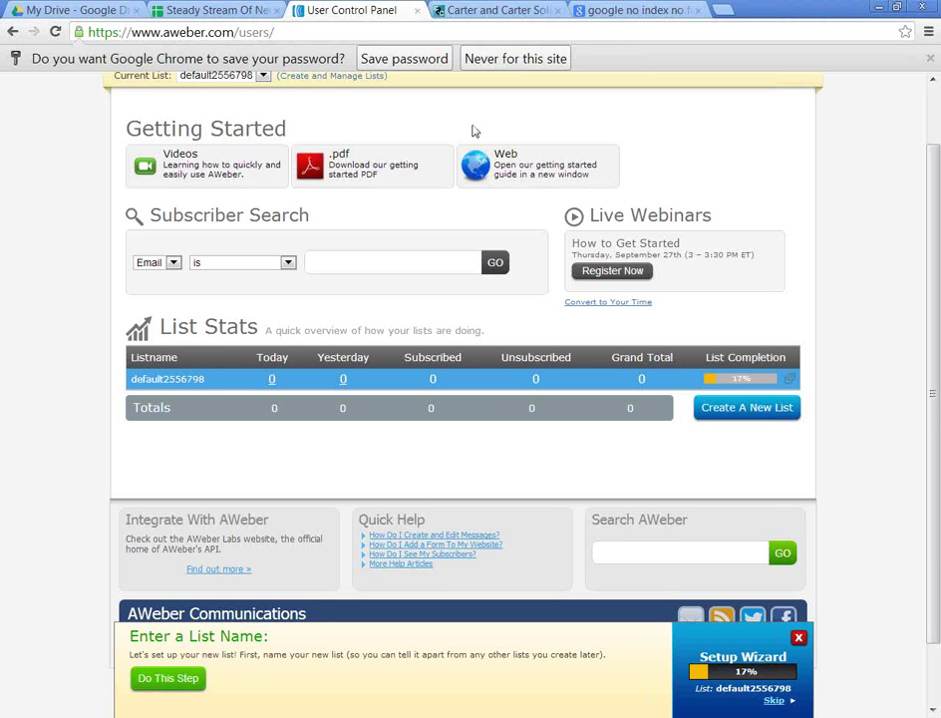
{"action": "left_click", "coordinate": [413, 65]}
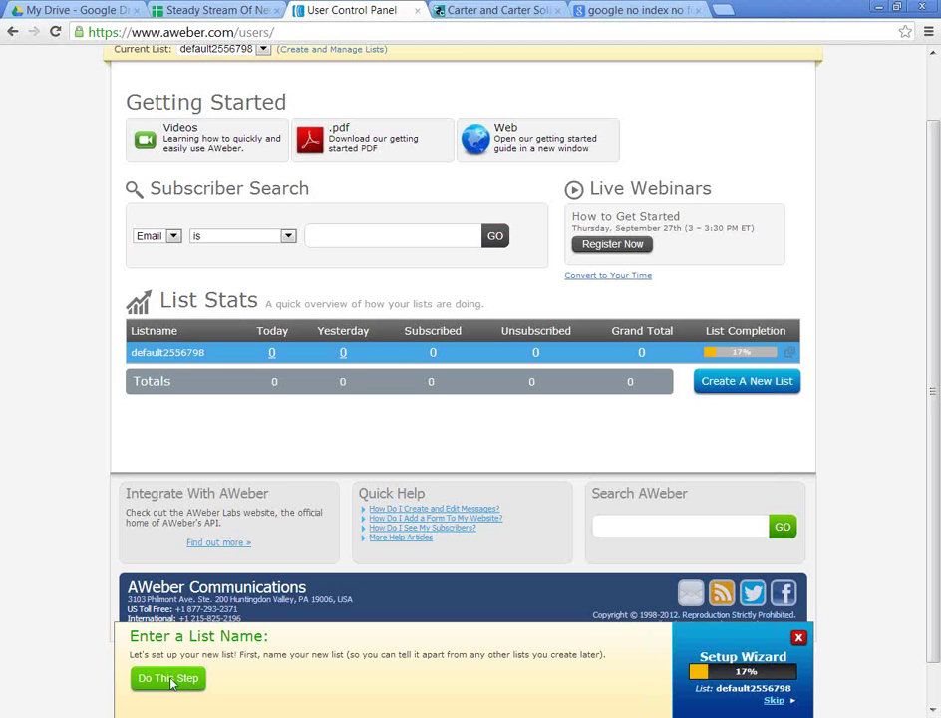
{"action": "left_click", "coordinate": [169, 678]}
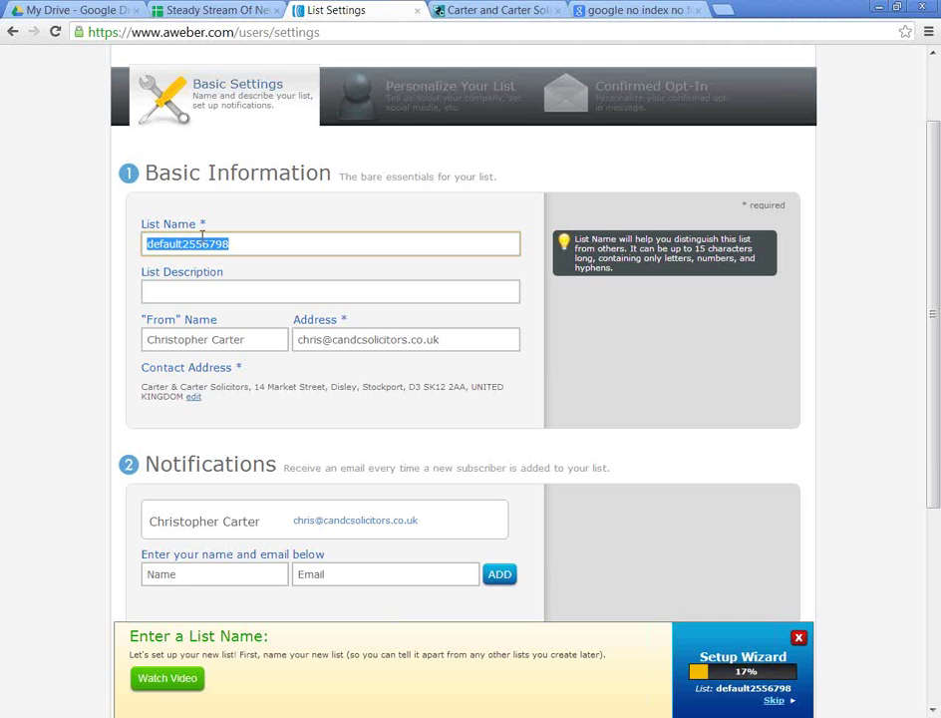
Step: Name the list carter-news with description 'Carter & Carter Solicitors Newsletter'
{"action": "type", "text": "carter-news"}
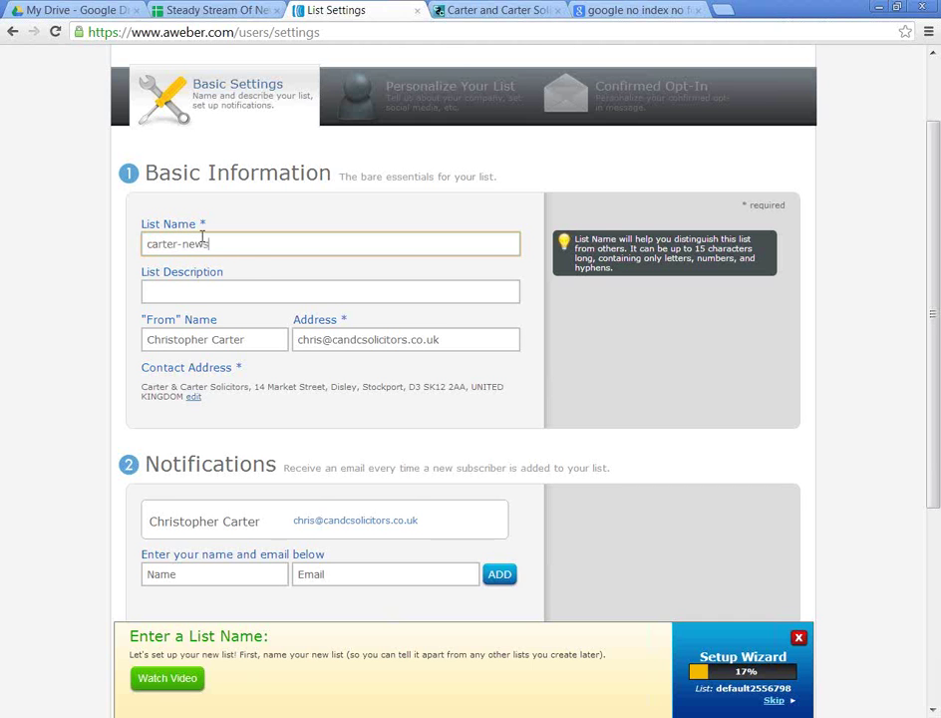
{"action": "key", "text": "Tab"}
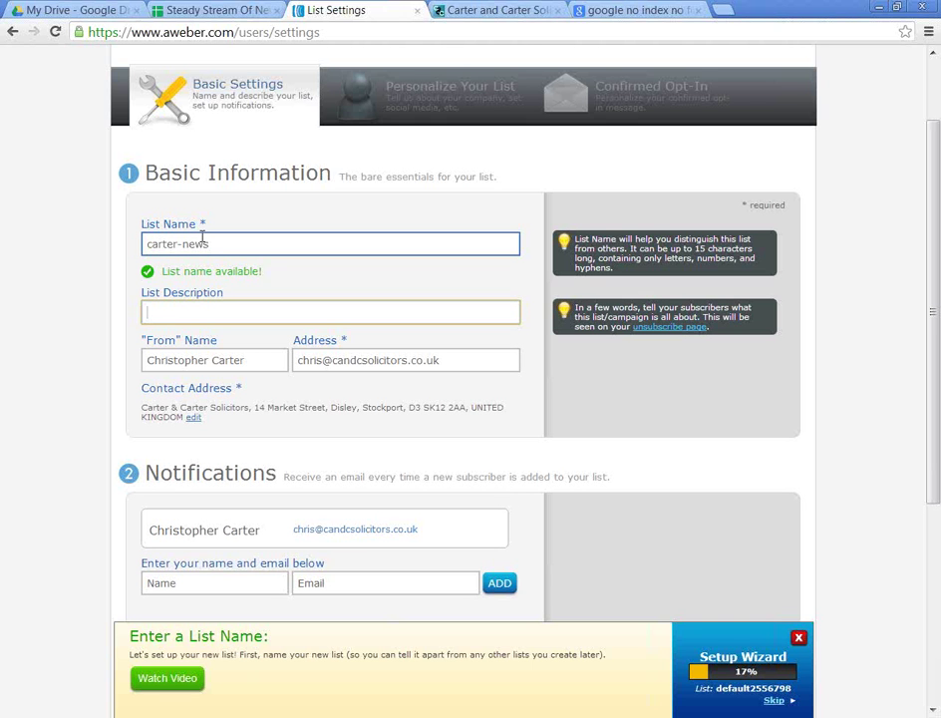
{"action": "type", "text": "Carter & Catr"}
{"action": "key", "text": "BackSpace"}
{"action": "key", "text": "BackSpace"}
{"action": "type", "text": "te"}
{"action": "type", "text": "r Solicitors Newsle"}
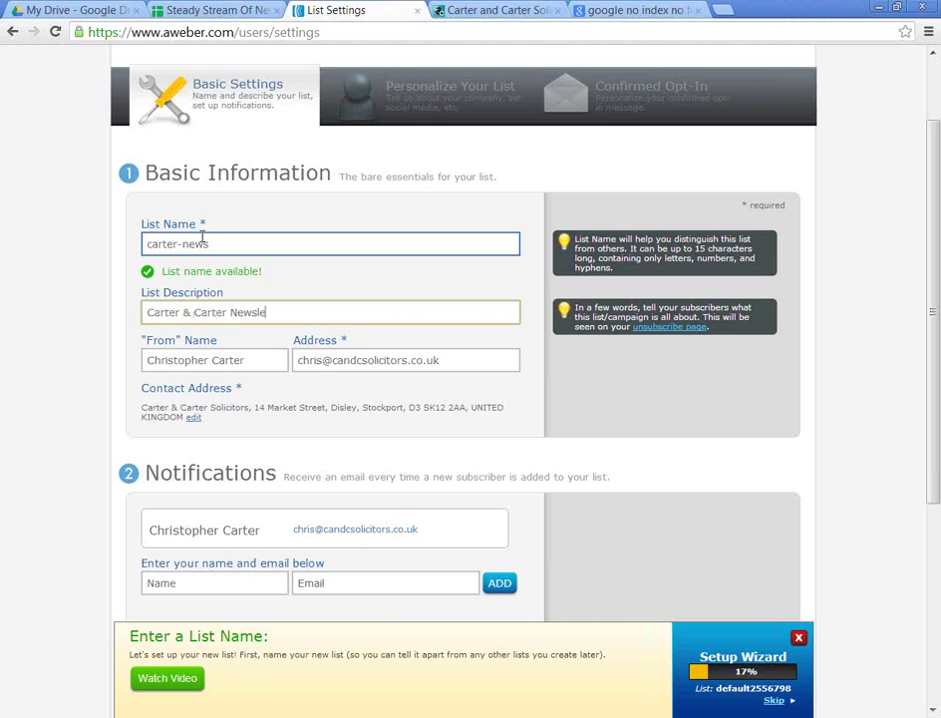
{"action": "type", "text": "tter"}
{"action": "key", "text": "ctrl+Left"}
{"action": "type", "text": "Solicitors"}
Step: Check the From name and e-mail fields and save the list's basic settings
{"action": "left_click", "coordinate": [282, 360]}
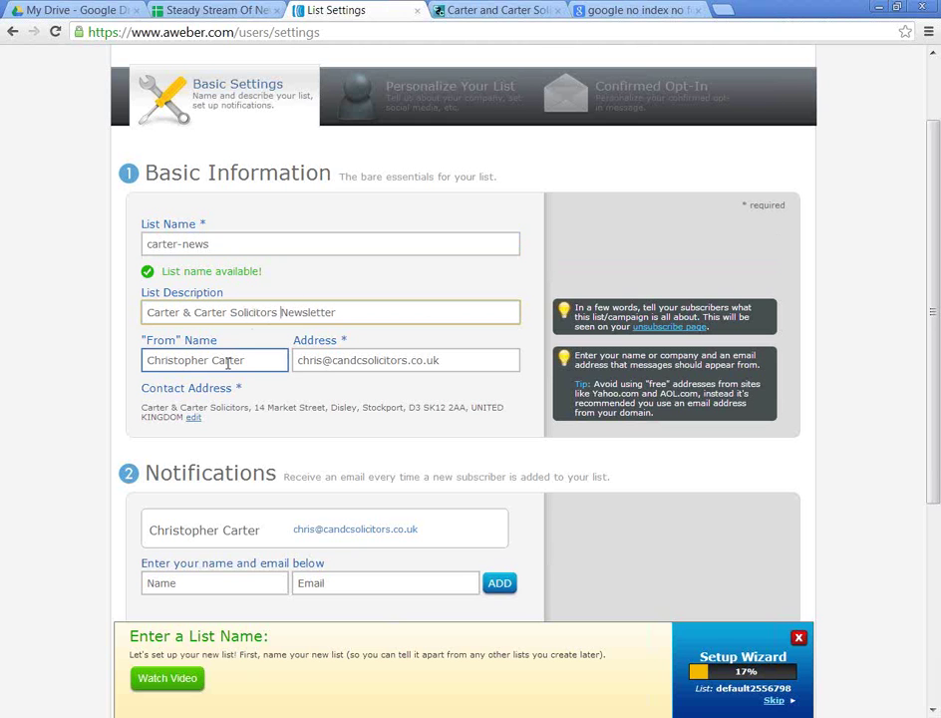
{"action": "triple_click", "coordinate": [274, 363]}
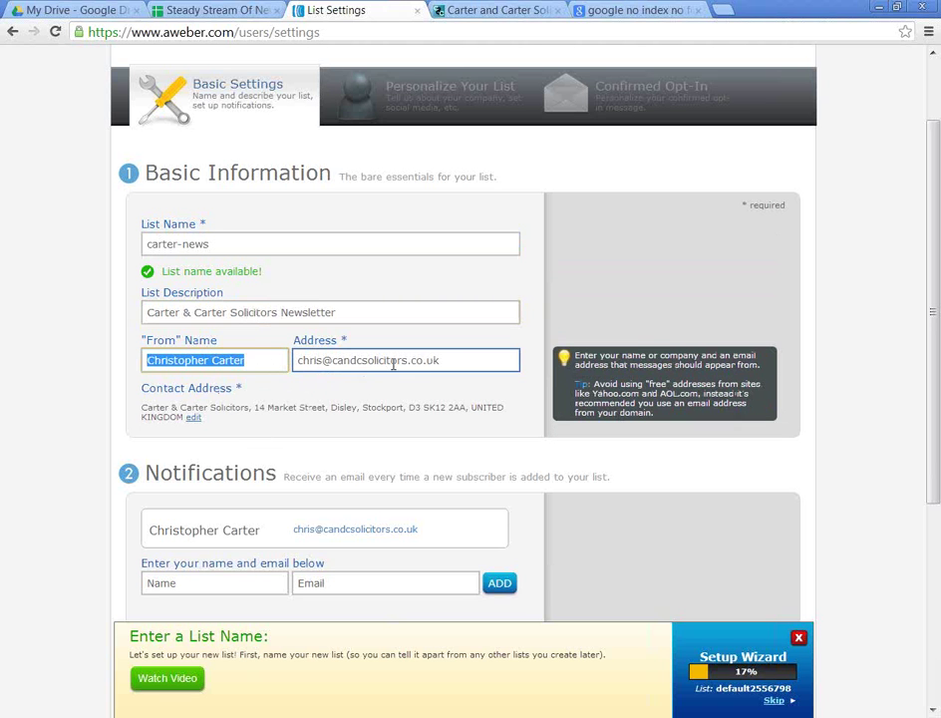
{"action": "left_click", "coordinate": [326, 363]}
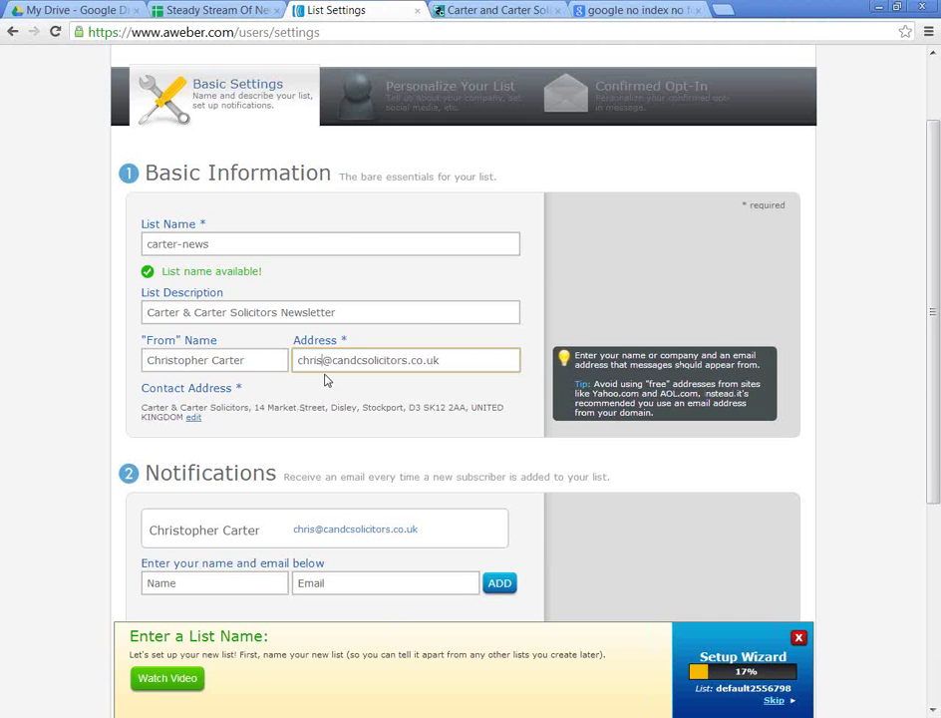
{"action": "scroll", "coordinate": [278, 470], "scroll_direction": "down", "scroll_amount": 1}
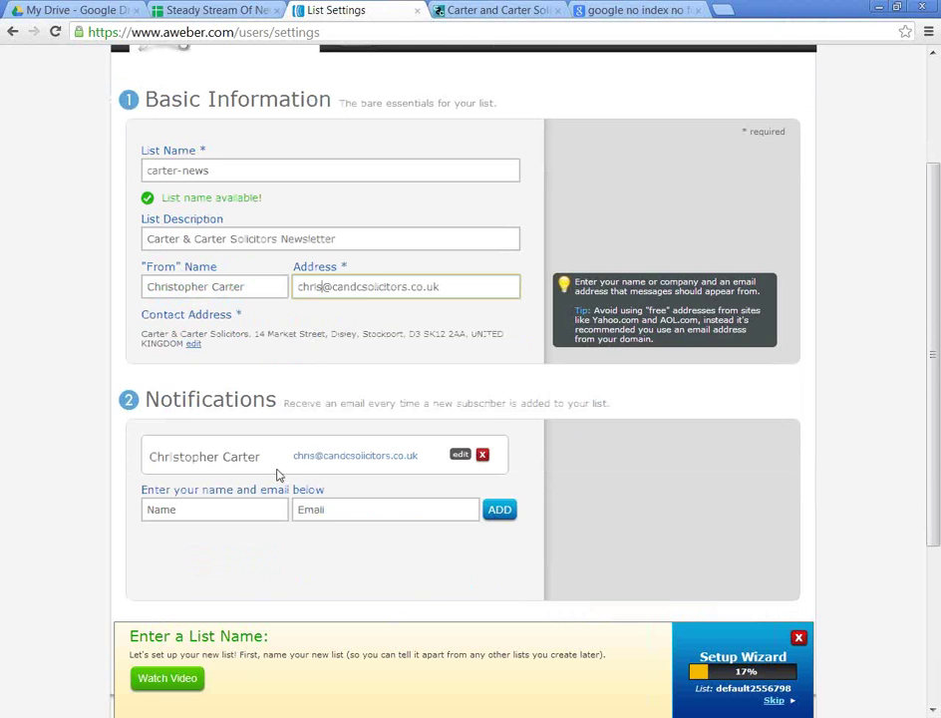
{"action": "mouse_move", "coordinate": [264, 457]}
{"action": "scroll", "coordinate": [279, 453], "scroll_direction": "down", "scroll_amount": 1}
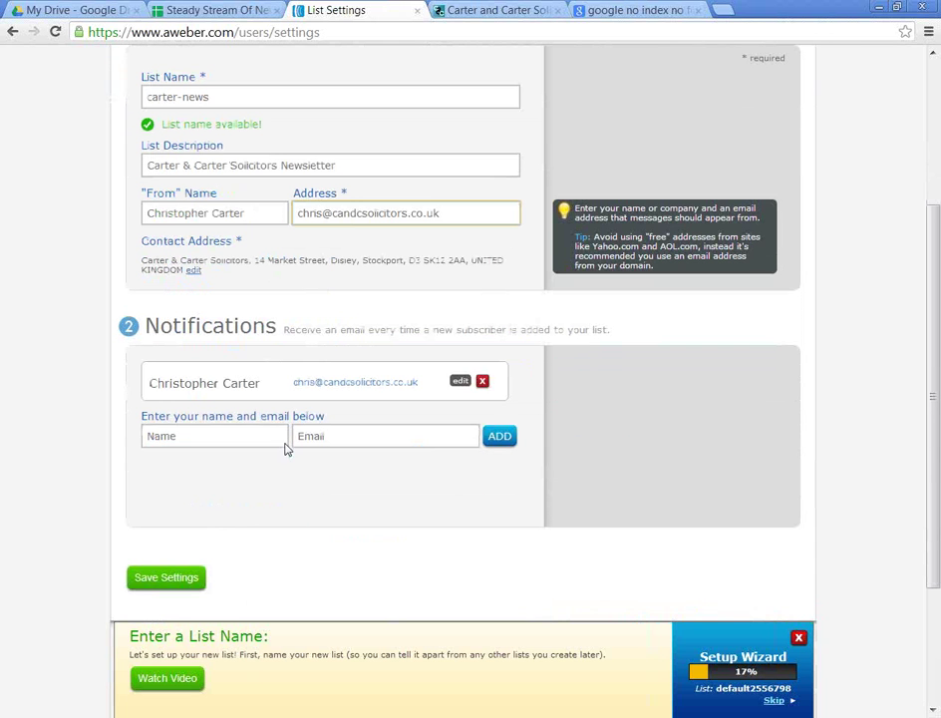
{"action": "scroll", "coordinate": [196, 502], "scroll_direction": "down", "scroll_amount": 1}
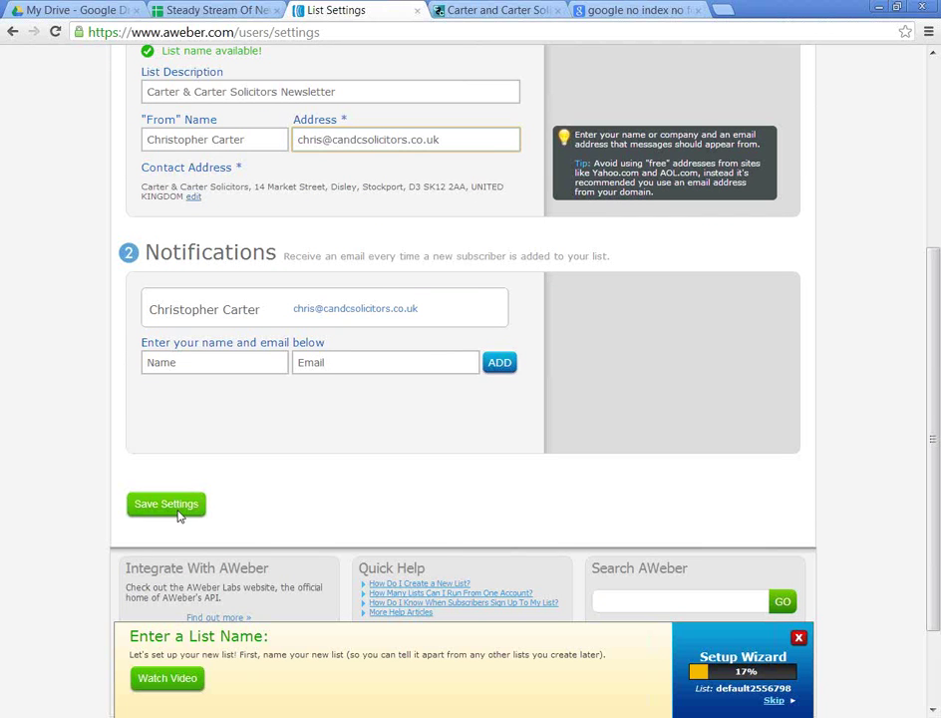
{"action": "left_click", "coordinate": [189, 506]}
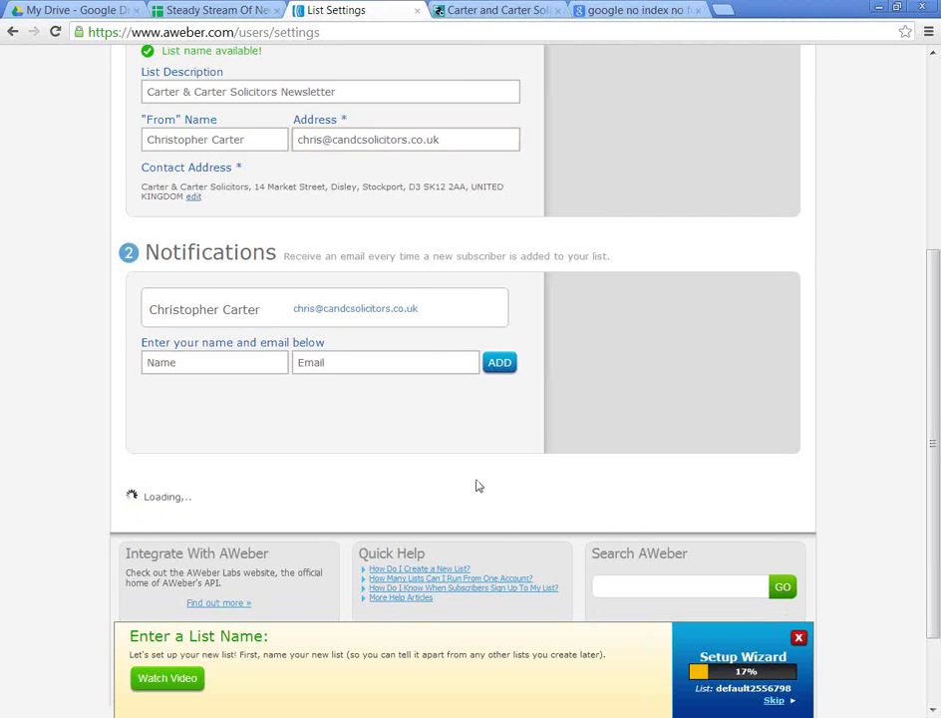
{"action": "left_click", "coordinate": [466, 10]}
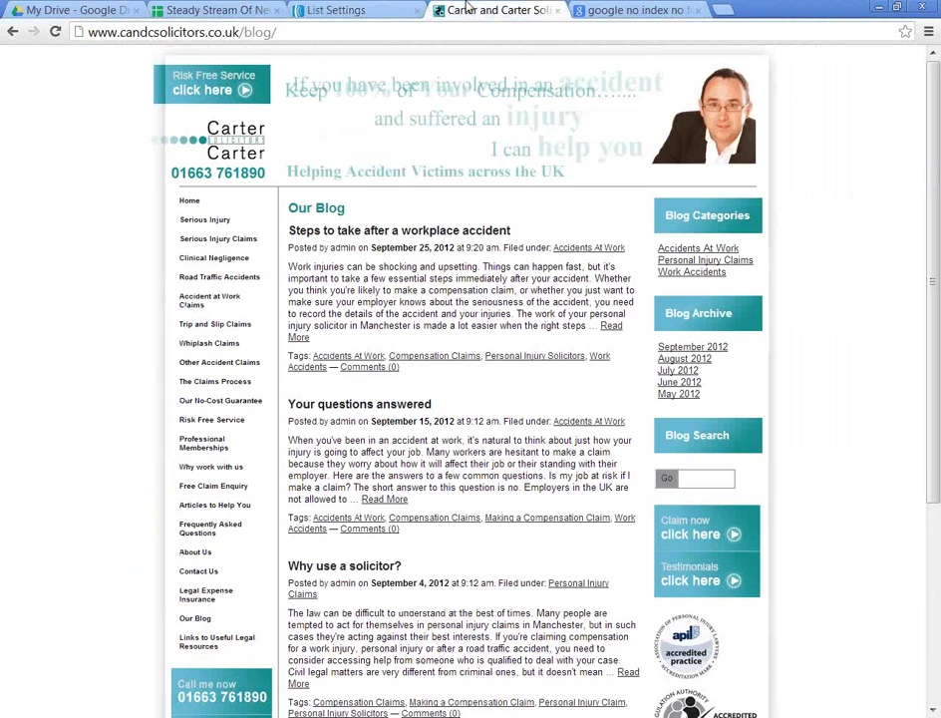
Step: Enter company name 'Carter & Carter Solicitors Limited' and a website URL
{"action": "left_click", "coordinate": [329, 8]}
{"action": "scroll", "coordinate": [238, 279], "scroll_direction": "up", "scroll_amount": 3}
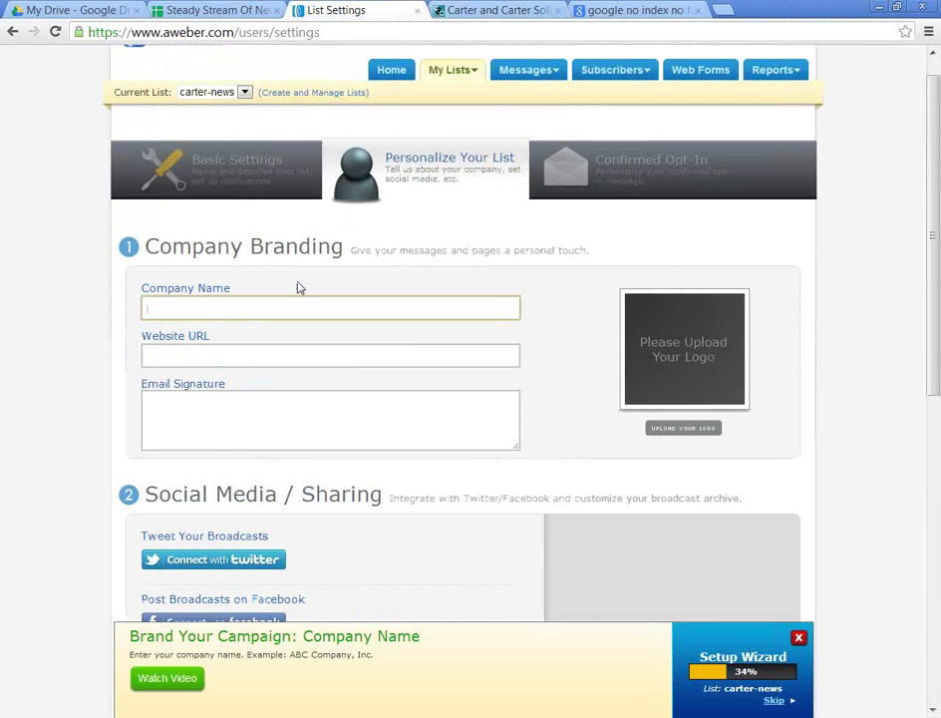
{"action": "type", "text": "Carter & Carter Solic"}
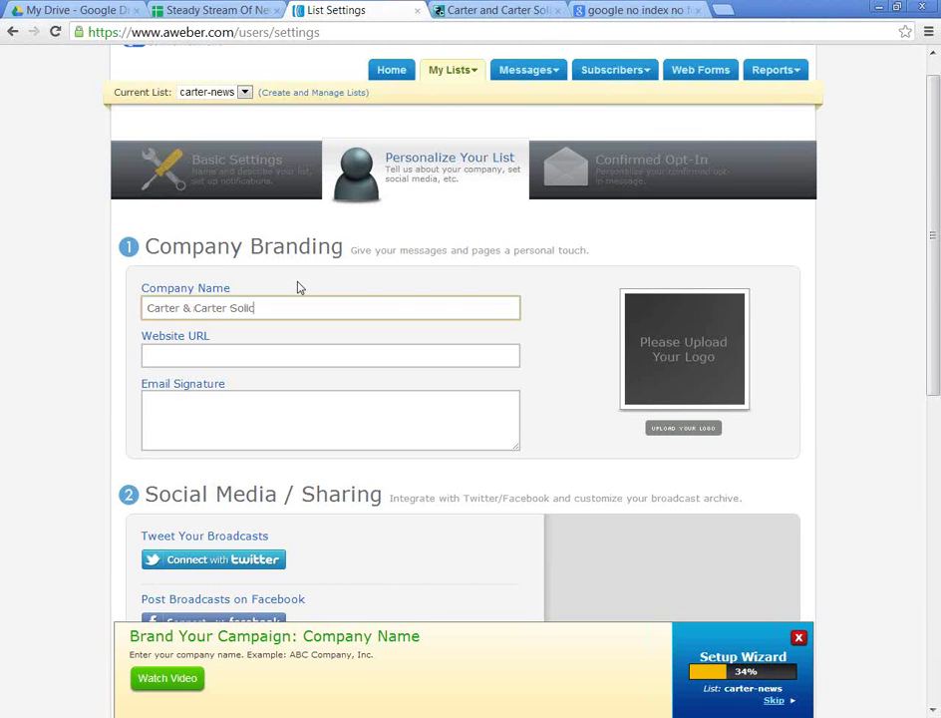
{"action": "type", "text": "itors Limited"}
{"action": "key", "text": "Tab"}
{"action": "type", "text": "www.c"}
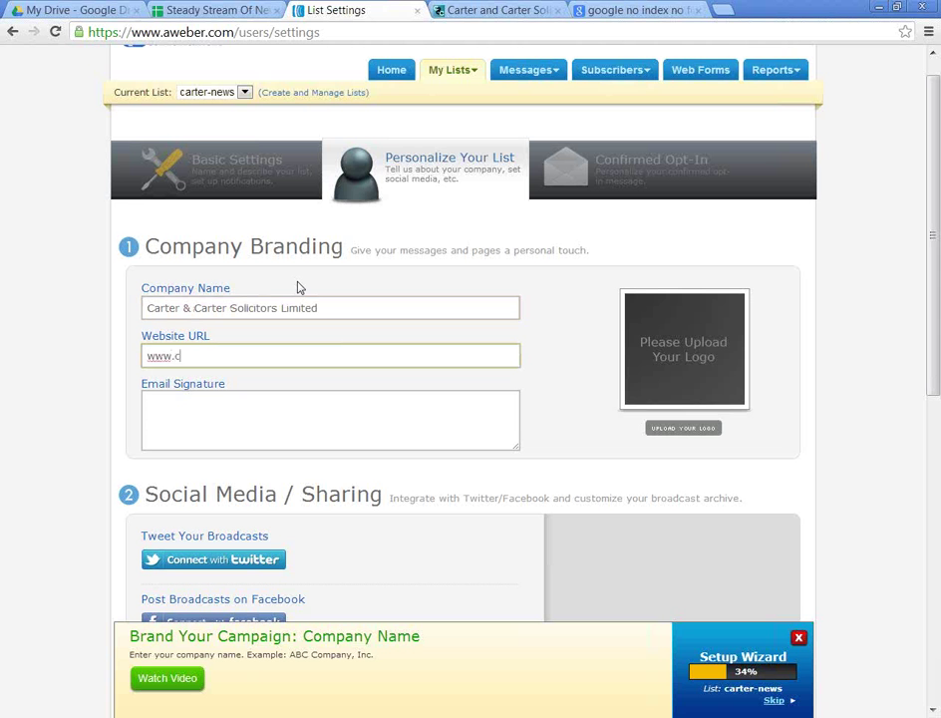
{"action": "type", "text": "arterandcarter.co.uk"}
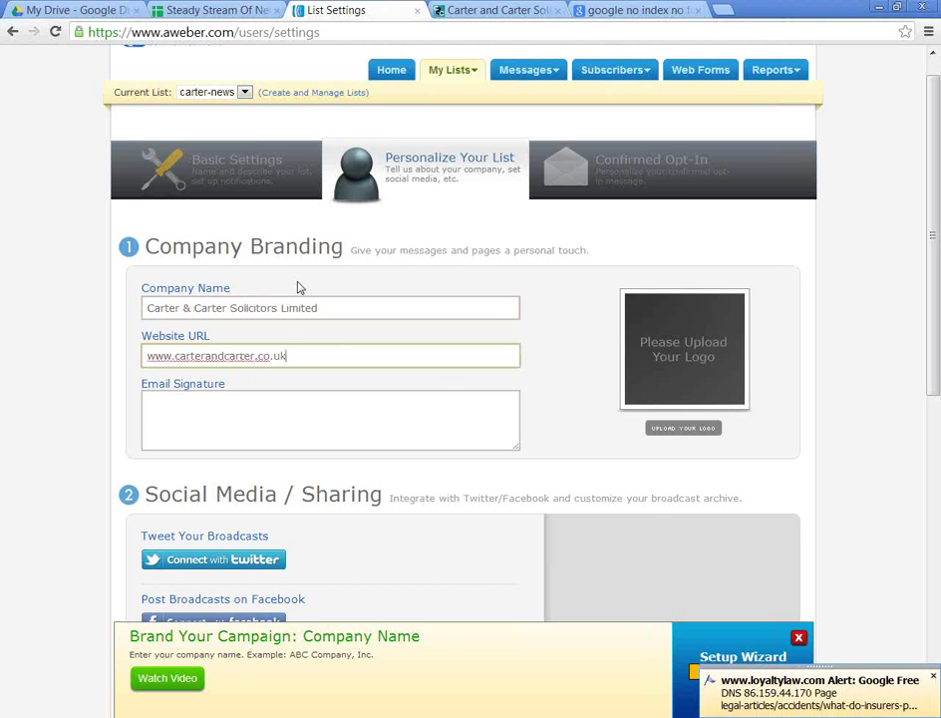
{"action": "left_click", "coordinate": [487, 10]}
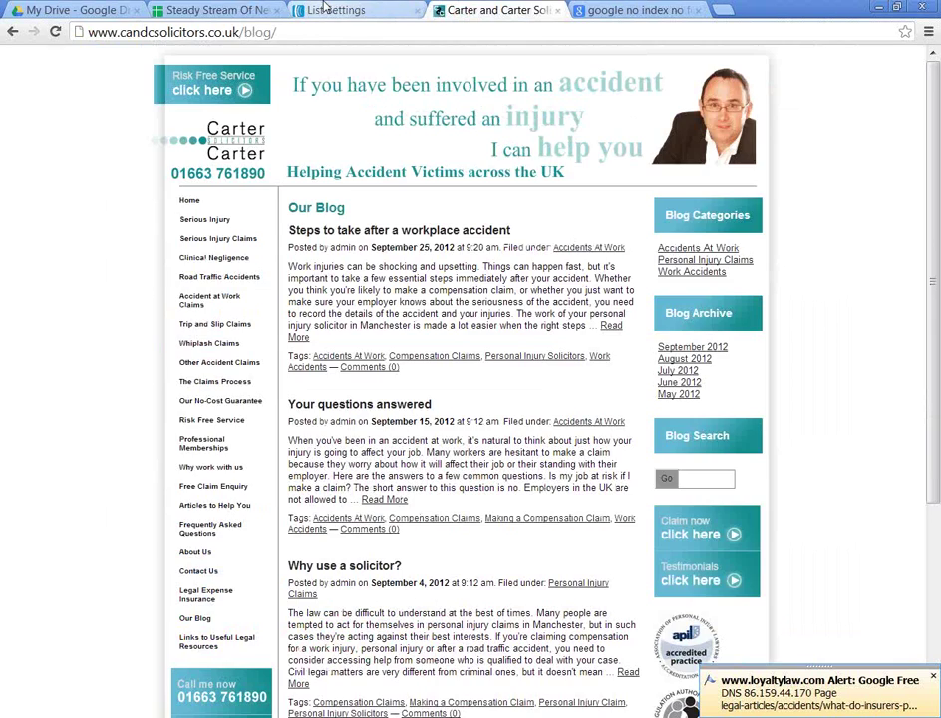
{"action": "left_click", "coordinate": [329, 10]}
{"action": "key", "text": "ctrl+Tab"}
{"action": "left_click", "coordinate": [329, 10]}
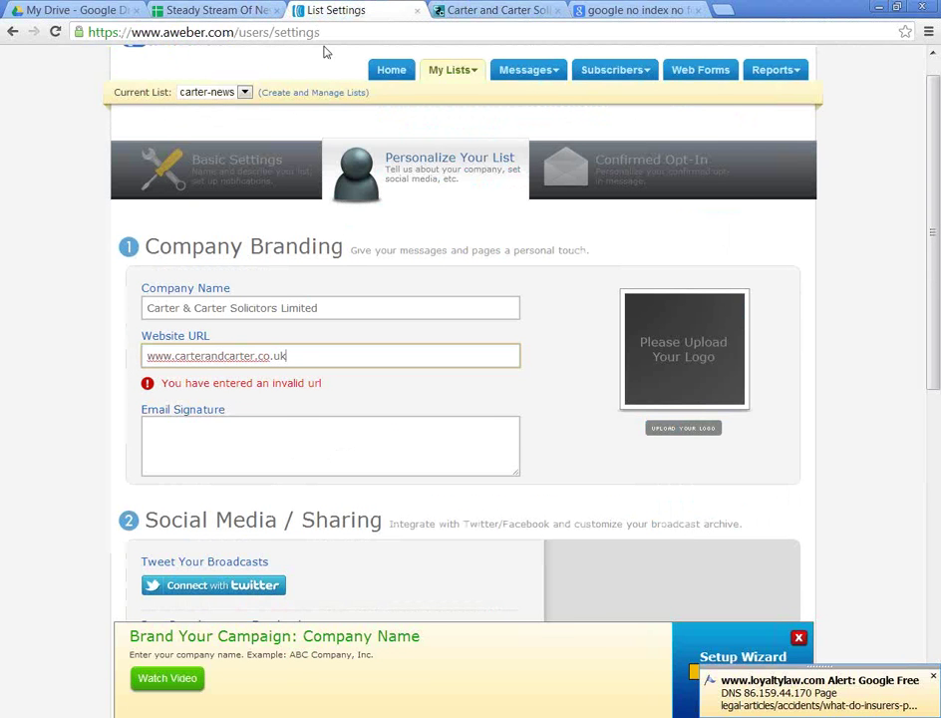
{"action": "left_click", "coordinate": [183, 356]}
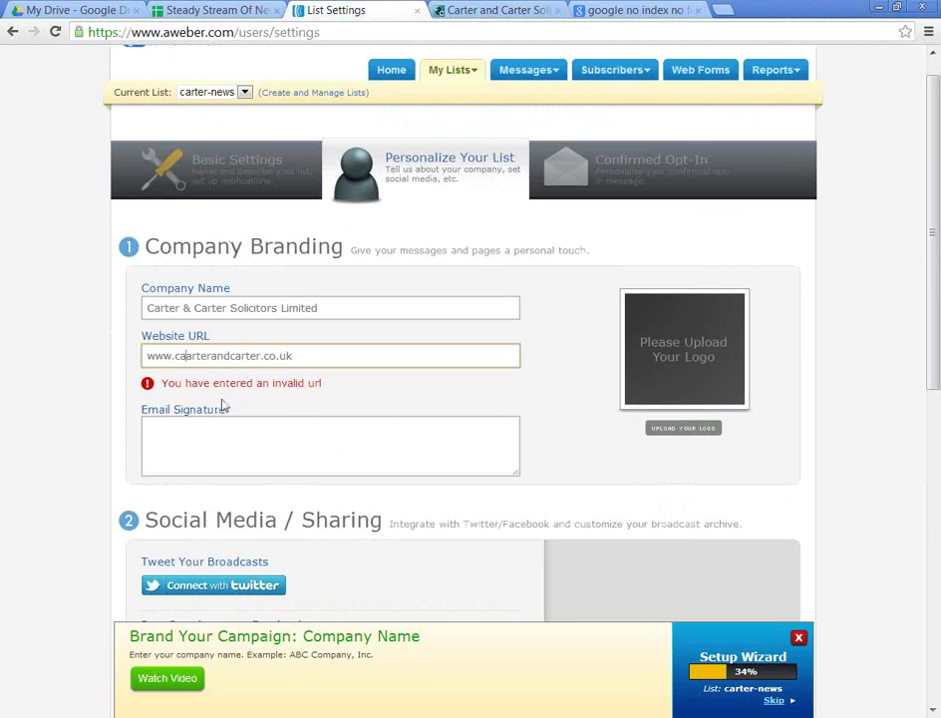
{"action": "type", "text": "ndd"}
{"action": "key", "text": "Delete"}
{"action": "key", "text": "Delete"}
{"action": "key", "text": "Delete"}
{"action": "key", "text": "Delete"}
{"action": "key", "text": "Delete"}
{"action": "key", "text": "Delete"}
{"action": "key", "text": "Delete"}
{"action": "key", "text": "Delete"}
{"action": "key", "text": "Delete"}
{"action": "key", "text": "Delete"}
{"action": "key", "text": "Delete"}
{"action": "key", "text": "Delete"}
{"action": "key", "text": "Delete"}
{"action": "key", "text": "BackSpace"}
{"action": "type", "text": "csa"}
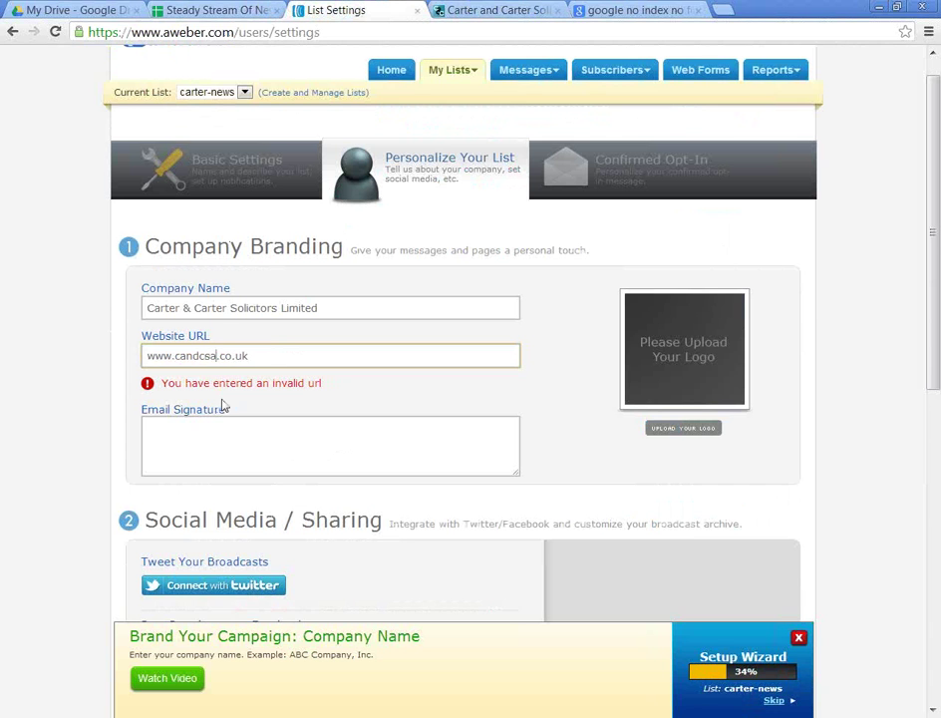
{"action": "type", "text": "licitors"}
Step: Start the email signature with the sender's name and the copied company name
{"action": "key", "text": "Tab"}
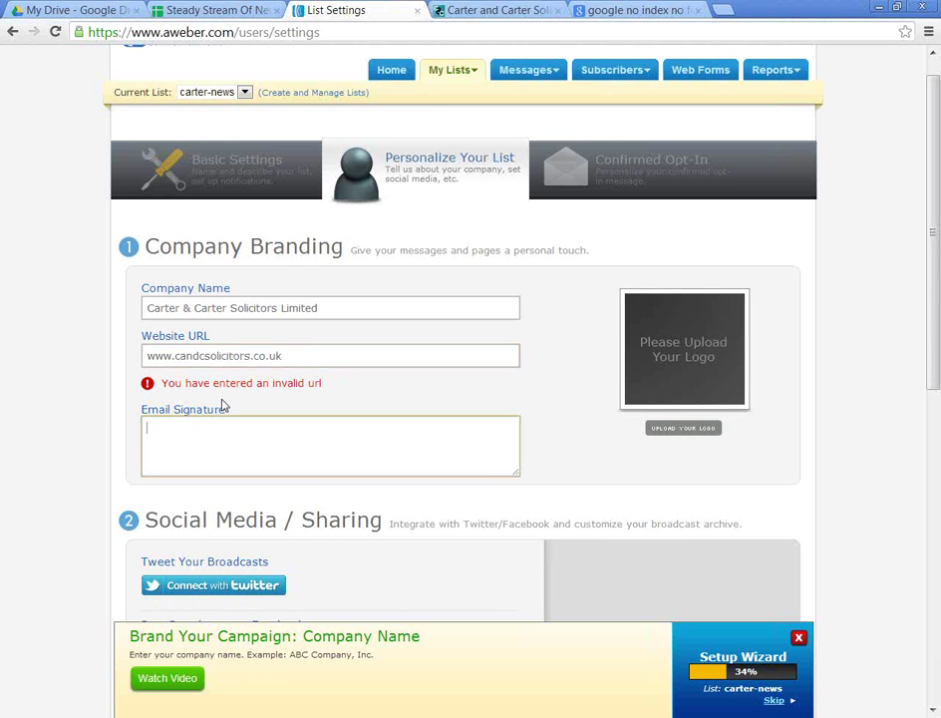
{"action": "left_click_drag", "start_coordinate": [332, 309], "coordinate": [63, 298]}
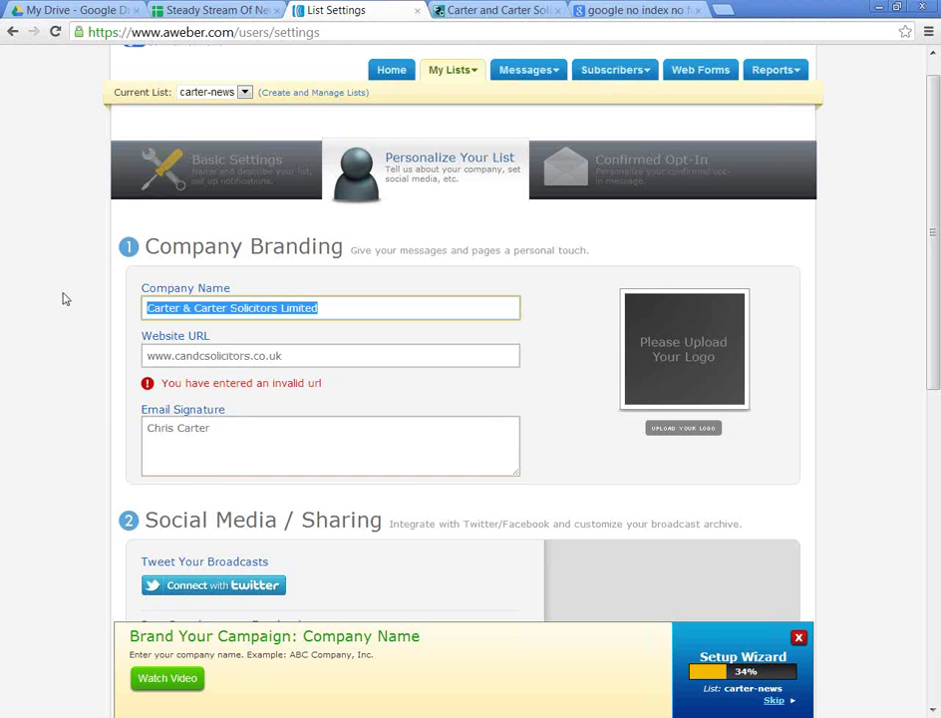
{"action": "key", "text": "ctrl+c"}
{"action": "left_click", "coordinate": [195, 461]}
{"action": "key", "text": "Return"}
{"action": "key", "text": "ctrl+v"}
Step: Finish the signature as three lines: sender's name, company name and website URL
{"action": "left_click", "coordinate": [328, 307]}
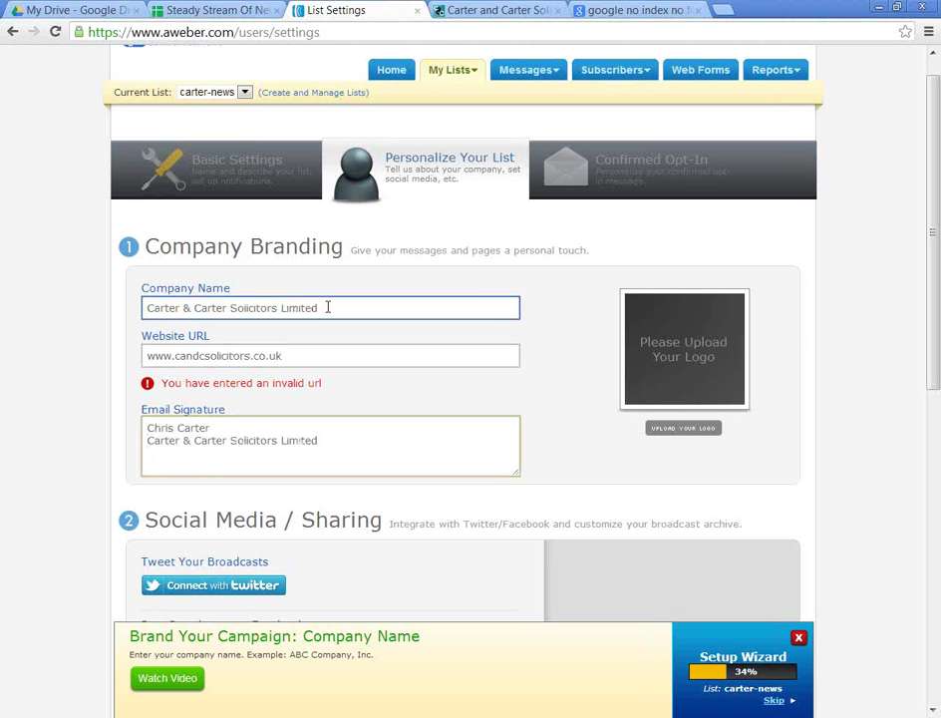
{"action": "left_click", "coordinate": [294, 355]}
{"action": "left_click_drag", "start_coordinate": [294, 354], "coordinate": [122, 378]}
{"action": "key", "text": "ctrl+c"}
{"action": "left_click", "coordinate": [212, 471]}
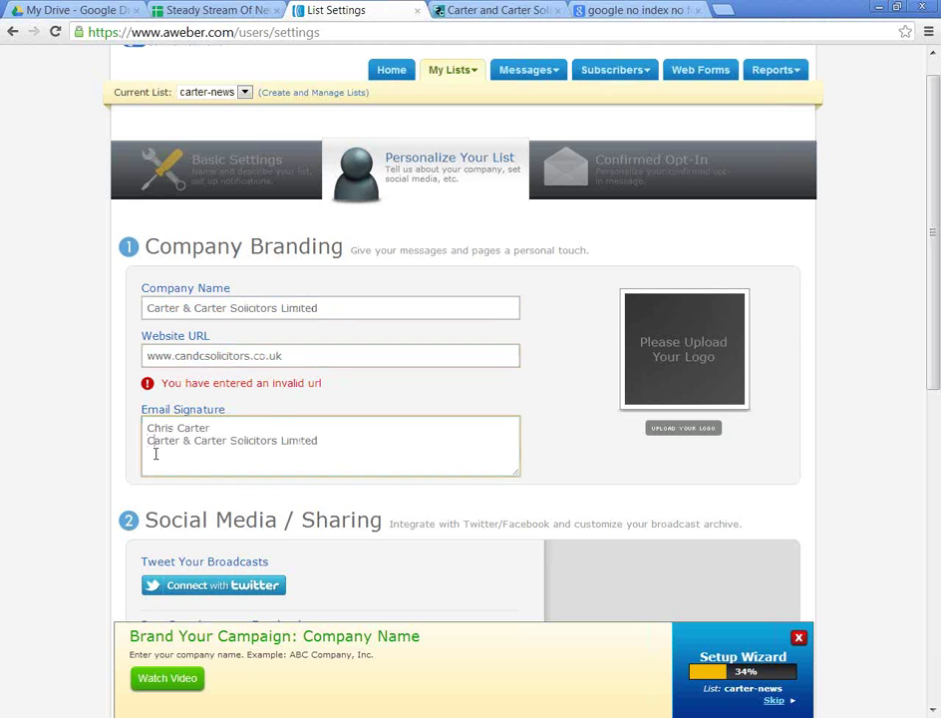
{"action": "key", "text": "ctrl+v"}
{"action": "triple_click", "coordinate": [319, 439]}
{"action": "key", "text": "BackSpace"}
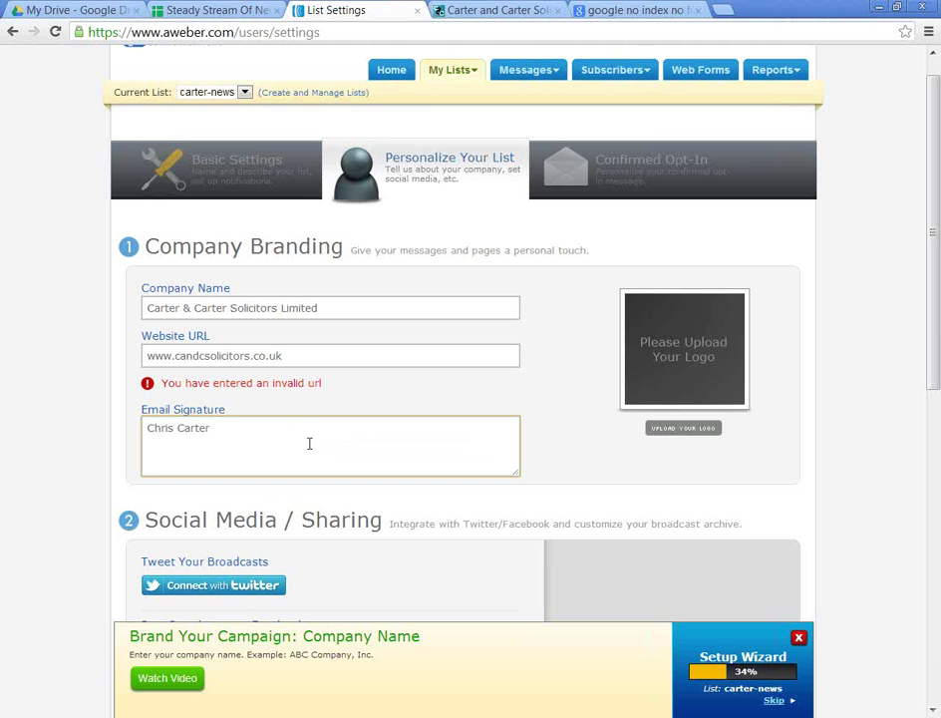
{"action": "key", "text": "Return"}
{"action": "key", "text": "ctrl+v"}
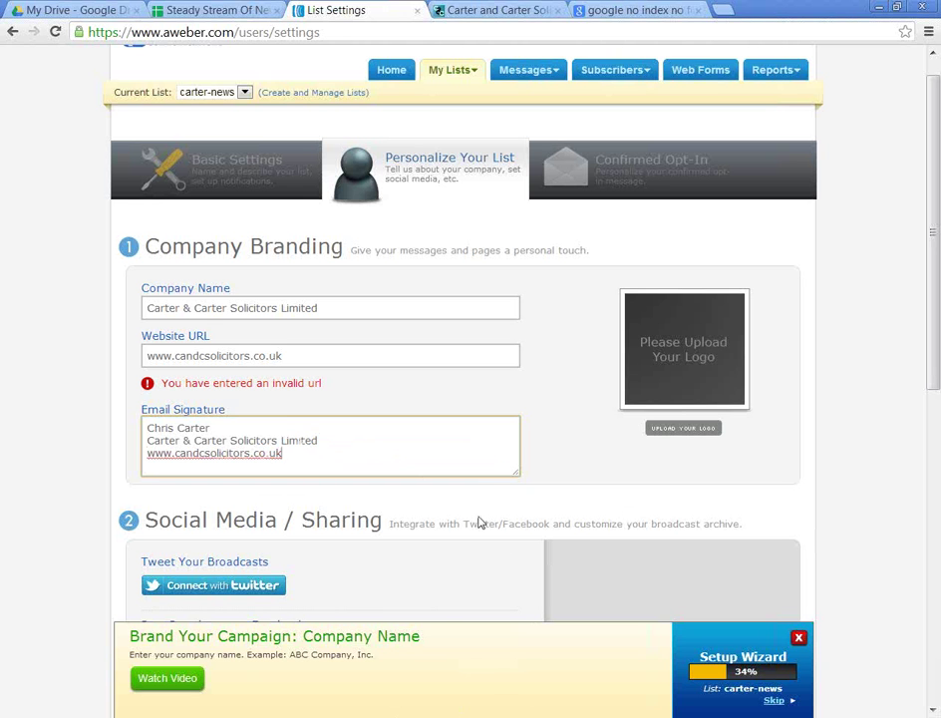
Step: Capture the Carter & Carter blog page with Snagit and return to AWeber
{"action": "left_click", "coordinate": [469, 9]}
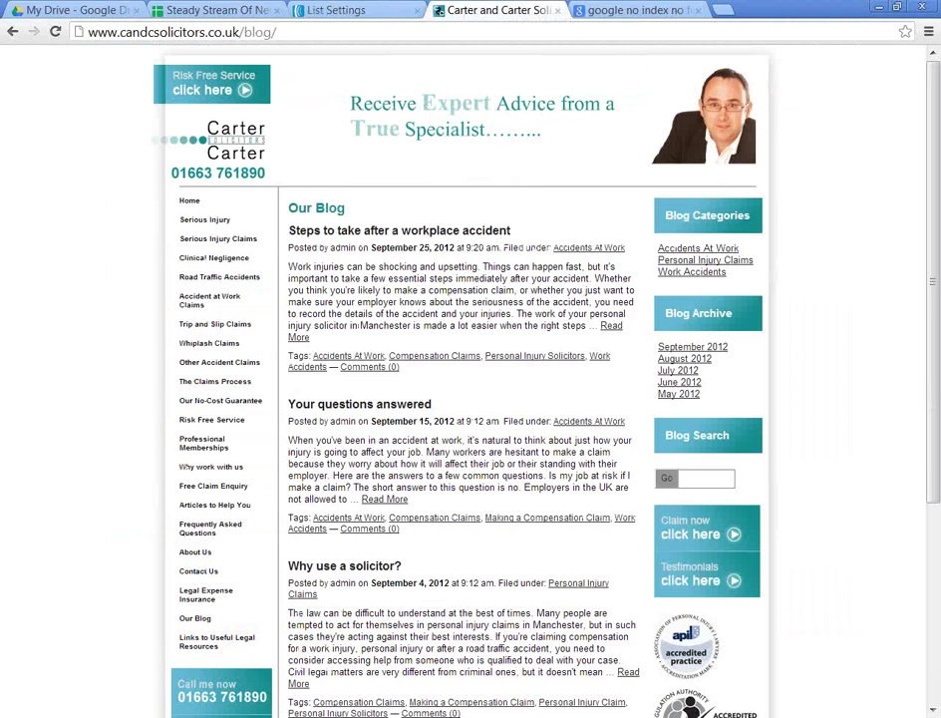
{"action": "key", "text": "super"}
{"action": "left_click", "coordinate": [84, 429]}
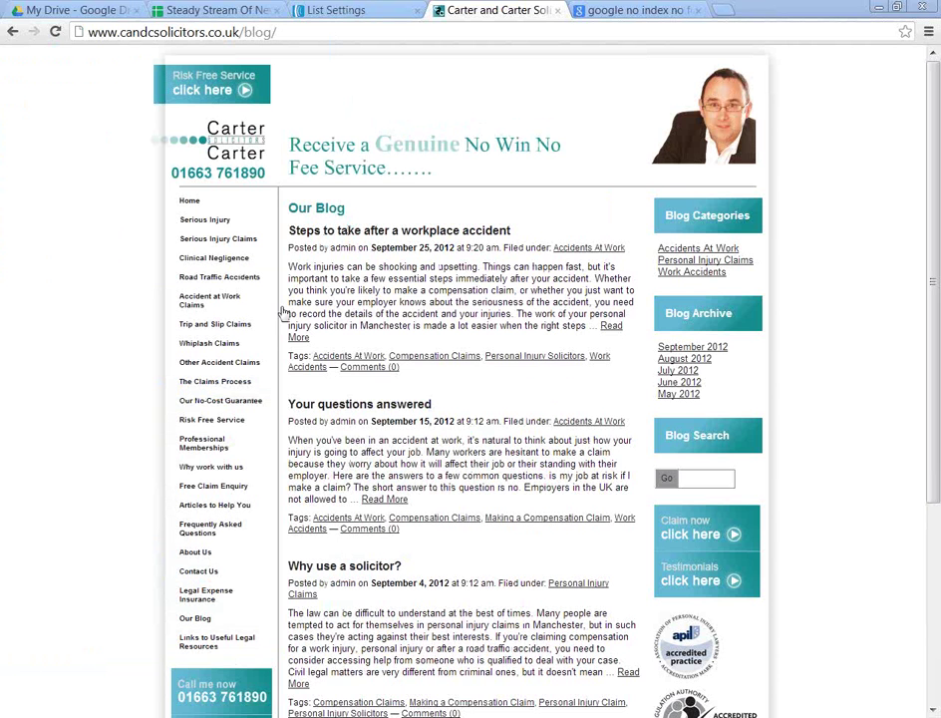
{"action": "key", "text": "Print"}
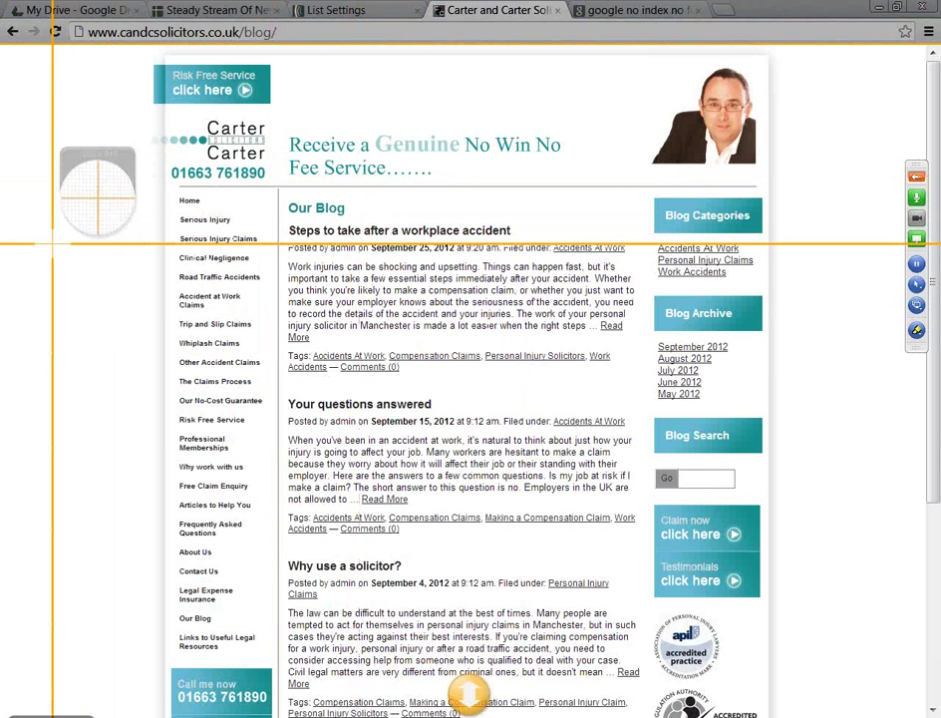
{"action": "key", "text": "Escape"}
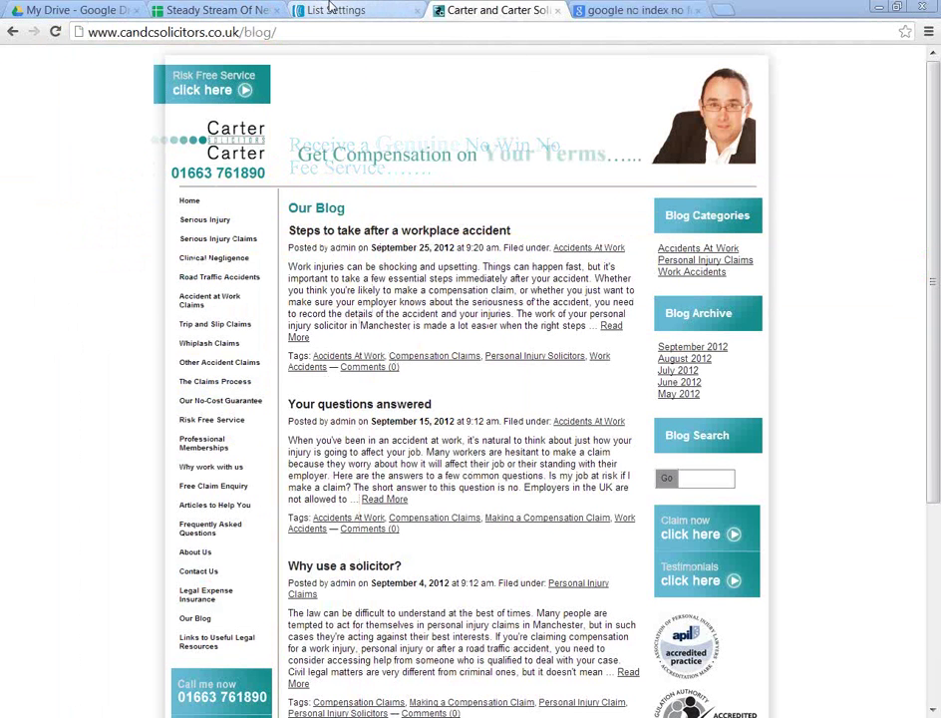
{"action": "left_click", "coordinate": [328, 9]}
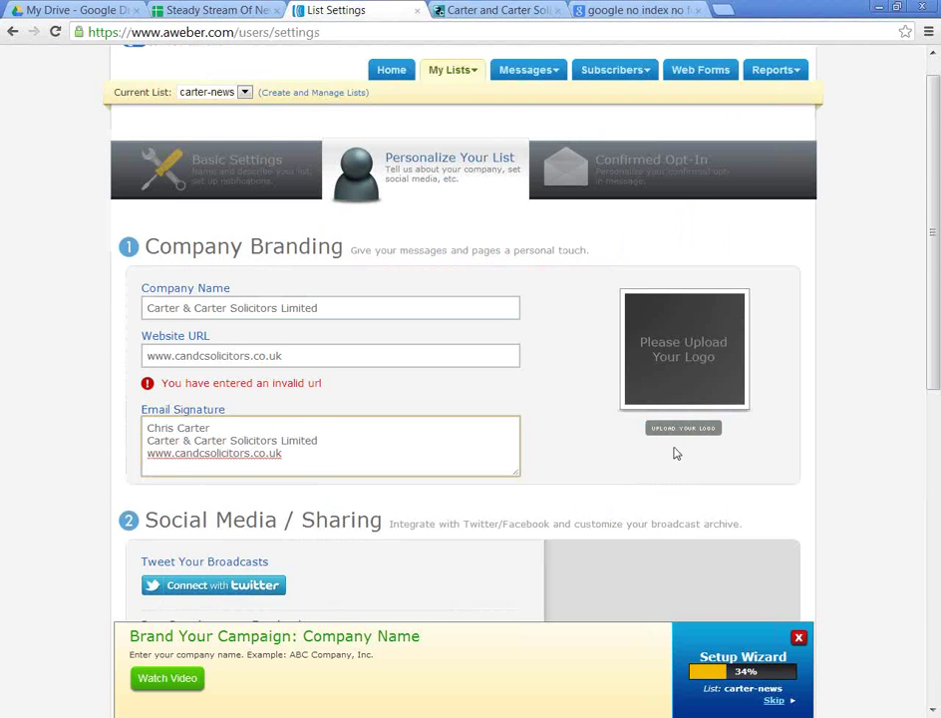
{"action": "key", "text": "Print"}
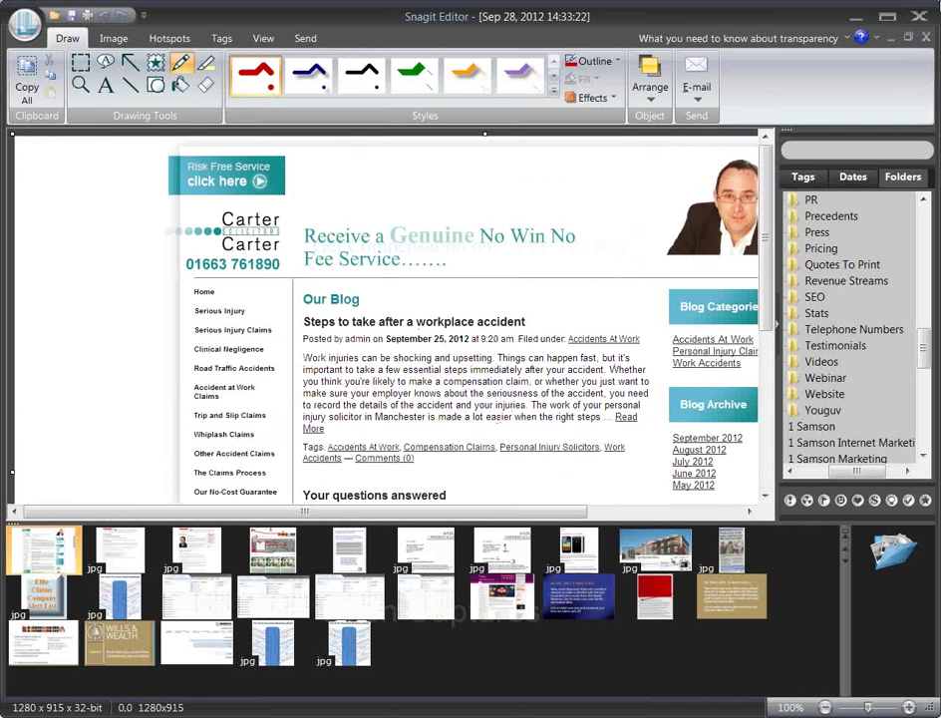
{"action": "left_click", "coordinate": [857, 18]}
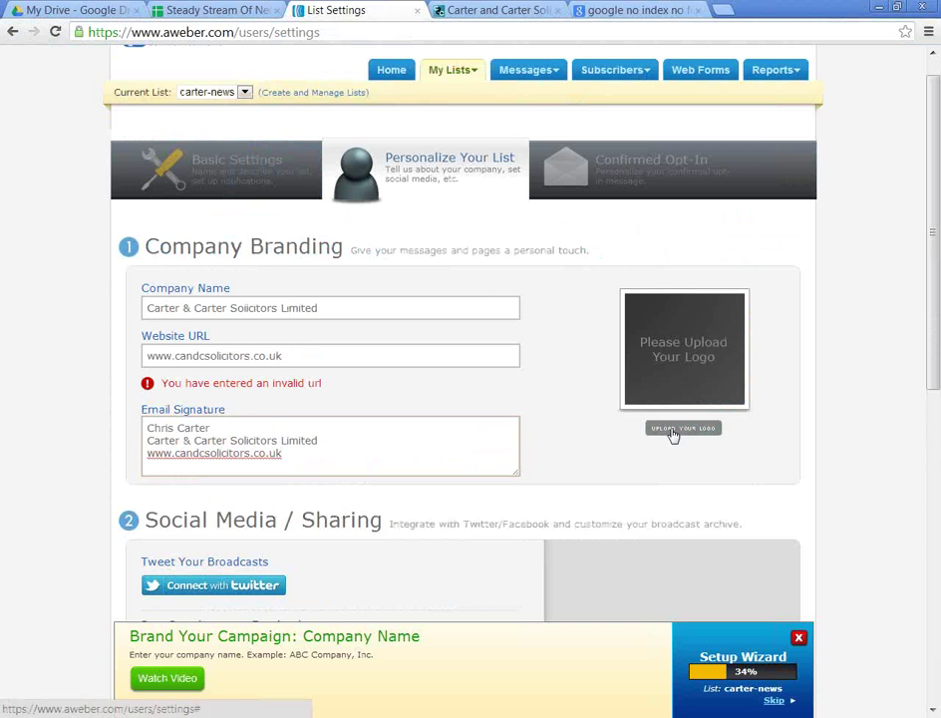
Step: Browse to the Carter and Carter Ads folder from Upload Your Logo, cancel, and switch to Snagit
{"action": "left_click", "coordinate": [684, 429]}
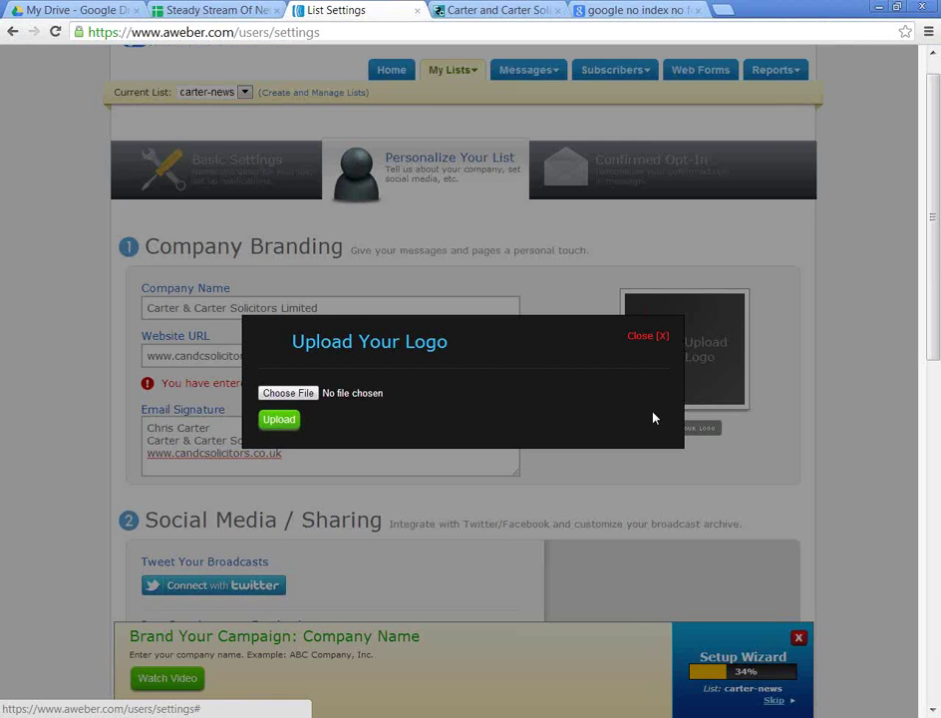
{"action": "left_click", "coordinate": [285, 393]}
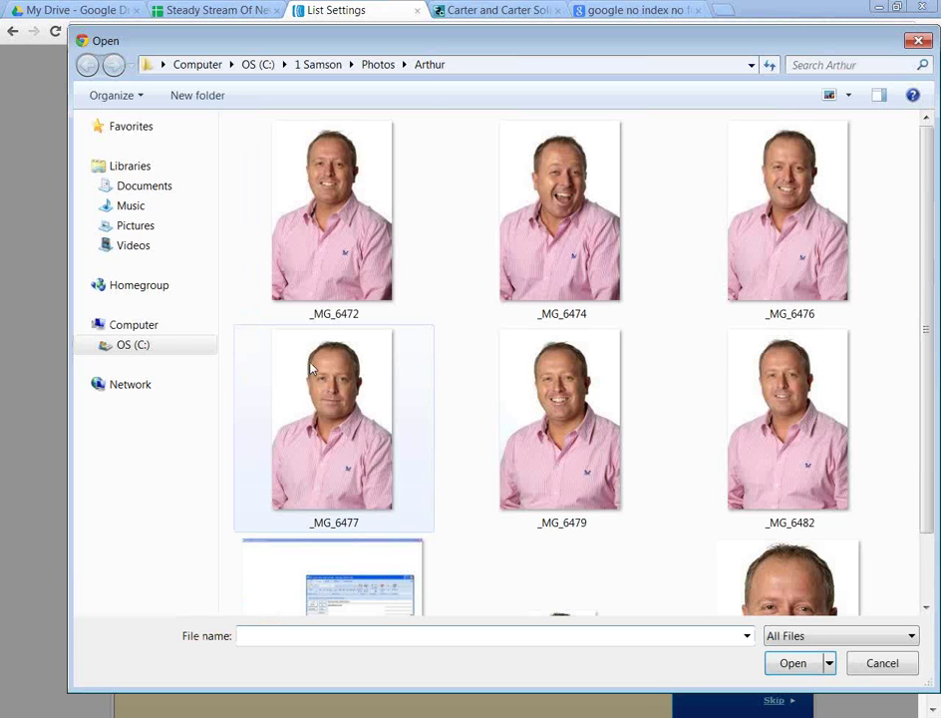
{"action": "left_click", "coordinate": [144, 346]}
{"action": "double_click", "coordinate": [275, 236]}
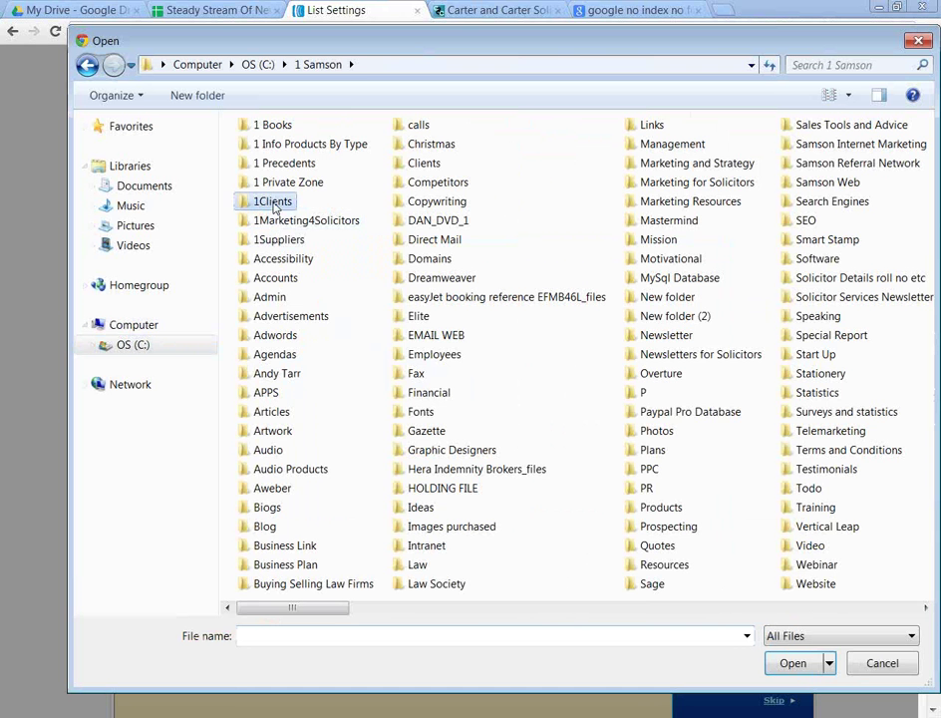
{"action": "double_click", "coordinate": [273, 210]}
{"action": "type", "text": "cart"}
{"action": "key", "text": "Return"}
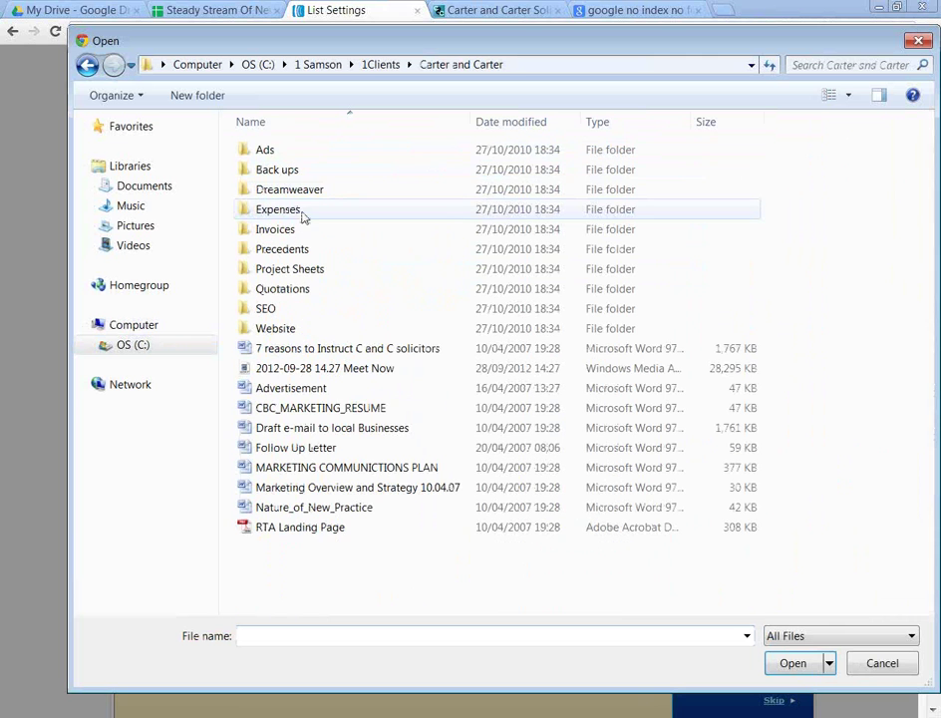
{"action": "double_click", "coordinate": [288, 156]}
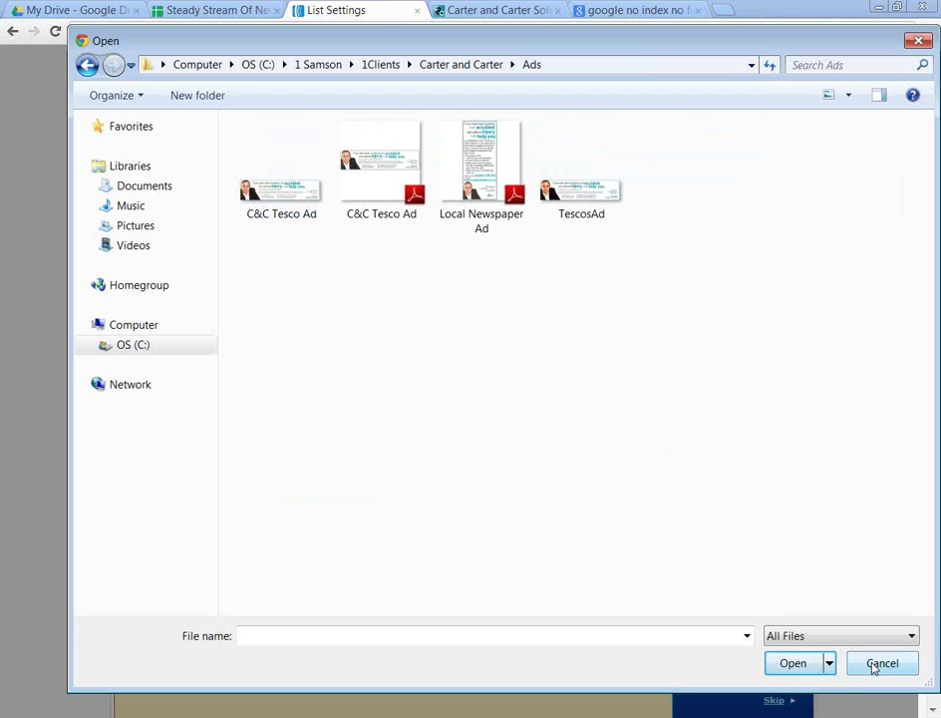
{"action": "left_click", "coordinate": [877, 665]}
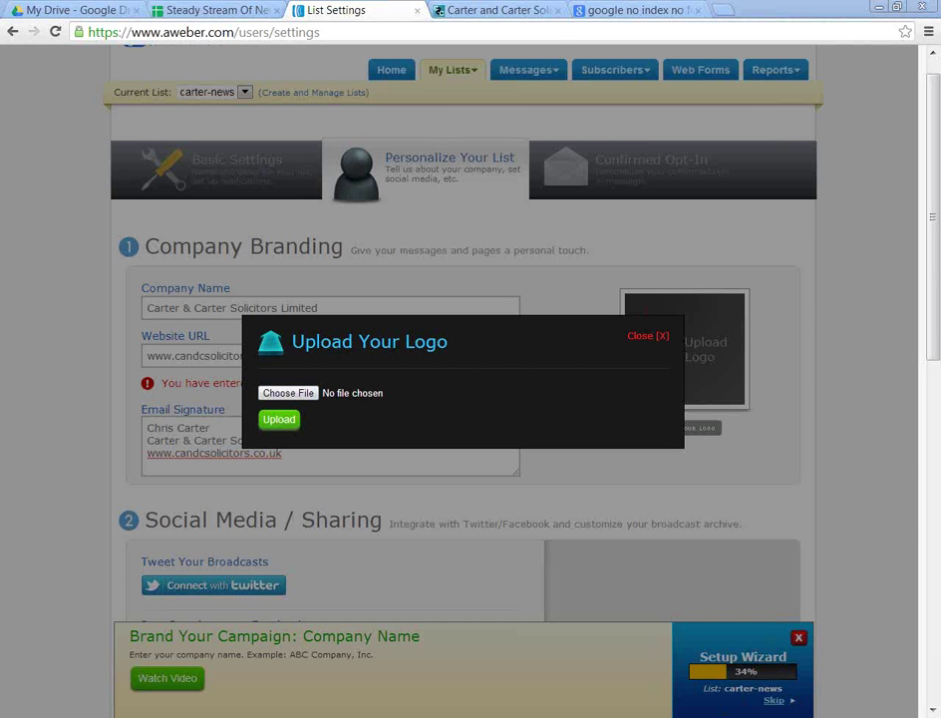
{"action": "key", "text": "alt+Tab"}
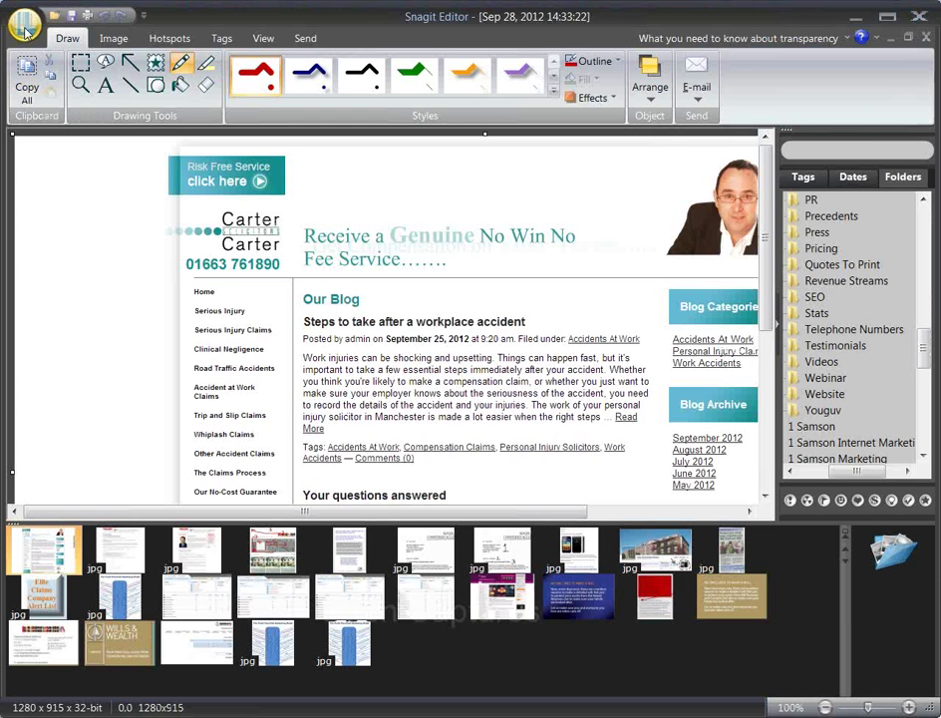
Step: Open TescosAd from 1Clients > Carter and Carter > Ads in Snagit Editor
{"action": "left_click", "coordinate": [25, 30]}
{"action": "left_click", "coordinate": [24, 22]}
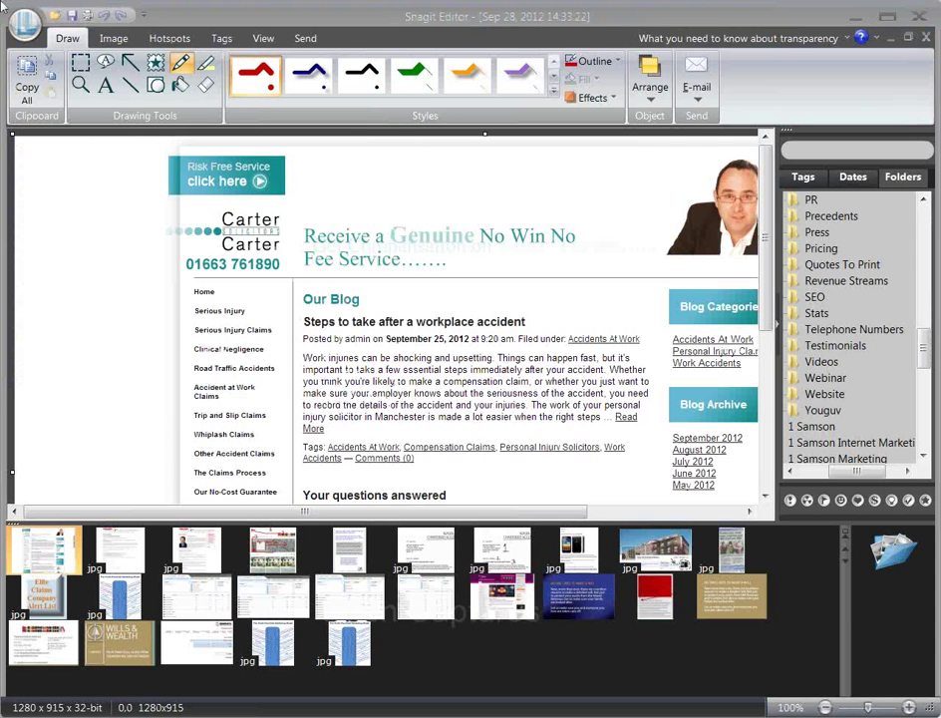
{"action": "left_click", "coordinate": [849, 659]}
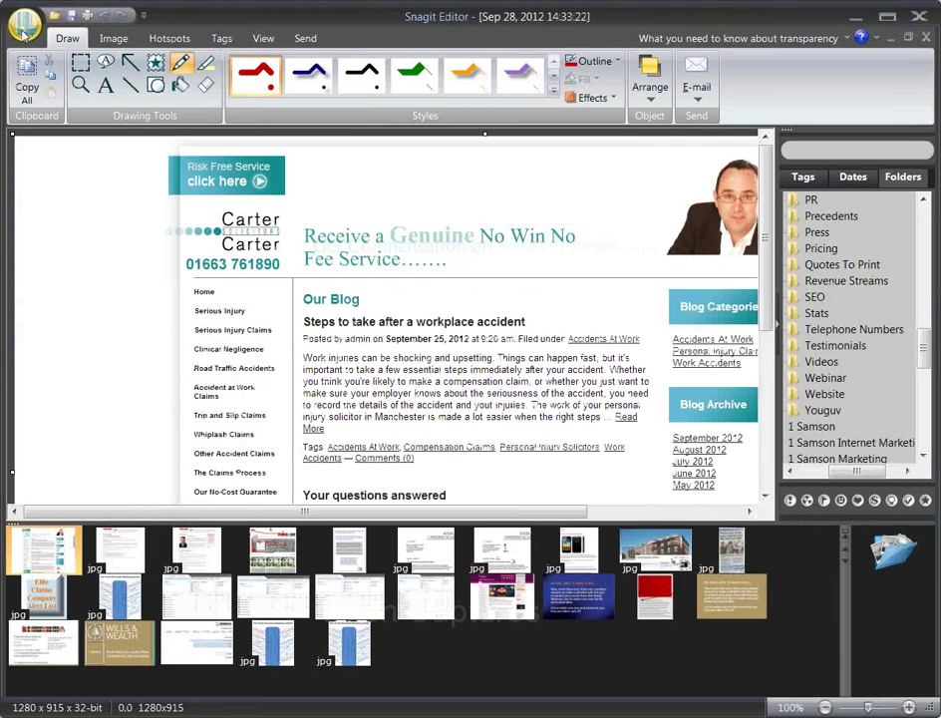
{"action": "left_click", "coordinate": [24, 30]}
{"action": "left_click", "coordinate": [43, 96]}
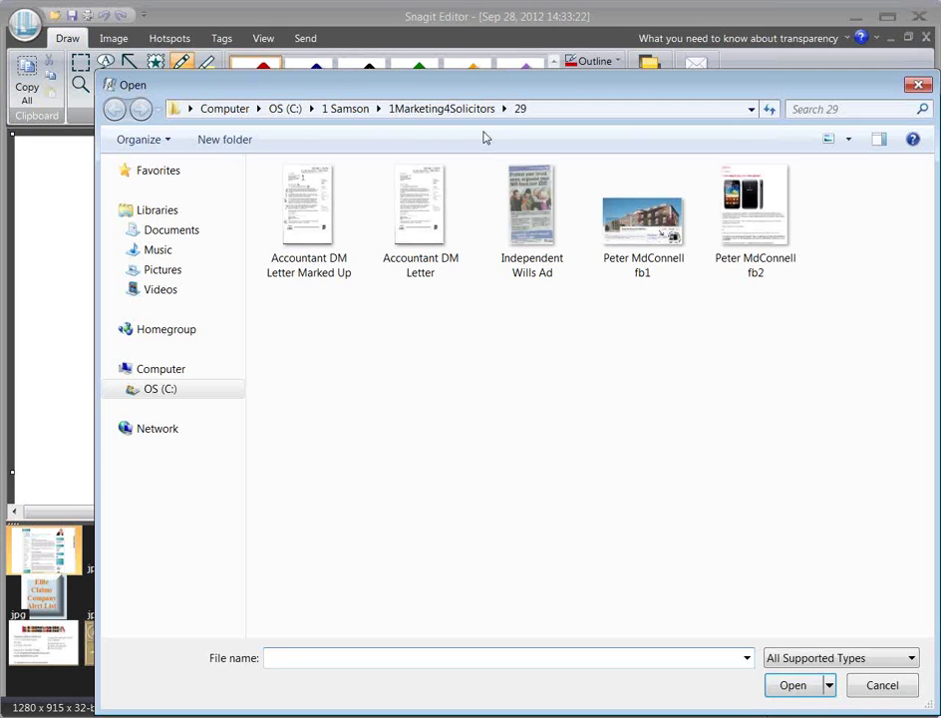
{"action": "left_click", "coordinate": [351, 108]}
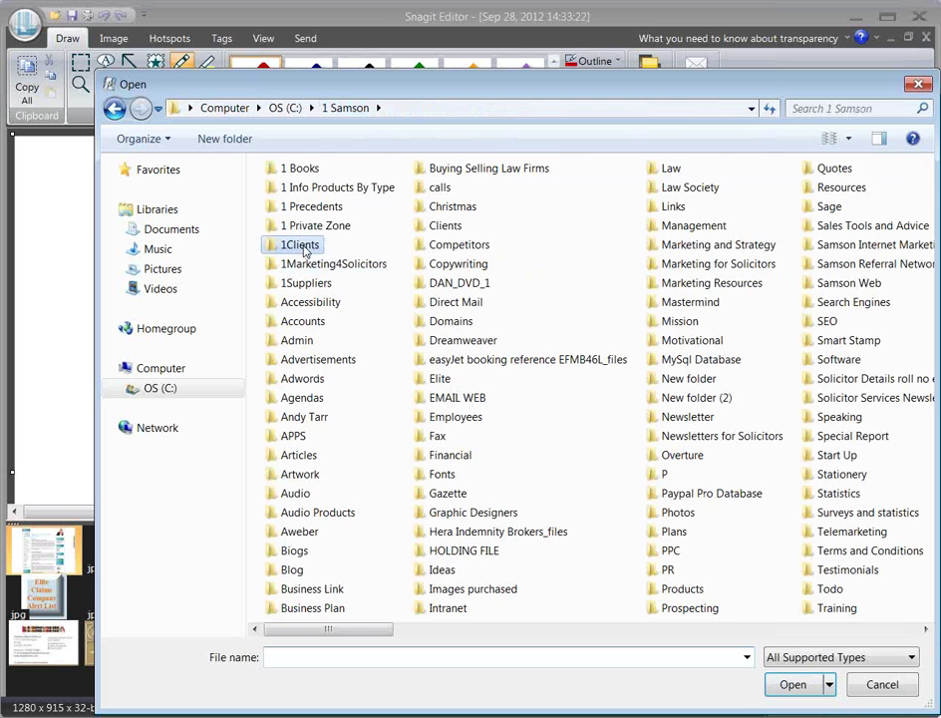
{"action": "double_click", "coordinate": [302, 246]}
{"action": "double_click", "coordinate": [309, 207]}
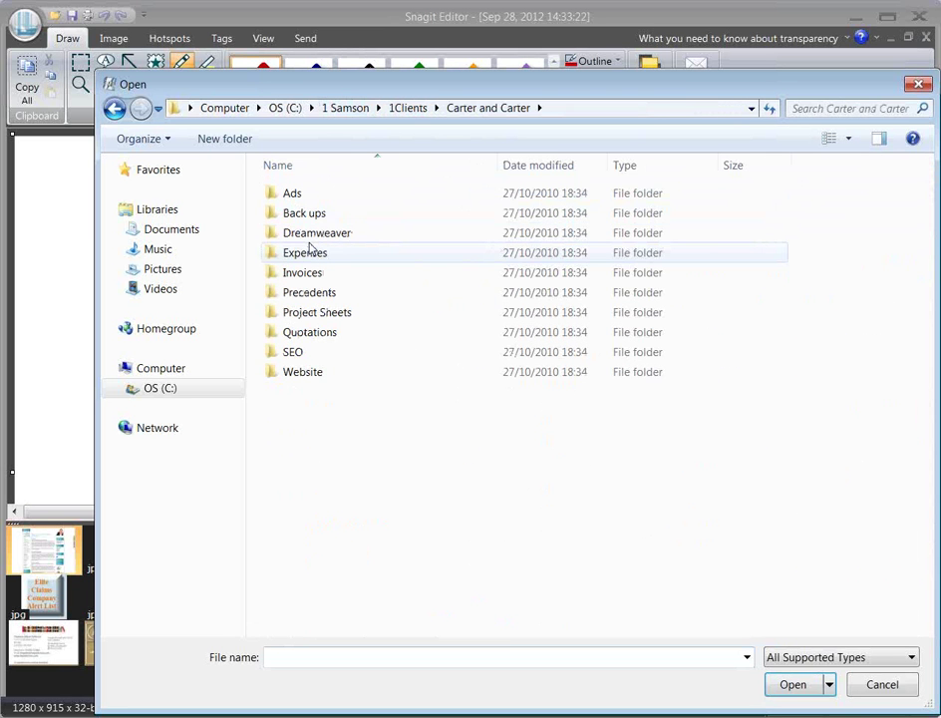
{"action": "double_click", "coordinate": [299, 195]}
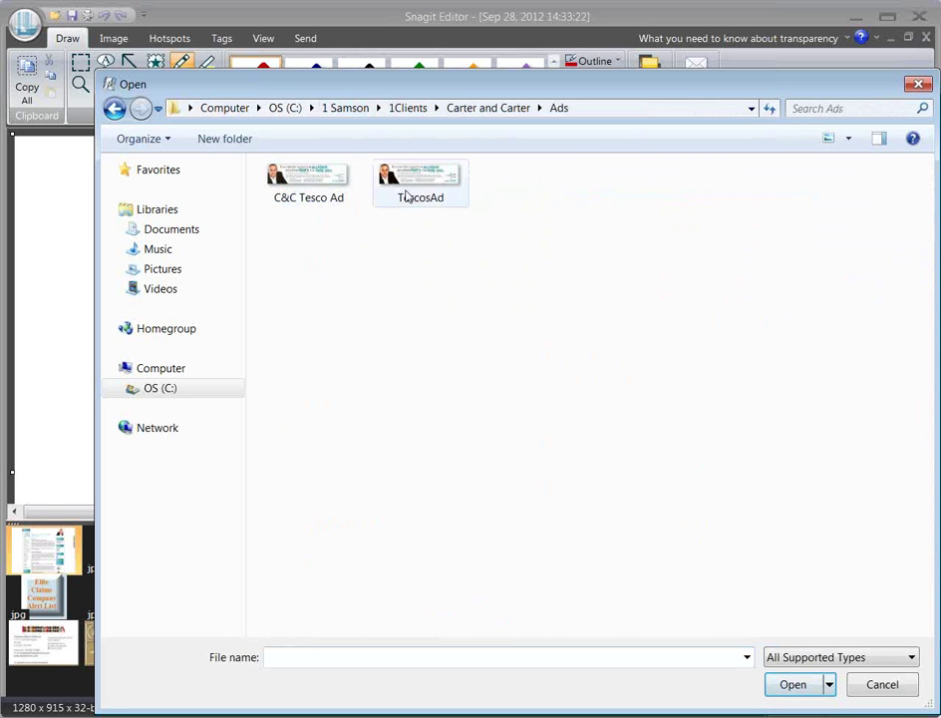
{"action": "double_click", "coordinate": [407, 189]}
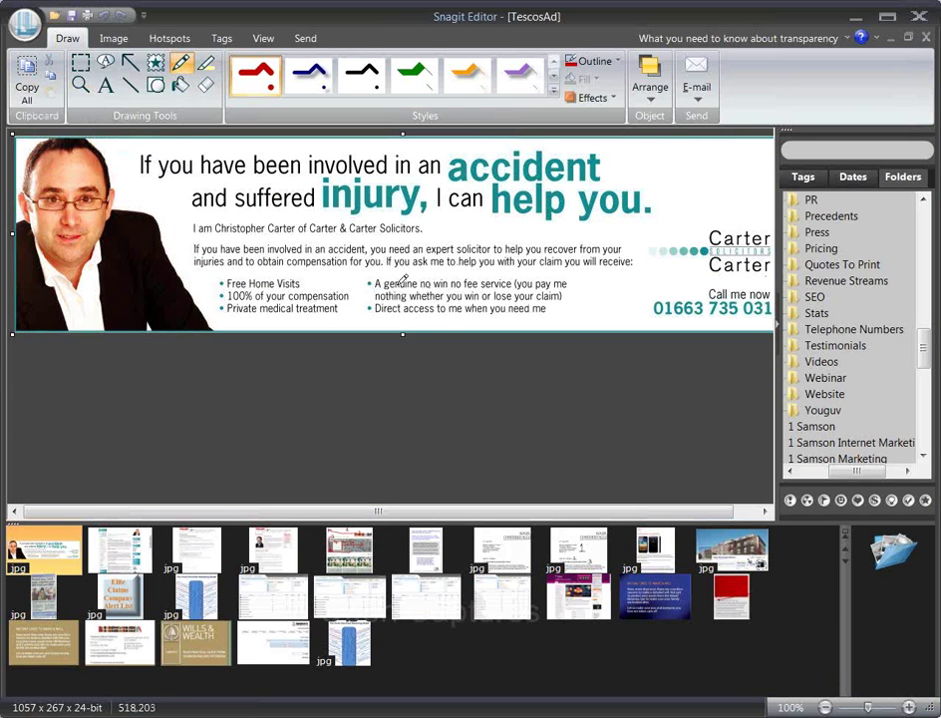
Step: Crop the TescosAd image to just the Carter & Carter logo, about 193 x 85 pixels
{"action": "left_click_drag", "start_coordinate": [402, 332], "coordinate": [403, 282]}
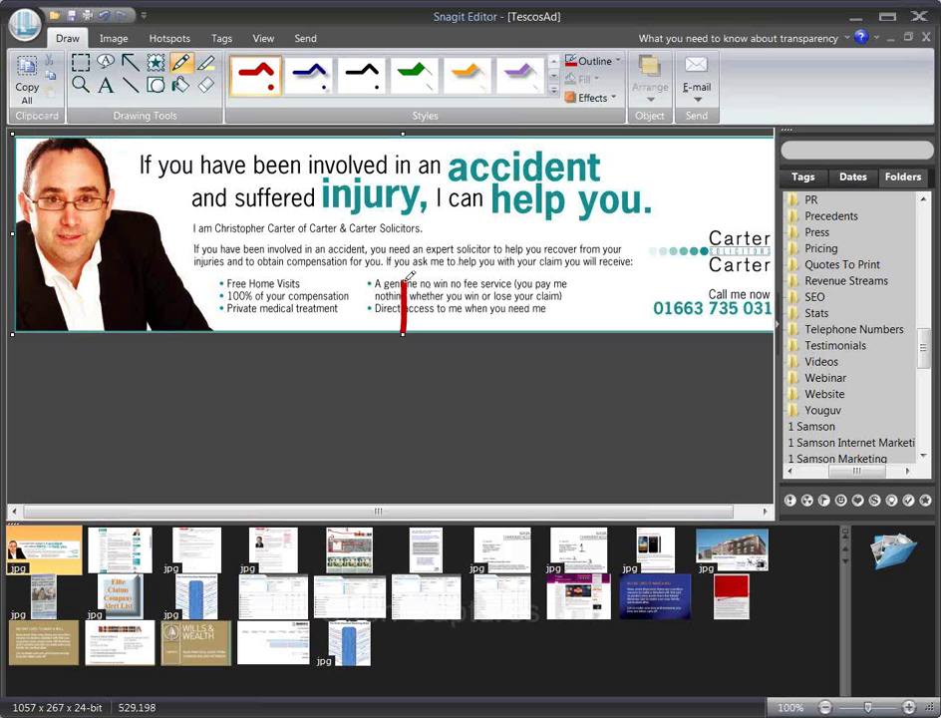
{"action": "key", "text": "ctrl+z"}
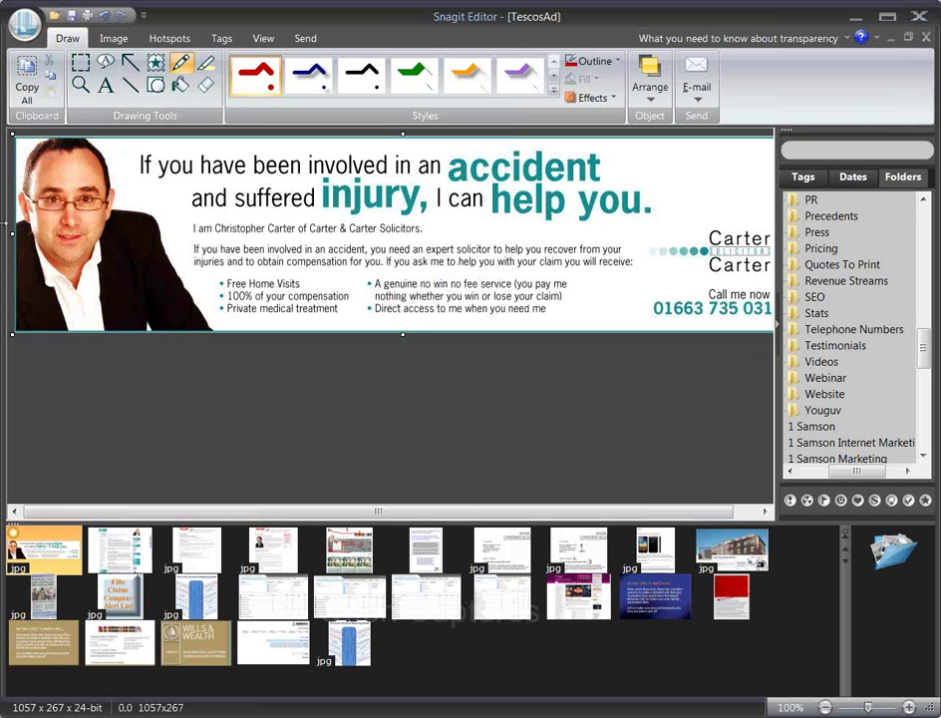
{"action": "left_click_drag", "start_coordinate": [12, 231], "coordinate": [645, 231]}
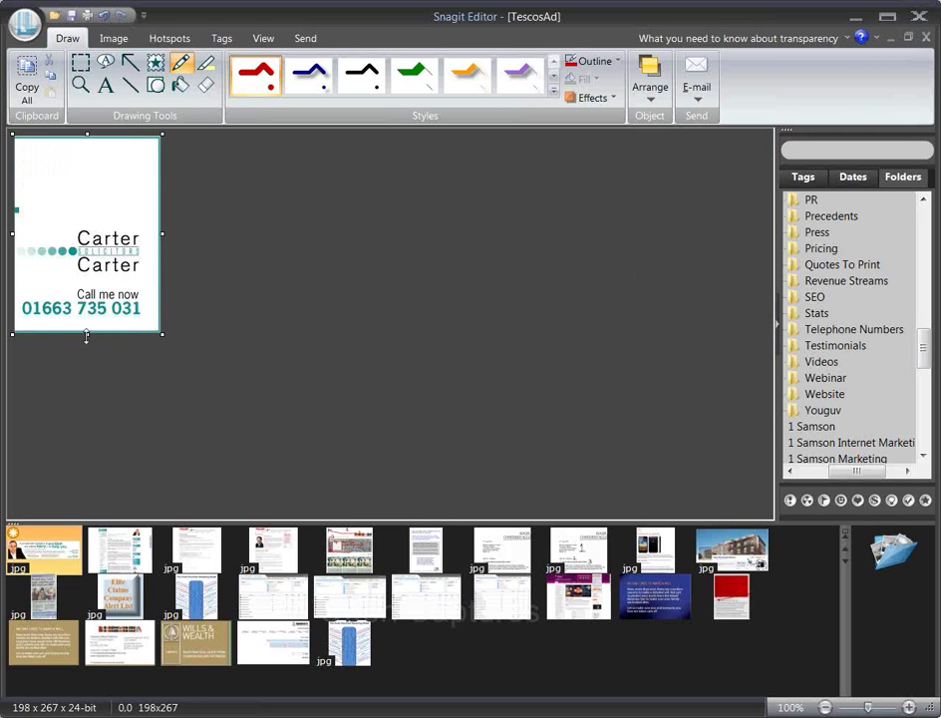
{"action": "left_click_drag", "start_coordinate": [87, 333], "coordinate": [88, 280]}
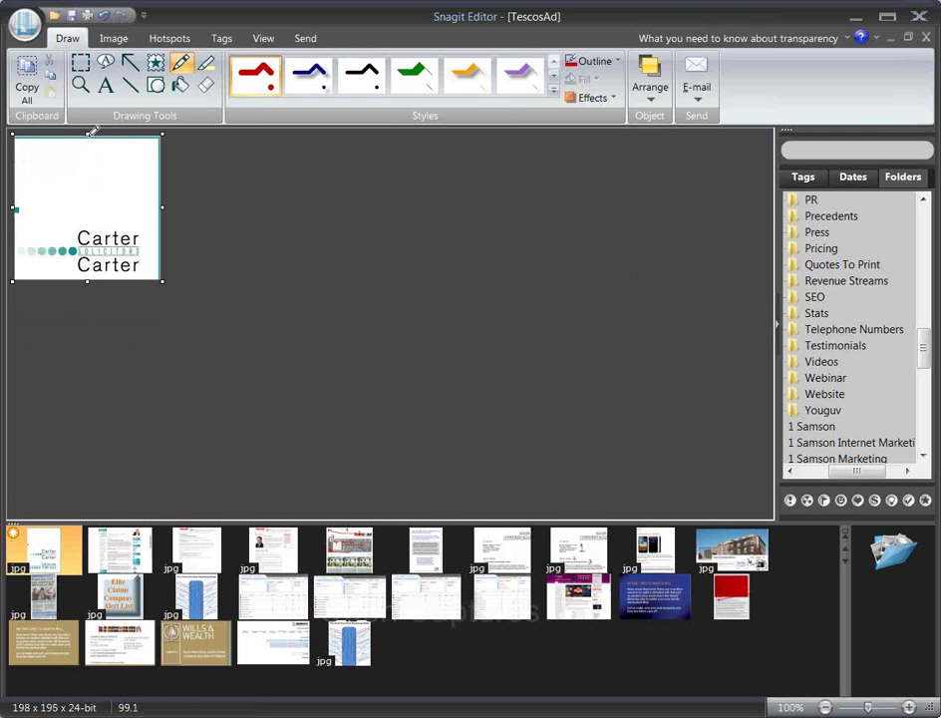
{"action": "left_click_drag", "start_coordinate": [91, 131], "coordinate": [89, 215]}
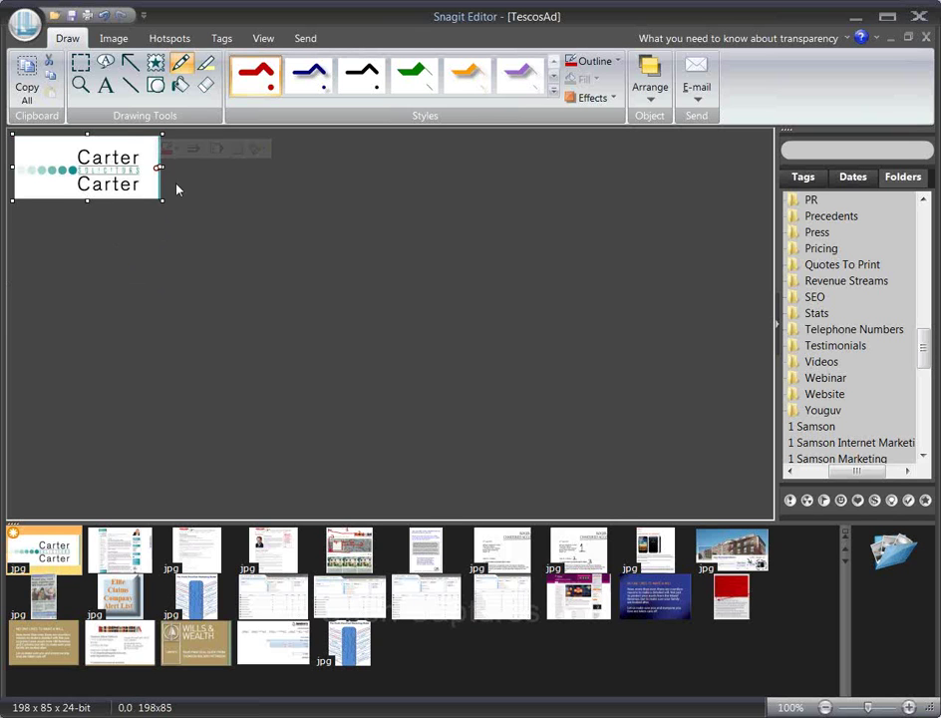
{"action": "left_click_drag", "start_coordinate": [162, 168], "coordinate": [156, 170]}
Step: Save the cropped logo as 'Carter Logo' in a new Artwork folder under Carter and Carter
{"action": "left_click", "coordinate": [24, 22]}
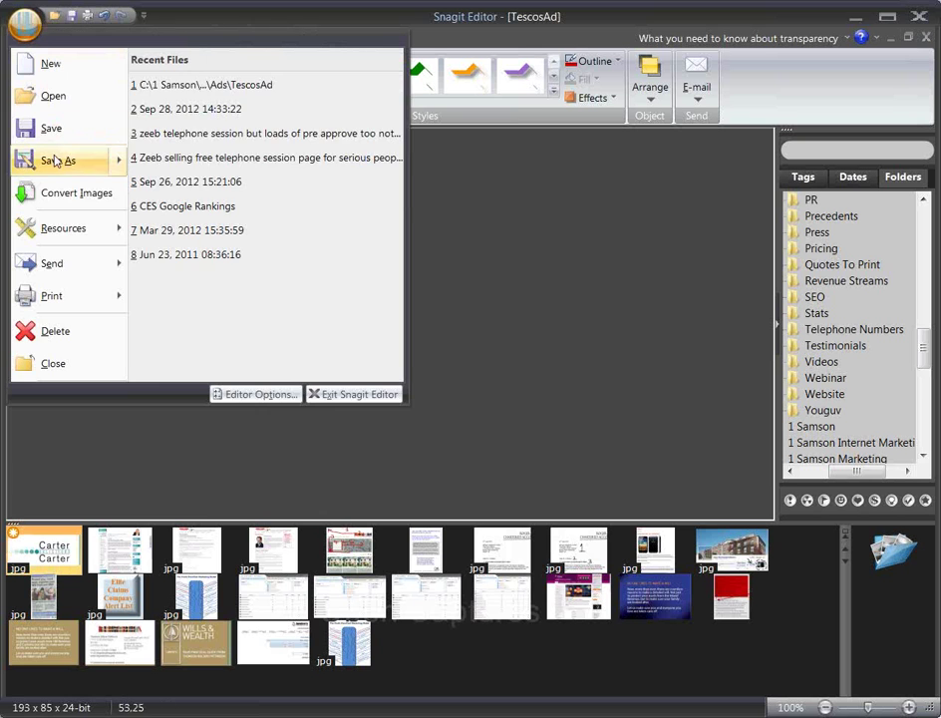
{"action": "mouse_move", "coordinate": [59, 160]}
{"action": "left_click", "coordinate": [227, 109]}
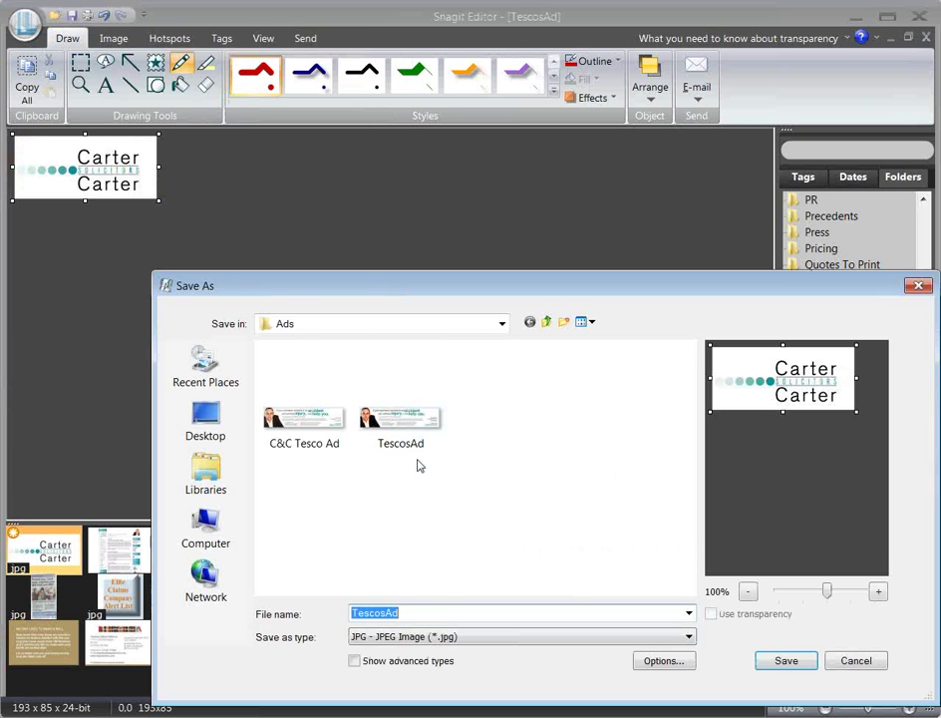
{"action": "type", "text": "Ca"}
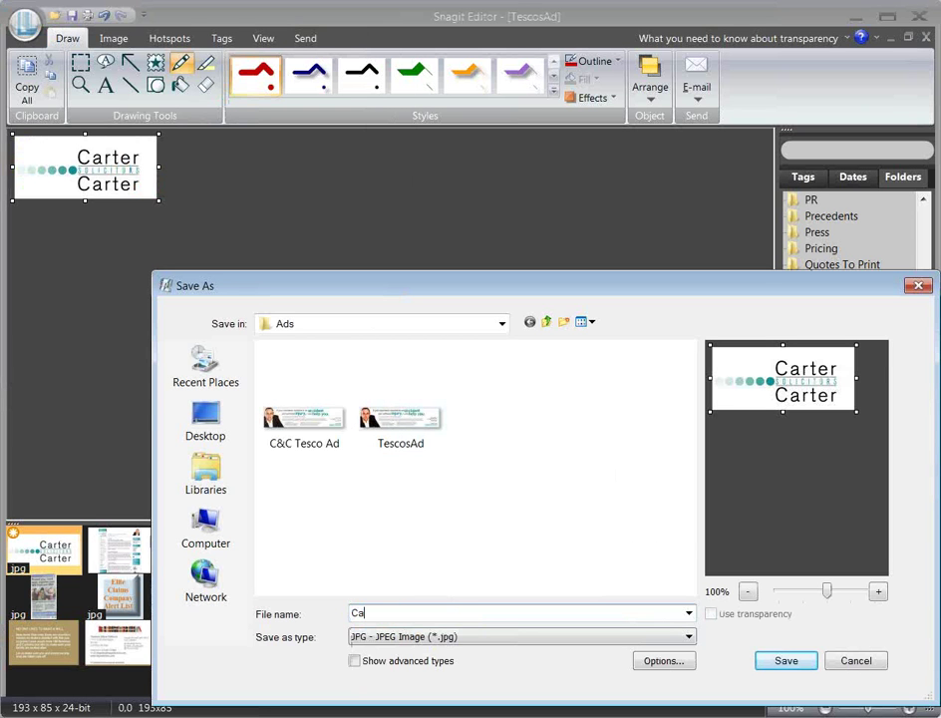
{"action": "type", "text": "rter Logo"}
{"action": "left_click", "coordinate": [547, 322]}
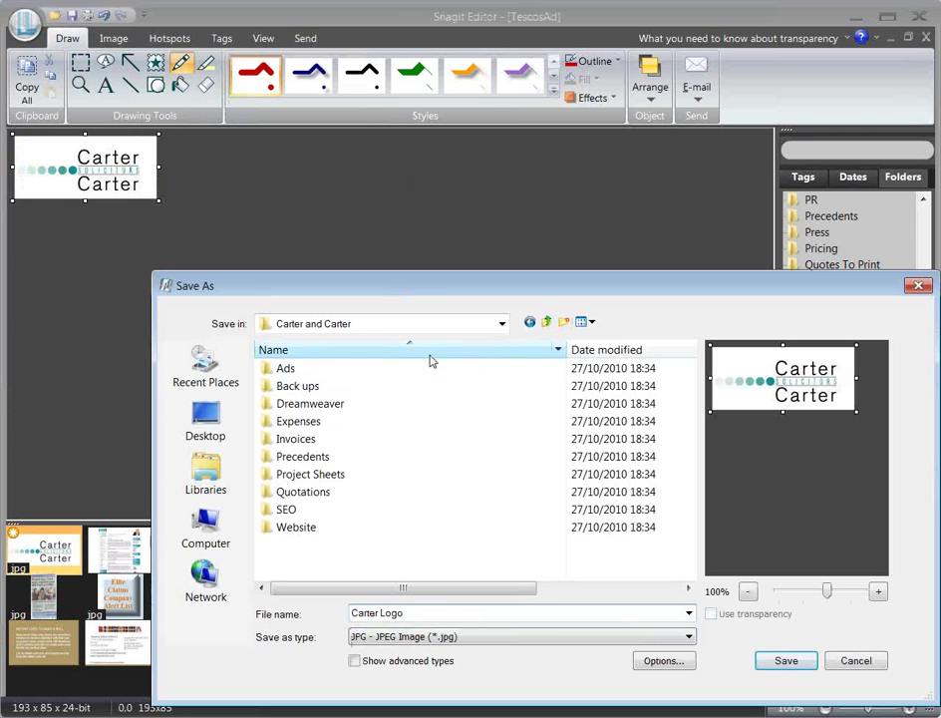
{"action": "left_click", "coordinate": [564, 323]}
{"action": "type", "text": "A"}
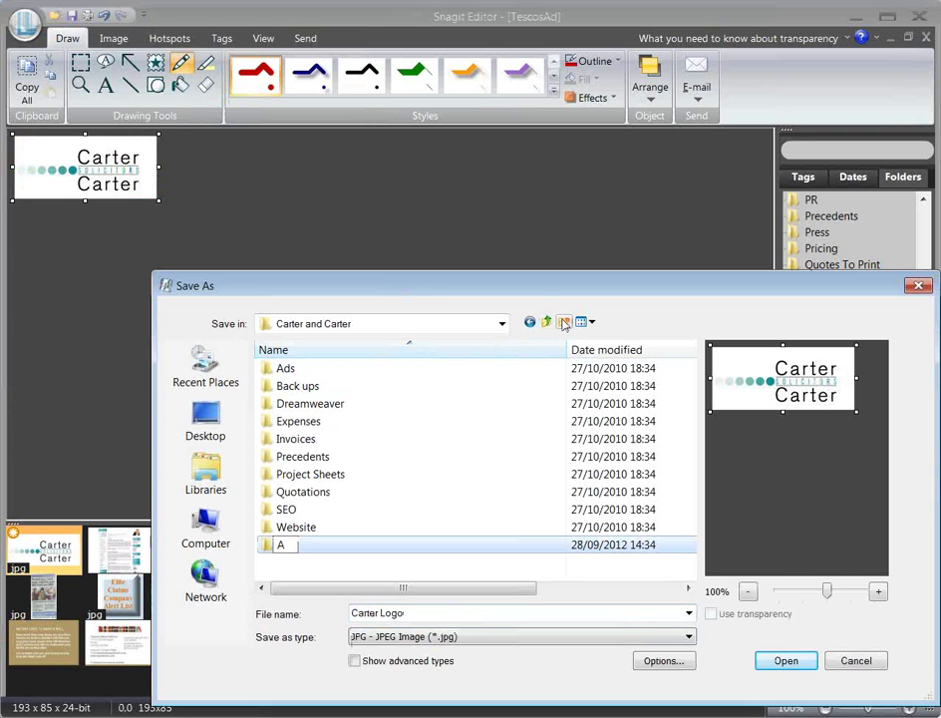
{"action": "type", "text": "rtwork"}
{"action": "key", "text": "Return"}
{"action": "key", "text": "Return"}
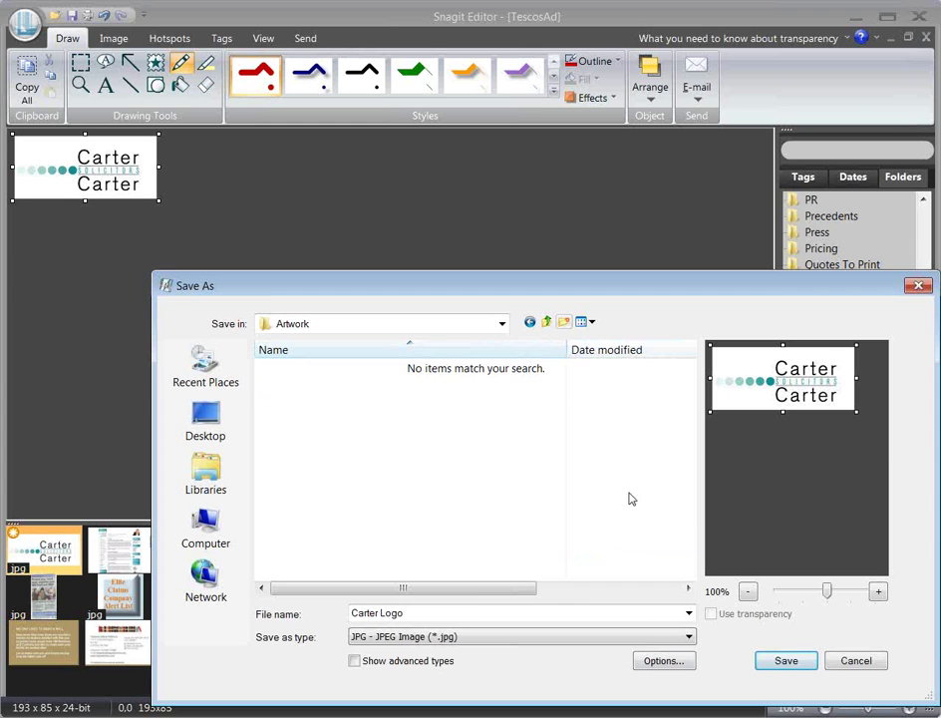
{"action": "left_click", "coordinate": [767, 661]}
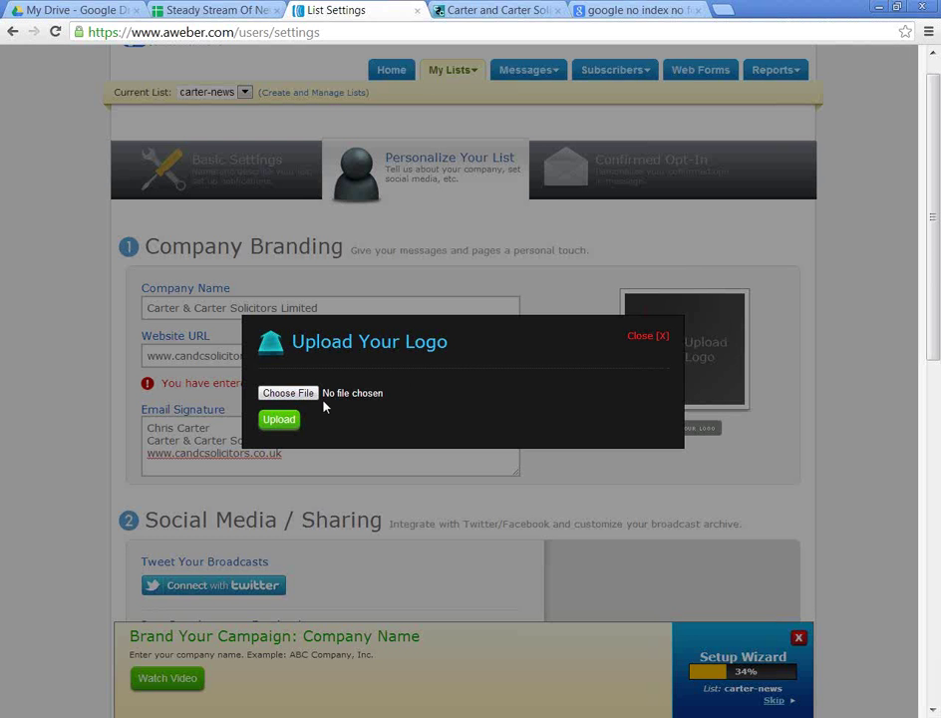
Step: Upload Carter Logo from the Carter and Carter Artwork folder as the list's logo
{"action": "left_click", "coordinate": [329, 398]}
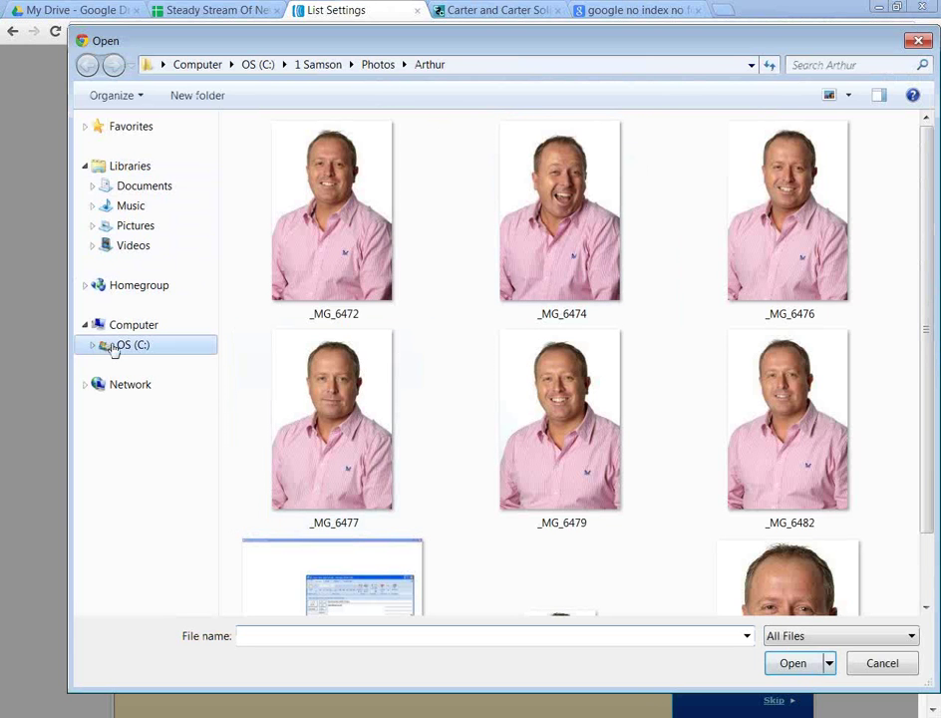
{"action": "left_click", "coordinate": [118, 345]}
{"action": "double_click", "coordinate": [261, 200]}
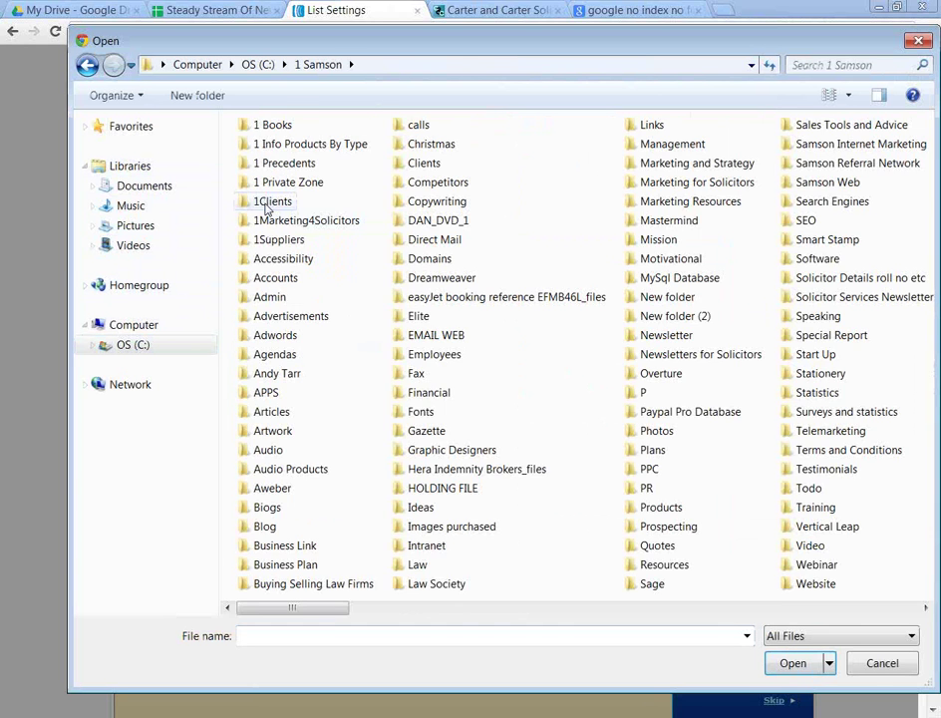
{"action": "double_click", "coordinate": [267, 203]}
{"action": "type", "text": "carter"}
{"action": "key", "text": "Return"}
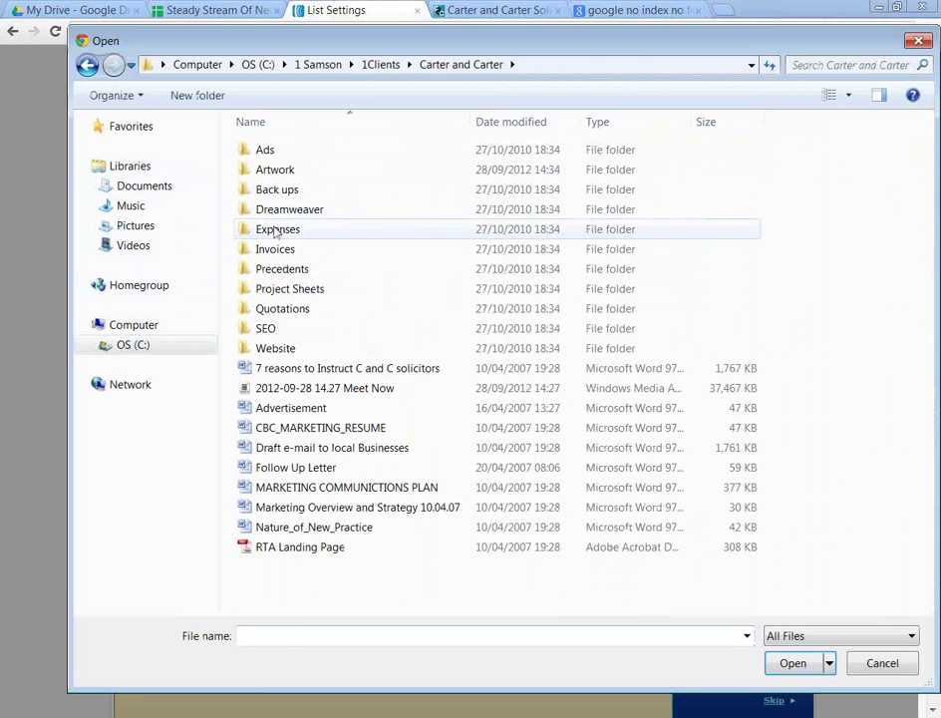
{"action": "double_click", "coordinate": [275, 169]}
{"action": "left_click", "coordinate": [288, 161]}
{"action": "double_click", "coordinate": [288, 162]}
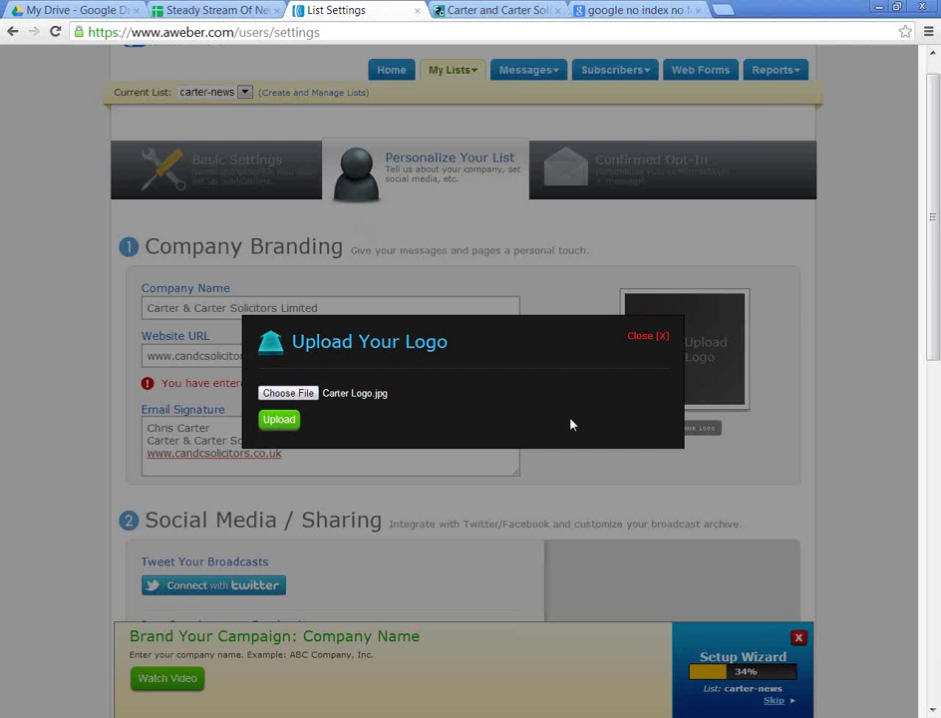
{"action": "left_click", "coordinate": [279, 418]}
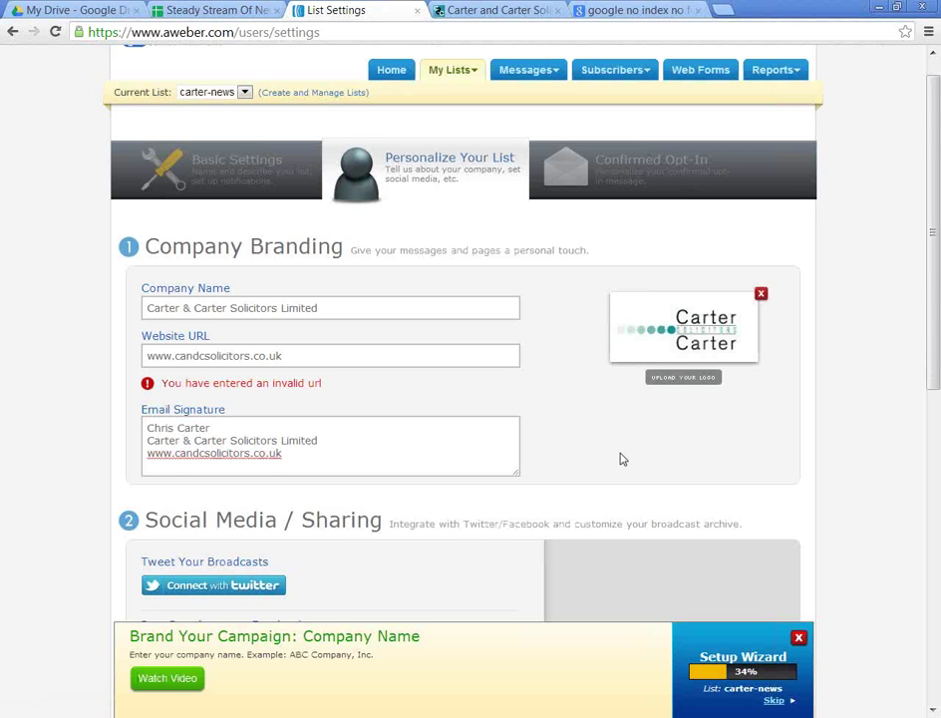
Step: Save the list settings with the new company branding logo
{"action": "scroll", "coordinate": [620, 458], "scroll_direction": "down", "scroll_amount": 3}
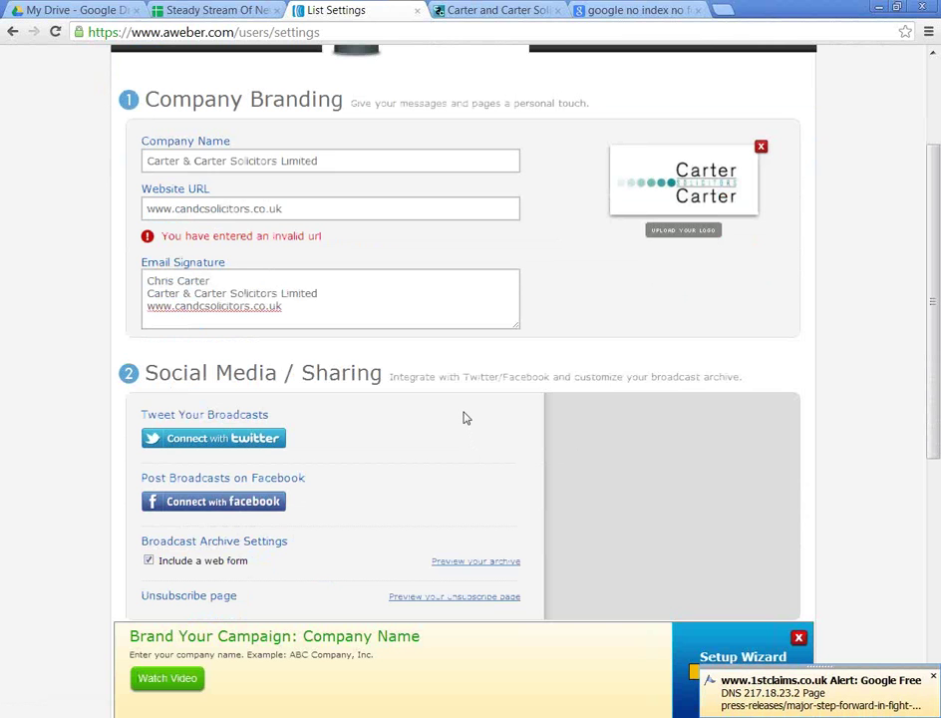
{"action": "scroll", "coordinate": [463, 418], "scroll_direction": "down", "scroll_amount": 3}
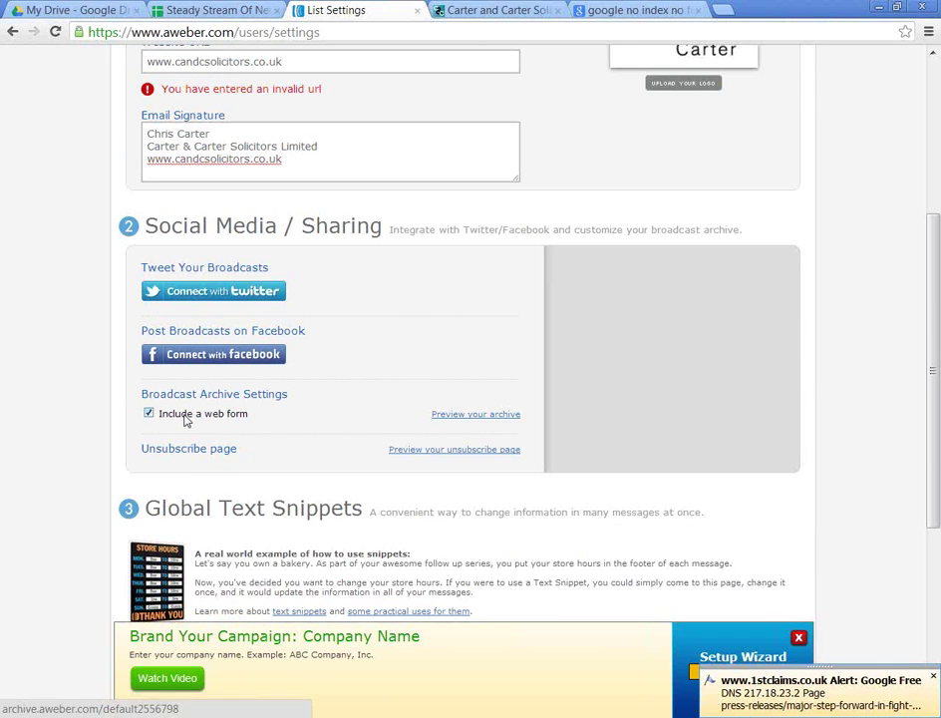
{"action": "scroll", "coordinate": [326, 446], "scroll_direction": "down", "scroll_amount": 3}
{"action": "left_click", "coordinate": [170, 601]}
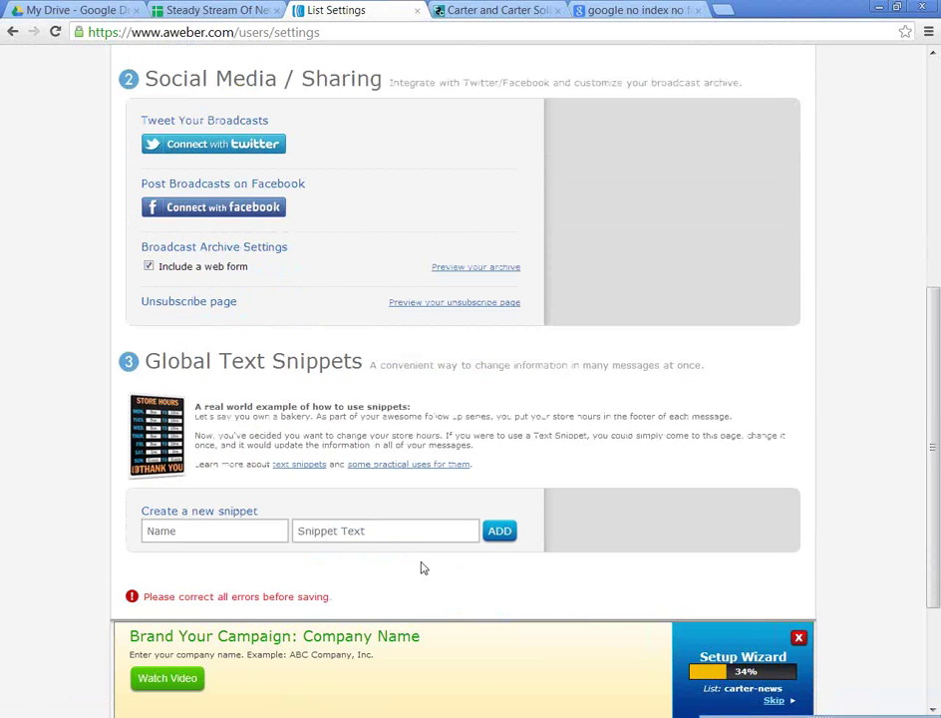
{"action": "scroll", "coordinate": [404, 596], "scroll_direction": "up", "scroll_amount": 6}
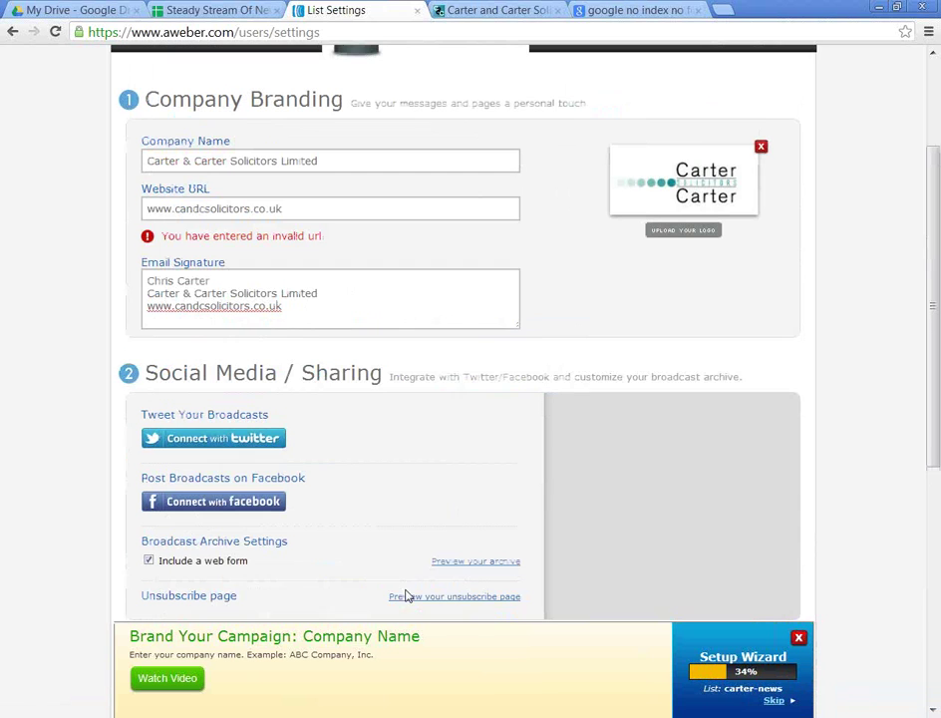
{"action": "left_click", "coordinate": [325, 289]}
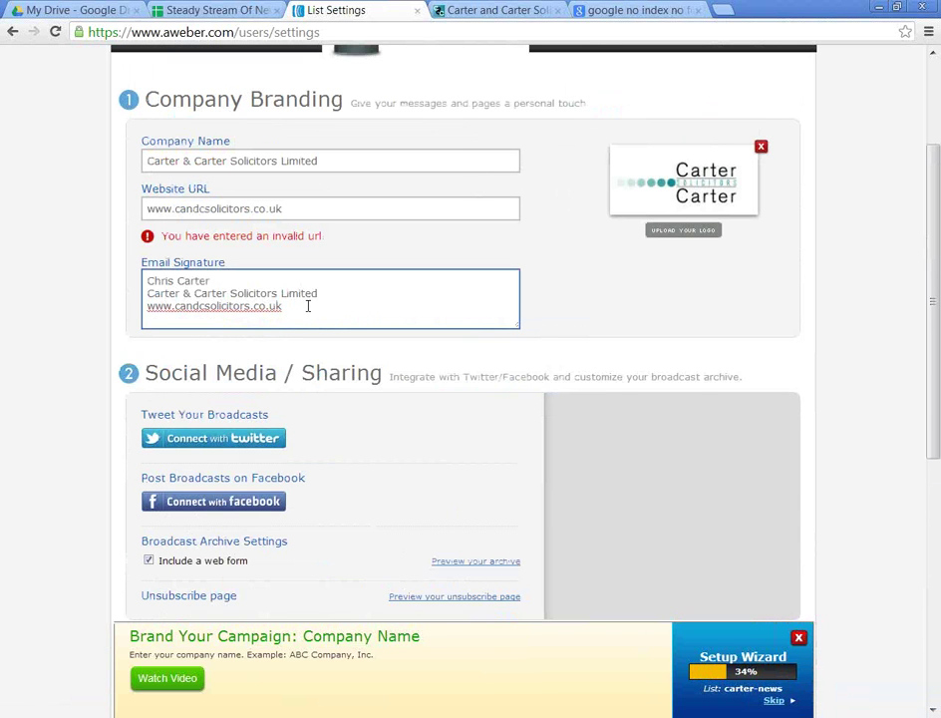
{"action": "left_click_drag", "start_coordinate": [306, 306], "coordinate": [87, 301]}
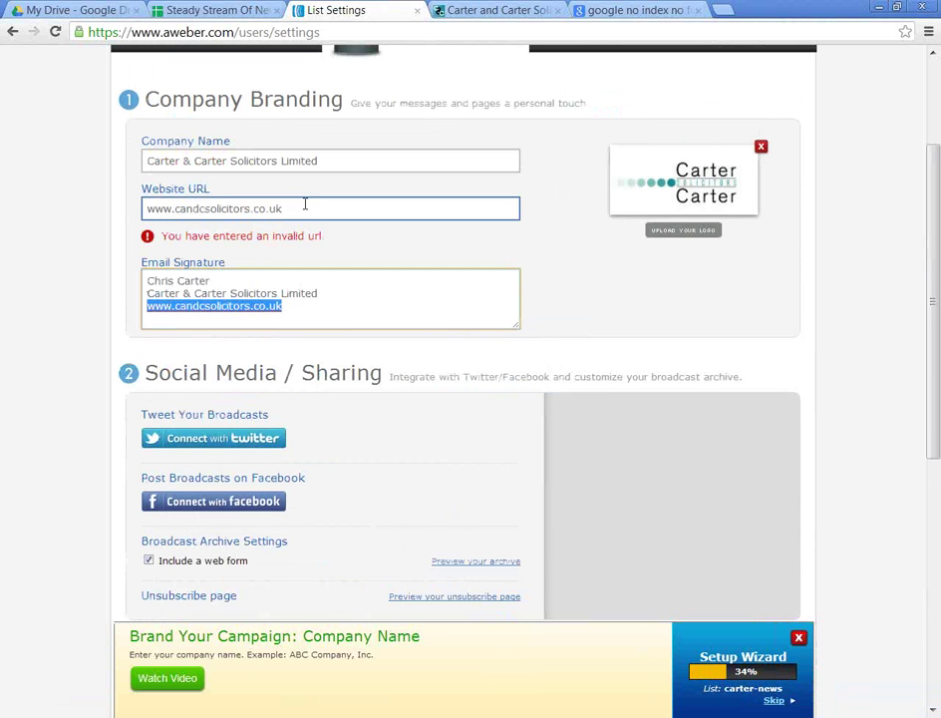
{"action": "left_click", "coordinate": [152, 210]}
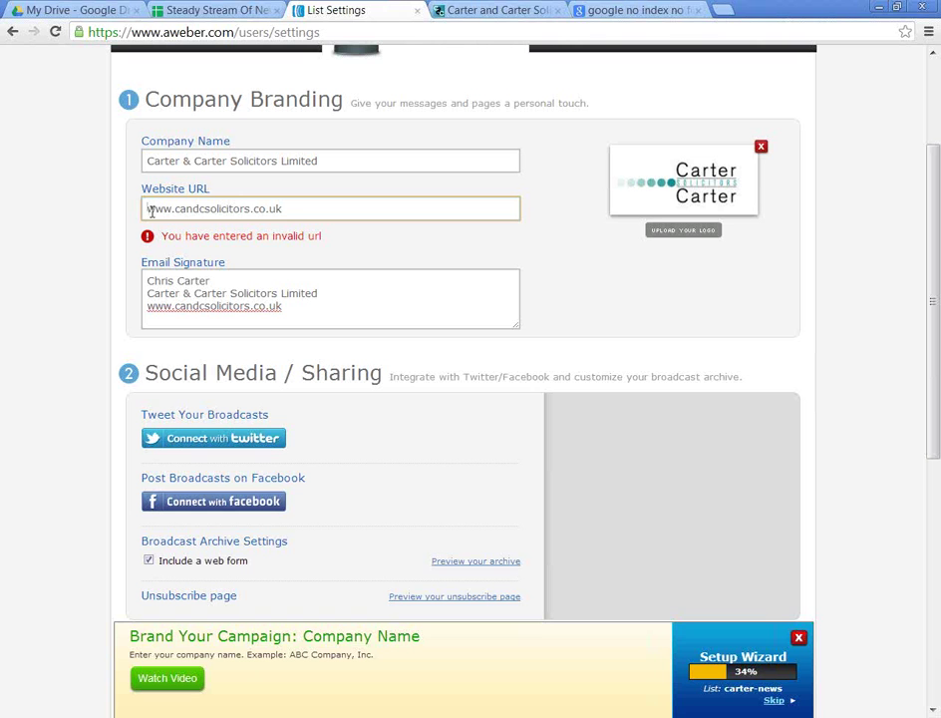
{"action": "type", "text": "tpp:"}
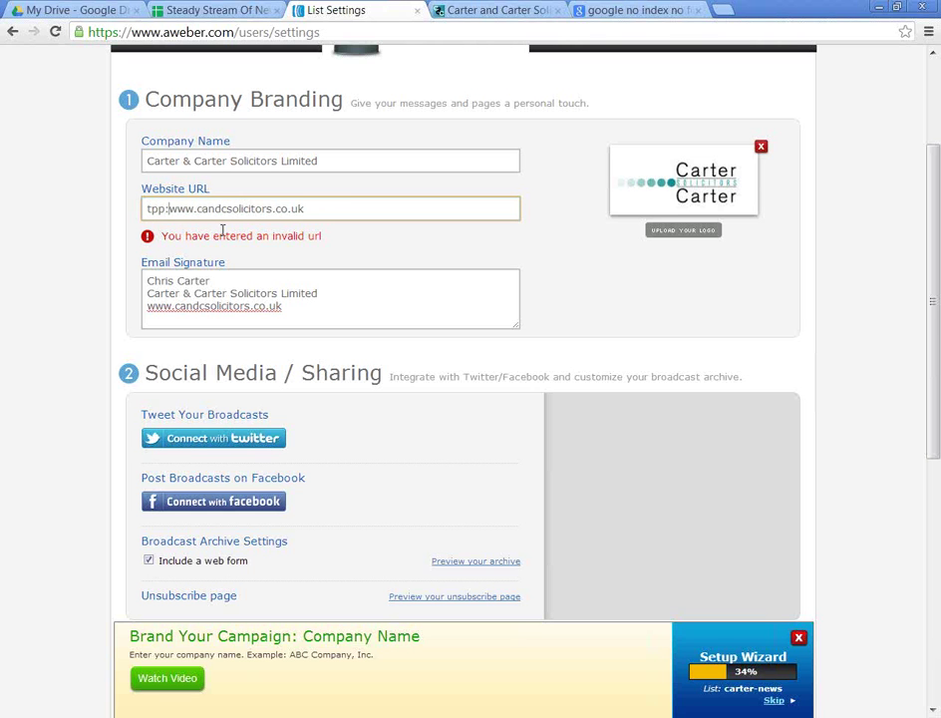
{"action": "key", "text": "BackSpace"}
{"action": "key", "text": "BackSpace"}
{"action": "key", "text": "BackSpace"}
{"action": "key", "text": "BackSpace"}
{"action": "type", "text": "http:"}
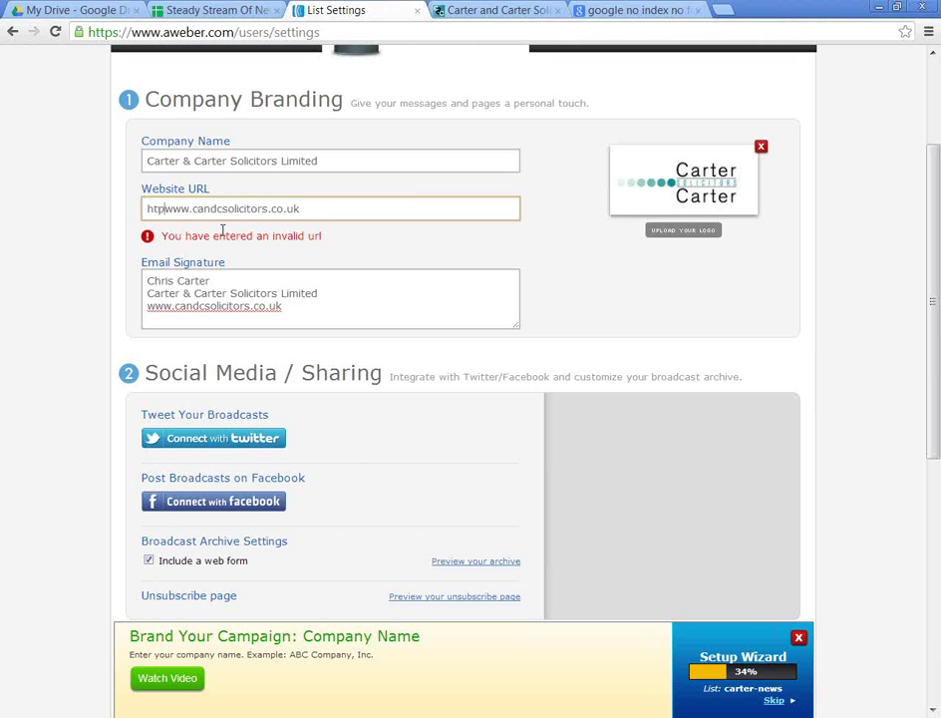
{"action": "type", "text": "//"}
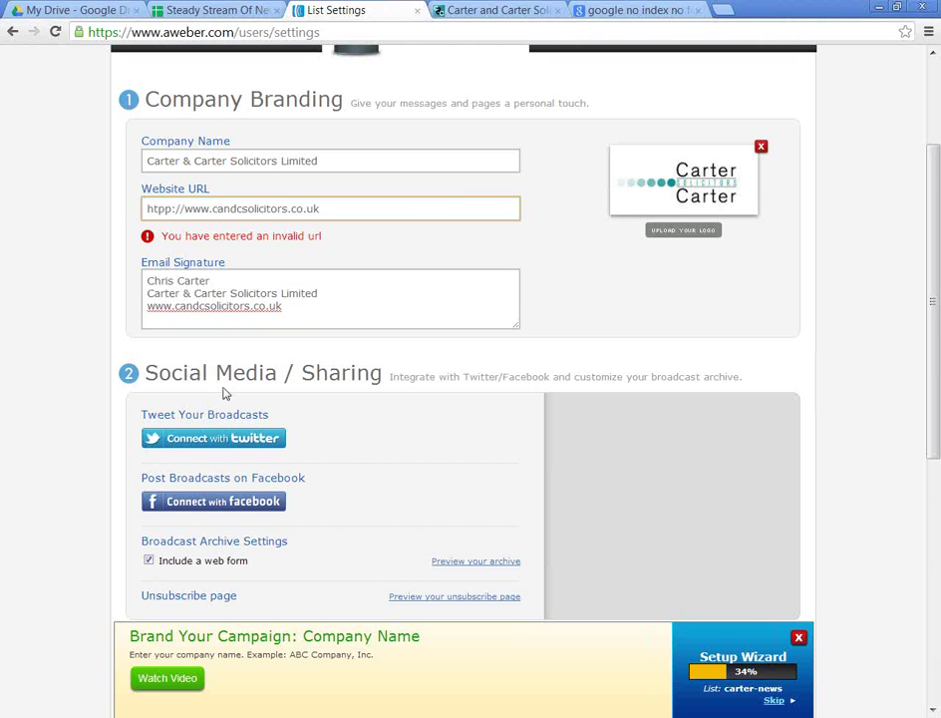
Step: Save the settings and bring up the Carter and Carter Solicitors blog tab
{"action": "scroll", "coordinate": [215, 370], "scroll_direction": "down", "scroll_amount": 3}
{"action": "scroll", "coordinate": [229, 598], "scroll_direction": "down", "scroll_amount": 2}
{"action": "left_click", "coordinate": [146, 539]}
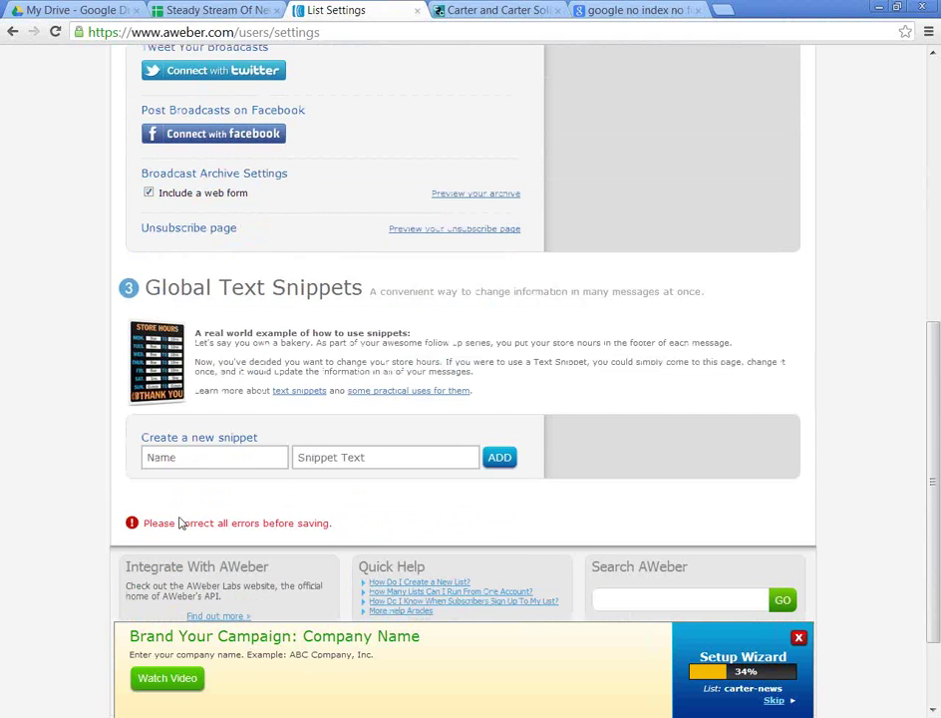
{"action": "key", "text": "ctrl+Tab"}
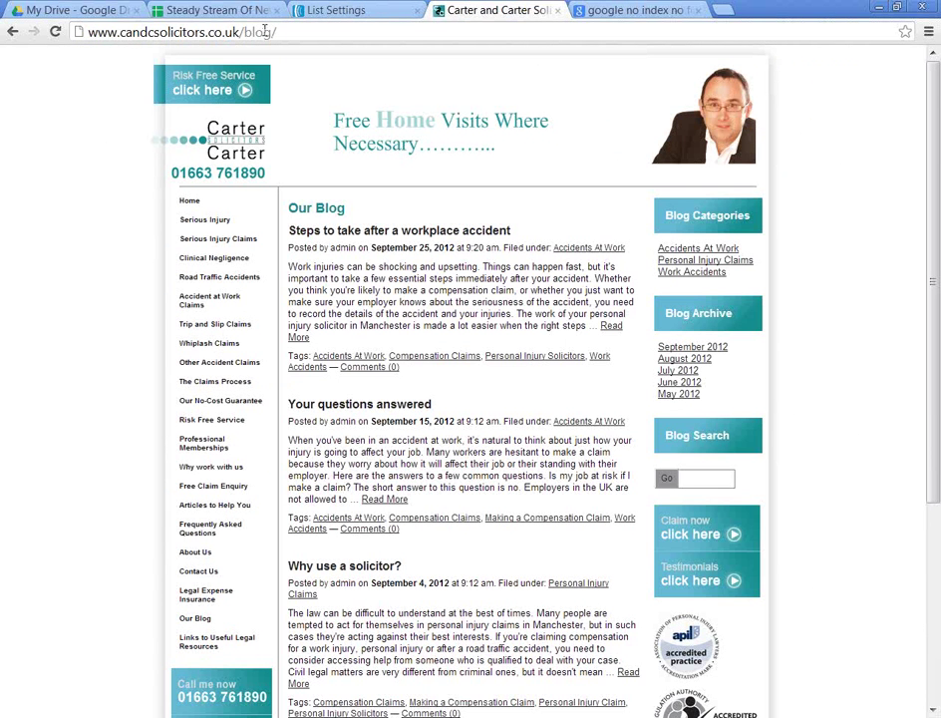
Step: Copy the solicitors' site address and paste it into the Website URL field
{"action": "left_click_drag", "start_coordinate": [243, 31], "coordinate": [70, 31]}
{"action": "key", "text": "ctrl+c"}
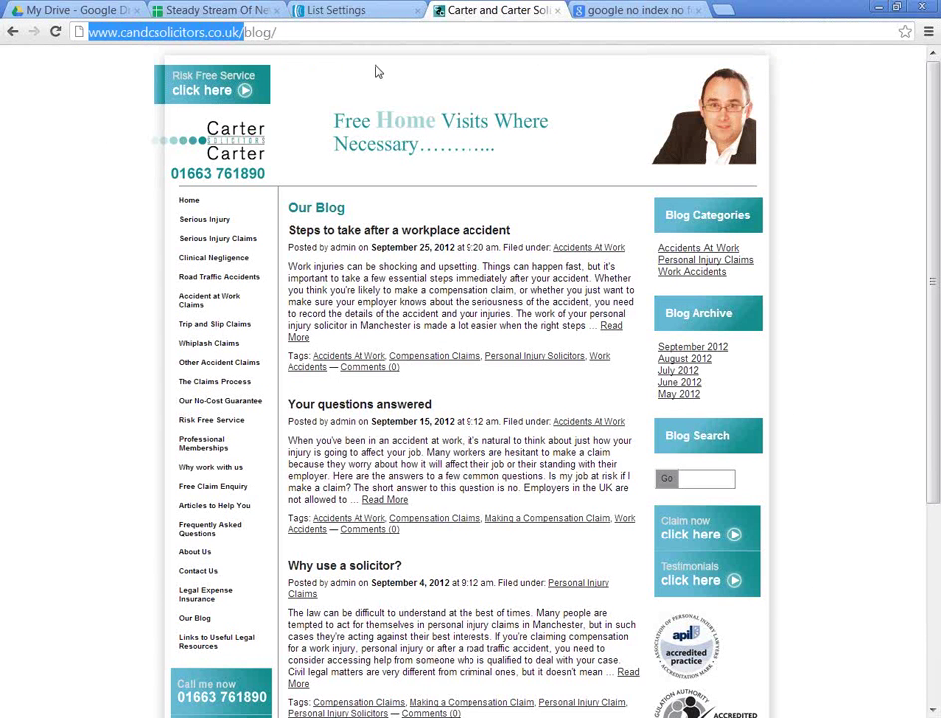
{"action": "left_click", "coordinate": [363, 8]}
{"action": "left_click", "coordinate": [342, 387]}
{"action": "key", "text": "ctrl+a"}
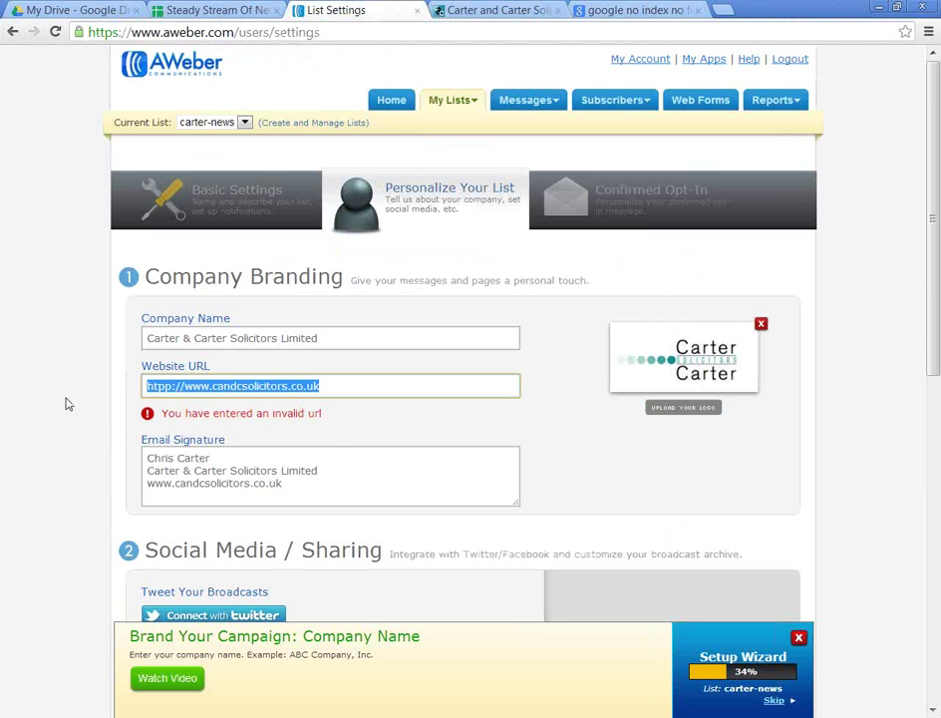
{"action": "key", "text": "ctrl+v"}
Step: Save the company branding and social sharing settings, retrying until AWeber confirms success
{"action": "scroll", "coordinate": [309, 429], "scroll_direction": "down", "scroll_amount": 6}
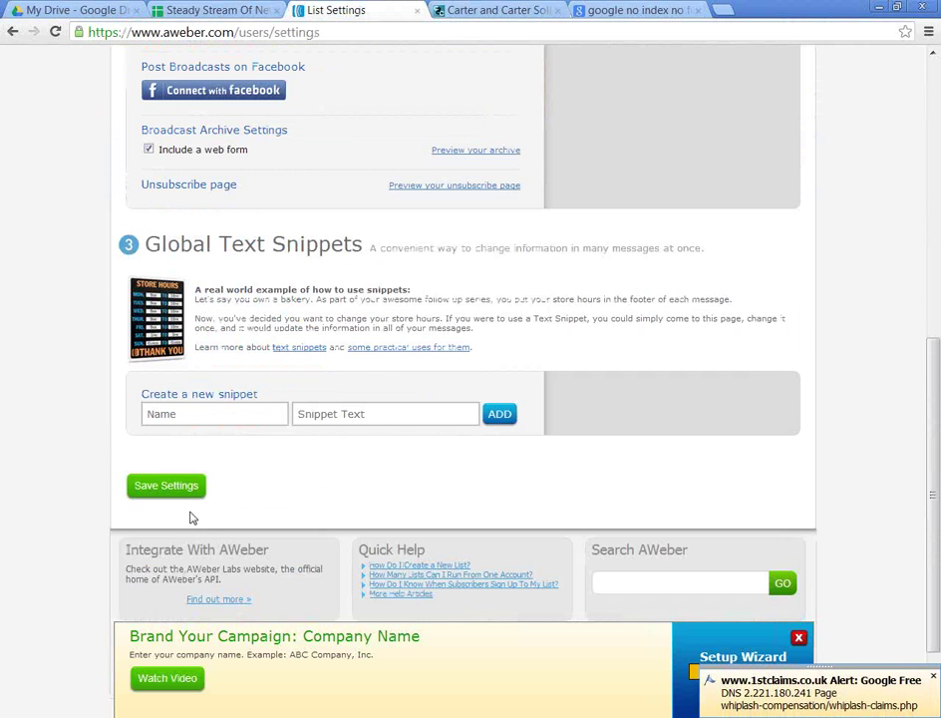
{"action": "left_click", "coordinate": [165, 485]}
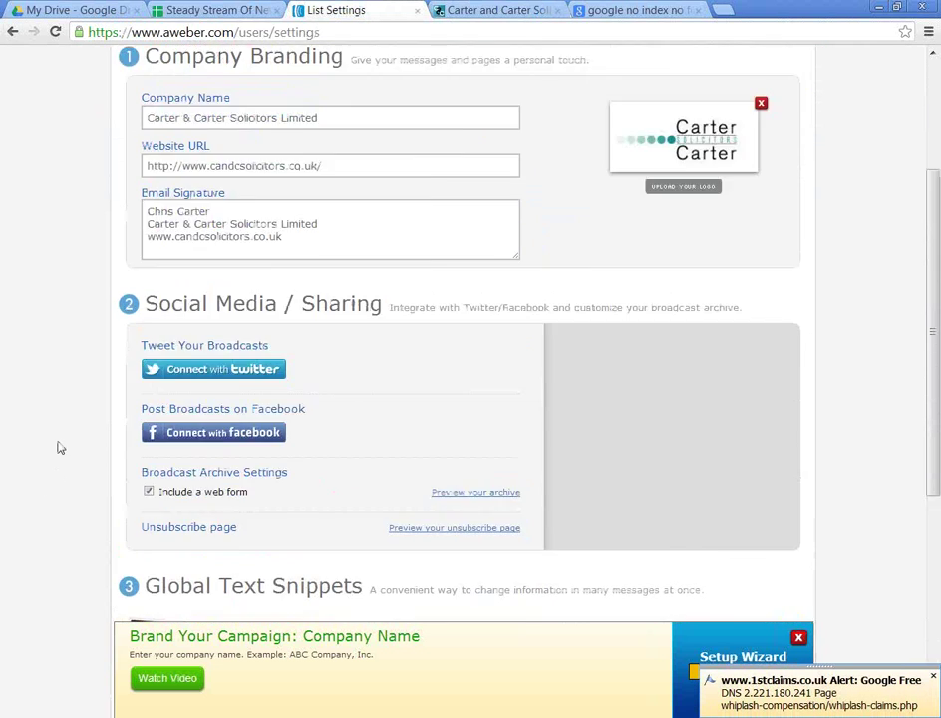
{"action": "scroll", "coordinate": [288, 412], "scroll_direction": "down", "scroll_amount": 5}
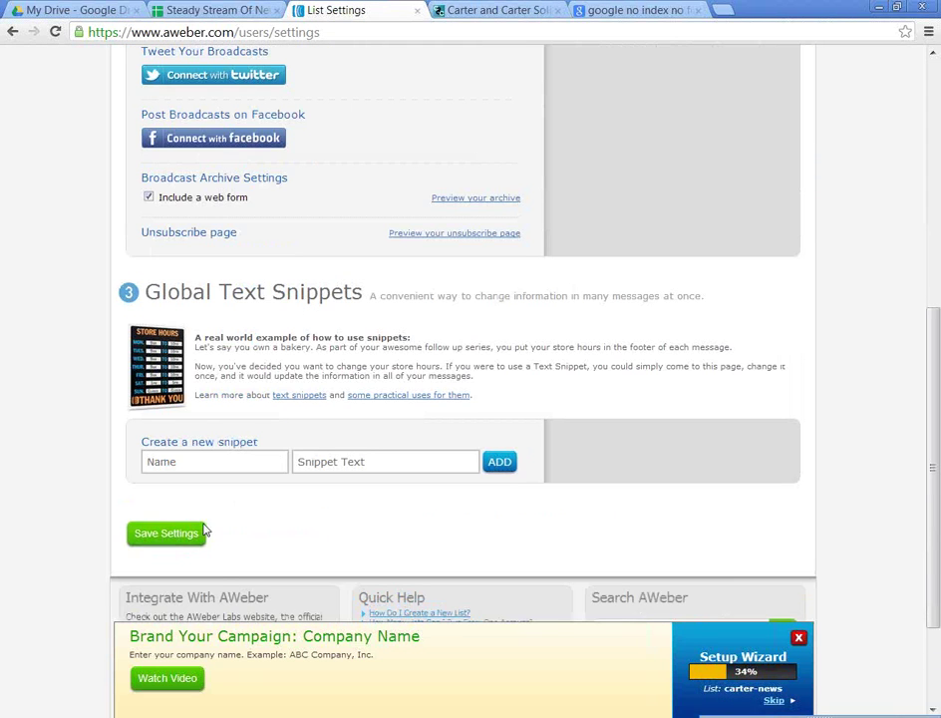
{"action": "left_click", "coordinate": [200, 532]}
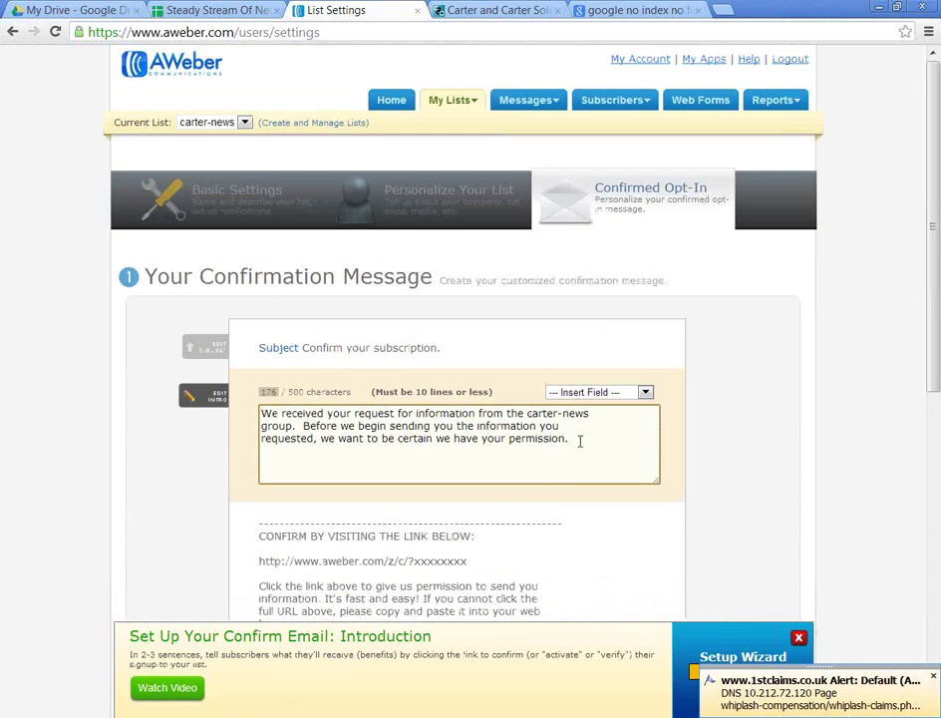
Step: Overwrite the existing confirmation intro with 'Please click the link below to confirm your email address.'
{"action": "left_click_drag", "start_coordinate": [579, 441], "coordinate": [78, 325]}
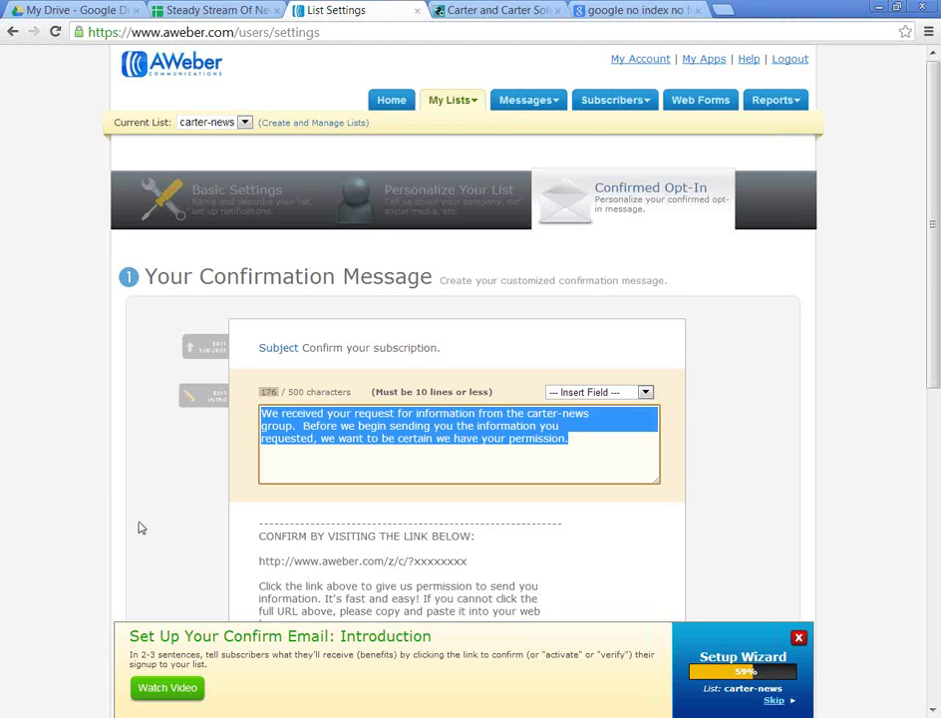
{"action": "type", "text": "Plea"}
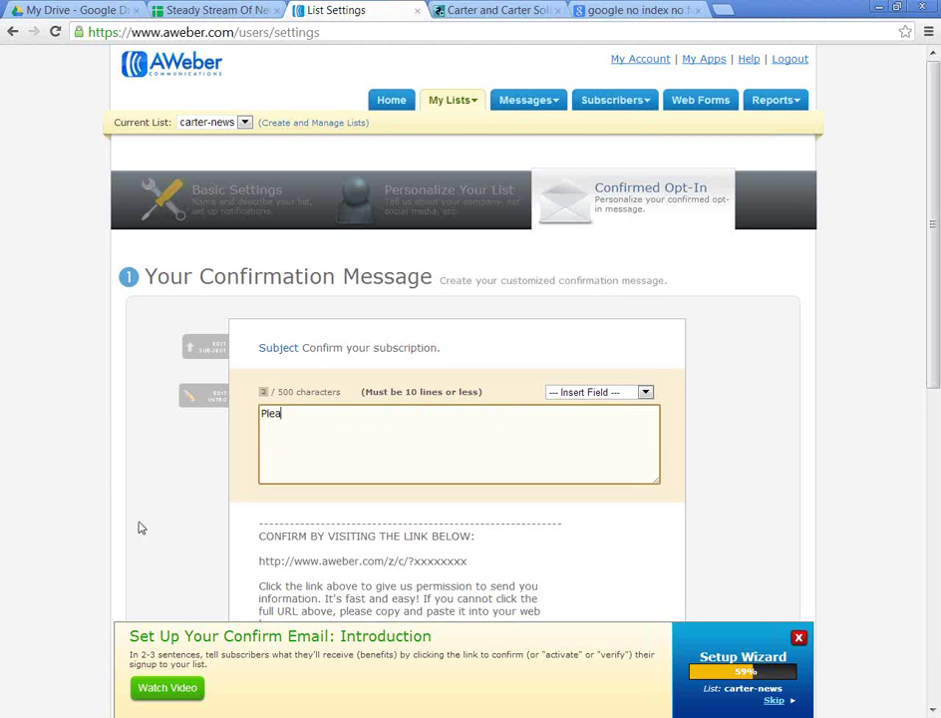
{"action": "type", "text": "se click"}
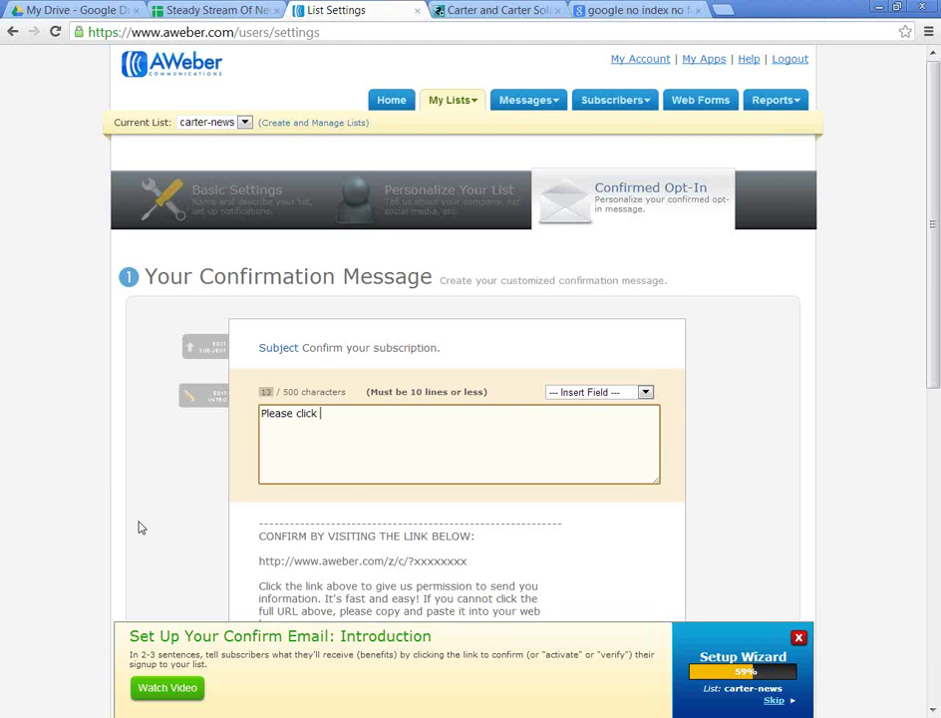
{"action": "type", "text": " the link below to confir"}
{"action": "type", "text": "m your email addd"}
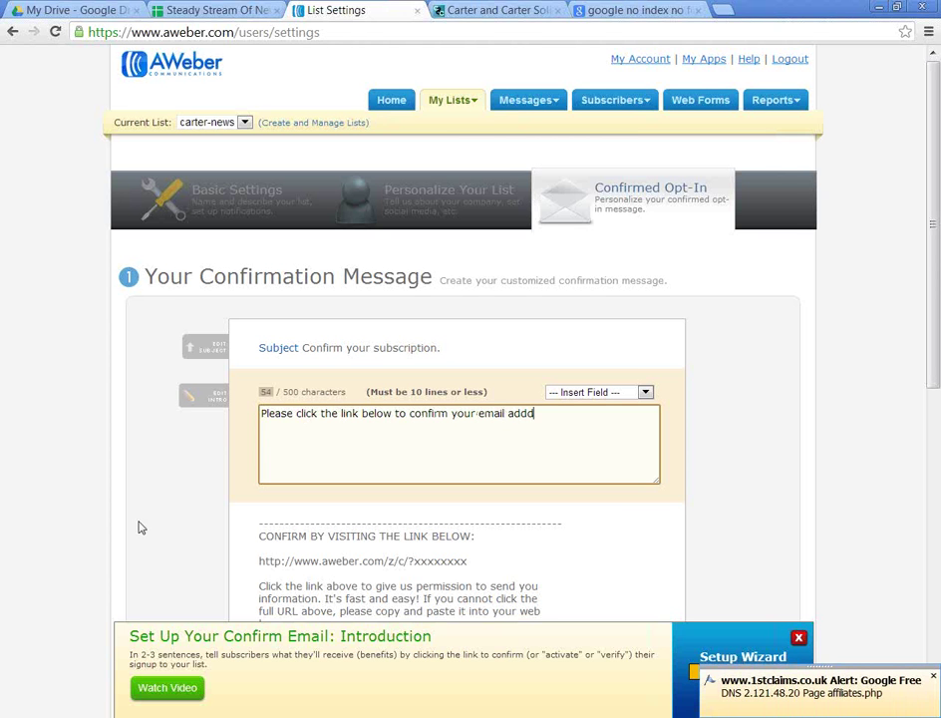
{"action": "key", "text": "BackSpace"}
{"action": "type", "text": "ress."}
Step: Enter the custom confirmation subject 'Response Required: Please confirm your email address'
{"action": "left_click", "coordinate": [436, 352]}
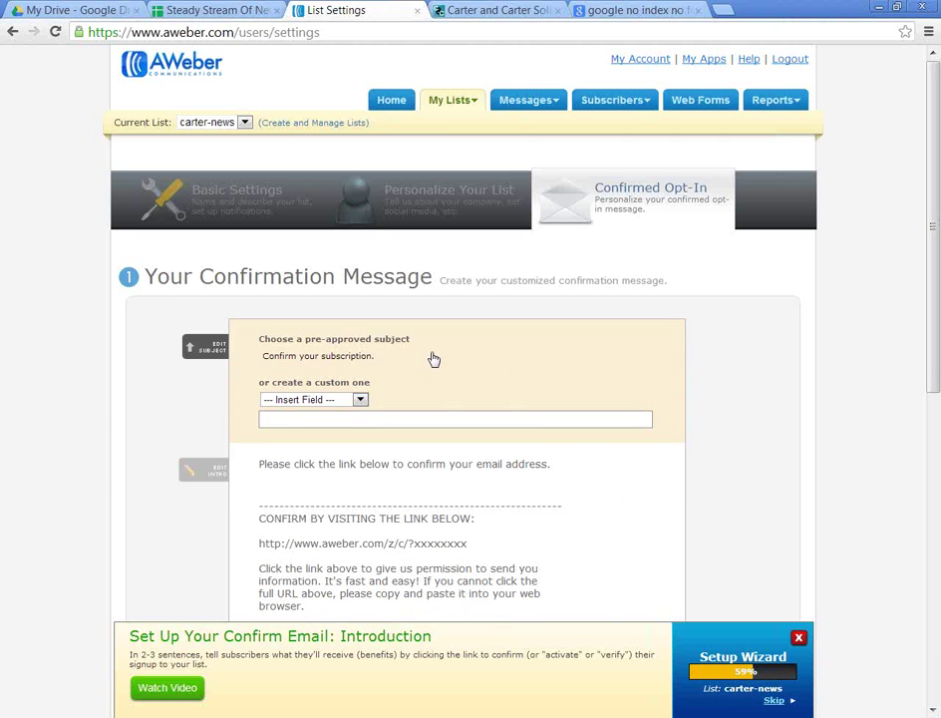
{"action": "left_click", "coordinate": [341, 419]}
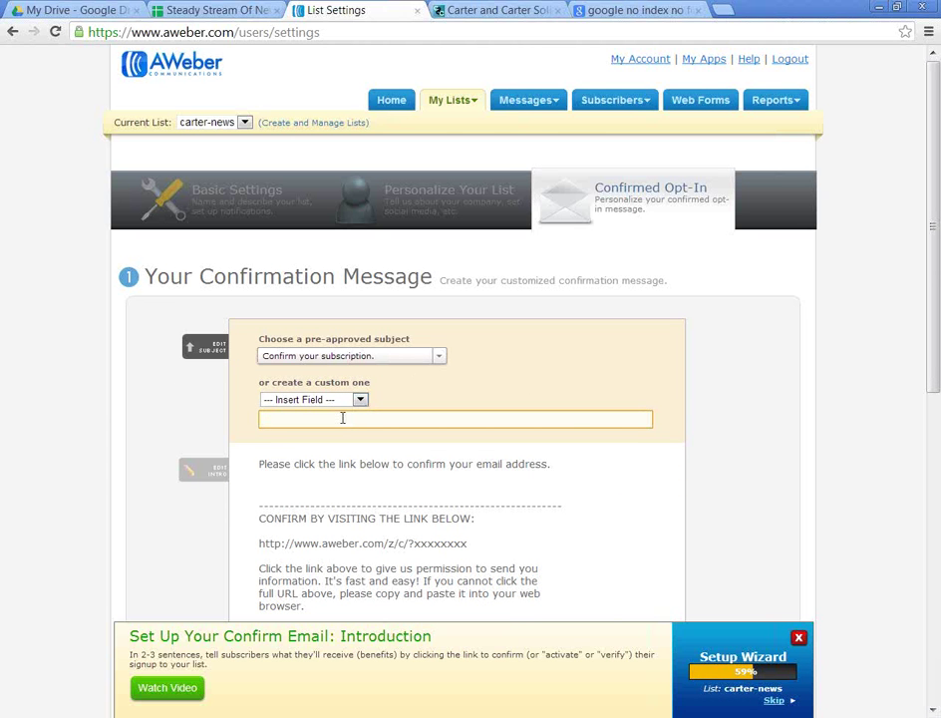
{"action": "type", "text": "Response Required: Please confirm your email address"}
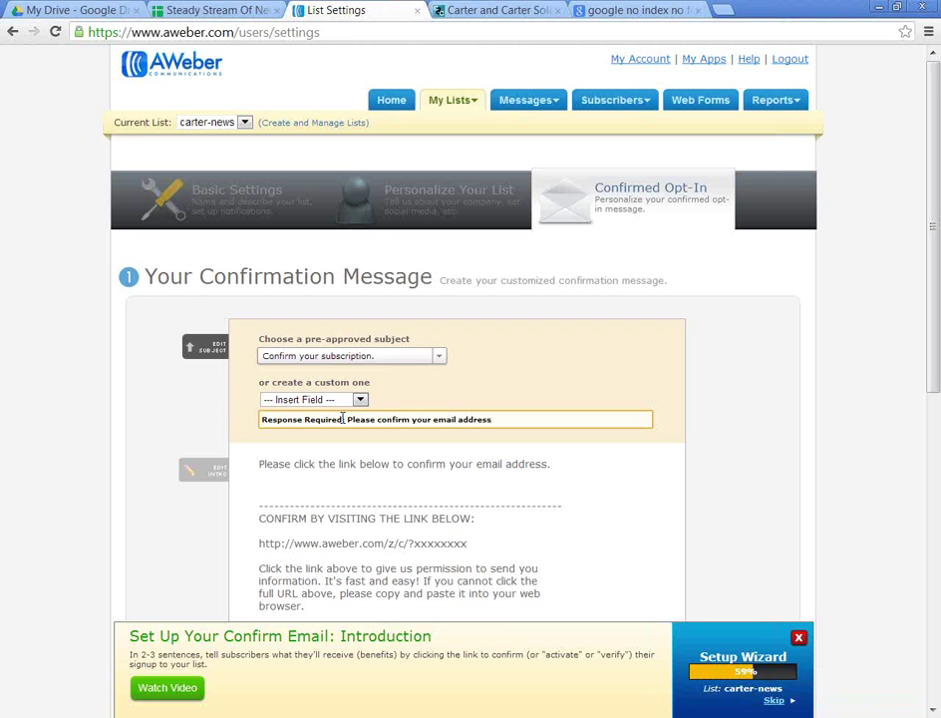
{"action": "scroll", "coordinate": [348, 420], "scroll_direction": "down", "scroll_amount": 4}
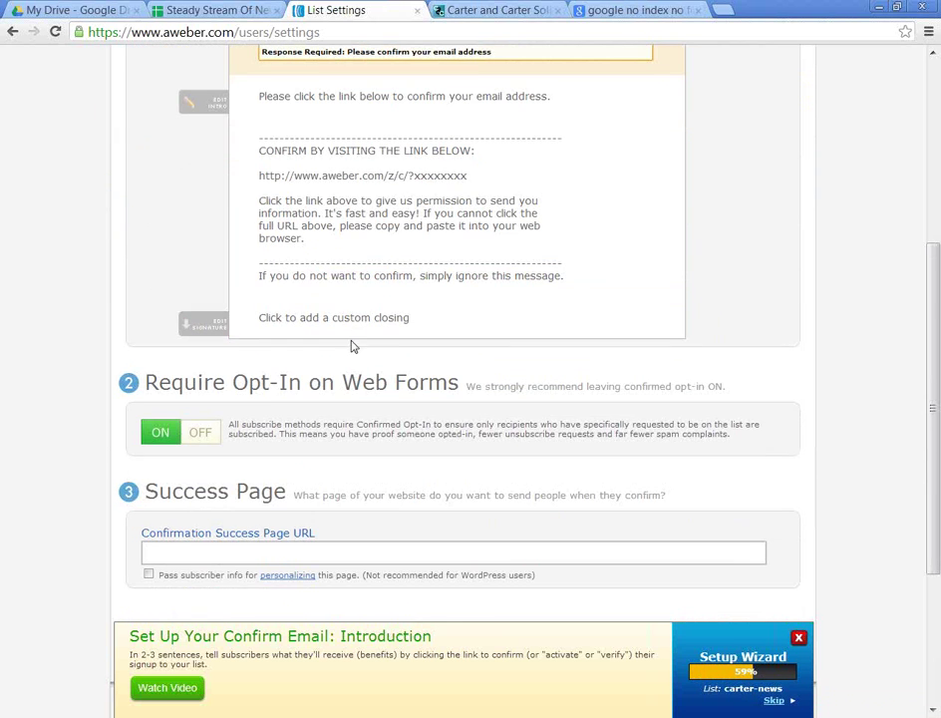
Step: Start a custom closing holding the pasted website address, with a blank line above it
{"action": "left_click", "coordinate": [358, 319]}
{"action": "key", "text": "ctrl+a"}
{"action": "key", "text": "BackSpace"}
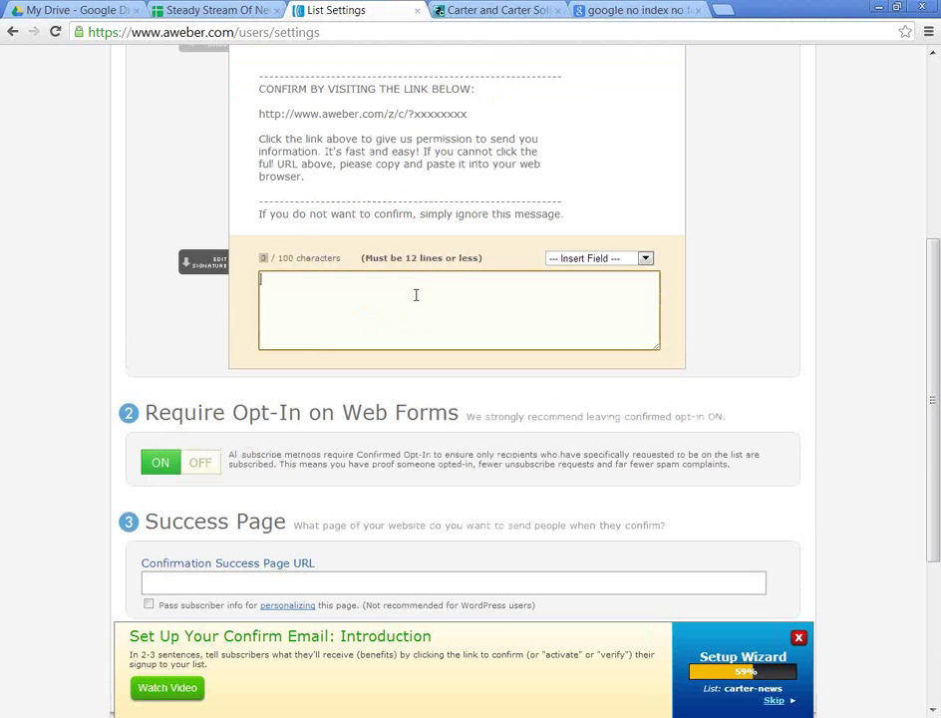
{"action": "key", "text": "ctrl+v"}
{"action": "key", "text": "Home"}
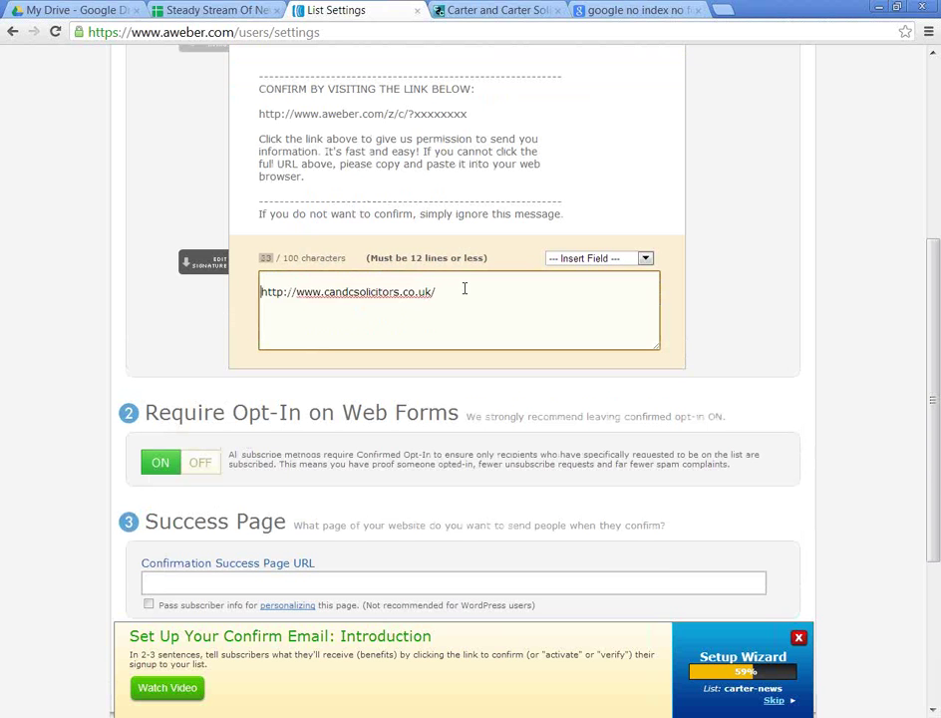
{"action": "key", "text": "Return"}
{"action": "key", "text": "Up"}
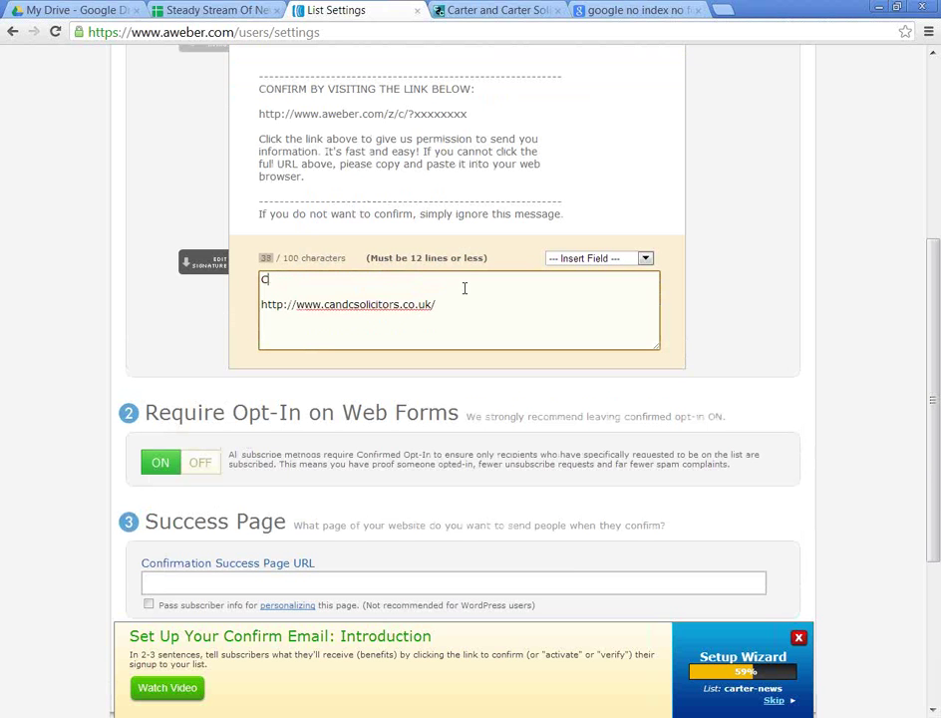
Step: Add the sender's name and 'Carter & Carter Solicitors Limited' above the website address
{"action": "key", "text": "Return"}
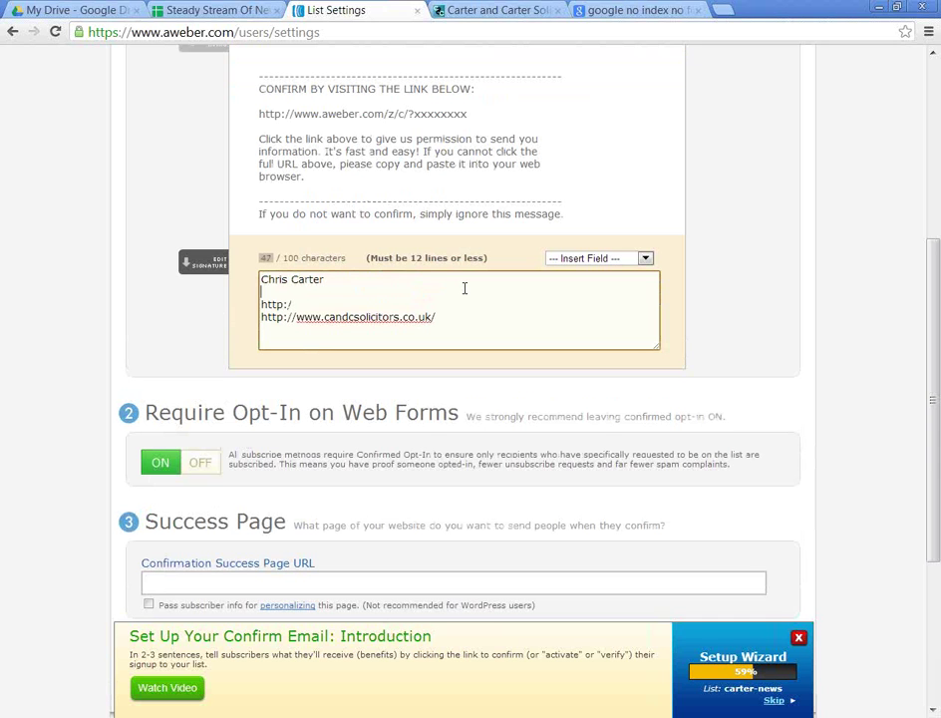
{"action": "key", "text": "Delete"}
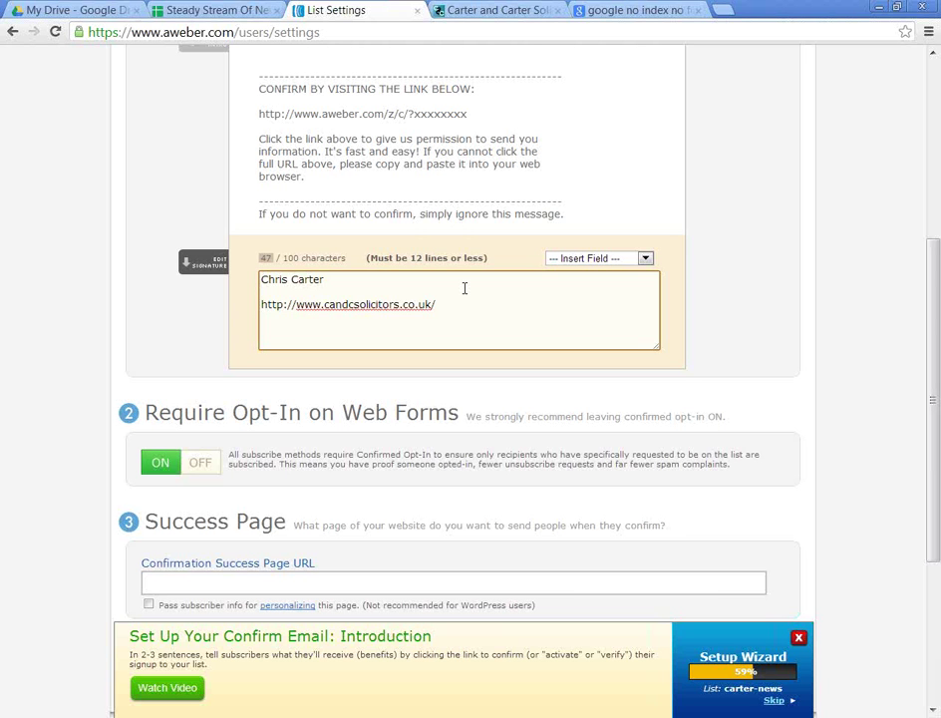
{"action": "type", "text": "Carter & Carter S"}
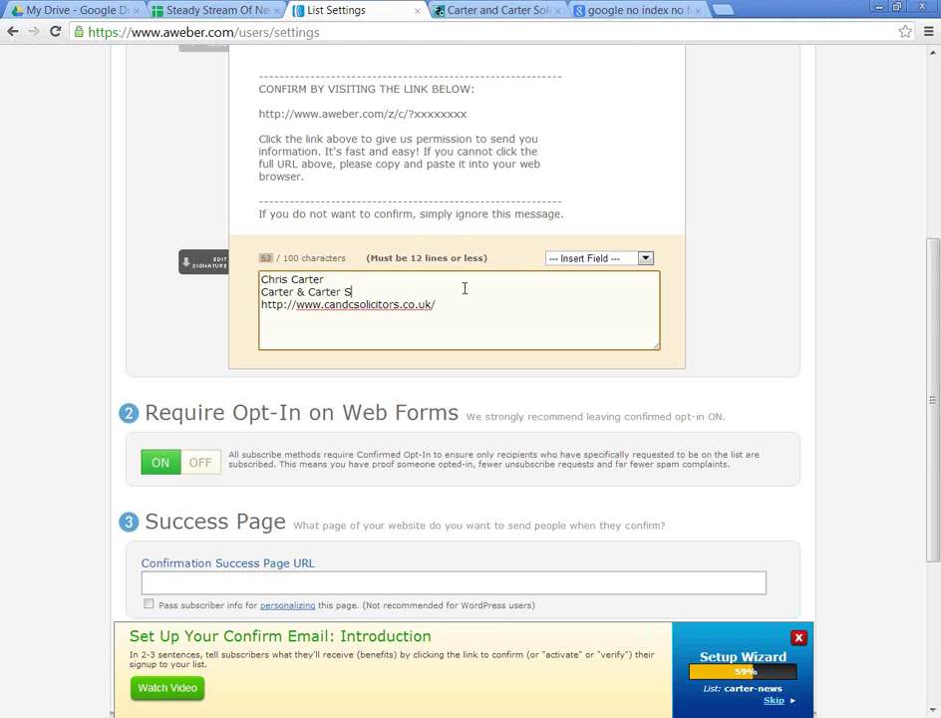
{"action": "type", "text": "olicitors Limited"}
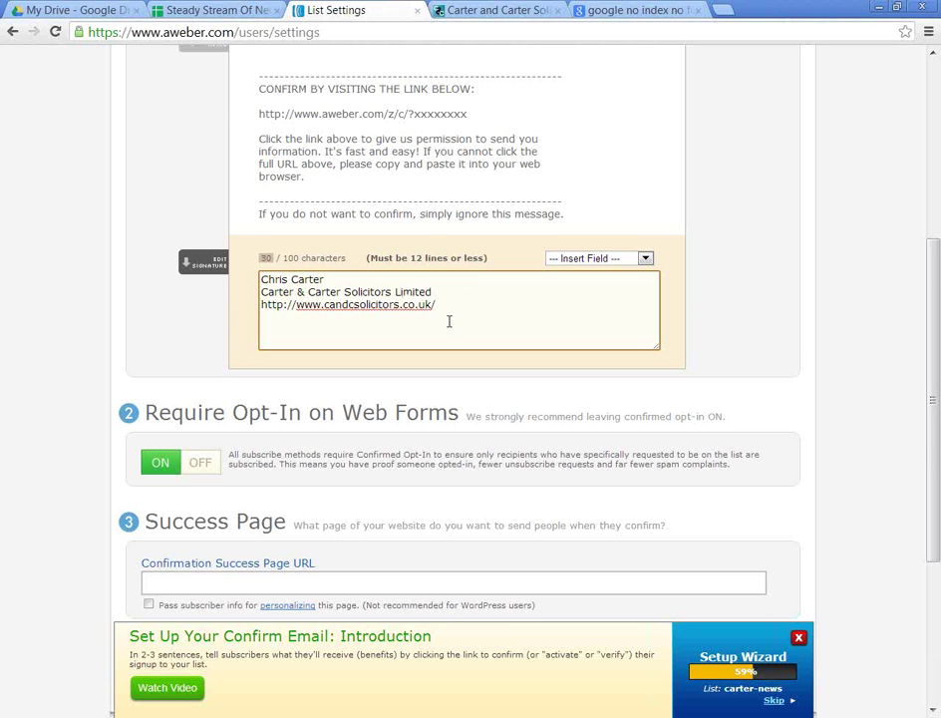
{"action": "scroll", "coordinate": [423, 338], "scroll_direction": "down", "scroll_amount": 1}
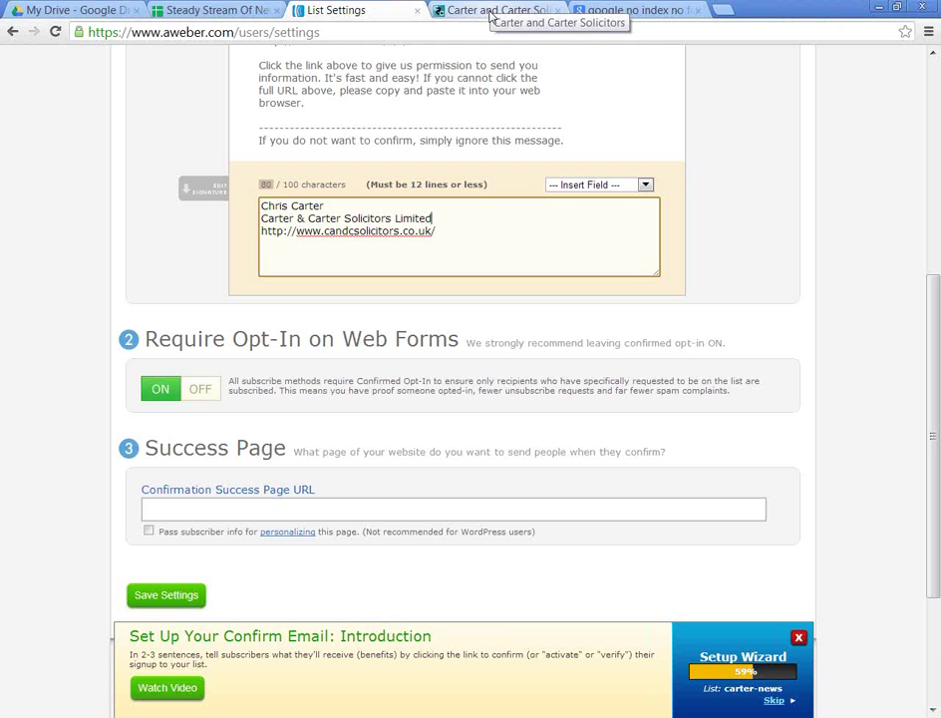
Step: Open the Contact Us page on the Carter and Carter Solicitors website
{"action": "left_click", "coordinate": [433, 510]}
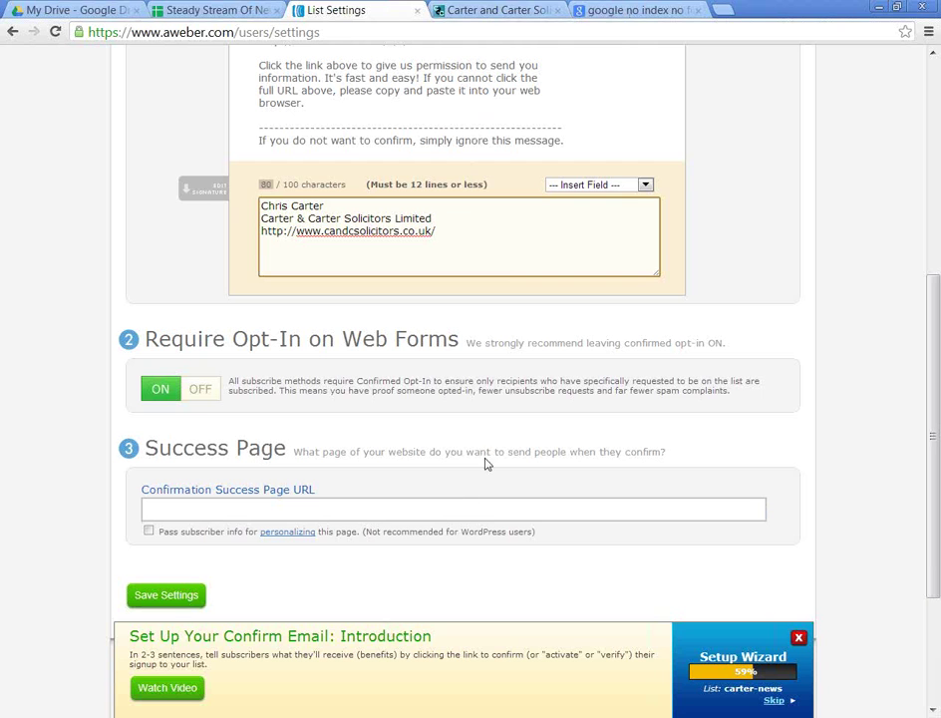
{"action": "left_click", "coordinate": [487, 217]}
{"action": "left_click", "coordinate": [500, 10]}
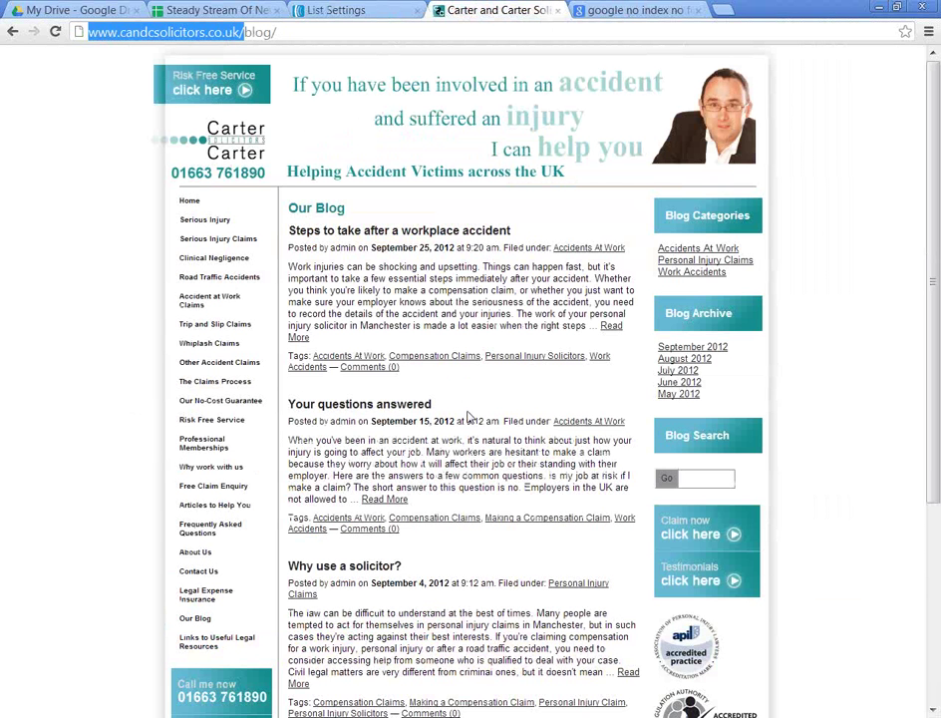
{"action": "scroll", "coordinate": [588, 324], "scroll_direction": "down", "scroll_amount": 3}
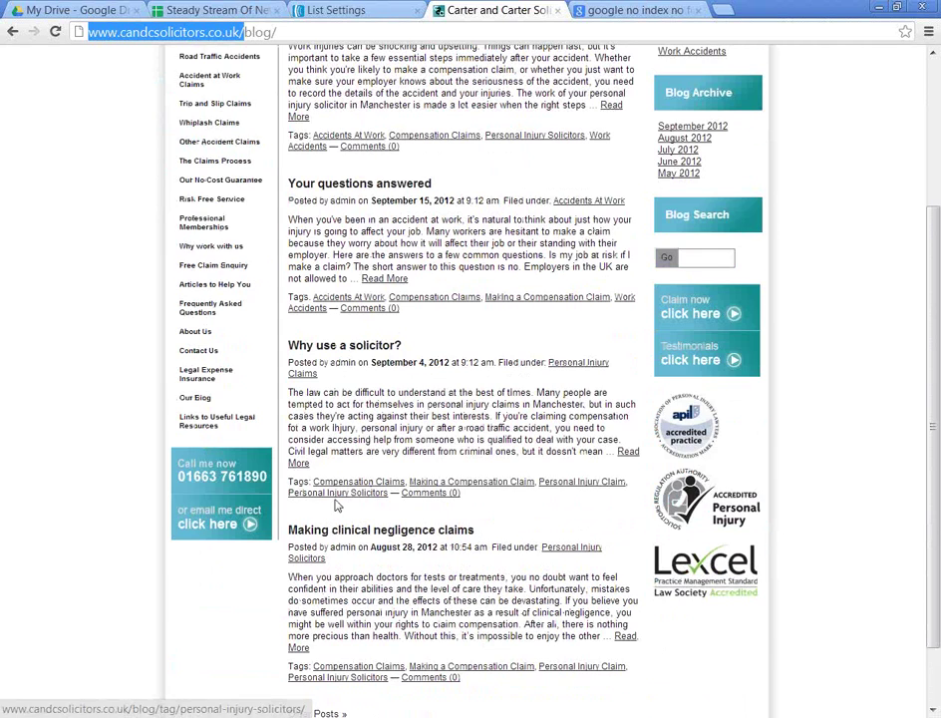
{"action": "scroll", "coordinate": [333, 498], "scroll_direction": "up", "scroll_amount": 2}
{"action": "scroll", "coordinate": [342, 503], "scroll_direction": "down", "scroll_amount": 3}
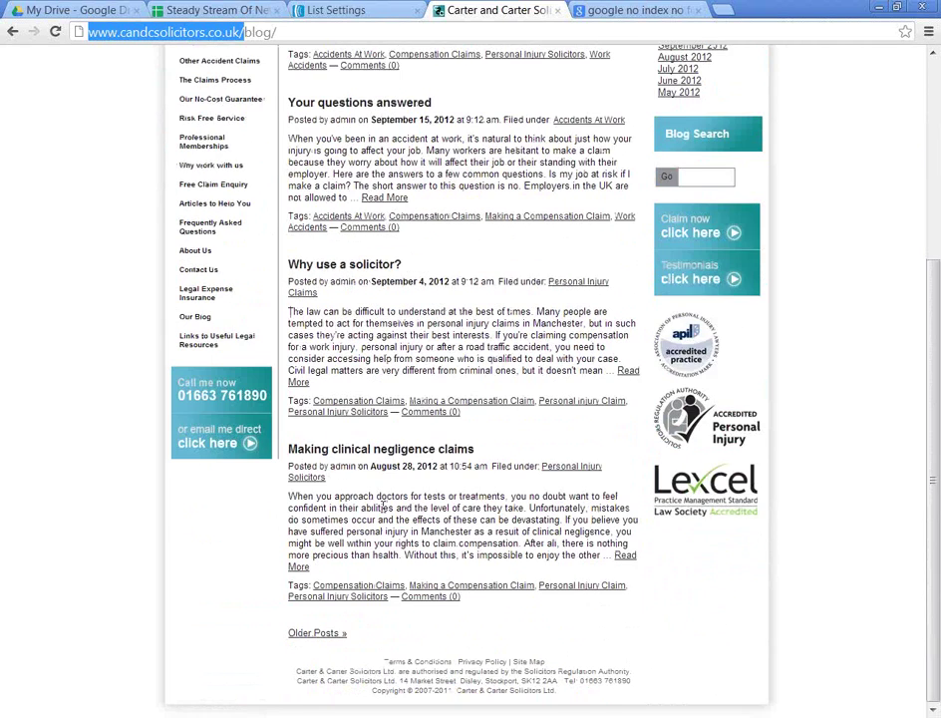
{"action": "scroll", "coordinate": [284, 368], "scroll_direction": "up", "scroll_amount": 4}
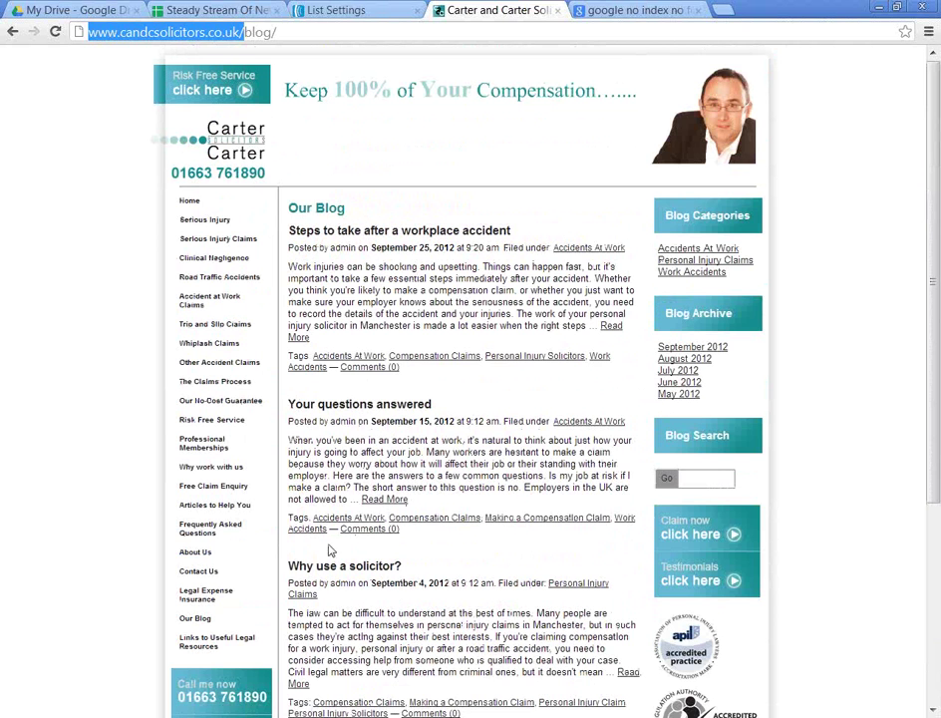
{"action": "left_click", "coordinate": [199, 572]}
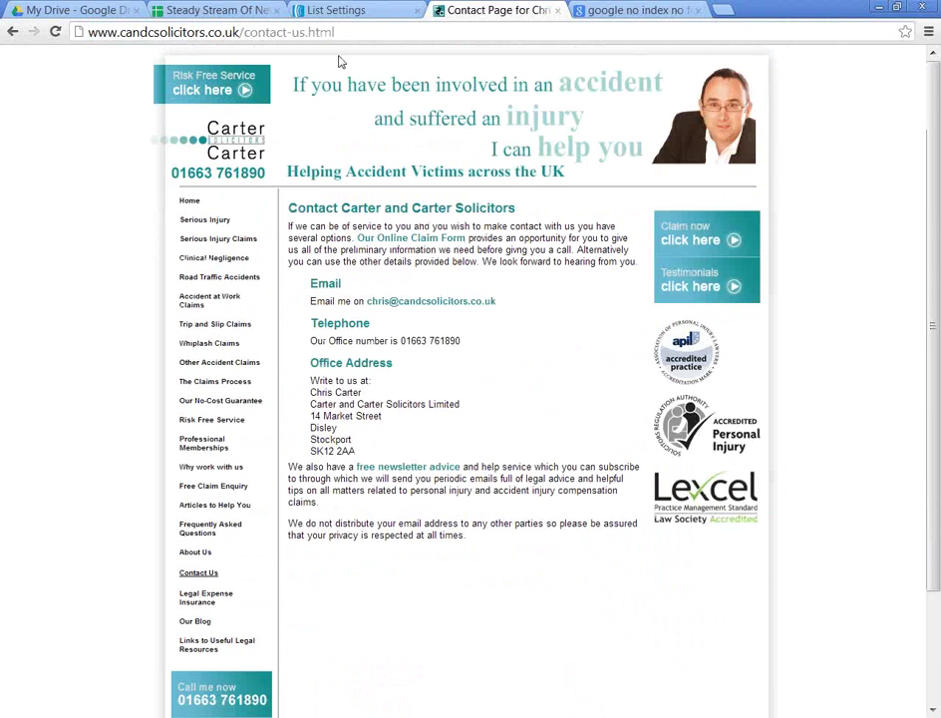
{"action": "left_click", "coordinate": [257, 31]}
{"action": "key", "text": "ctrl+c"}
{"action": "left_click", "coordinate": [357, 10]}
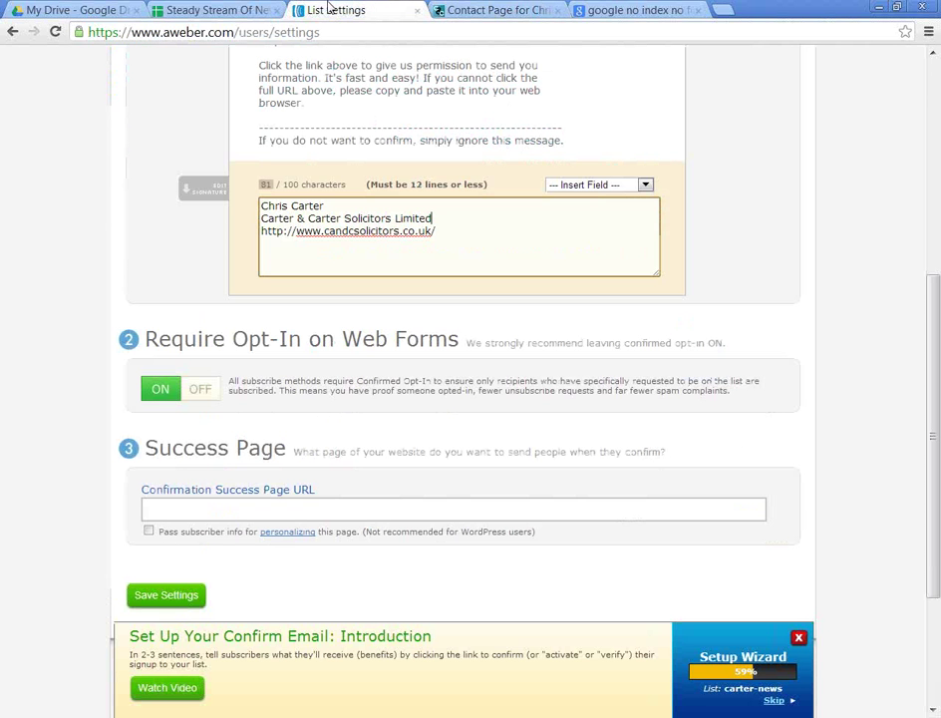
{"action": "left_click", "coordinate": [201, 510]}
{"action": "key", "text": "ctrl+v"}
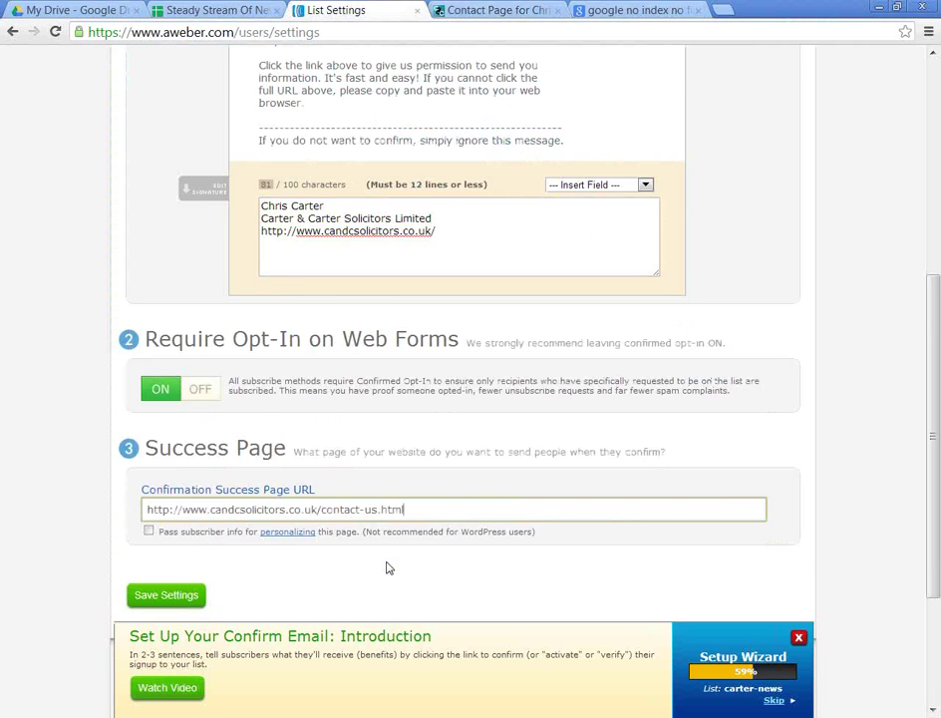
{"action": "scroll", "coordinate": [389, 563], "scroll_direction": "up", "scroll_amount": 3}
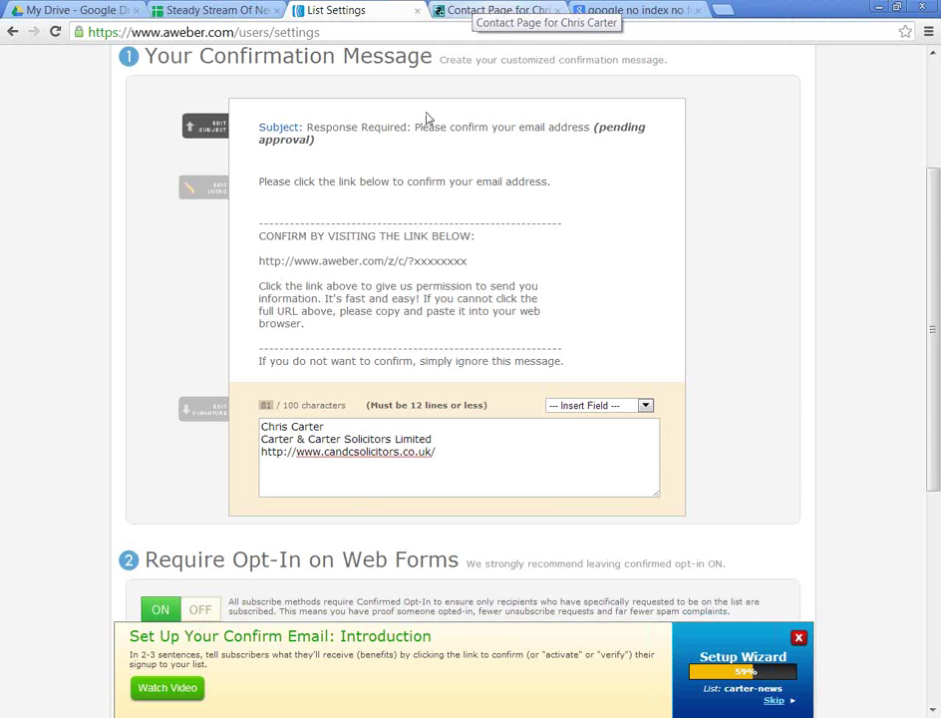
Step: Save the confirmed opt-in and success page settings, keeping contact-us.html as the success page
{"action": "scroll", "coordinate": [468, 154], "scroll_direction": "down", "scroll_amount": 4}
{"action": "scroll", "coordinate": [344, 464], "scroll_direction": "down", "scroll_amount": 2}
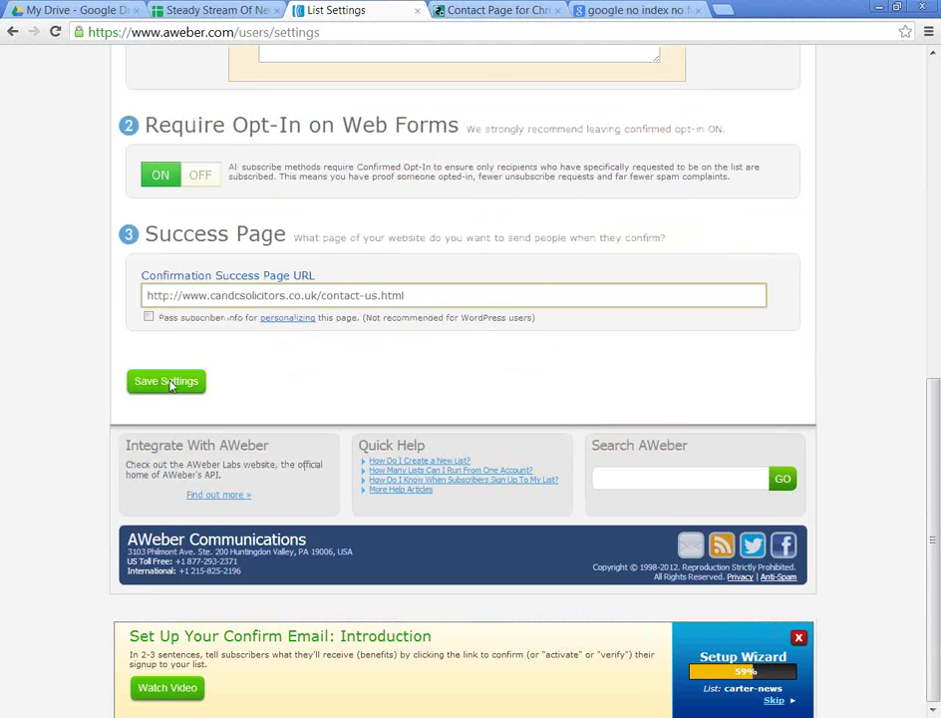
{"action": "left_click", "coordinate": [168, 380]}
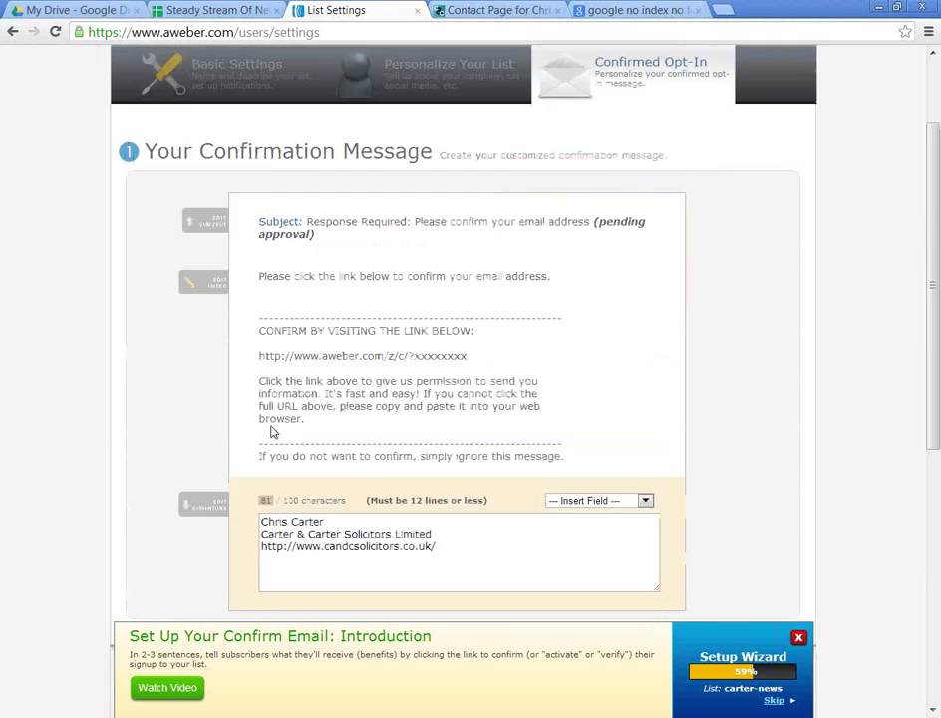
{"action": "scroll", "coordinate": [398, 348], "scroll_direction": "up", "scroll_amount": 2}
{"action": "mouse_move", "coordinate": [446, 107]}
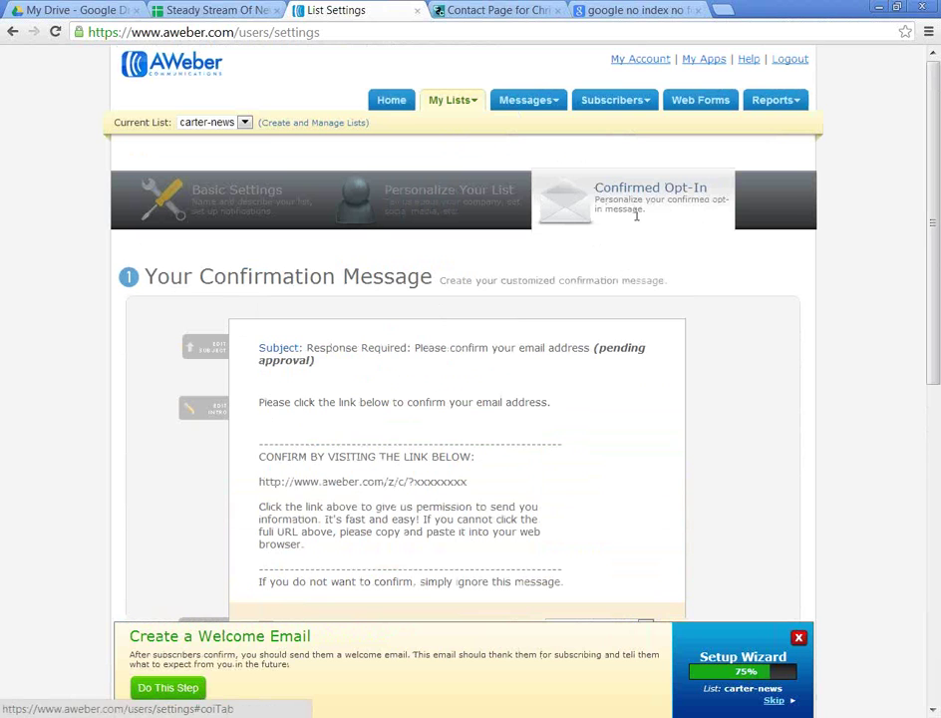
{"action": "scroll", "coordinate": [590, 304], "scroll_direction": "down", "scroll_amount": 7}
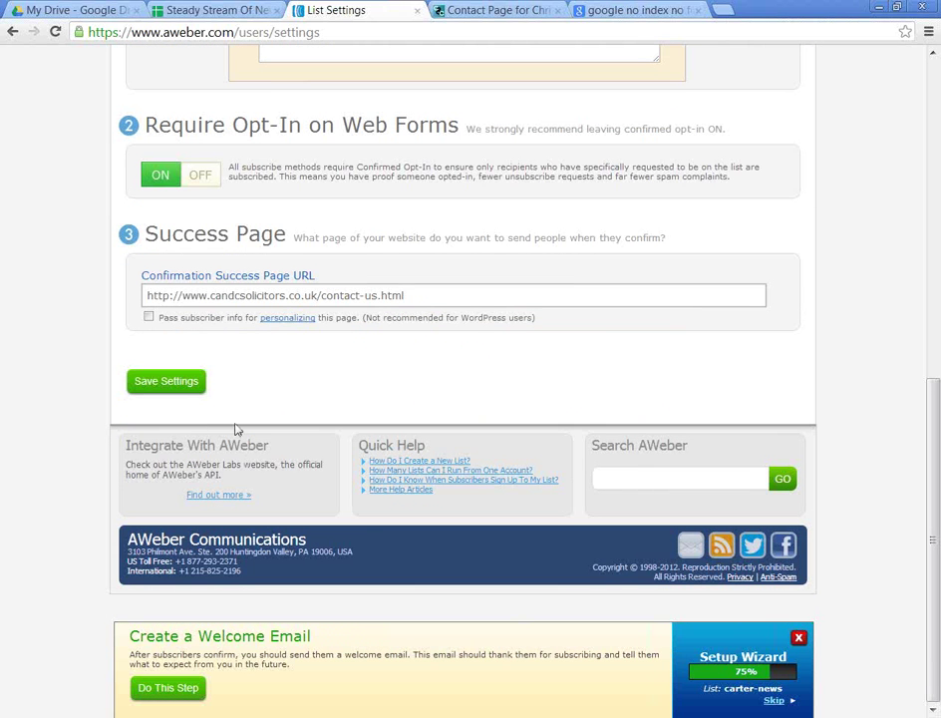
{"action": "left_click", "coordinate": [191, 382]}
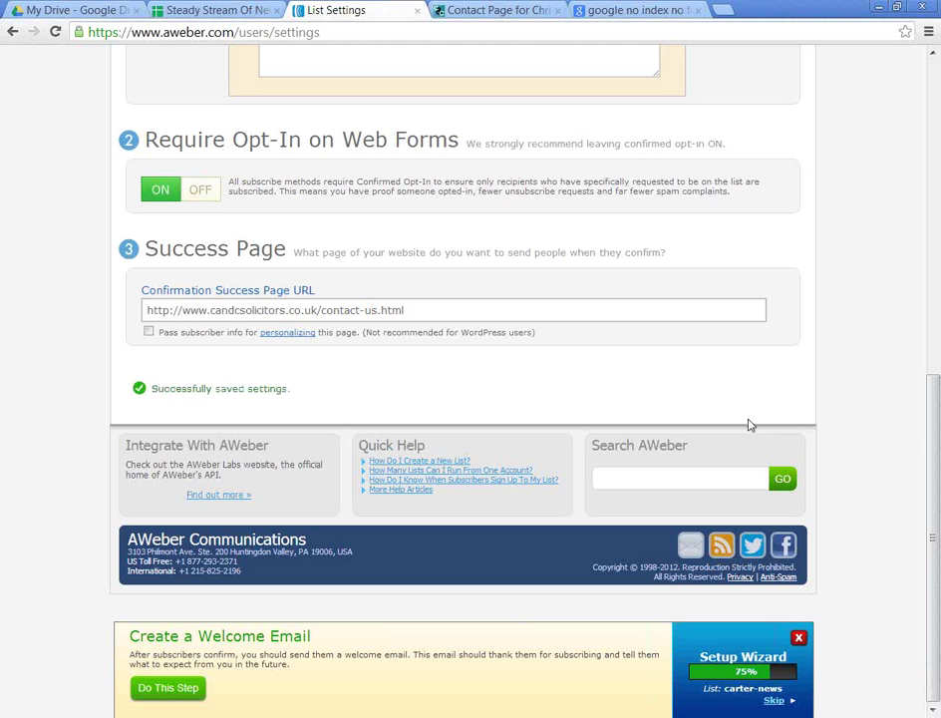
Step: Create a welcome follow-up message with subject 'nothing', save it and exit the editor
{"action": "left_click", "coordinate": [164, 686]}
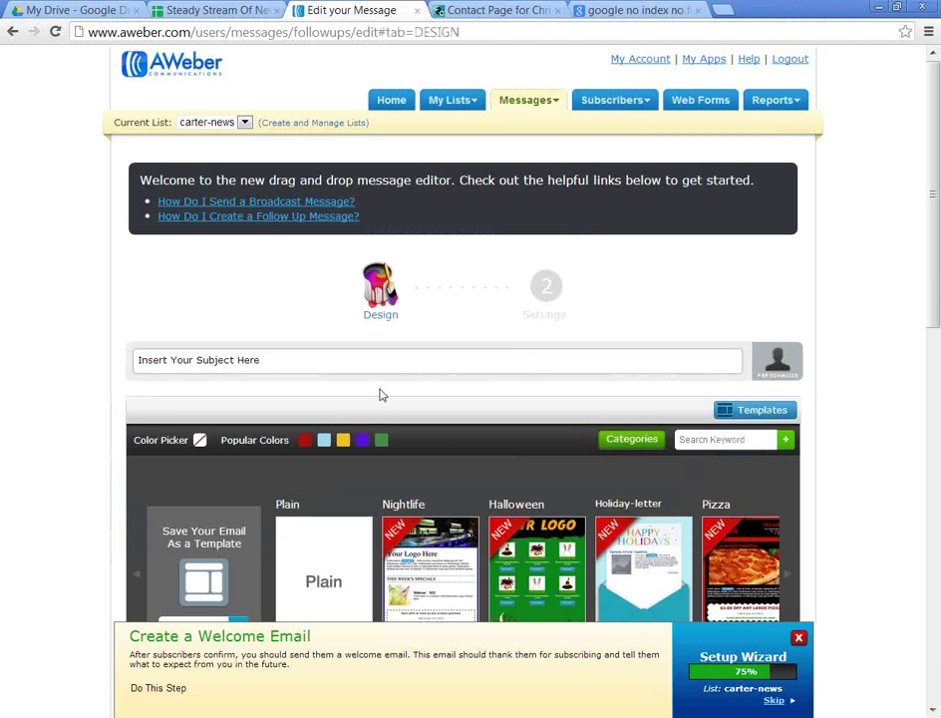
{"action": "left_click", "coordinate": [288, 357]}
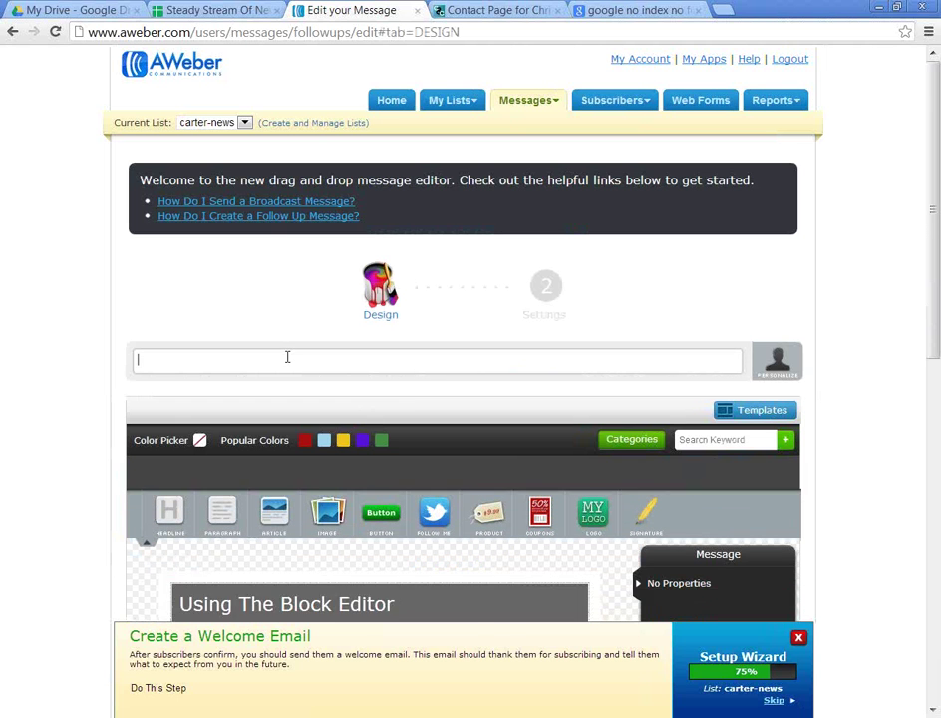
{"action": "type", "text": "nothing"}
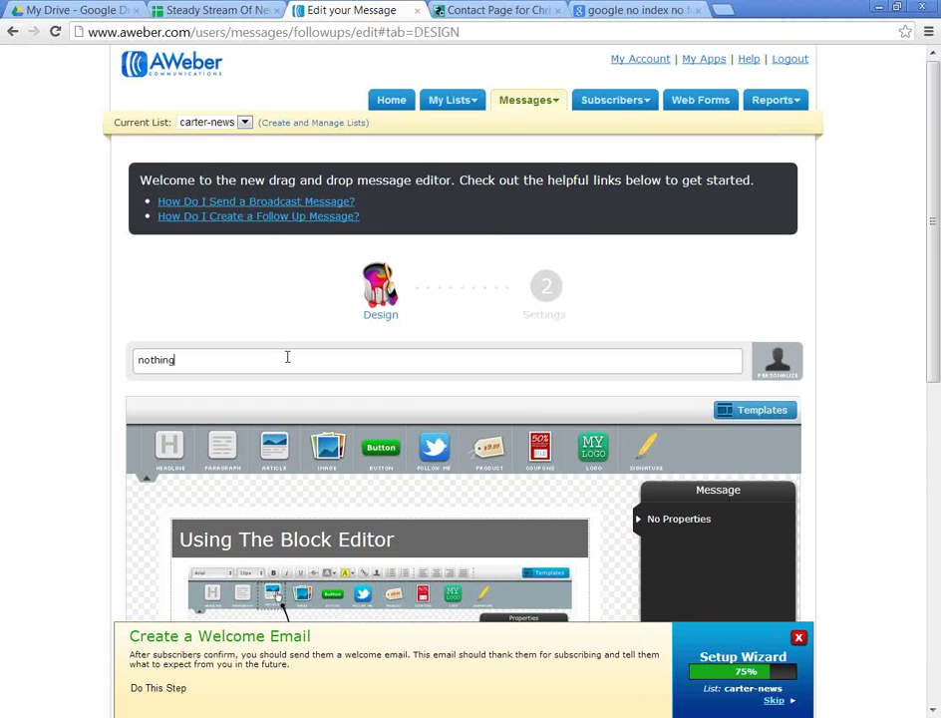
{"action": "scroll", "coordinate": [377, 430], "scroll_direction": "down", "scroll_amount": 4}
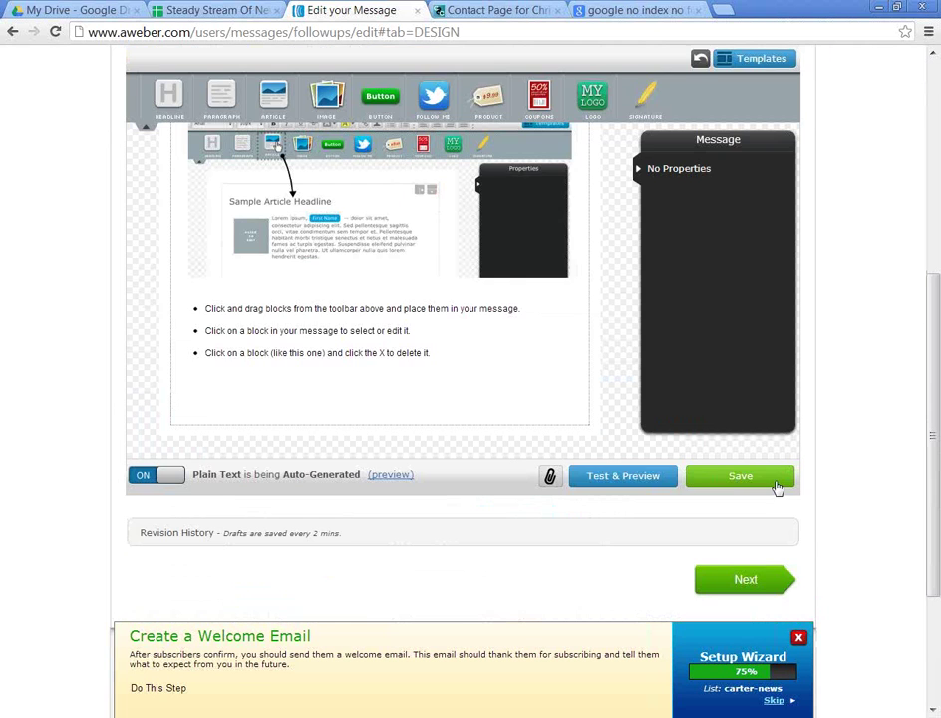
{"action": "left_click", "coordinate": [774, 479]}
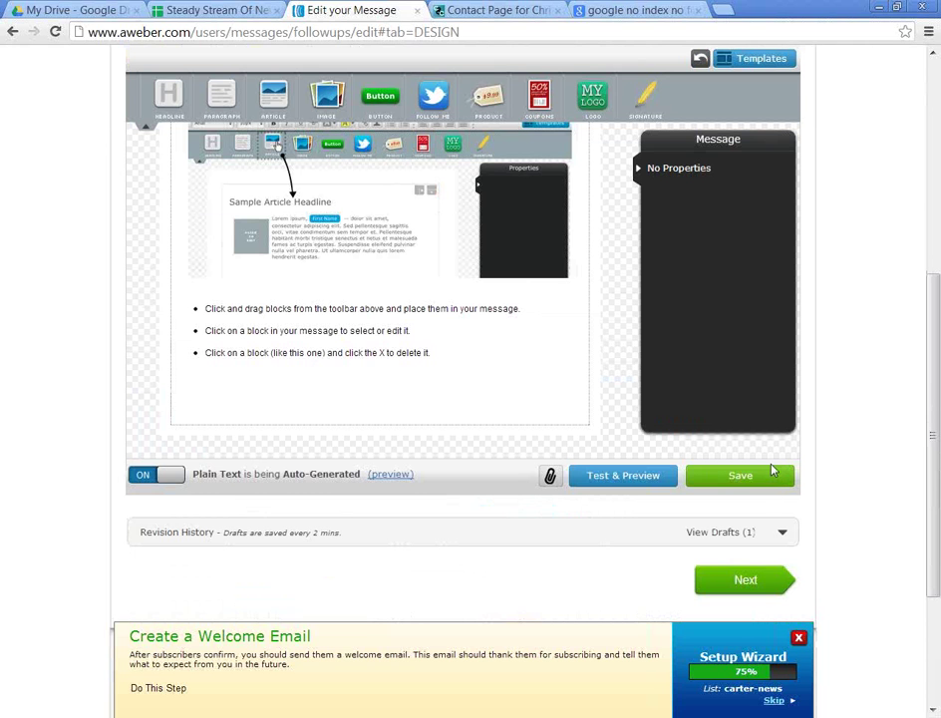
{"action": "left_click", "coordinate": [757, 580]}
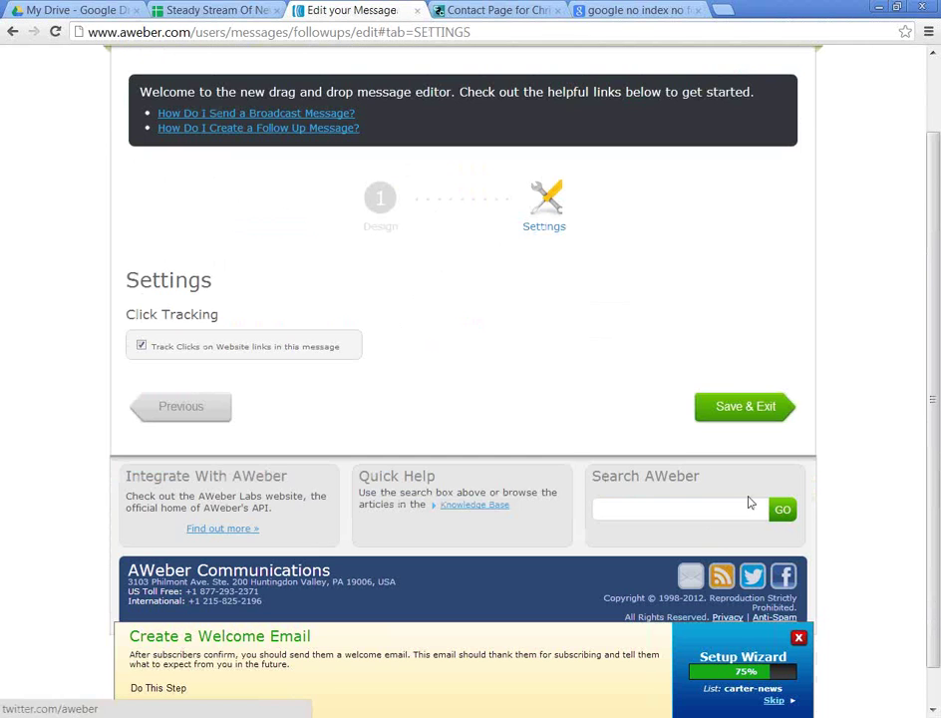
{"action": "left_click", "coordinate": [725, 414]}
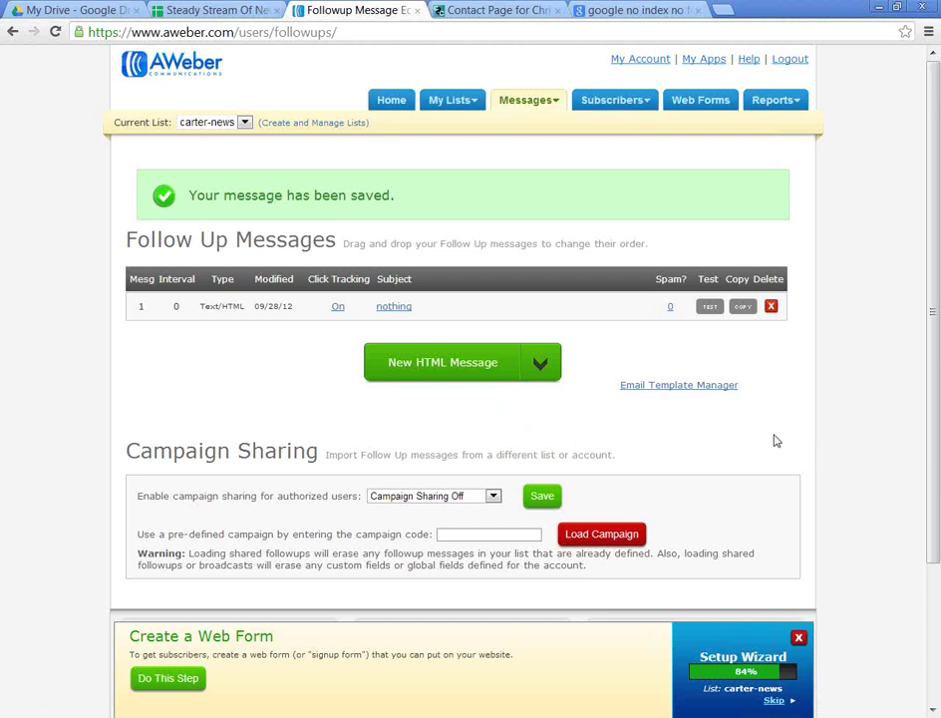
{"action": "scroll", "coordinate": [709, 452], "scroll_direction": "down", "scroll_amount": 2}
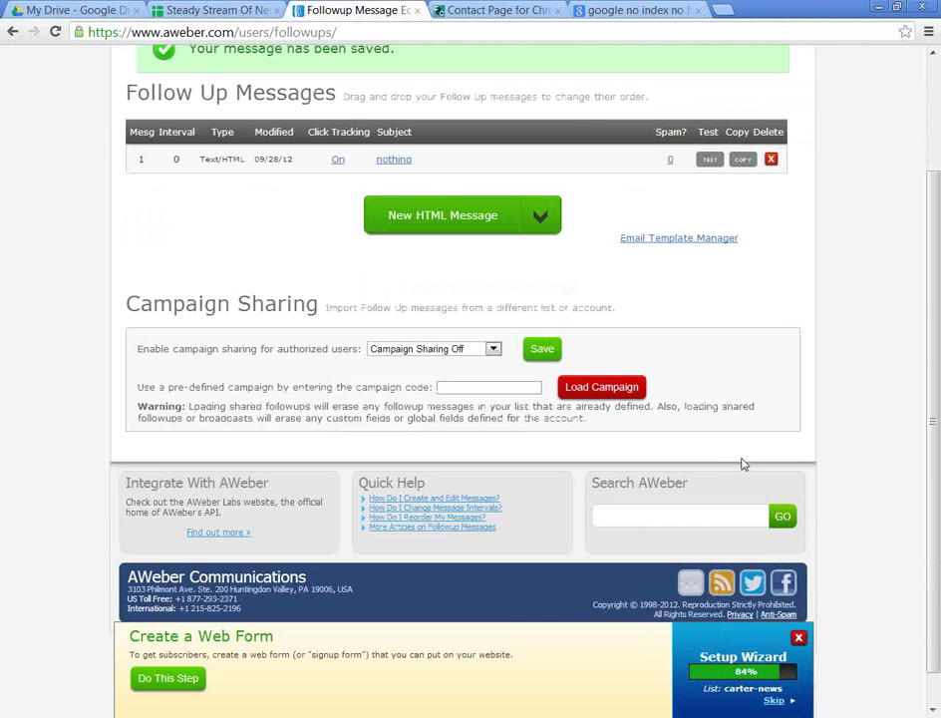
{"action": "scroll", "coordinate": [743, 462], "scroll_direction": "up", "scroll_amount": 2}
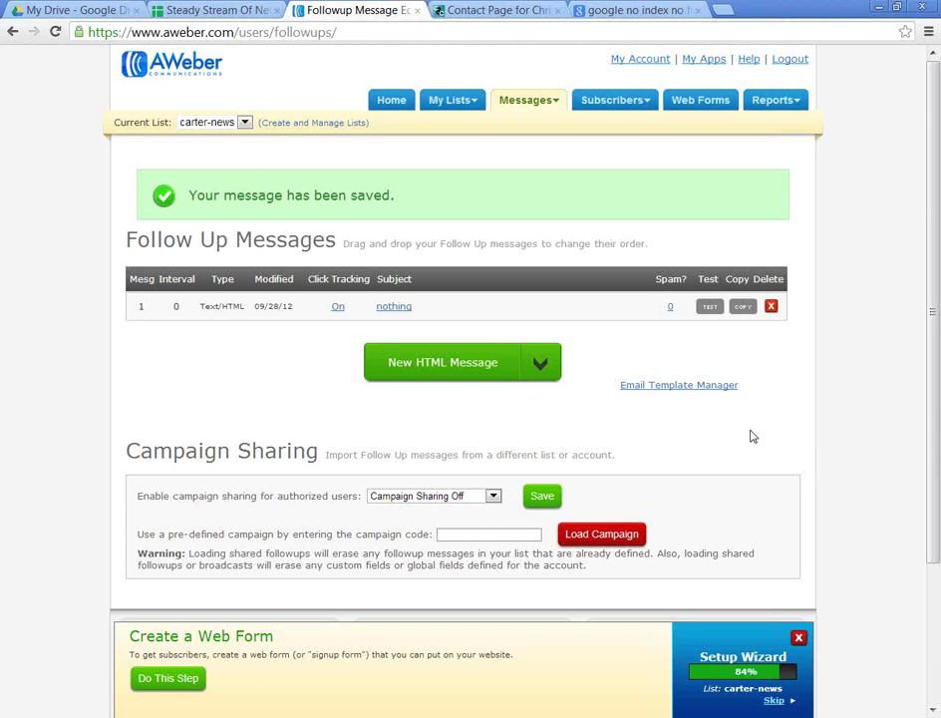
{"action": "scroll", "coordinate": [648, 439], "scroll_direction": "down", "scroll_amount": 2}
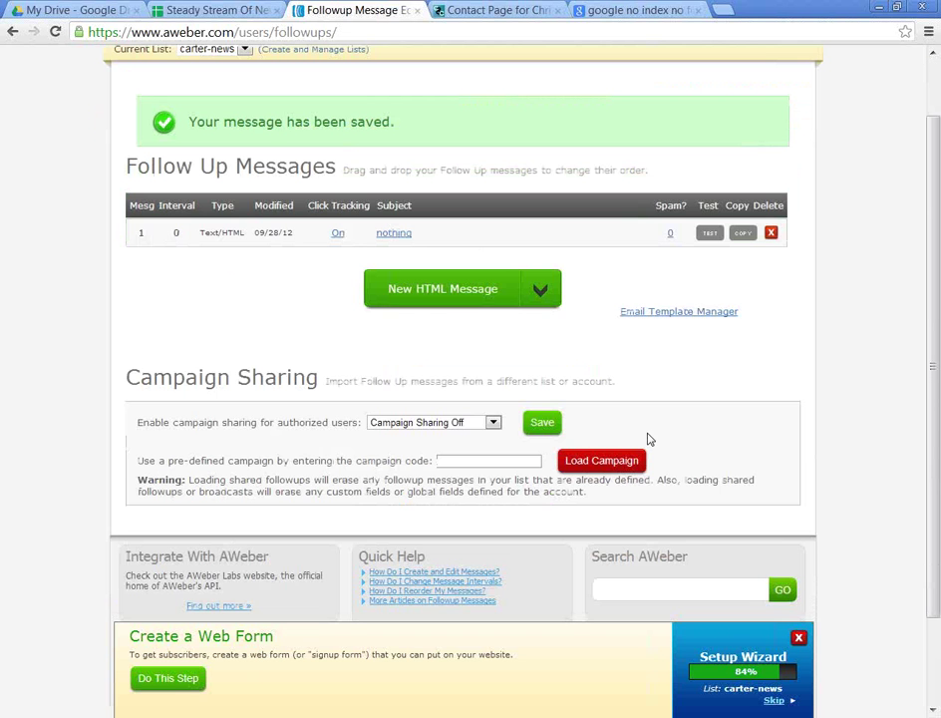
{"action": "scroll", "coordinate": [647, 438], "scroll_direction": "up", "scroll_amount": 2}
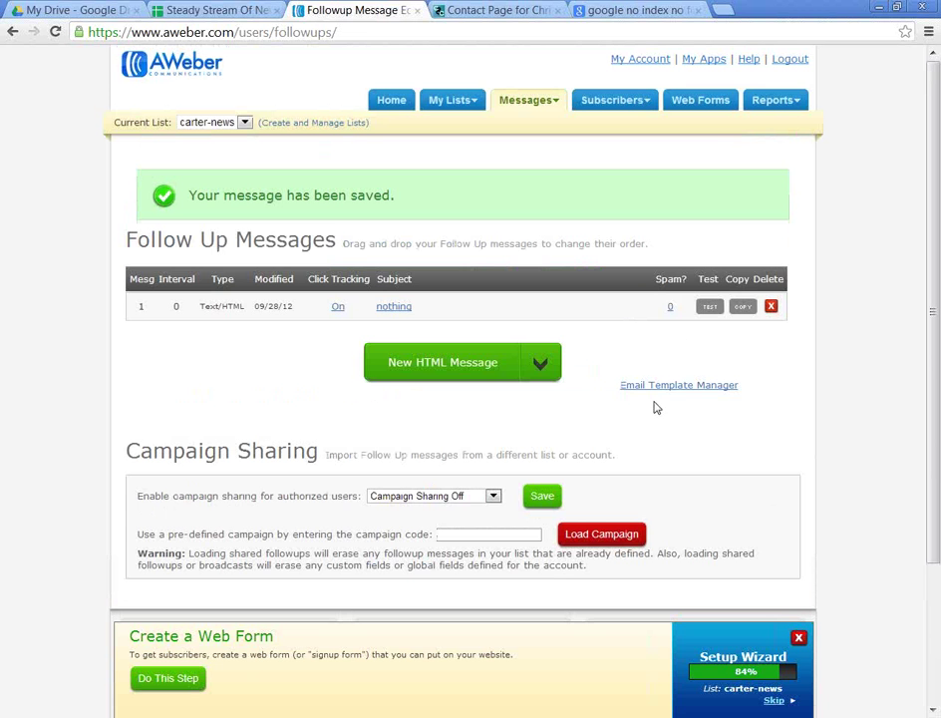
{"action": "scroll", "coordinate": [728, 455], "scroll_direction": "down", "scroll_amount": 2}
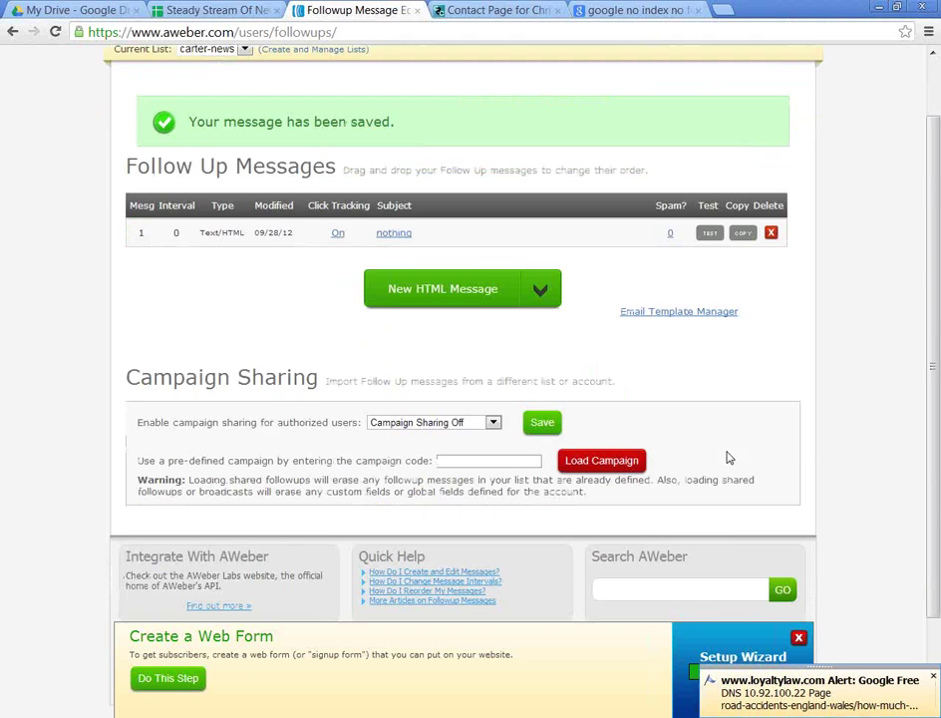
{"action": "scroll", "coordinate": [712, 385], "scroll_direction": "up", "scroll_amount": 2}
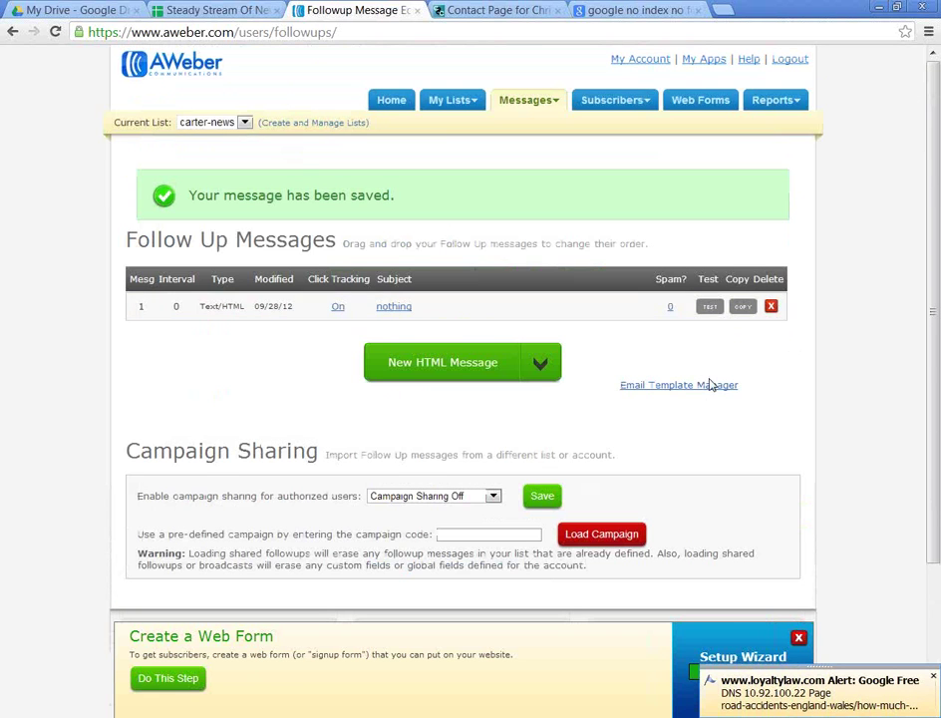
Step: Reopen the 'nothing' follow-up message and review its content in the editor
{"action": "left_click", "coordinate": [393, 309]}
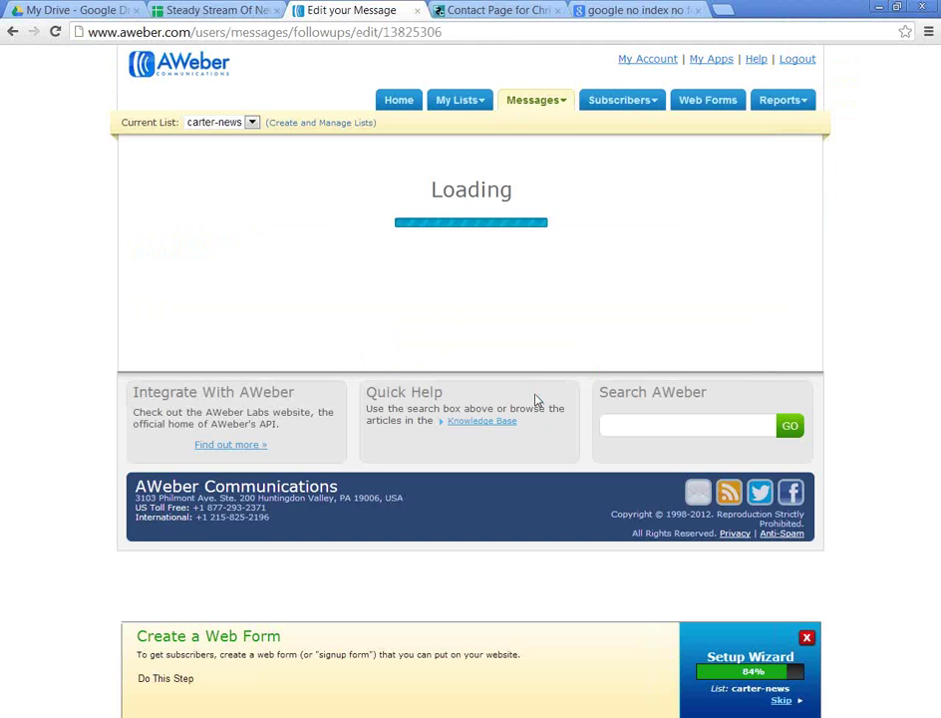
{"action": "scroll", "coordinate": [536, 400], "scroll_direction": "down", "scroll_amount": 1}
{"action": "scroll", "coordinate": [537, 399], "scroll_direction": "down", "scroll_amount": 8}
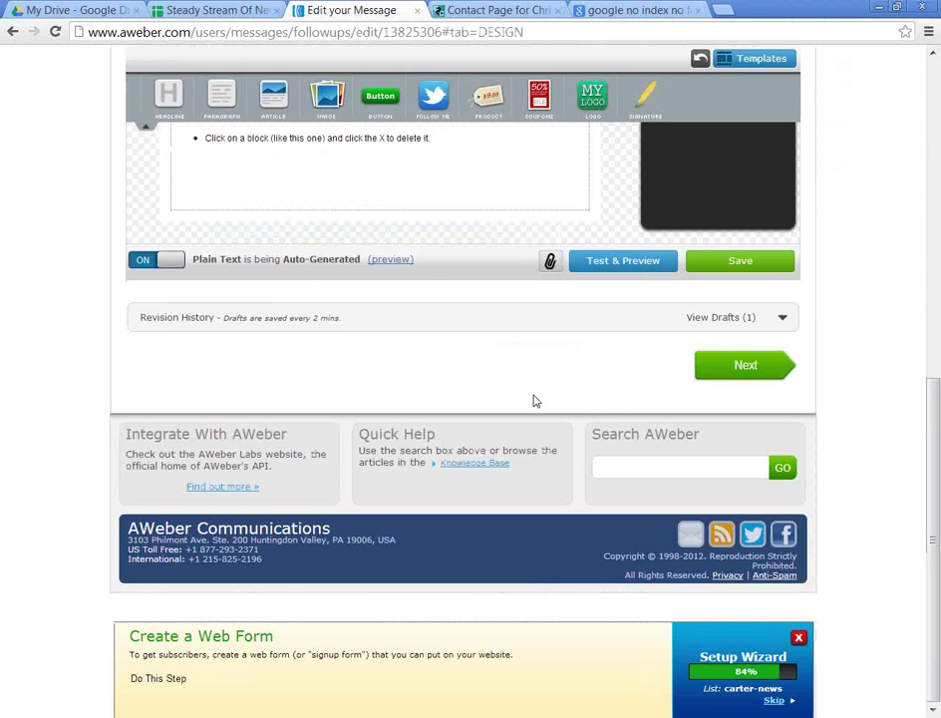
{"action": "scroll", "coordinate": [534, 401], "scroll_direction": "up", "scroll_amount": 8}
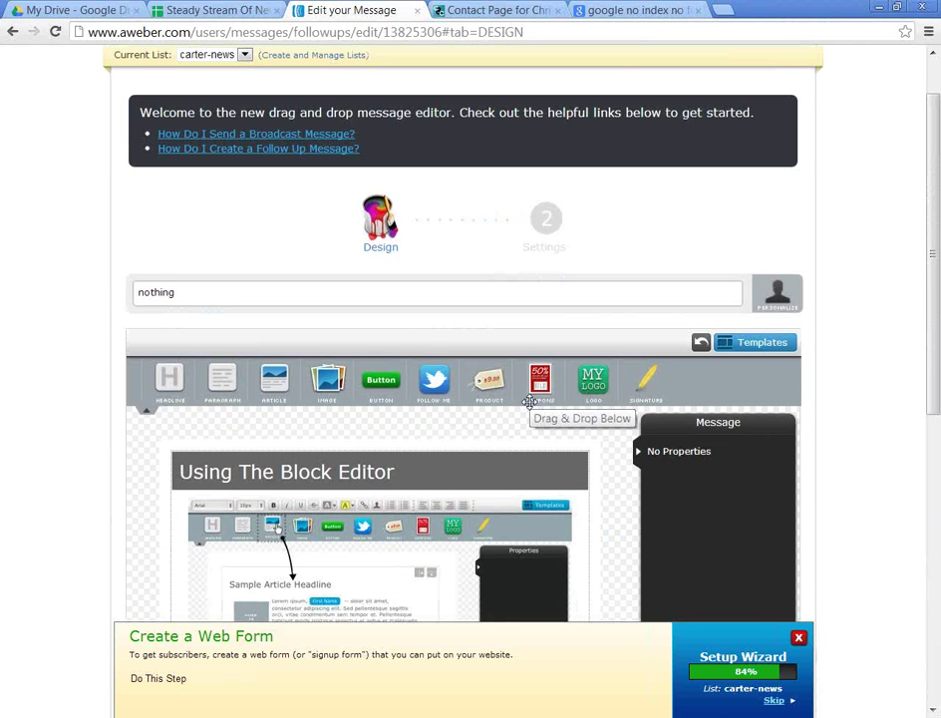
{"action": "scroll", "coordinate": [663, 353], "scroll_direction": "up", "scroll_amount": 1}
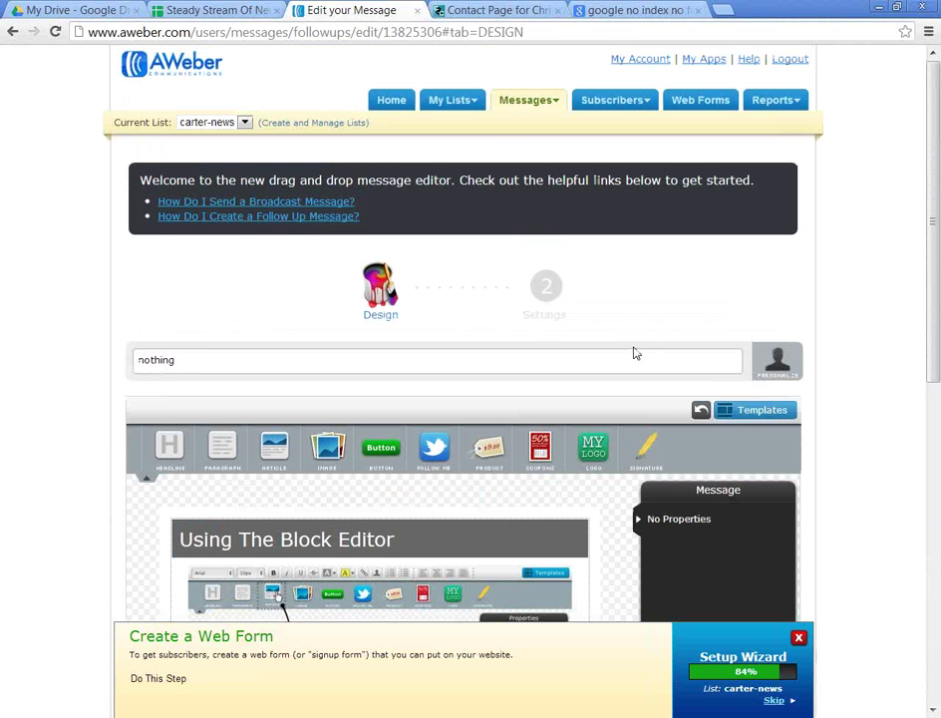
{"action": "scroll", "coordinate": [634, 350], "scroll_direction": "down", "scroll_amount": 5}
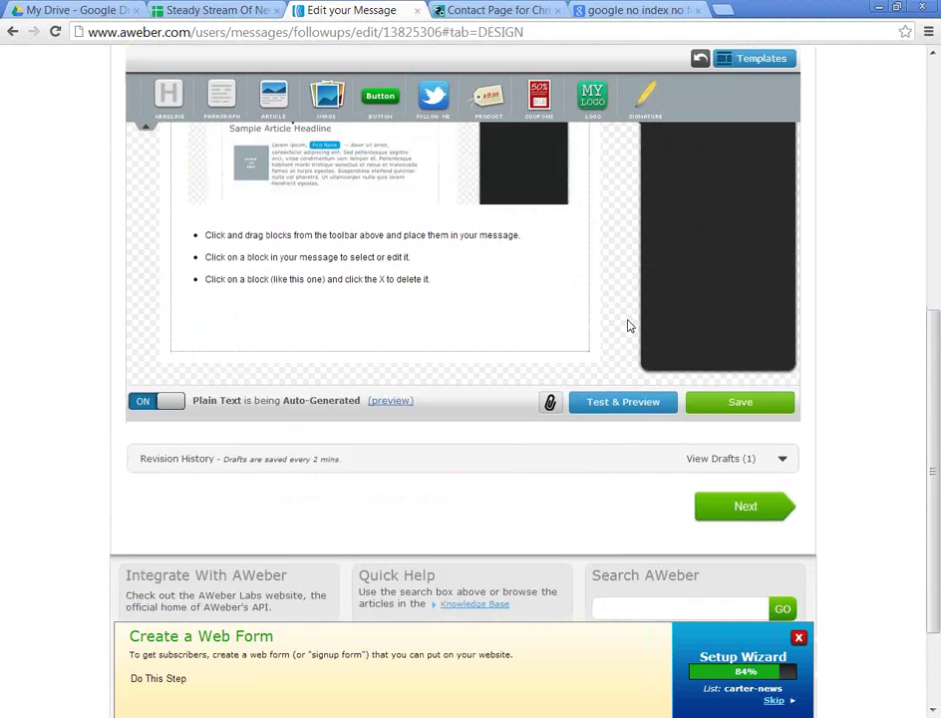
{"action": "scroll", "coordinate": [628, 325], "scroll_direction": "down", "scroll_amount": 2}
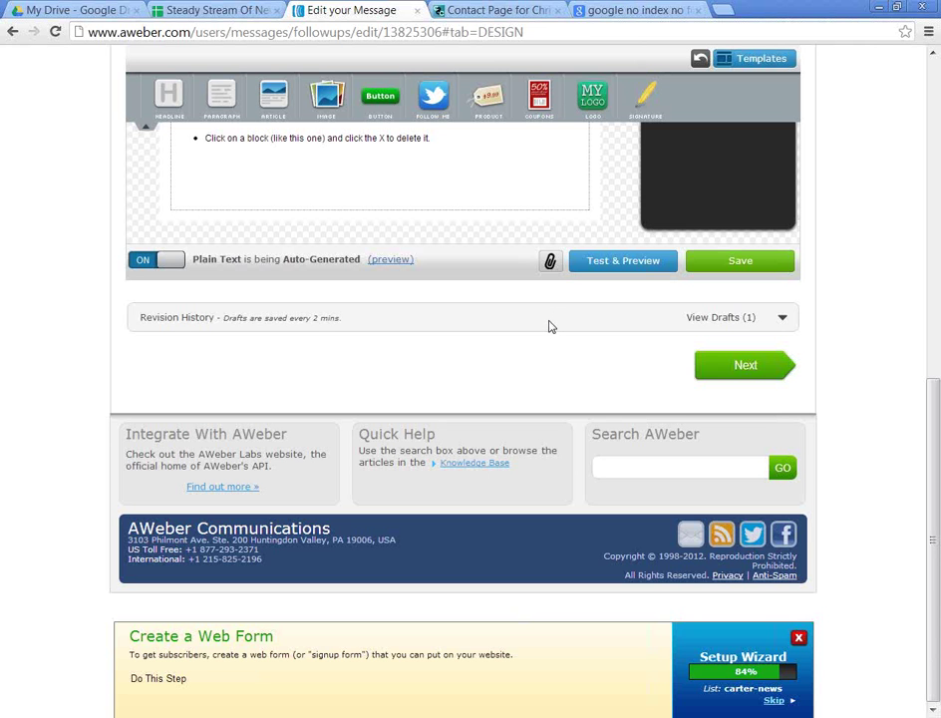
{"action": "scroll", "coordinate": [538, 339], "scroll_direction": "up", "scroll_amount": 3}
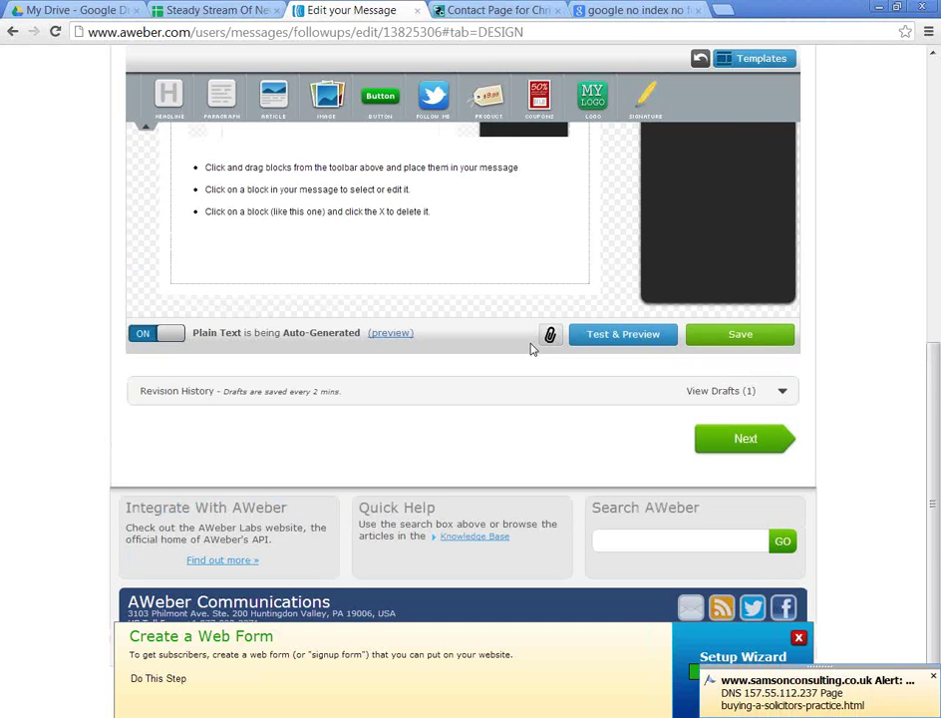
{"action": "scroll", "coordinate": [529, 353], "scroll_direction": "up", "scroll_amount": 2}
{"action": "scroll", "coordinate": [527, 353], "scroll_direction": "up", "scroll_amount": 1}
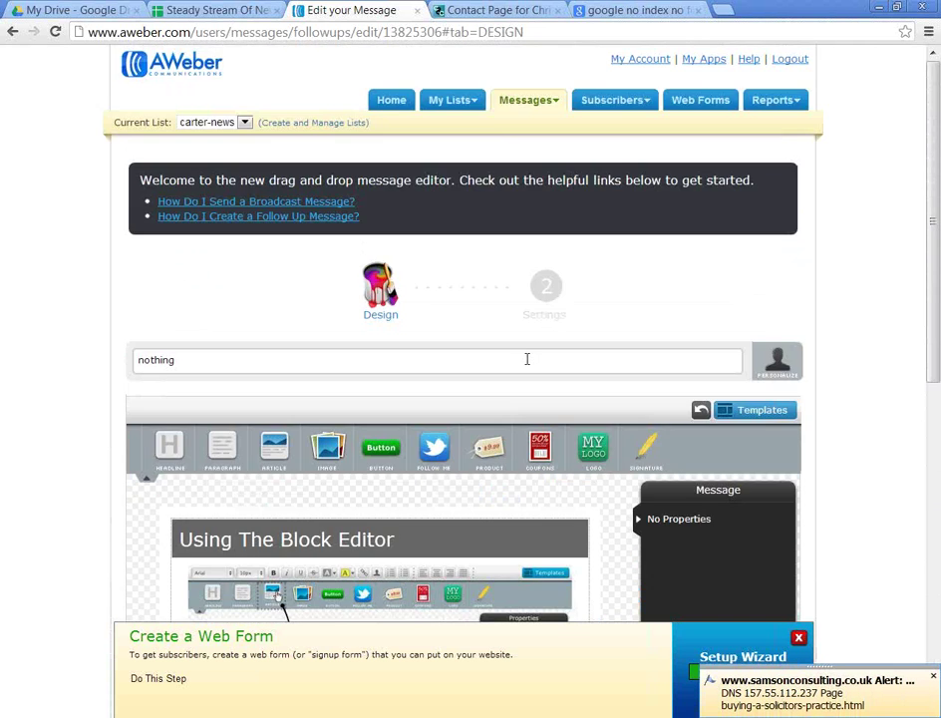
{"action": "scroll", "coordinate": [527, 359], "scroll_direction": "down", "scroll_amount": 3}
{"action": "scroll", "coordinate": [531, 370], "scroll_direction": "down", "scroll_amount": 3}
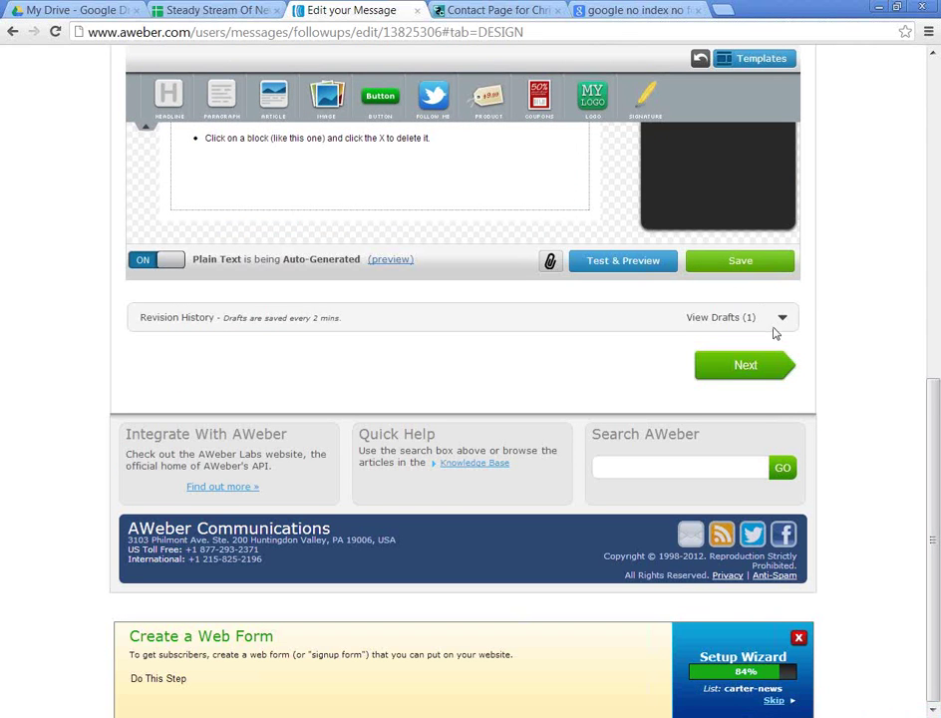
{"action": "scroll", "coordinate": [758, 438], "scroll_direction": "up", "scroll_amount": 2}
{"action": "scroll", "coordinate": [773, 438], "scroll_direction": "down", "scroll_amount": 1}
Step: Advance to the message's settings, visit Broadcast Messages, then return to Follow Up messages
{"action": "left_click", "coordinate": [776, 439]}
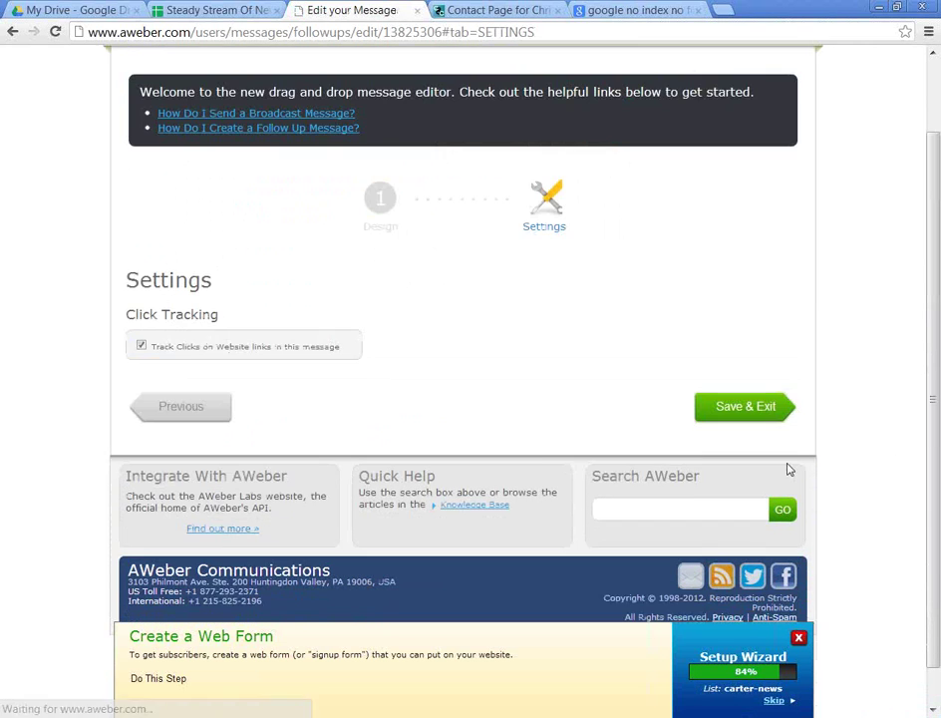
{"action": "scroll", "coordinate": [543, 423], "scroll_direction": "up", "scroll_amount": 1}
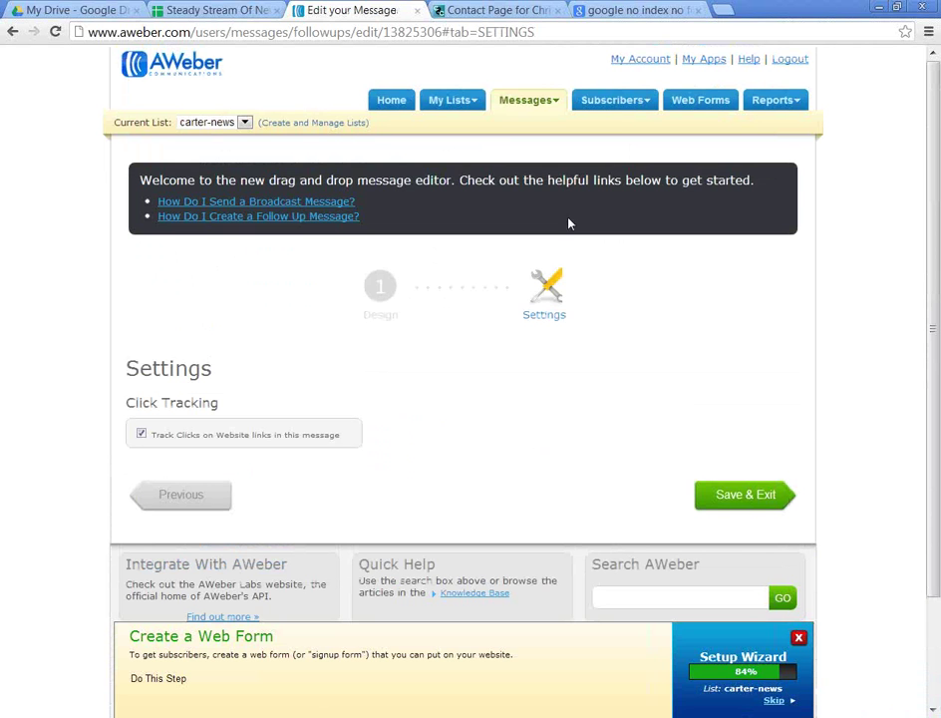
{"action": "mouse_move", "coordinate": [530, 103]}
{"action": "left_click", "coordinate": [527, 155]}
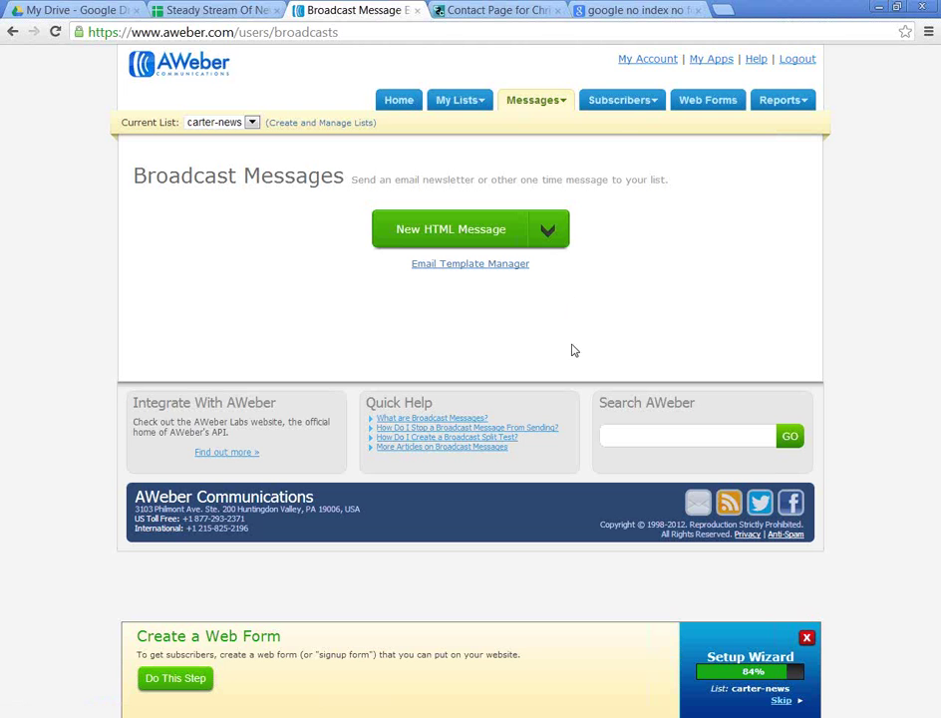
{"action": "left_click", "coordinate": [531, 109]}
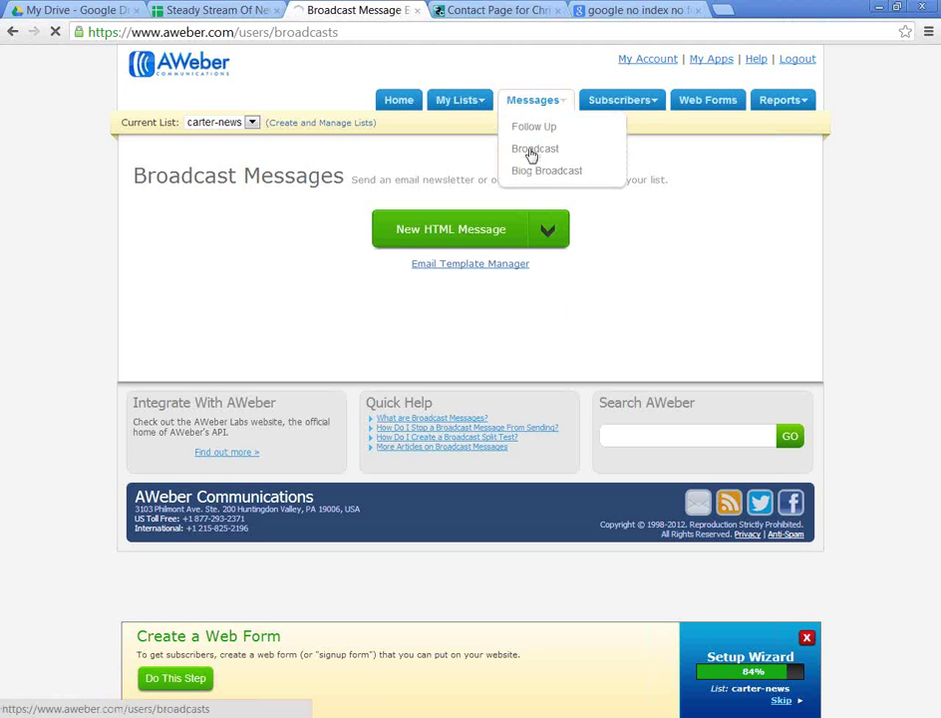
{"action": "left_click", "coordinate": [547, 132]}
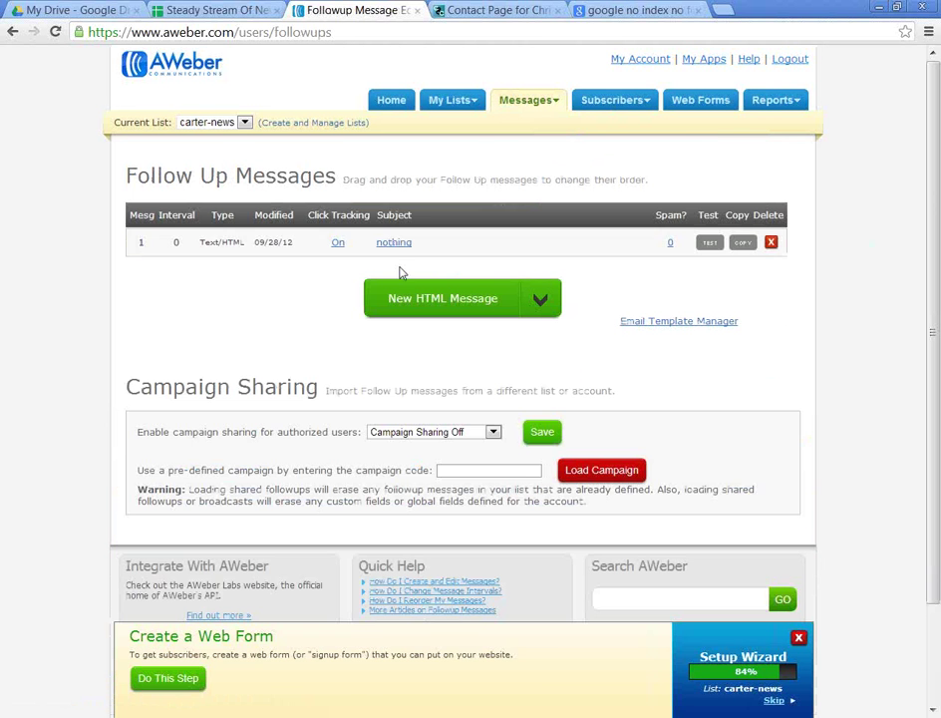
Step: Open the 'nothing' follow-up in the editor and delete its sample Block Editor block
{"action": "left_click", "coordinate": [398, 244]}
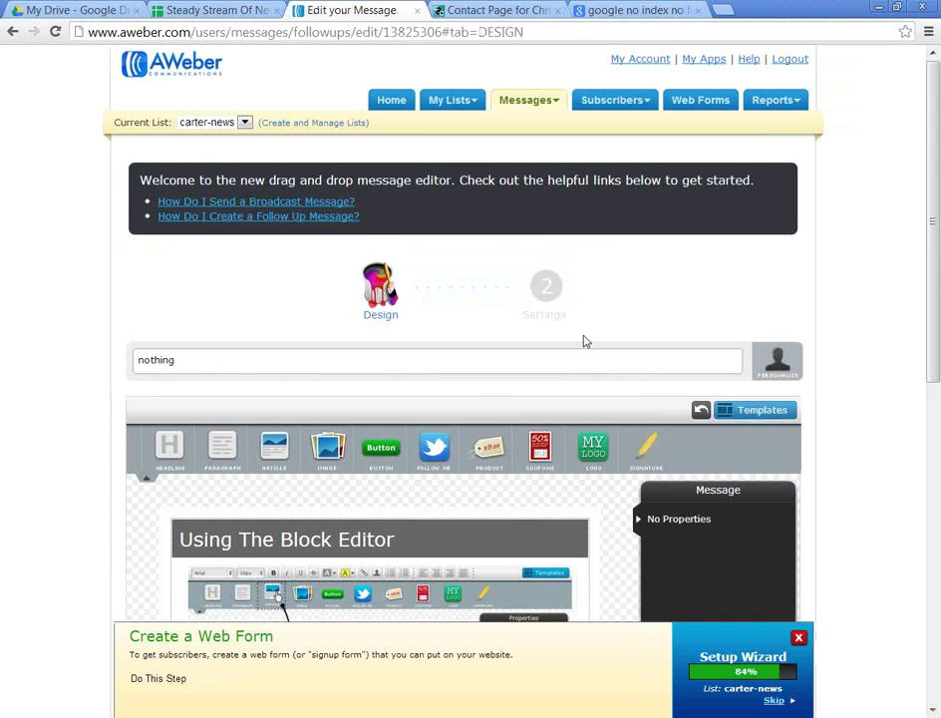
{"action": "scroll", "coordinate": [595, 357], "scroll_direction": "down", "scroll_amount": 2}
{"action": "scroll", "coordinate": [404, 398], "scroll_direction": "down", "scroll_amount": 1}
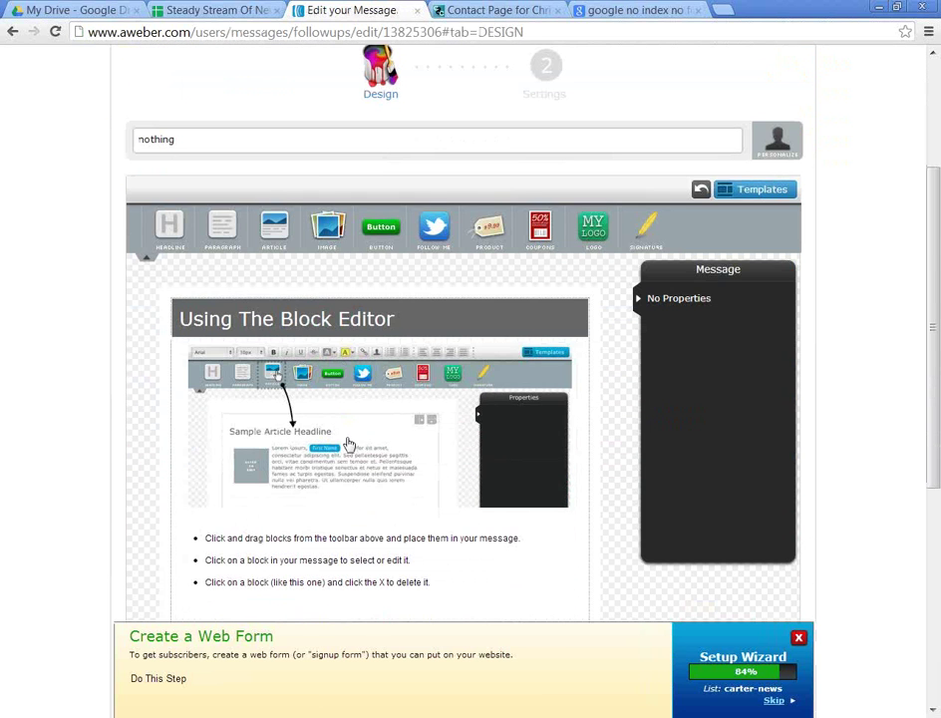
{"action": "left_click", "coordinate": [375, 386]}
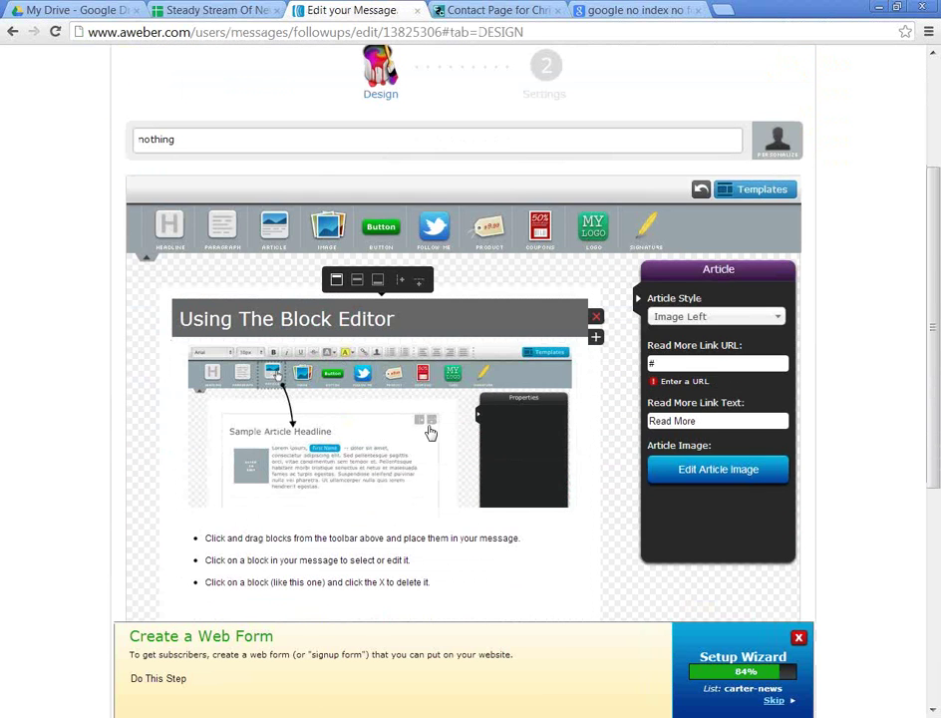
{"action": "left_click", "coordinate": [595, 316]}
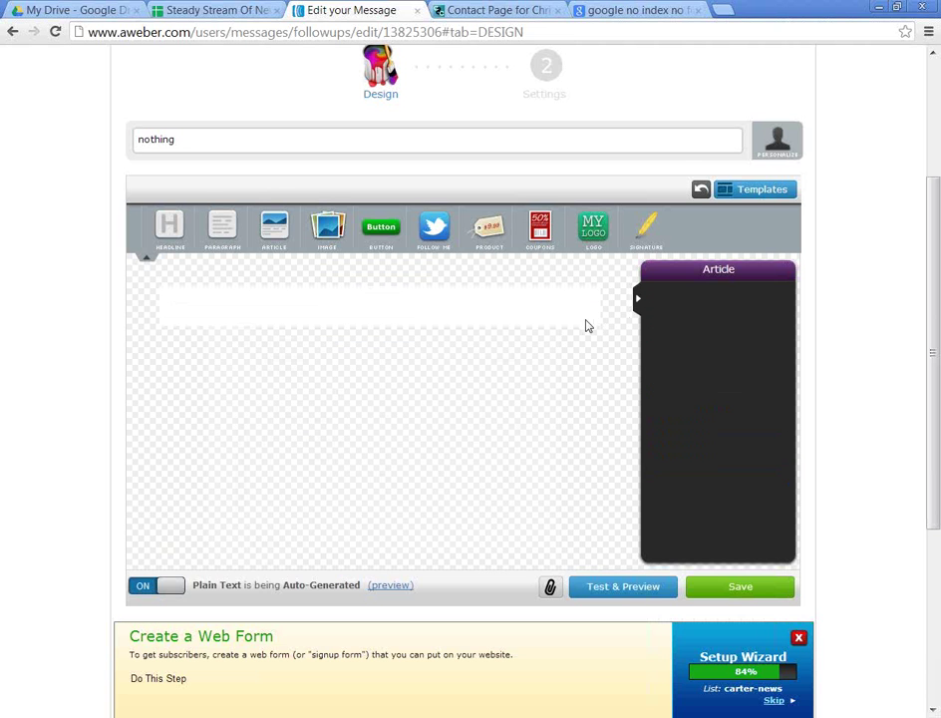
{"action": "scroll", "coordinate": [579, 330], "scroll_direction": "down", "scroll_amount": 2}
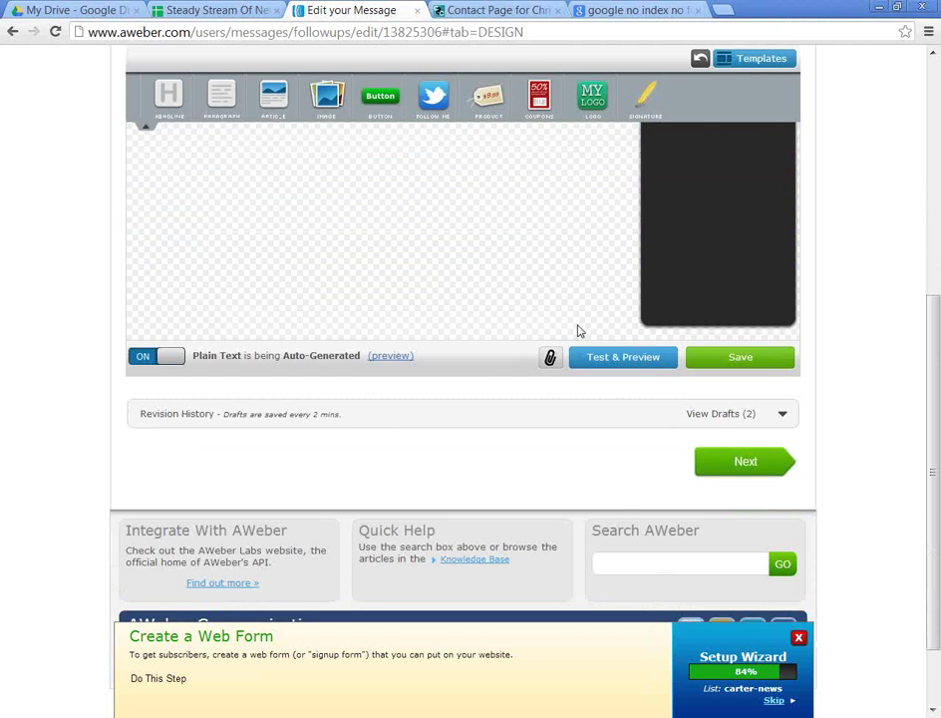
{"action": "scroll", "coordinate": [575, 341], "scroll_direction": "up", "scroll_amount": 2}
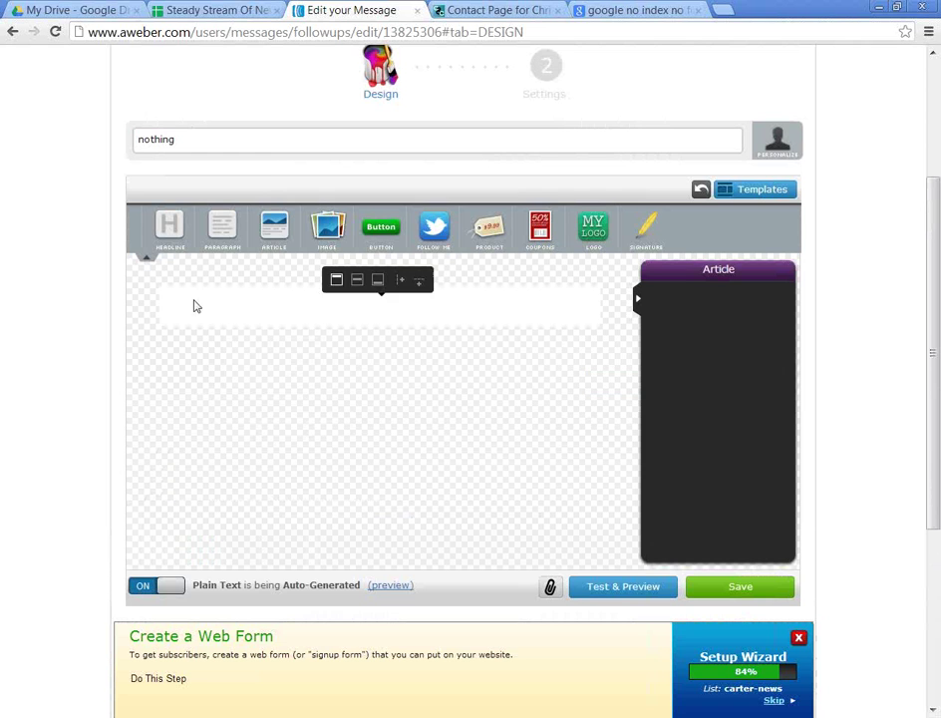
{"action": "scroll", "coordinate": [173, 281], "scroll_direction": "up", "scroll_amount": 3}
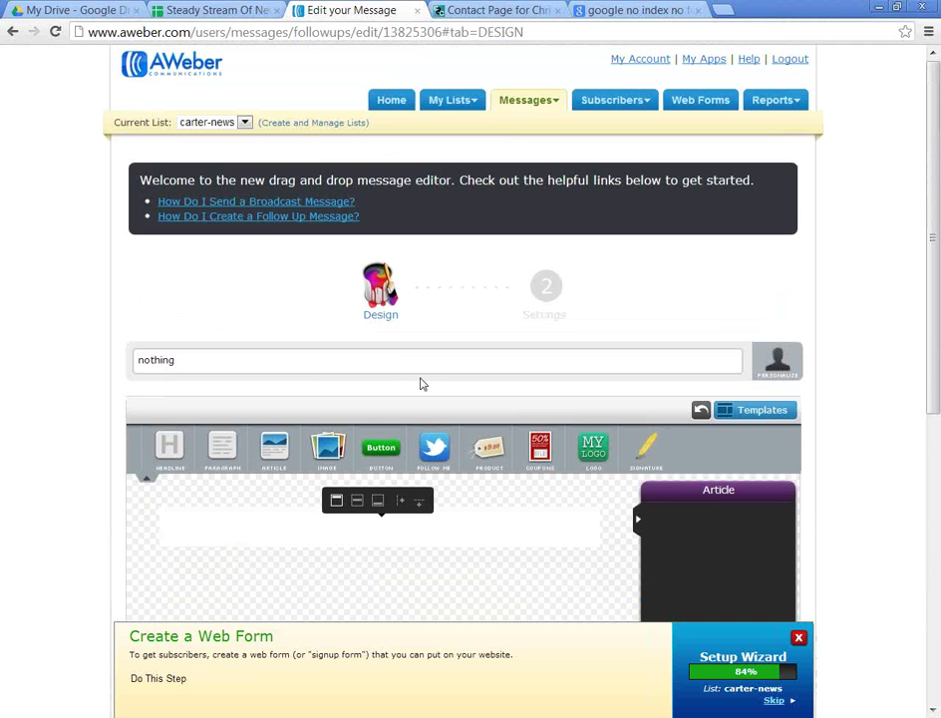
Step: Change the message subject from 'nothing' to 'Thank you'
{"action": "left_click", "coordinate": [193, 359]}
{"action": "left_click_drag", "start_coordinate": [193, 359], "coordinate": [83, 361]}
{"action": "type", "text": "T"}
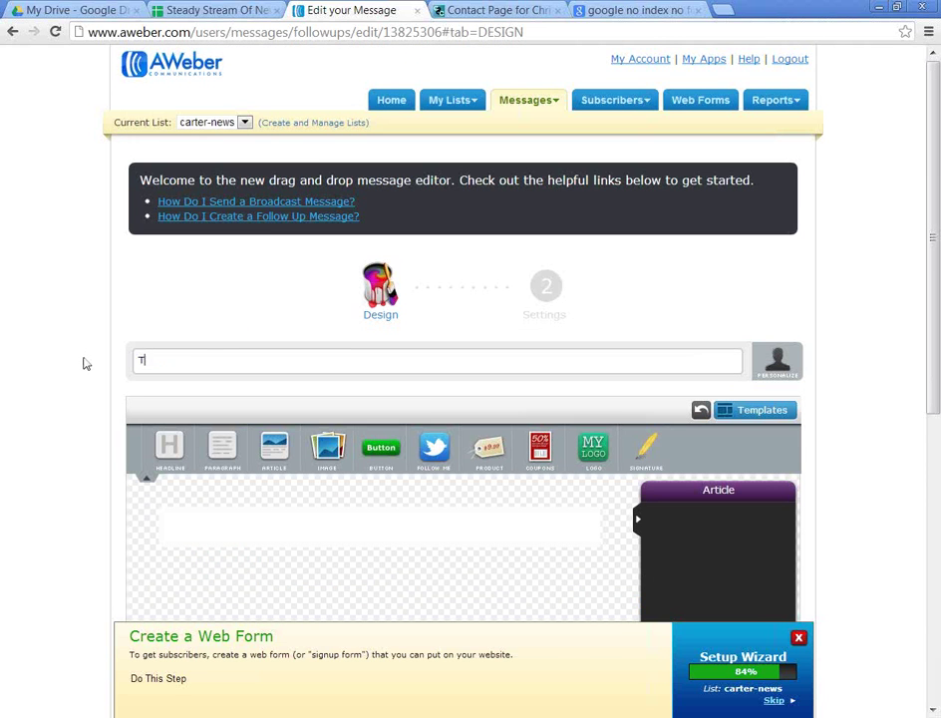
{"action": "type", "text": "hank you"}
Step: Add a Paragraph block to the message and replace its placeholder text with 'Dear'
{"action": "scroll", "coordinate": [90, 364], "scroll_direction": "down", "scroll_amount": 2}
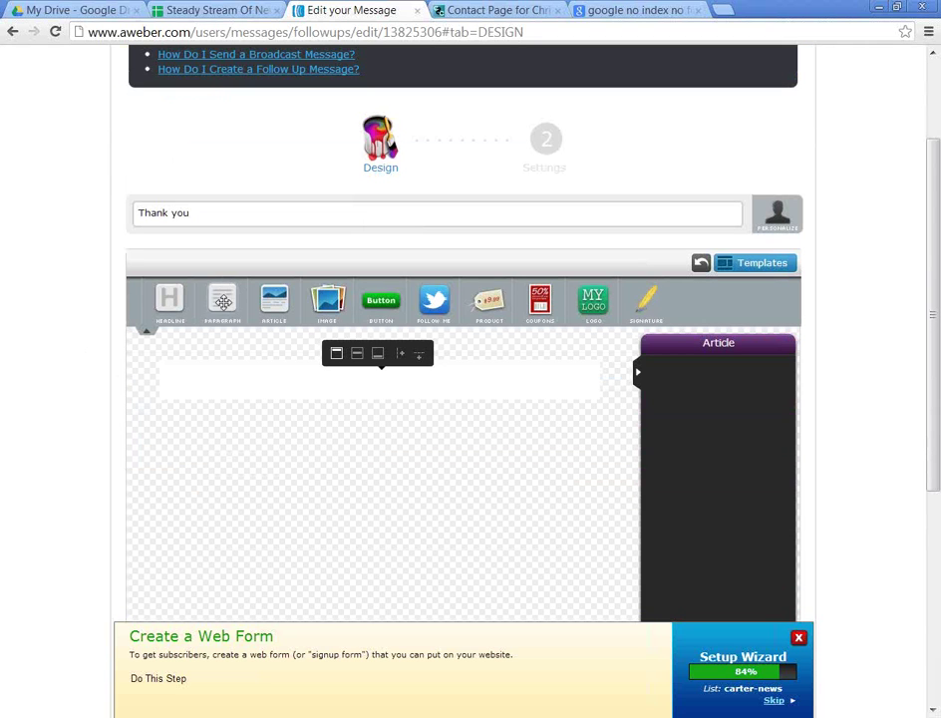
{"action": "left_click_drag", "start_coordinate": [222, 299], "coordinate": [194, 387]}
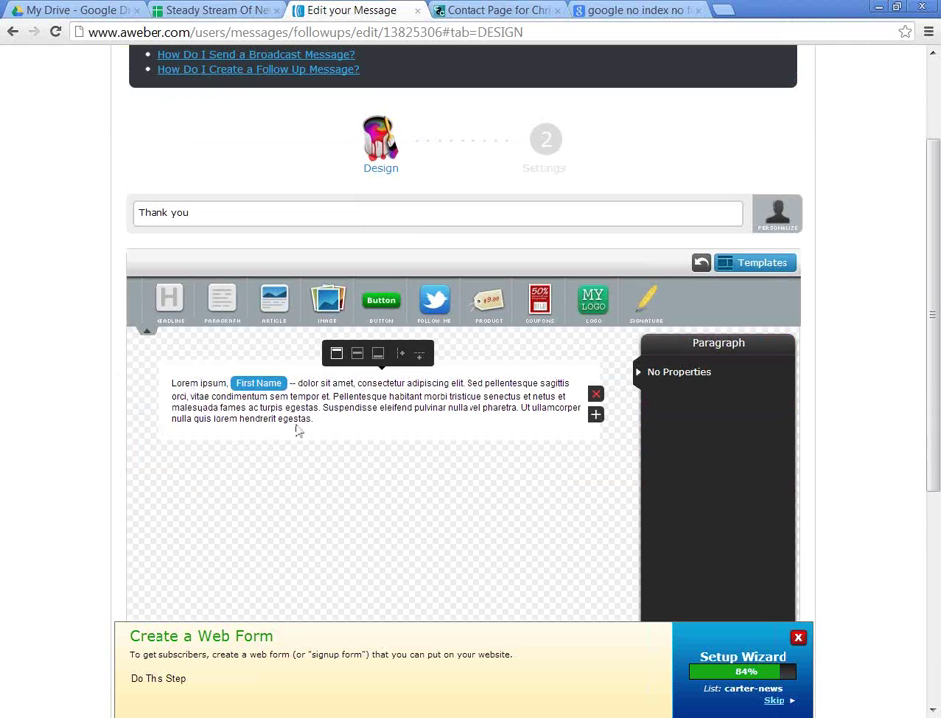
{"action": "left_click", "coordinate": [389, 418]}
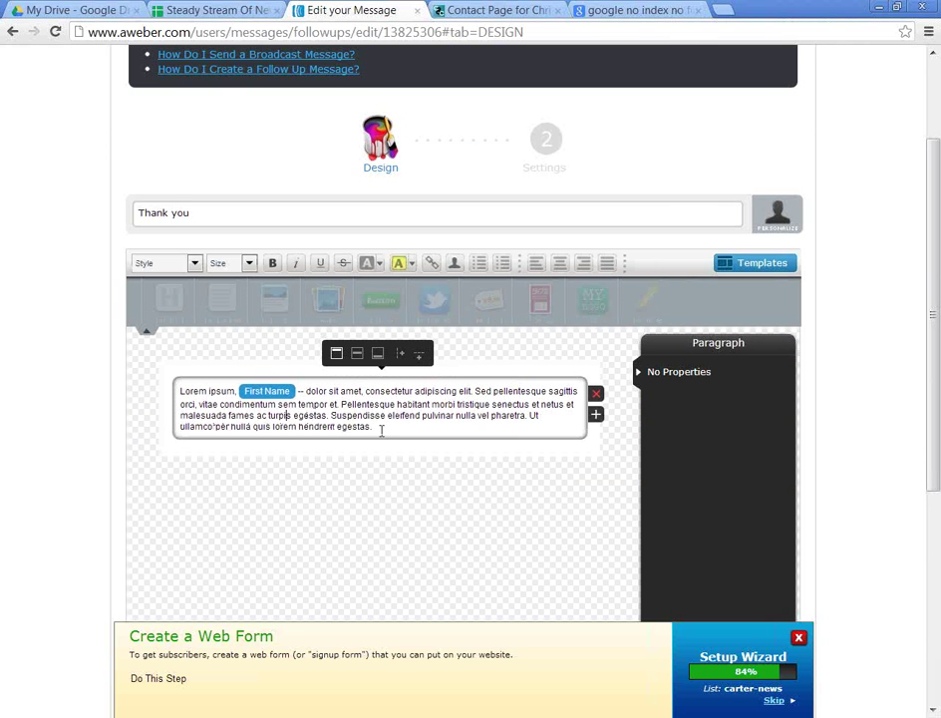
{"action": "left_click_drag", "start_coordinate": [380, 430], "coordinate": [144, 346]}
{"action": "type", "text": "Dear"}
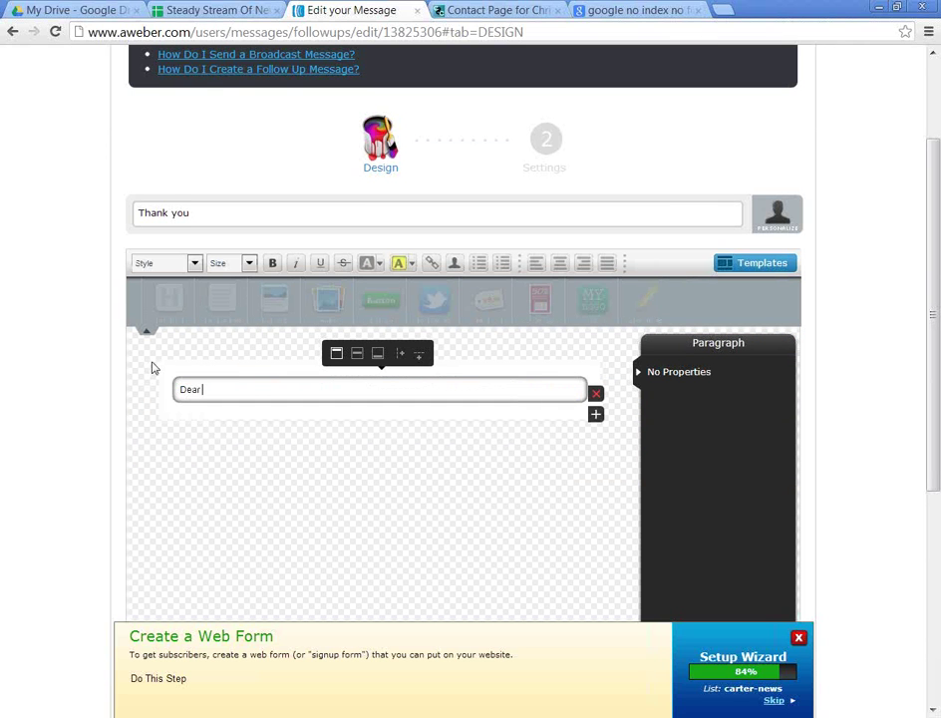
Step: Insert a First Name tag after 'Dear', then write the confirmation thanks and callback offer
{"action": "left_click", "coordinate": [453, 264]}
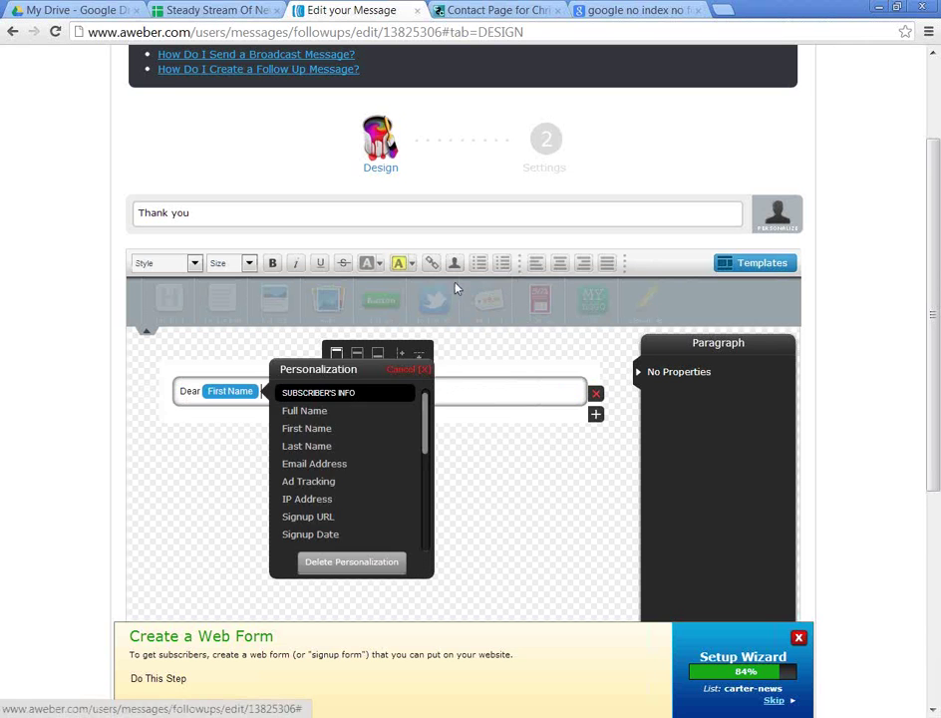
{"action": "left_click", "coordinate": [309, 434]}
{"action": "key", "text": "Return"}
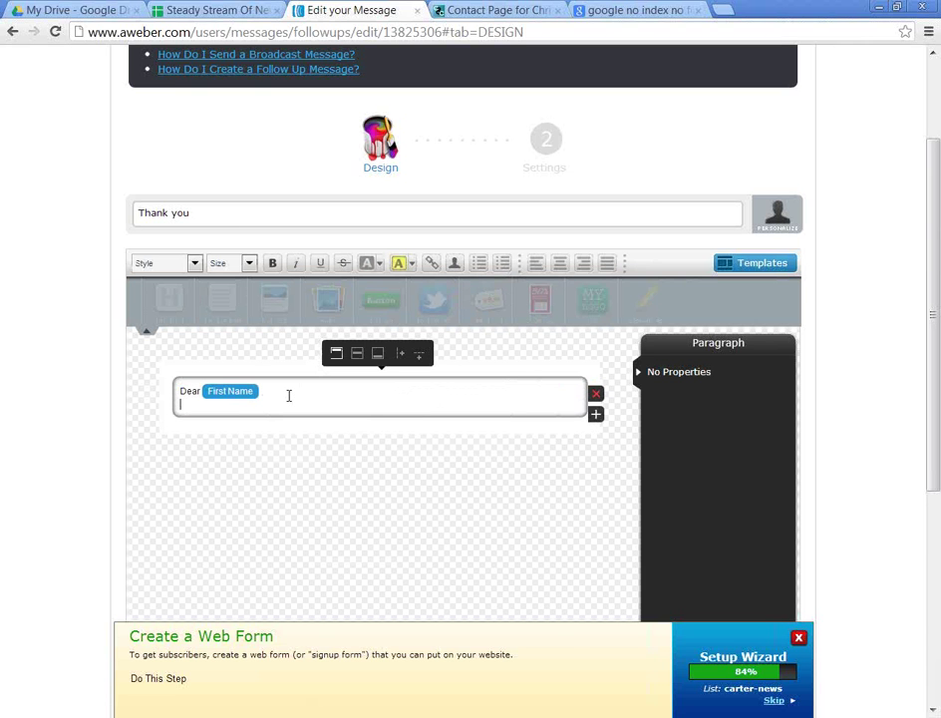
{"action": "type", "text": "Thank you for co"}
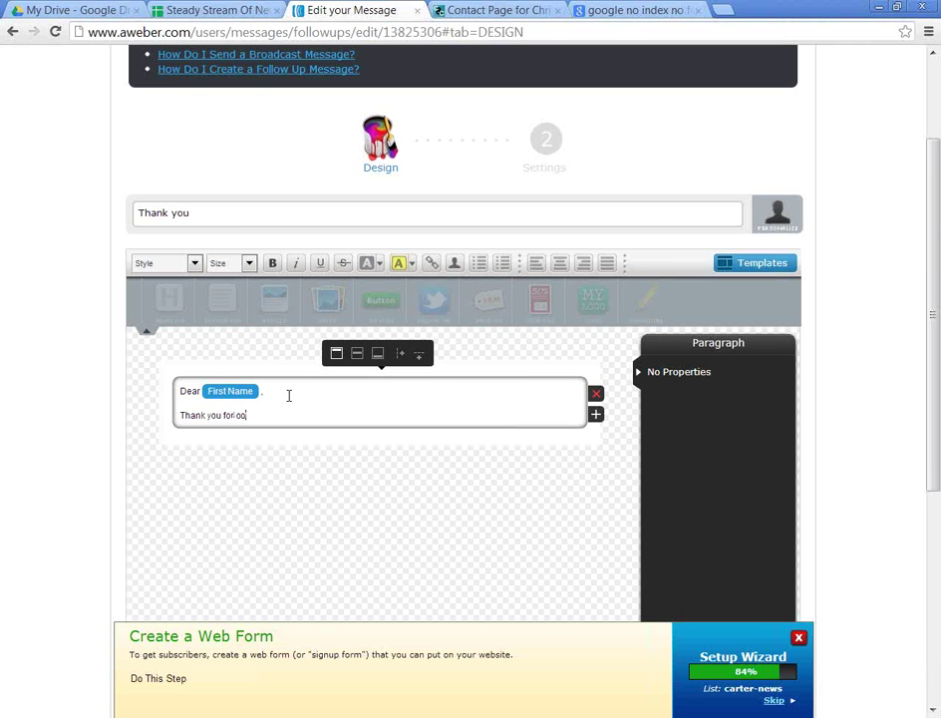
{"action": "type", "text": "nfirming your email address"}
{"action": "key", "text": "Return"}
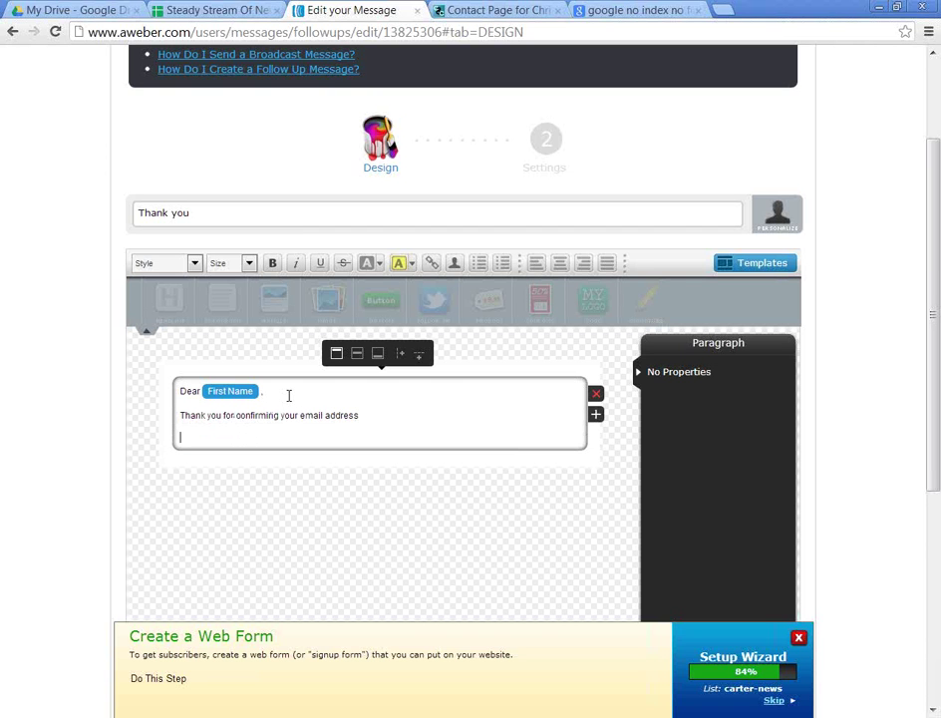
{"action": "type", "text": "I will be in touch with you soon If you ee"}
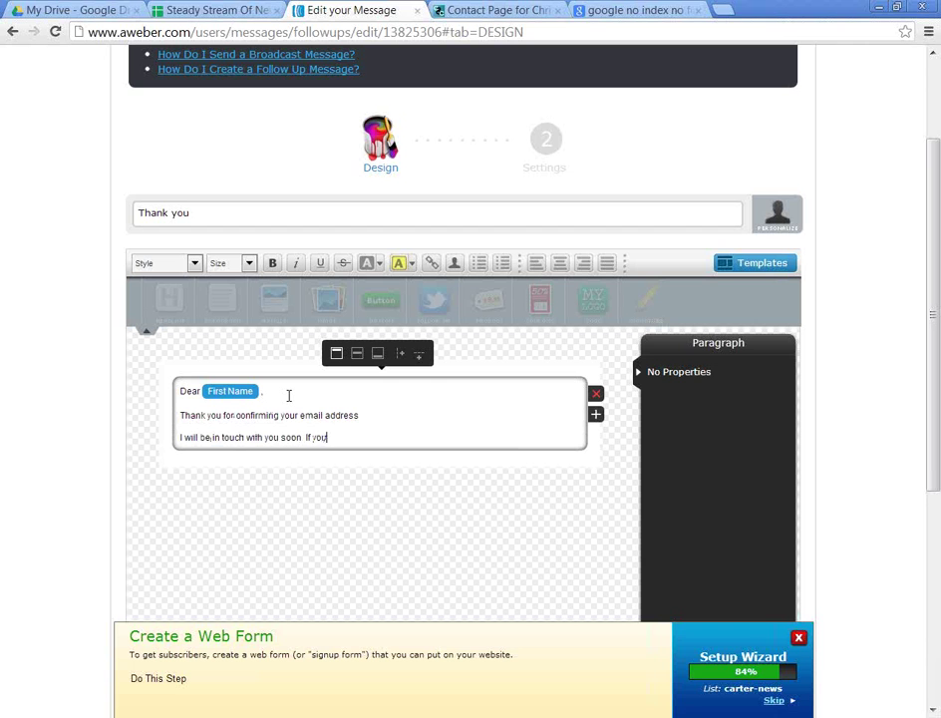
{"action": "type", "text": " my help in the mee"}
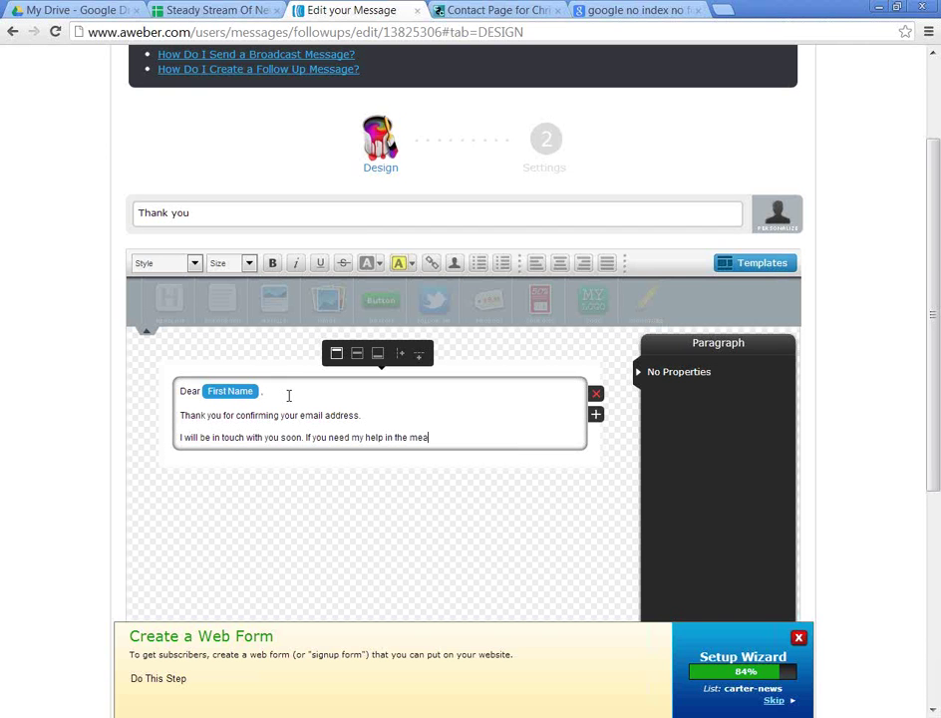
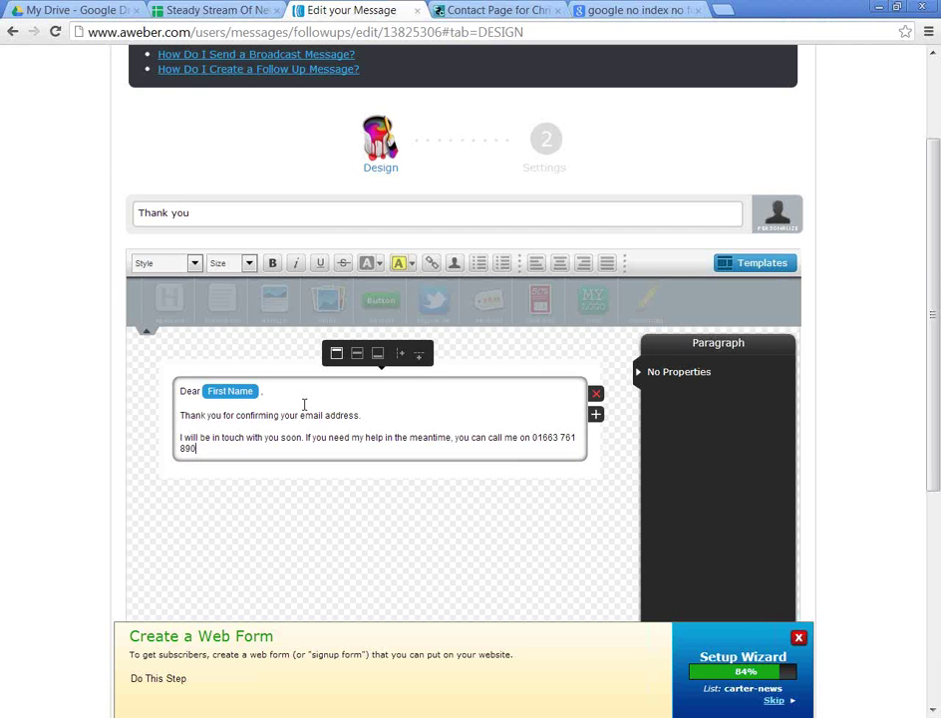
{"action": "type", "text": " or reply to this email."}
{"action": "key", "text": "Return"}
{"action": "type", "text": "Tha"}
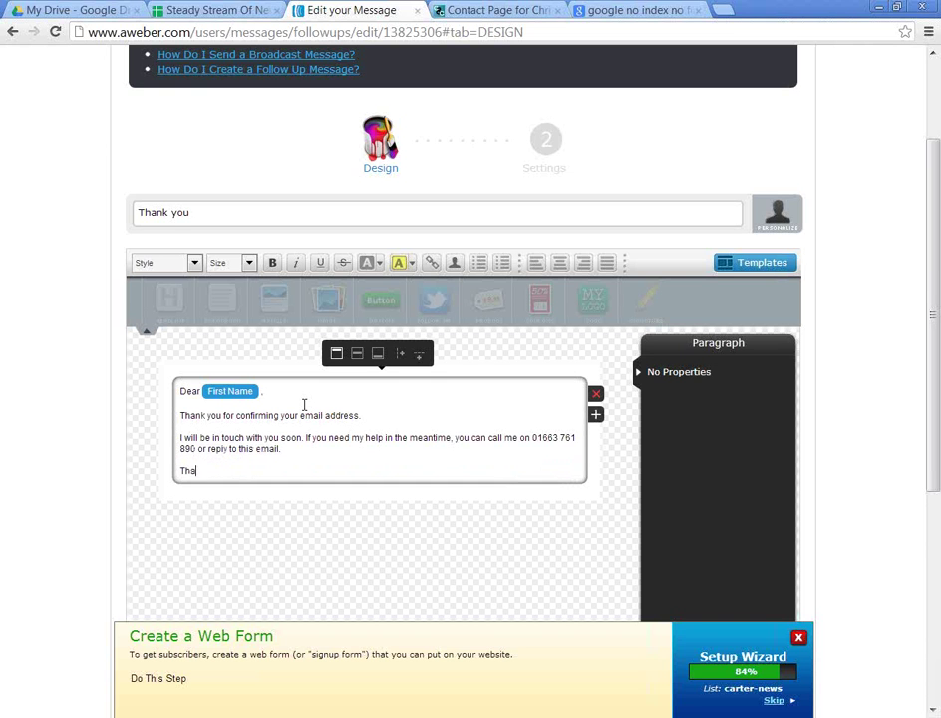
{"action": "type", "text": "nk you"}
{"action": "key", "text": "Return"}
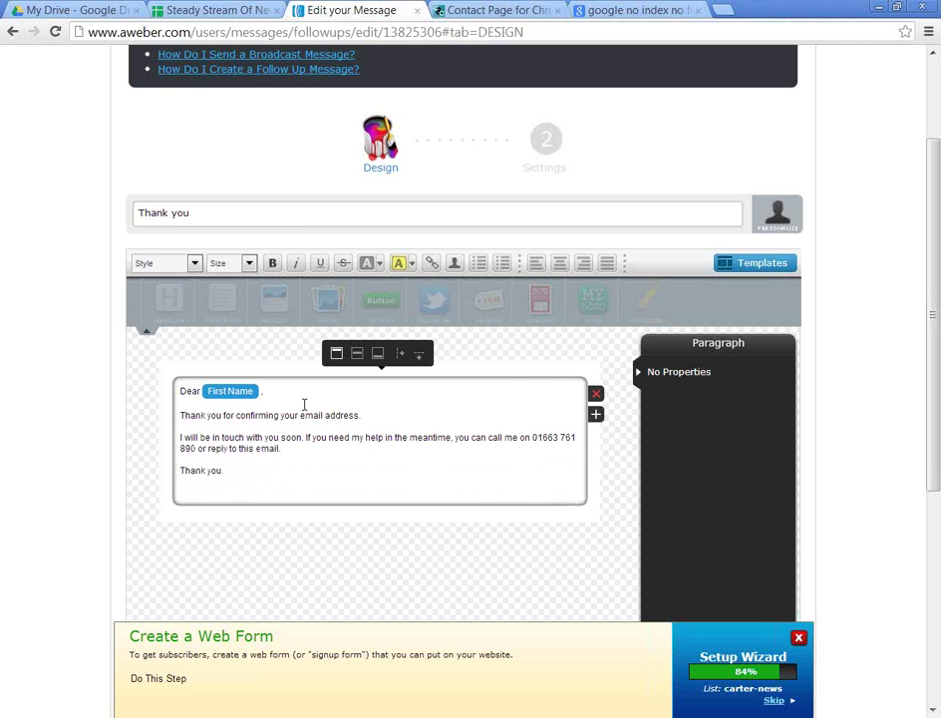
{"action": "key", "text": "shift+Return"}
{"action": "type", "text": "Cl"}
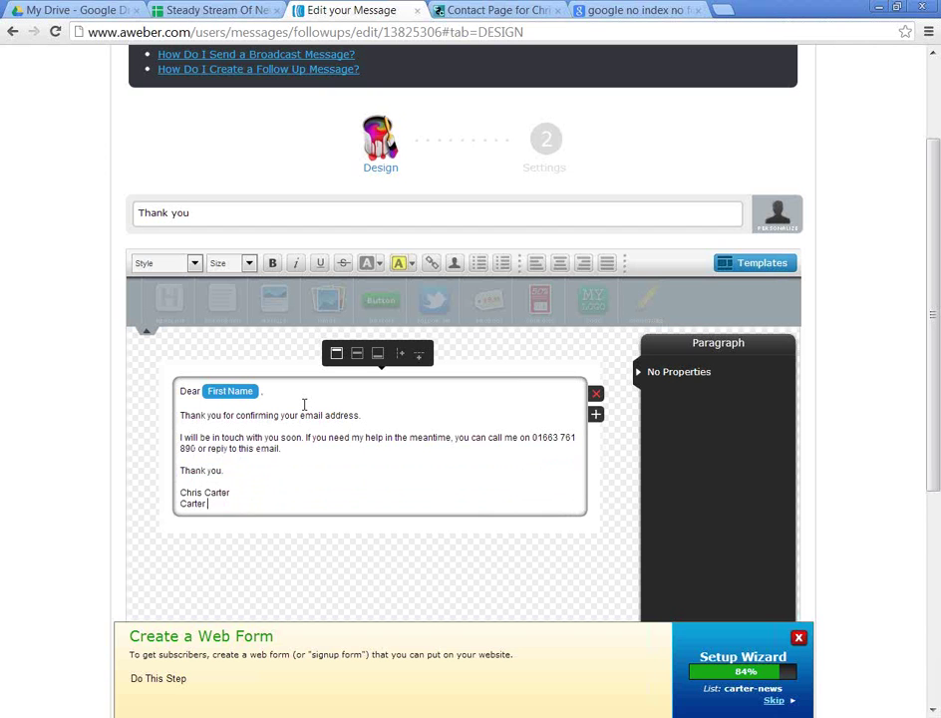
{"action": "type", "text": "rter & Carter Solicitors Ltd"}
{"action": "key", "text": "shift+Return"}
{"action": "type", "text": "http://www.candcsolicitors.co.uk/contact-us.html"}
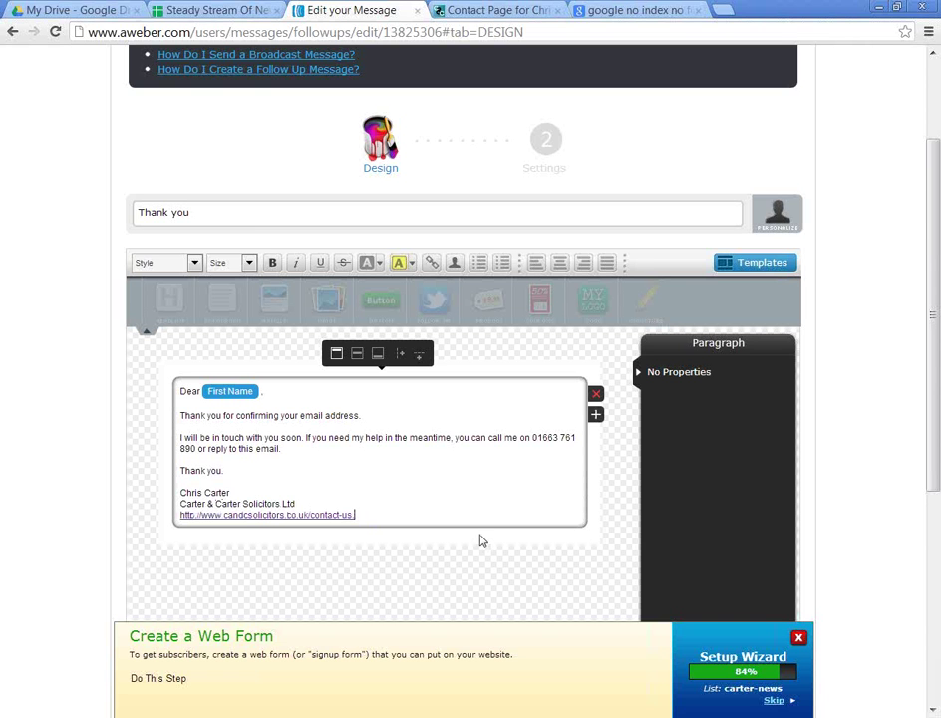
{"action": "key", "text": "BackSpace"}
{"action": "key", "text": "BackSpace"}
{"action": "key", "text": "BackSpace"}
{"action": "key", "text": "BackSpace"}
{"action": "key", "text": "BackSpace"}
{"action": "key", "text": "BackSpace"}
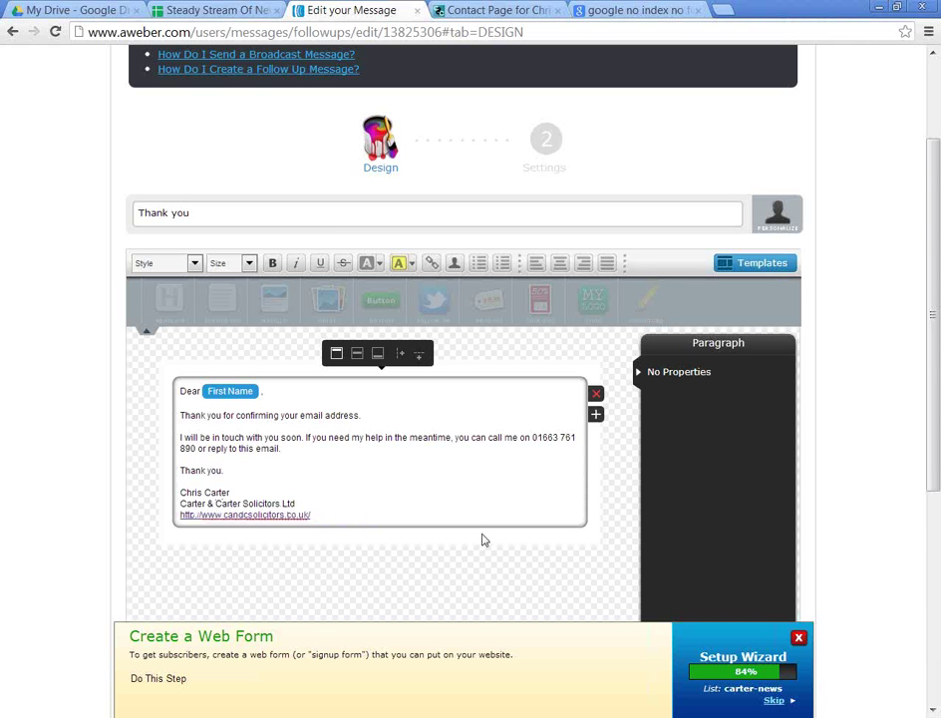
{"action": "scroll", "coordinate": [482, 539], "scroll_direction": "down", "scroll_amount": 2}
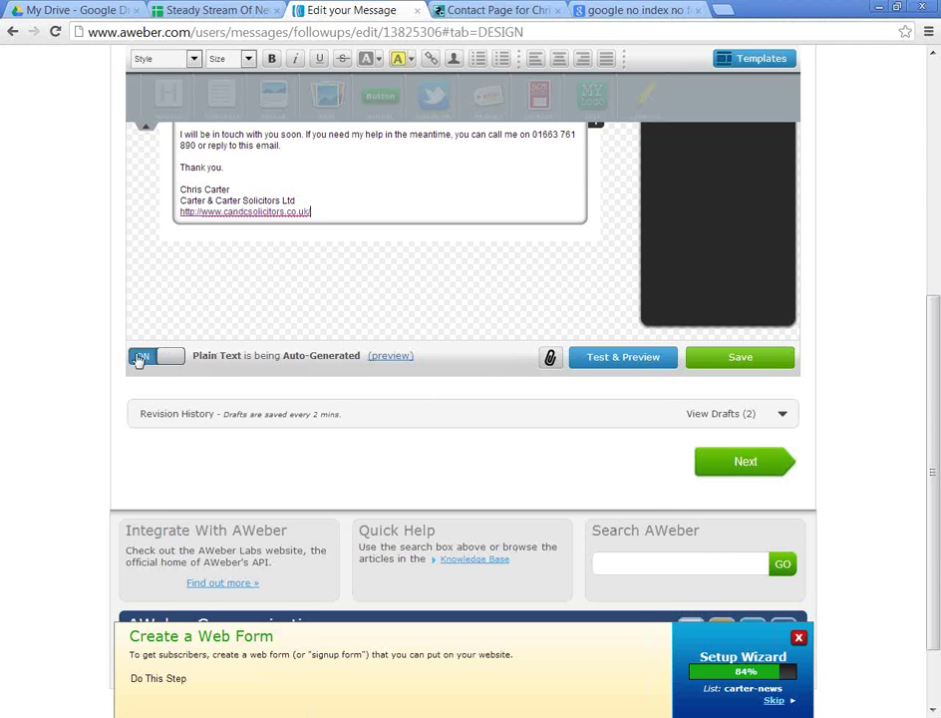
Step: Keep automatic plain-text generation on and save the 'Thank you' email draft
{"action": "left_click", "coordinate": [136, 357]}
{"action": "scroll", "coordinate": [169, 418], "scroll_direction": "up", "scroll_amount": 2}
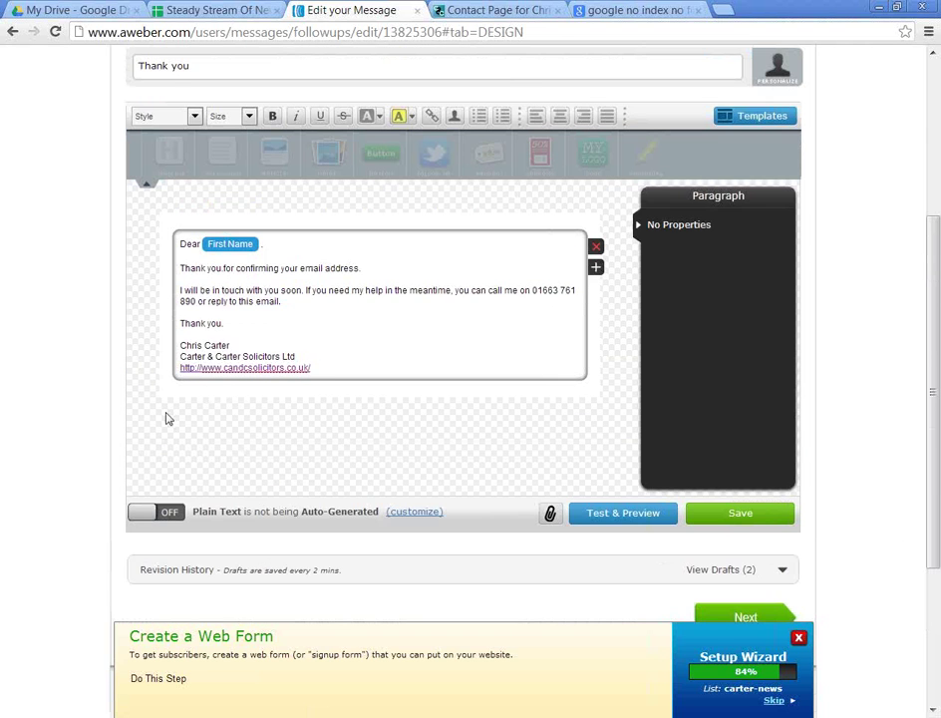
{"action": "scroll", "coordinate": [169, 418], "scroll_direction": "up", "scroll_amount": 1}
{"action": "scroll", "coordinate": [170, 424], "scroll_direction": "down", "scroll_amount": 1}
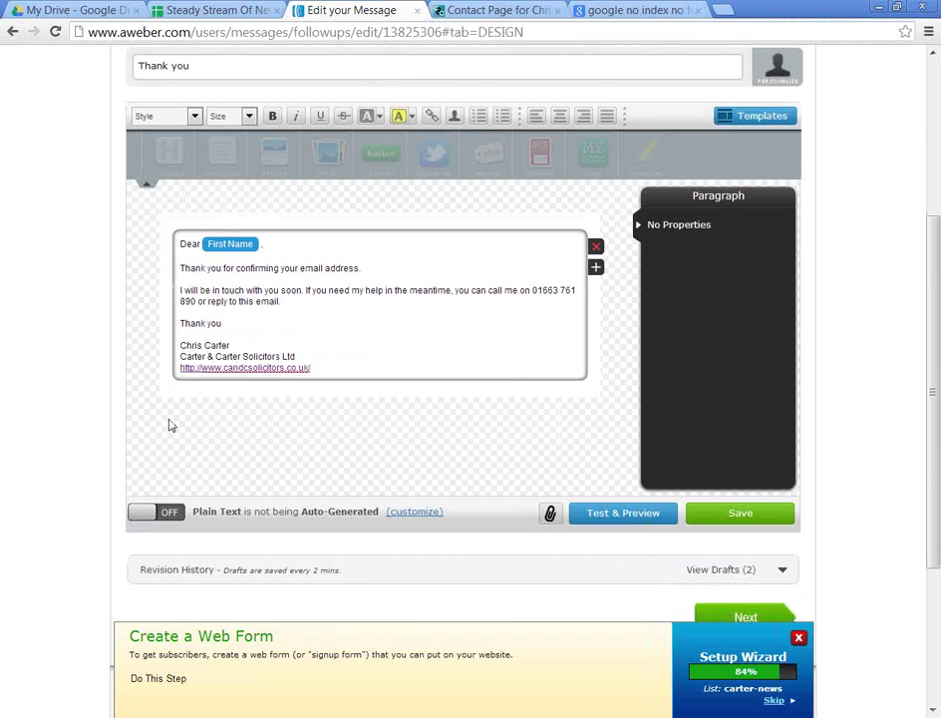
{"action": "left_click", "coordinate": [164, 511]}
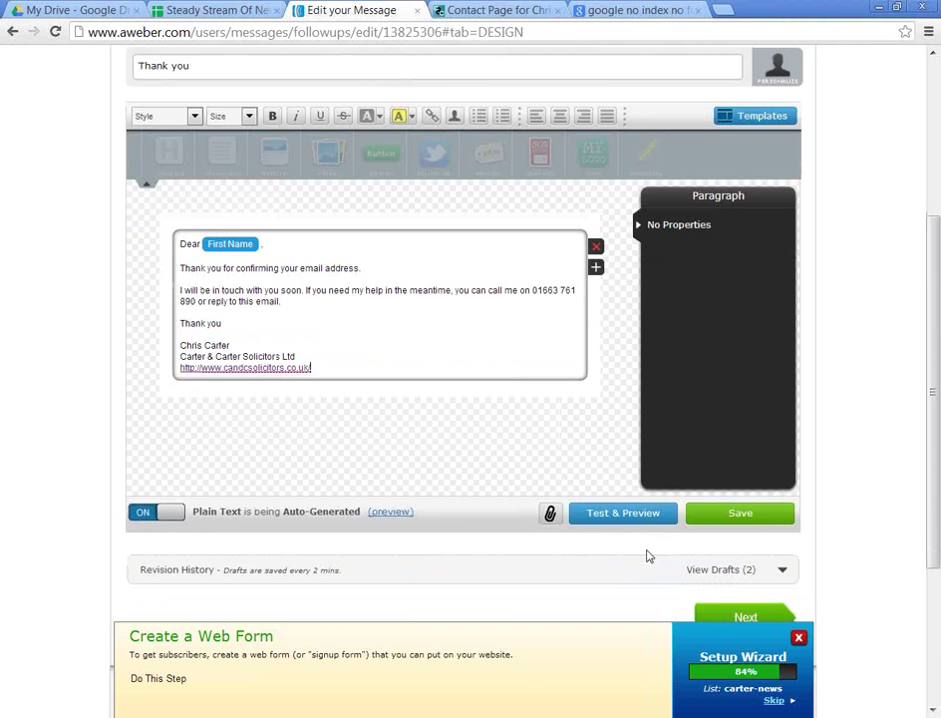
{"action": "left_click", "coordinate": [737, 514]}
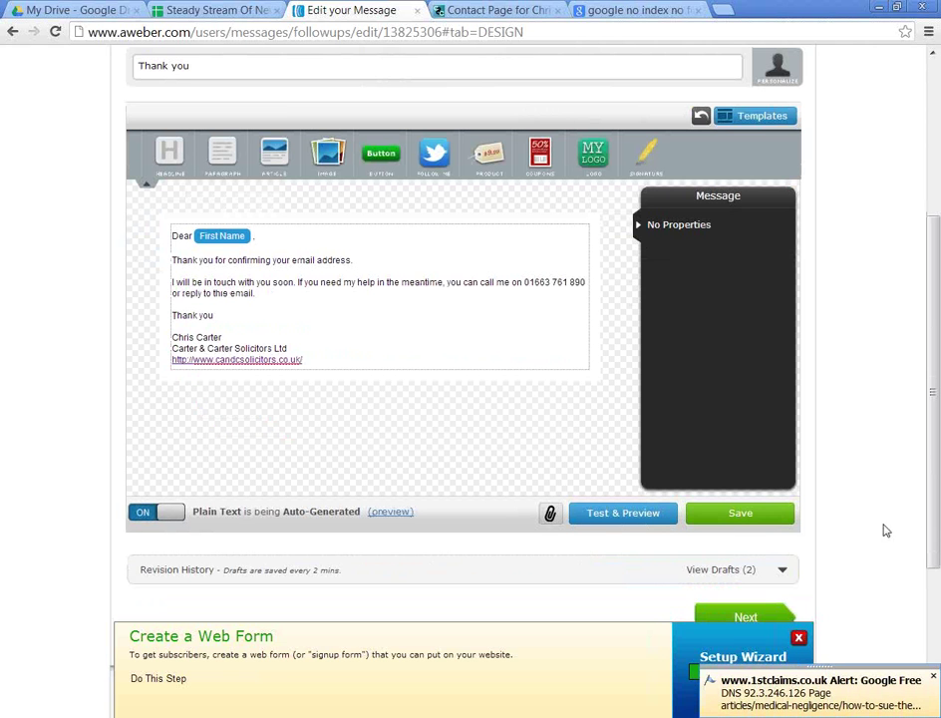
{"action": "left_click", "coordinate": [736, 514]}
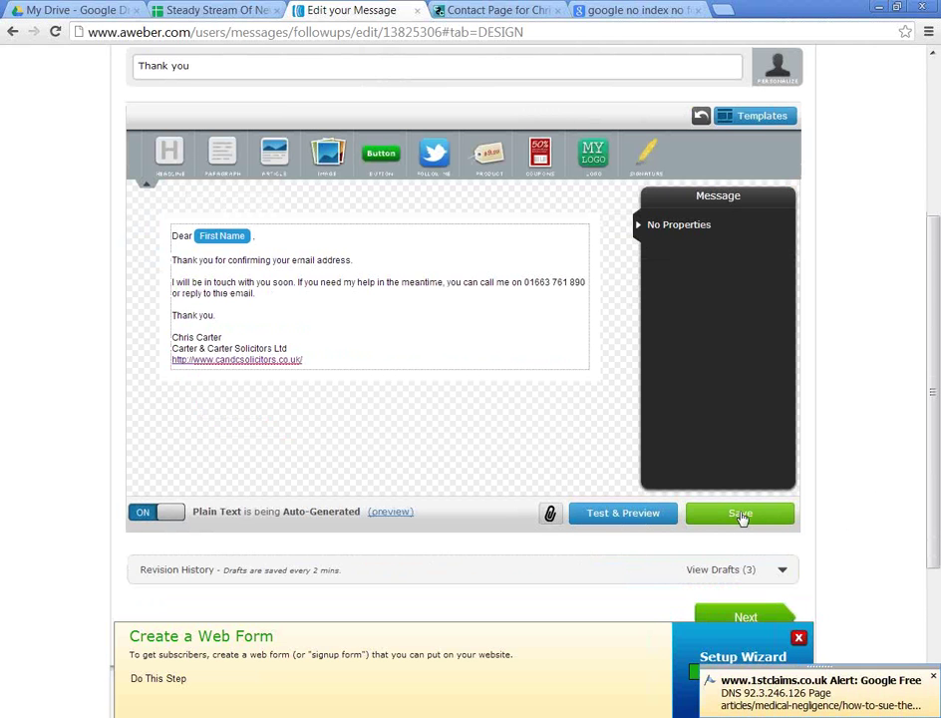
Step: Continue to the Settings step and Save & Exit to the Follow Up Messages list
{"action": "scroll", "coordinate": [797, 573], "scroll_direction": "down", "scroll_amount": 1}
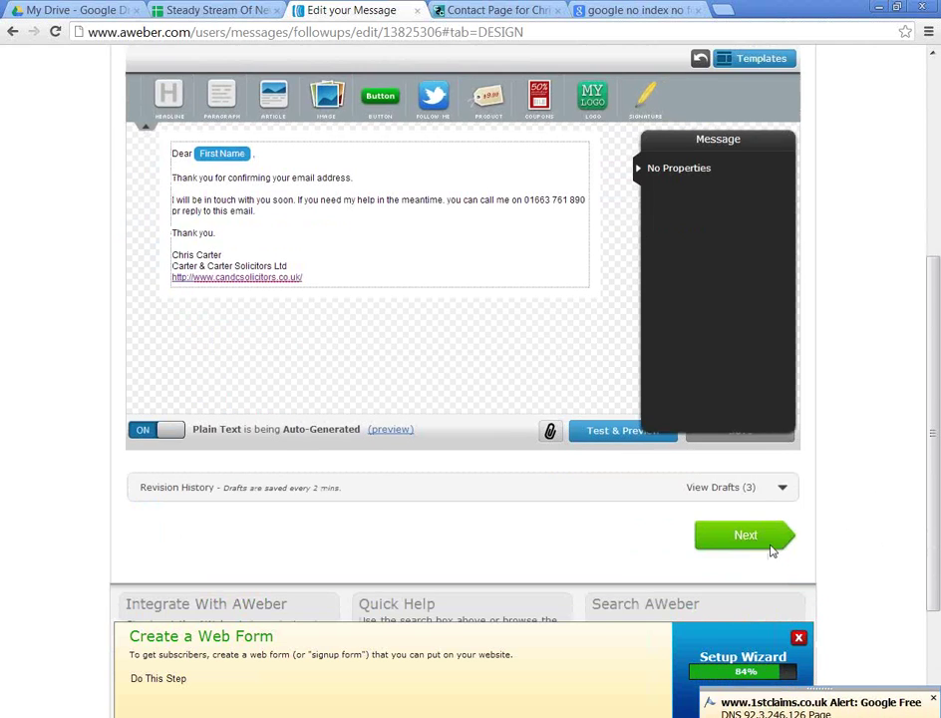
{"action": "left_click", "coordinate": [767, 544]}
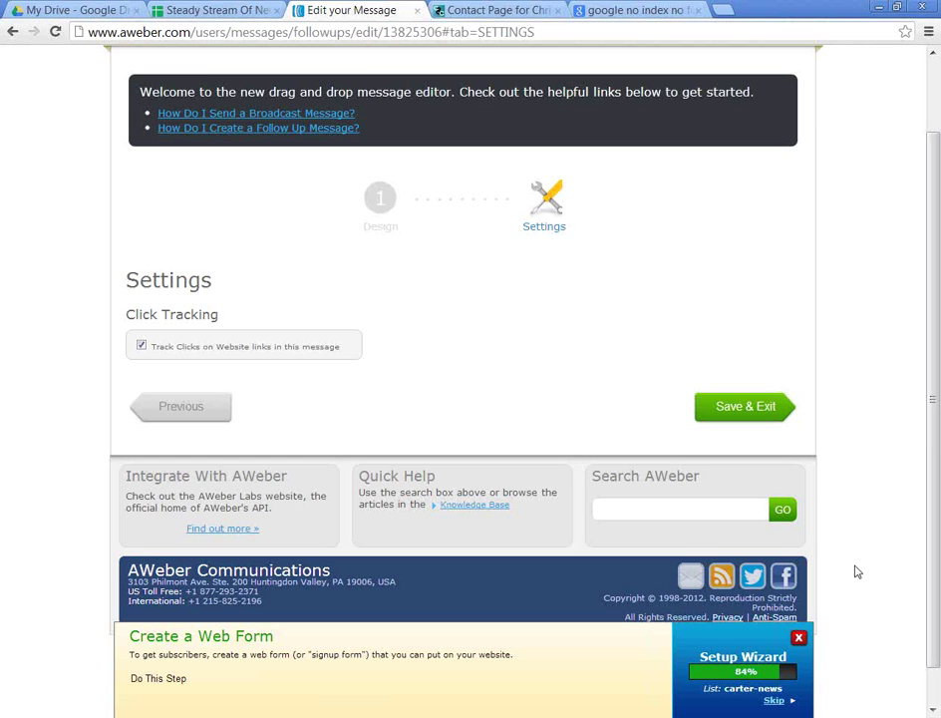
{"action": "scroll", "coordinate": [855, 569], "scroll_direction": "up", "scroll_amount": 1}
{"action": "left_click", "coordinate": [736, 482]}
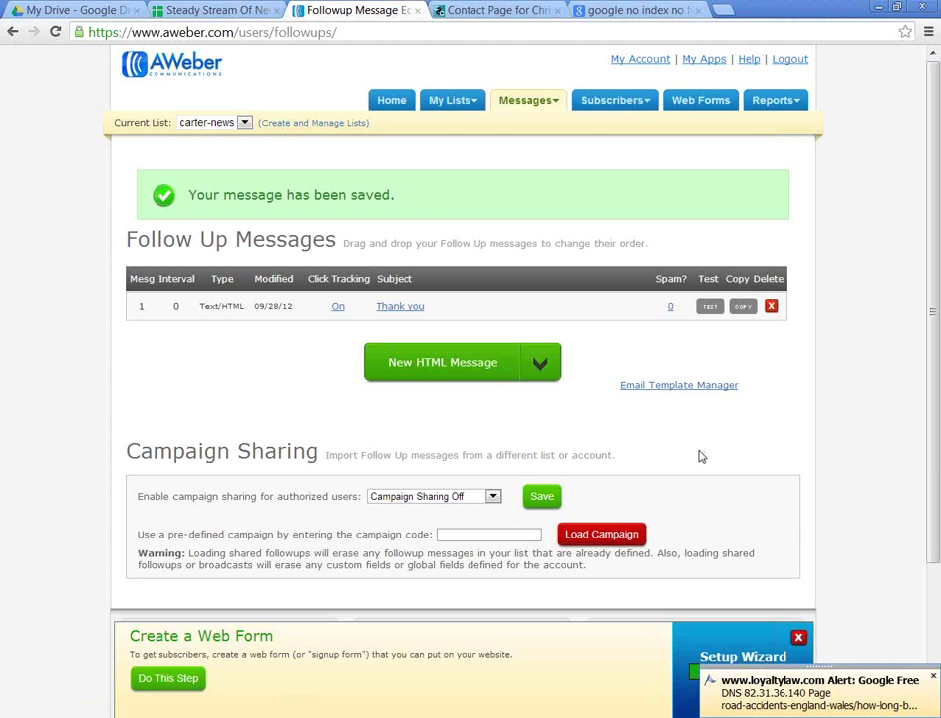
Step: Send a test copy of the 'Thank you' message and close the test window
{"action": "left_click", "coordinate": [709, 308]}
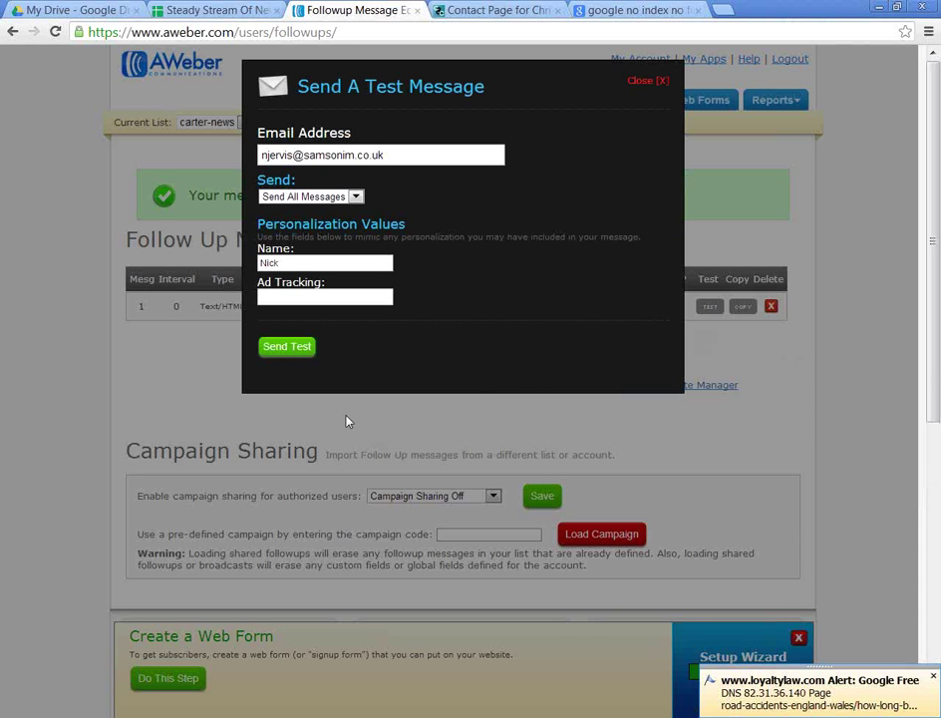
{"action": "left_click", "coordinate": [287, 346]}
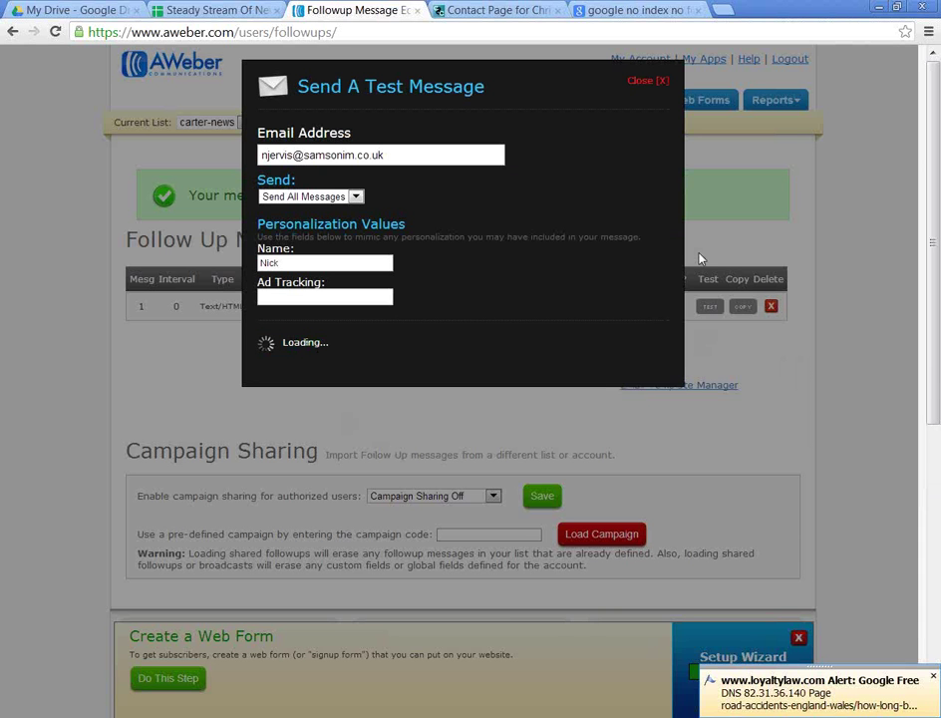
{"action": "left_click", "coordinate": [643, 82]}
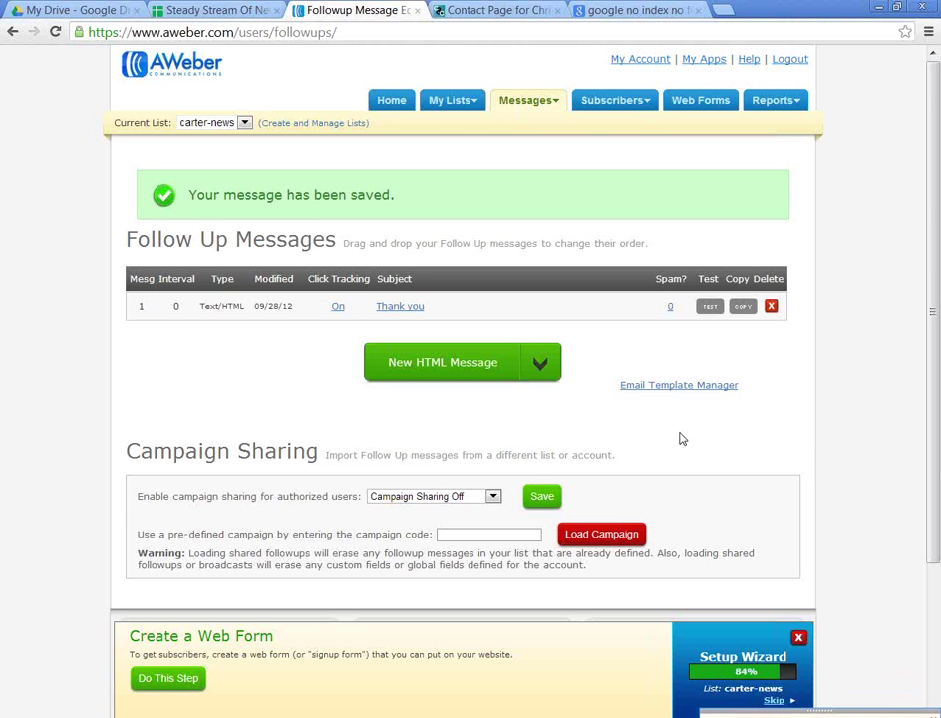
{"action": "scroll", "coordinate": [682, 438], "scroll_direction": "down", "scroll_amount": 2}
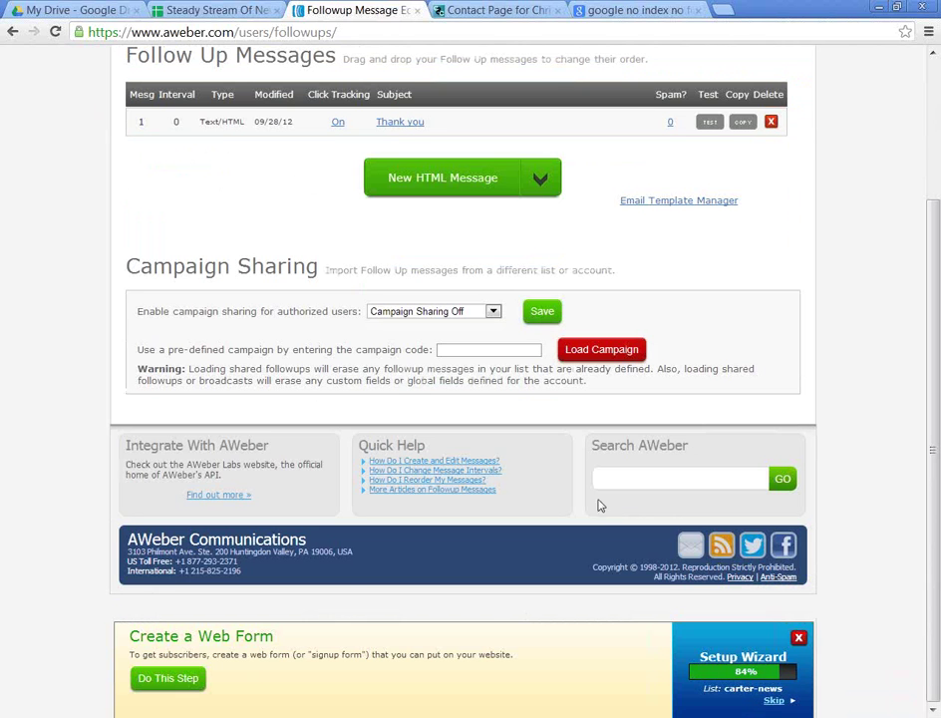
Step: Launch the Web Form Generator for carter-news and open the form header's editor
{"action": "left_click", "coordinate": [179, 680]}
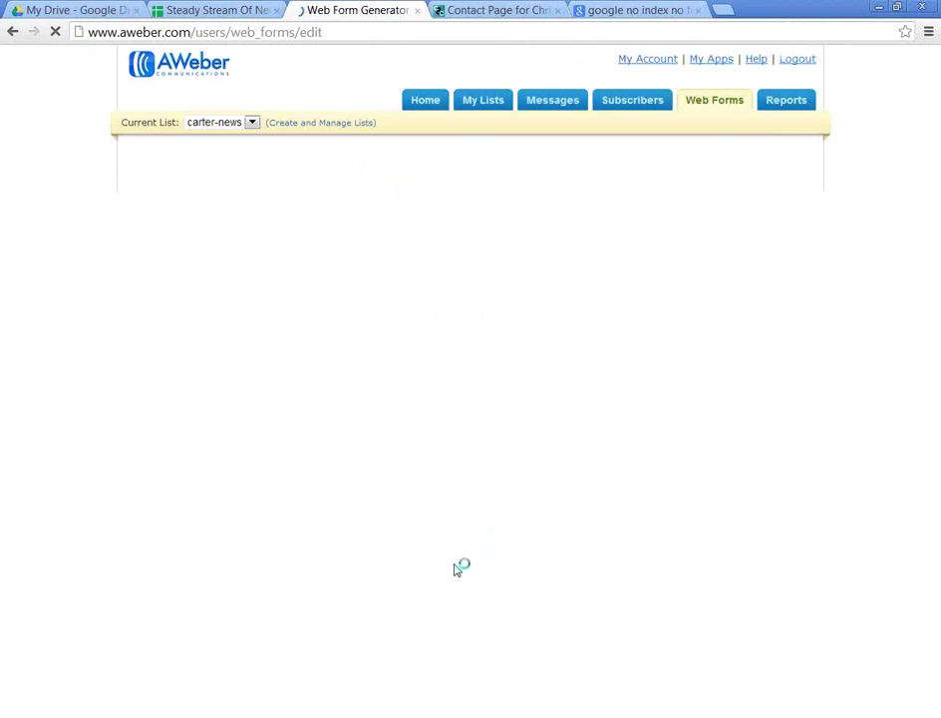
{"action": "scroll", "coordinate": [537, 546], "scroll_direction": "down", "scroll_amount": 6}
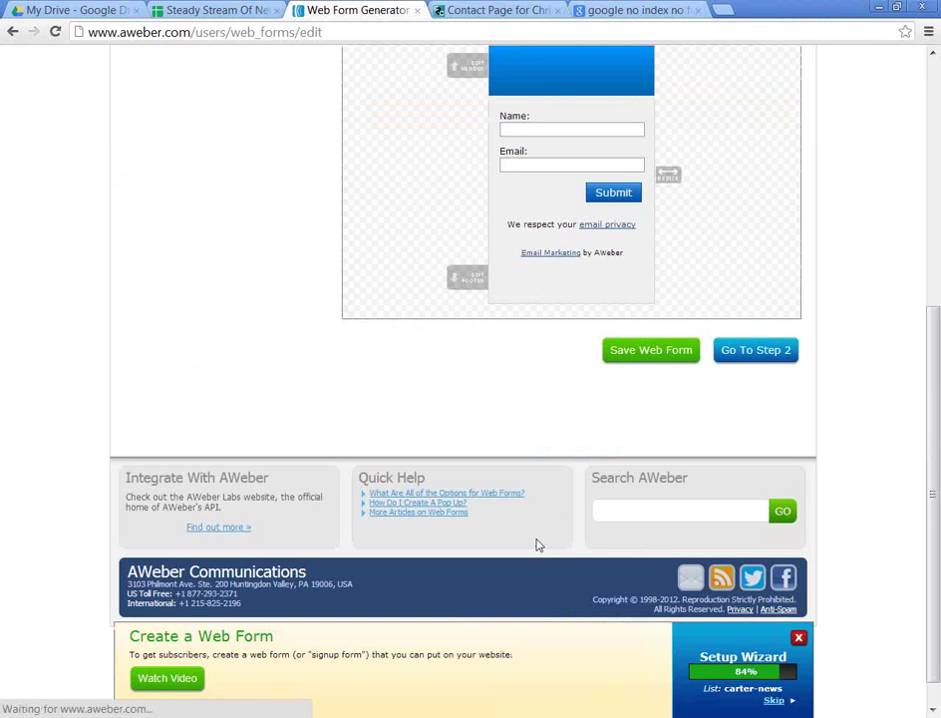
{"action": "scroll", "coordinate": [542, 547], "scroll_direction": "up", "scroll_amount": 5}
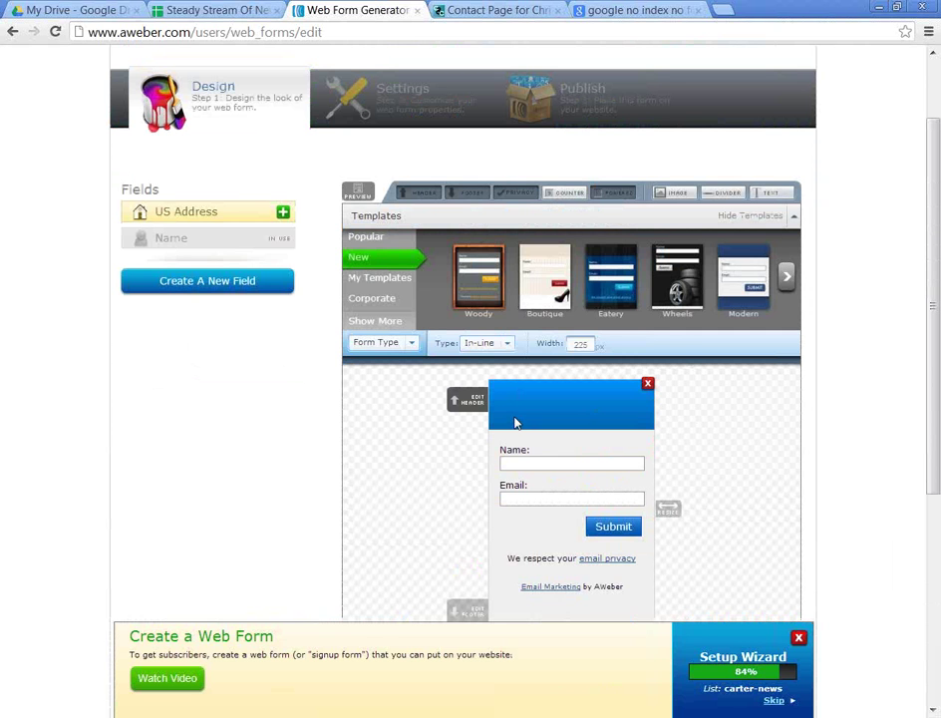
{"action": "left_click", "coordinate": [516, 423]}
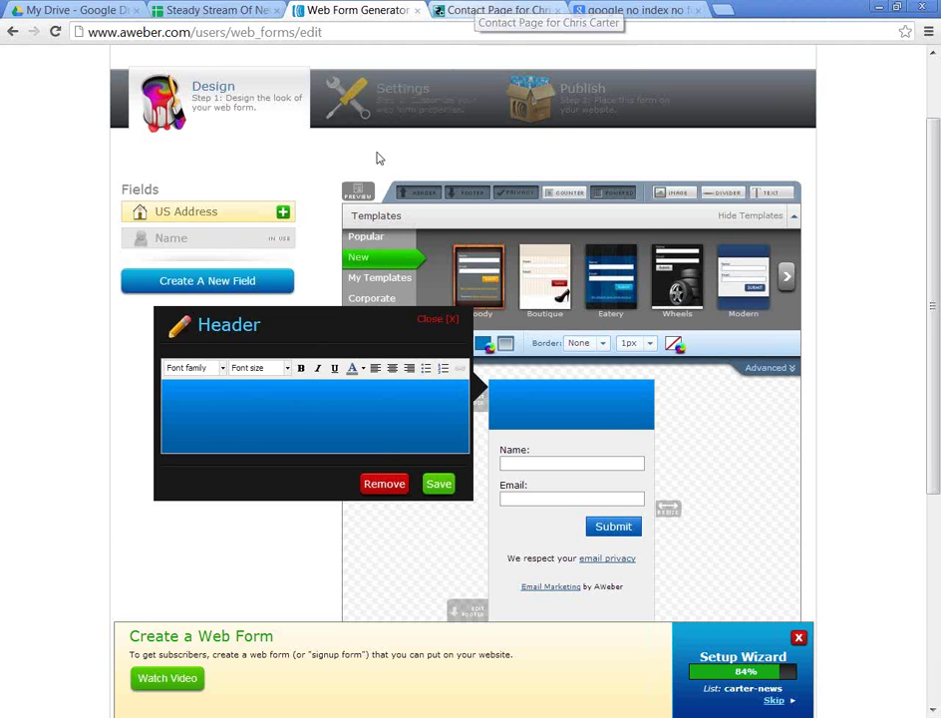
Step: Enter 'Smarter Carter Legal News' as the form header, centre it and save
{"action": "left_click", "coordinate": [496, 10]}
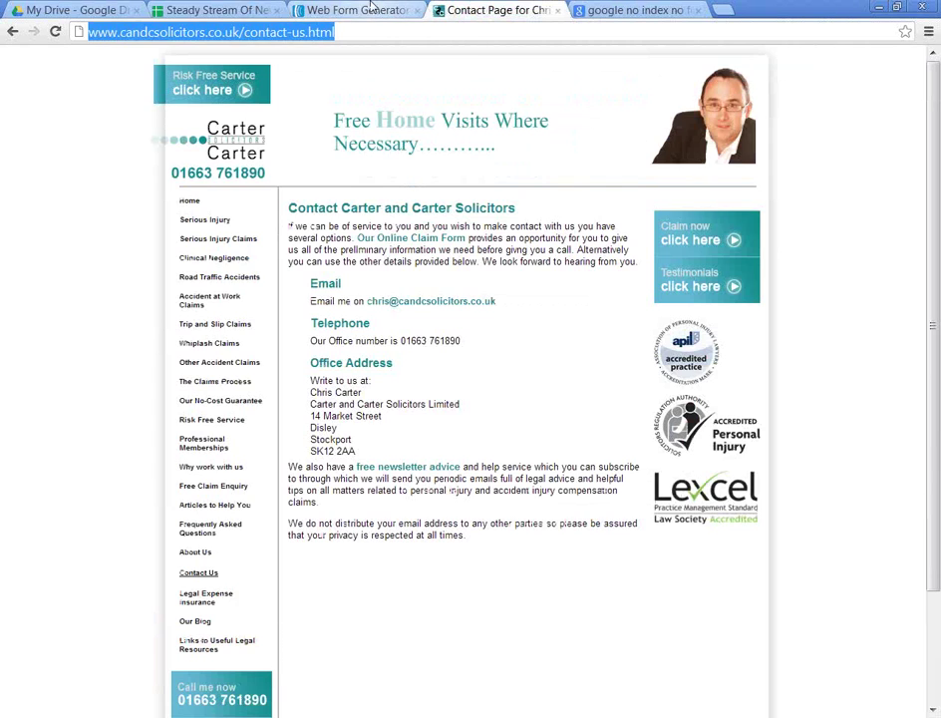
{"action": "left_click", "coordinate": [359, 10]}
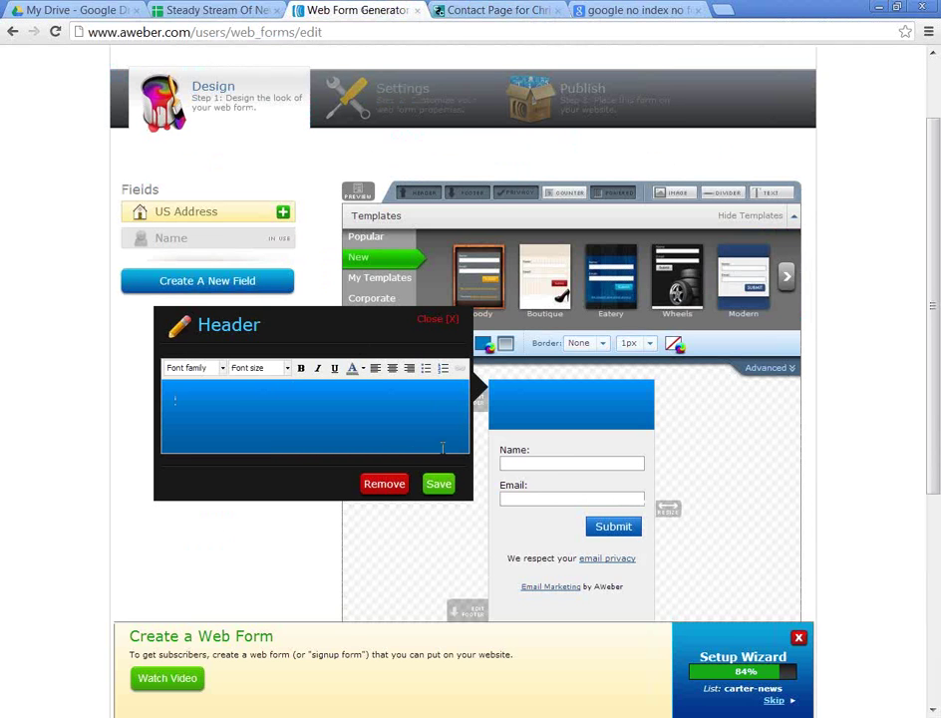
{"action": "type", "text": "Smarter Car"}
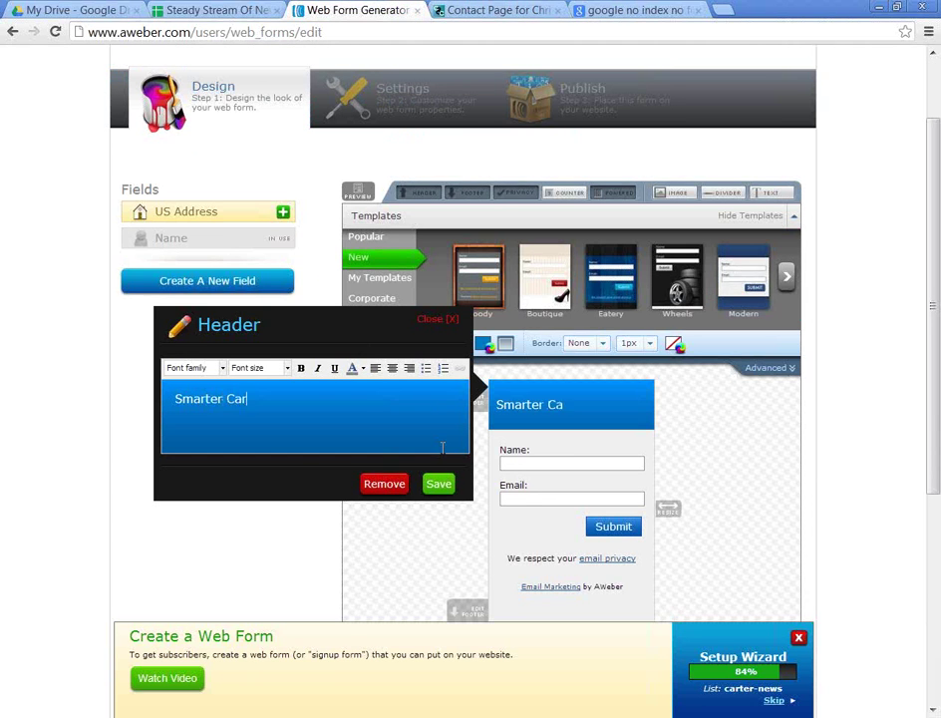
{"action": "type", "text": "ter Legal News"}
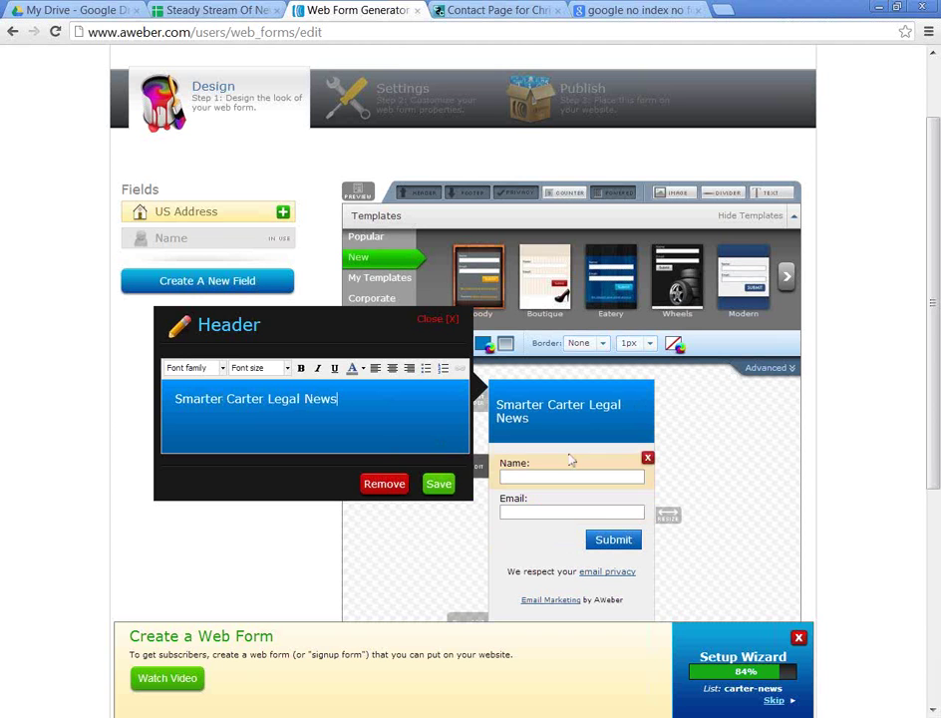
{"action": "left_click", "coordinate": [392, 368]}
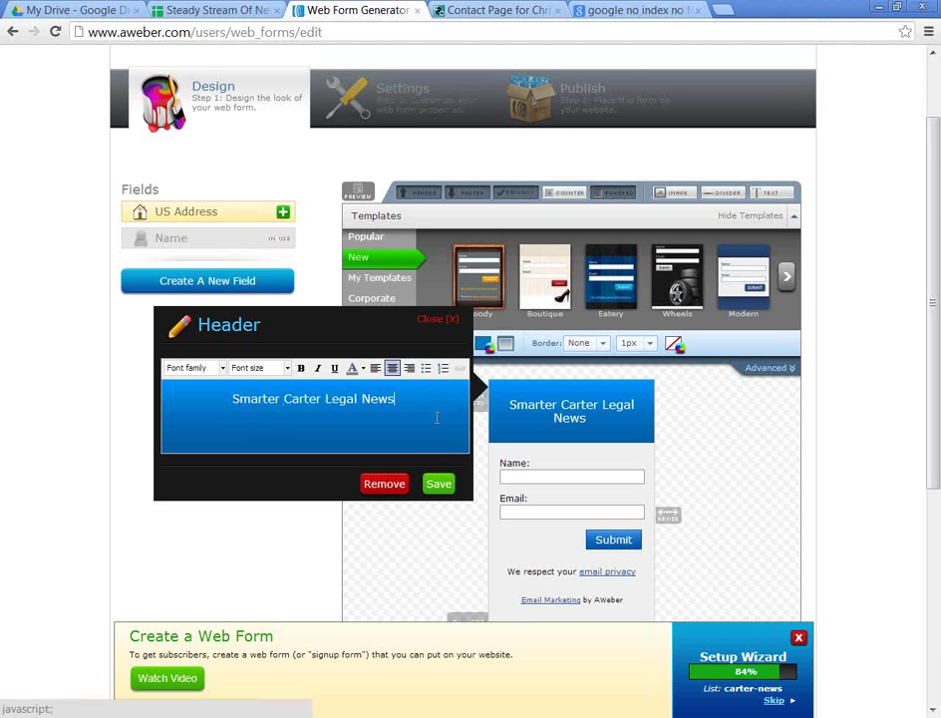
{"action": "left_click", "coordinate": [436, 484]}
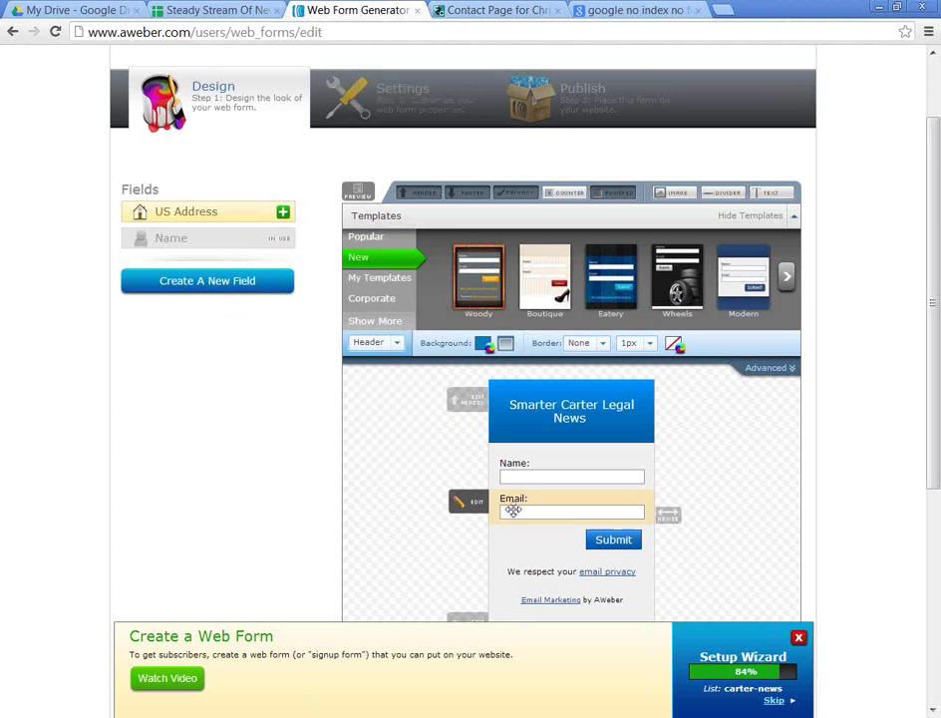
Step: Relabel the submit button 'Please Sign Me Up' and save it
{"action": "left_click", "coordinate": [610, 539]}
{"action": "double_click", "coordinate": [349, 511]}
{"action": "type", "text": "Opt"}
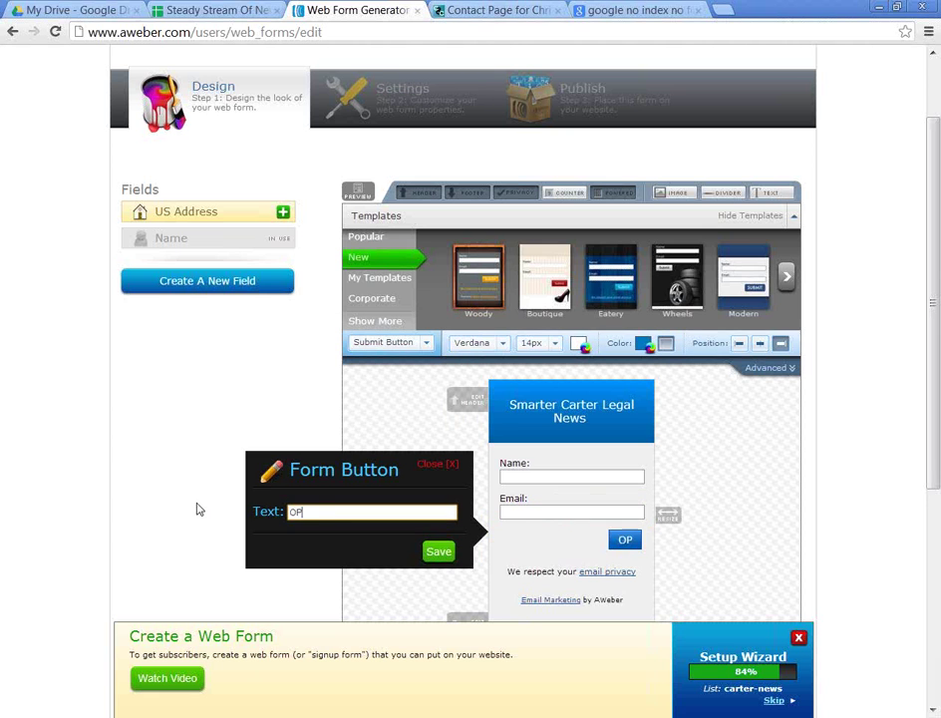
{"action": "key", "text": "BackSpace"}
{"action": "key", "text": "BackSpace"}
{"action": "key", "text": "BackSpace"}
{"action": "type", "text": "Please S"}
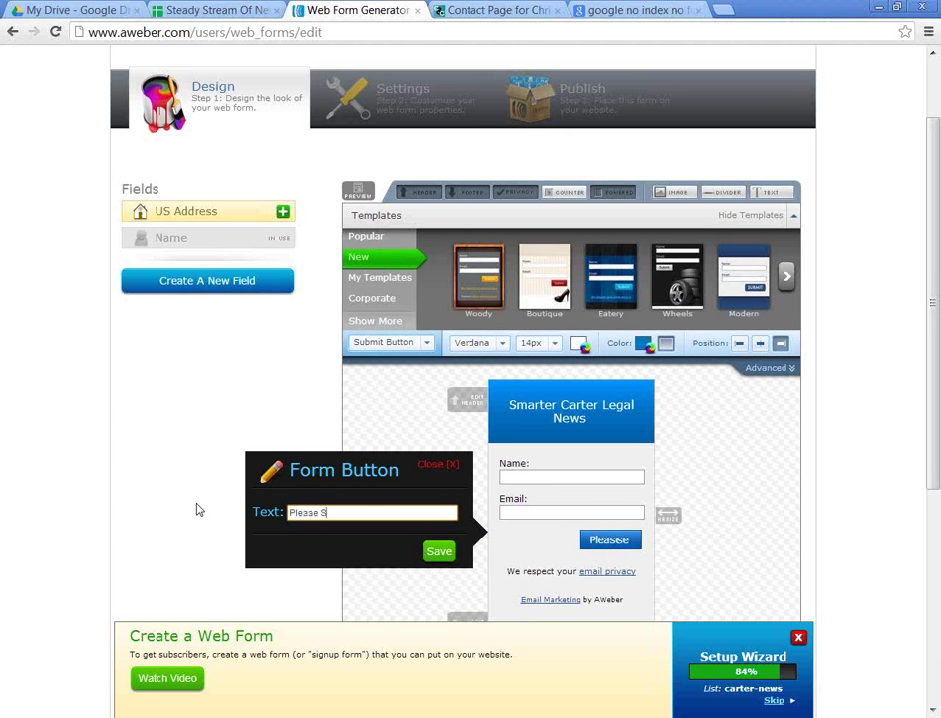
{"action": "type", "text": "ign Me Up"}
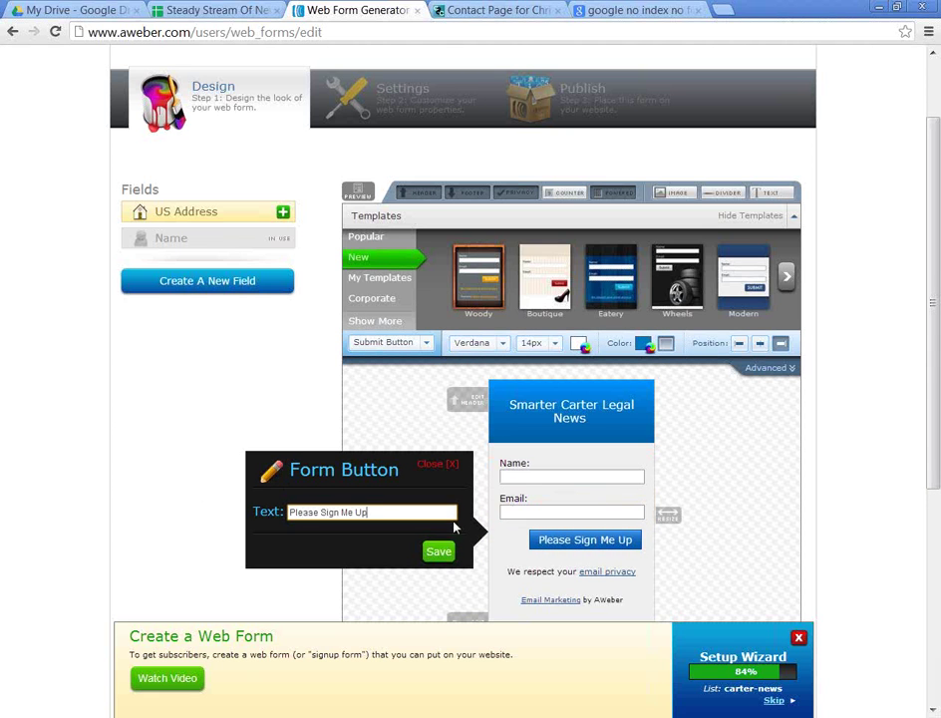
{"action": "left_click", "coordinate": [432, 552]}
Step: Remove the 'Email Marketing by AWeber' footer from the form
{"action": "scroll", "coordinate": [569, 609], "scroll_direction": "down", "scroll_amount": 3}
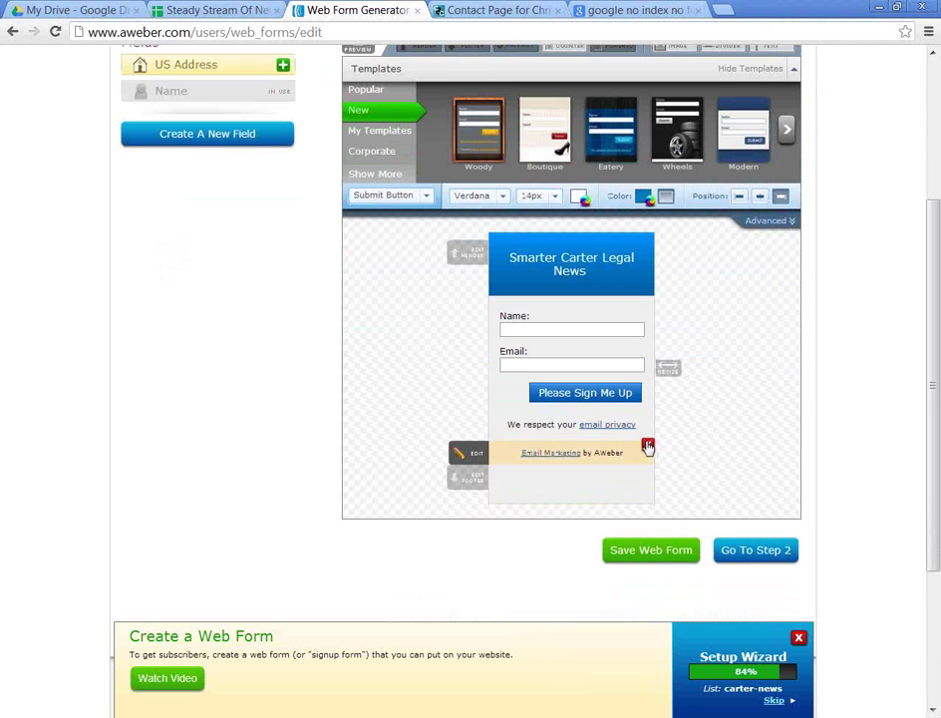
{"action": "left_click", "coordinate": [648, 445]}
{"action": "left_click", "coordinate": [648, 465]}
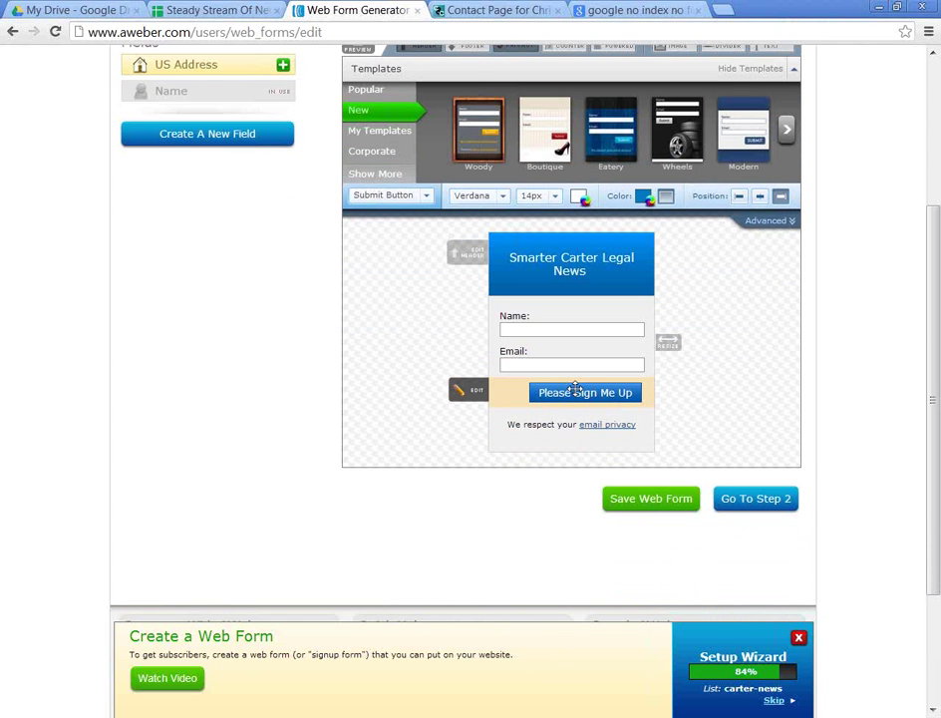
Step: Change the Name field to separate First and Last Name fields
{"action": "left_click", "coordinate": [534, 325]}
{"action": "left_click", "coordinate": [261, 384]}
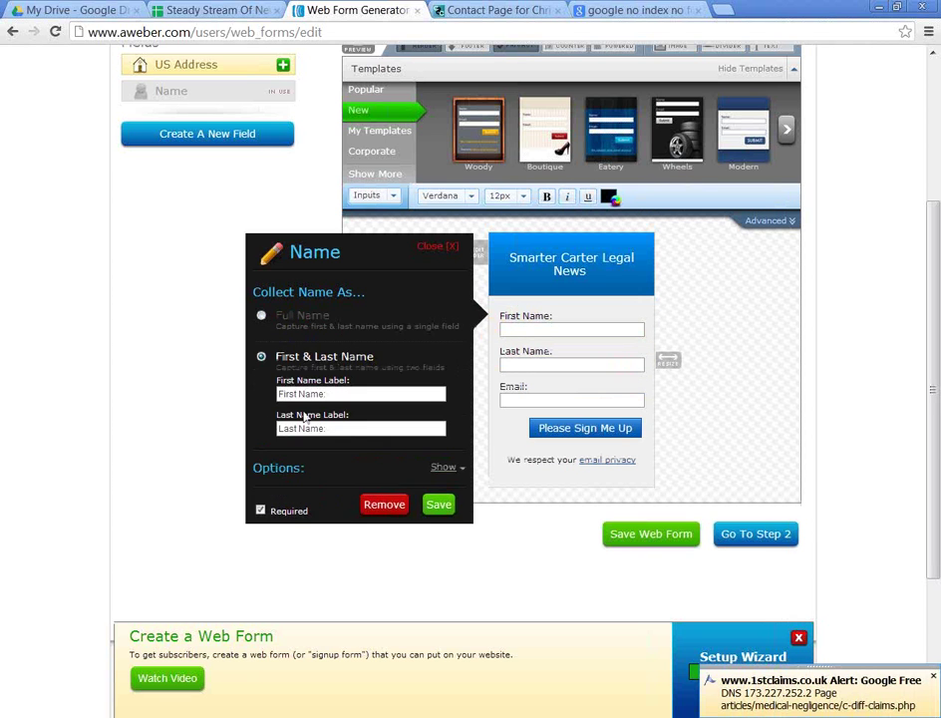
{"action": "left_click", "coordinate": [439, 445]}
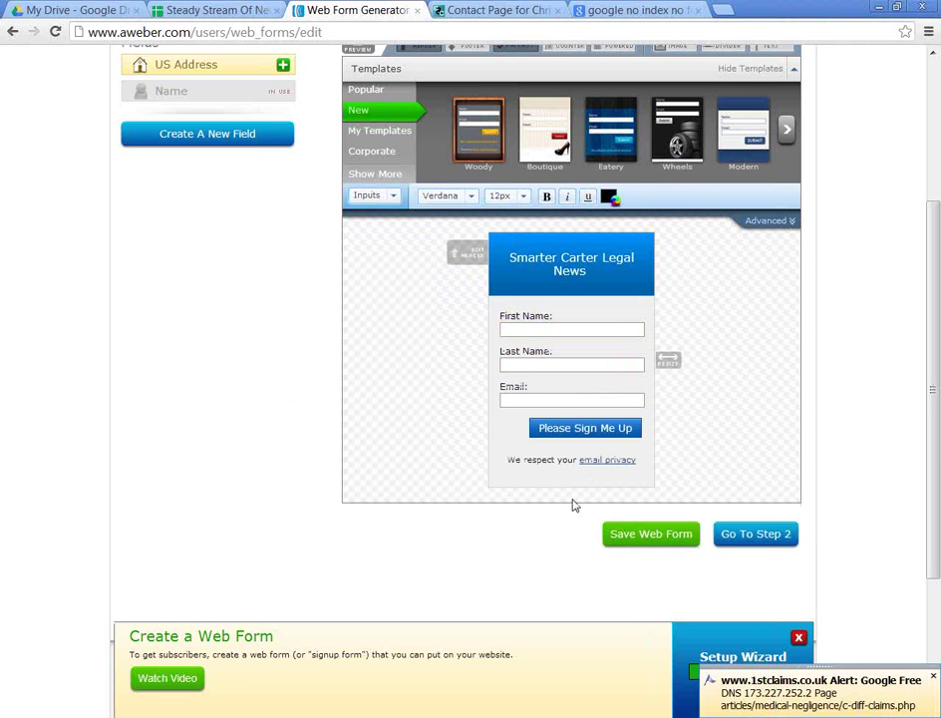
{"action": "scroll", "coordinate": [639, 464], "scroll_direction": "up", "scroll_amount": 2}
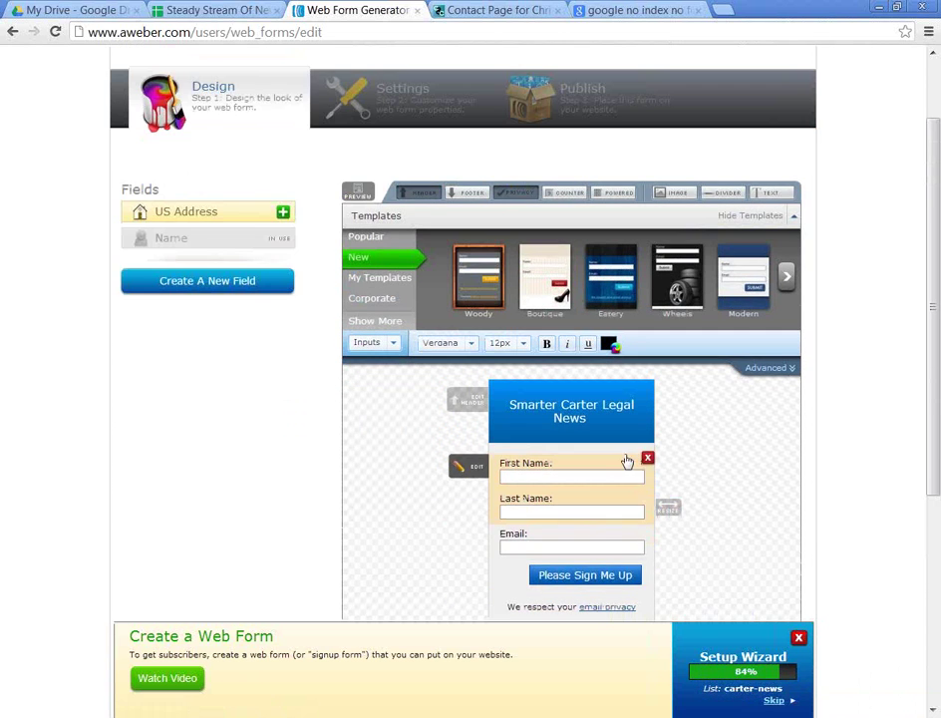
Step: Give the form header a dark green background and save it
{"action": "left_click", "coordinate": [563, 404]}
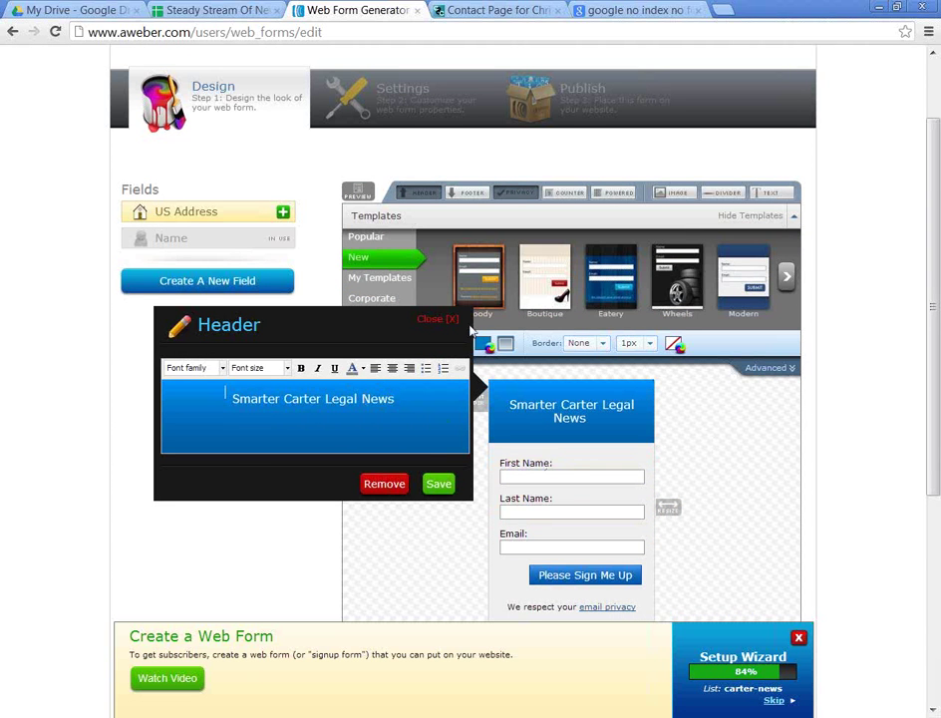
{"action": "left_click", "coordinate": [483, 342]}
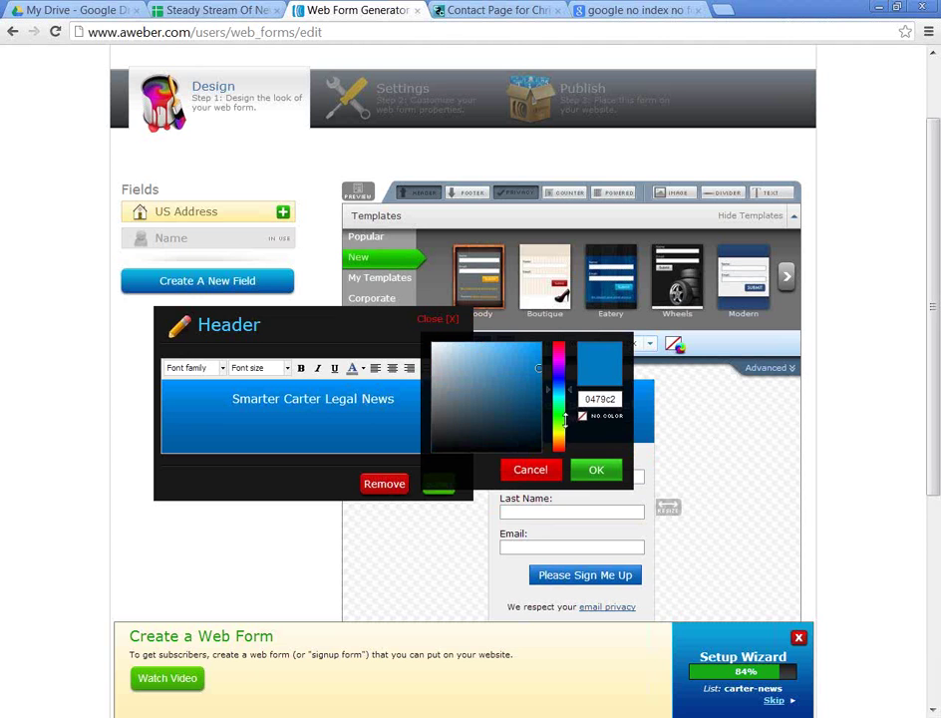
{"action": "left_click_drag", "start_coordinate": [562, 405], "coordinate": [561, 402]}
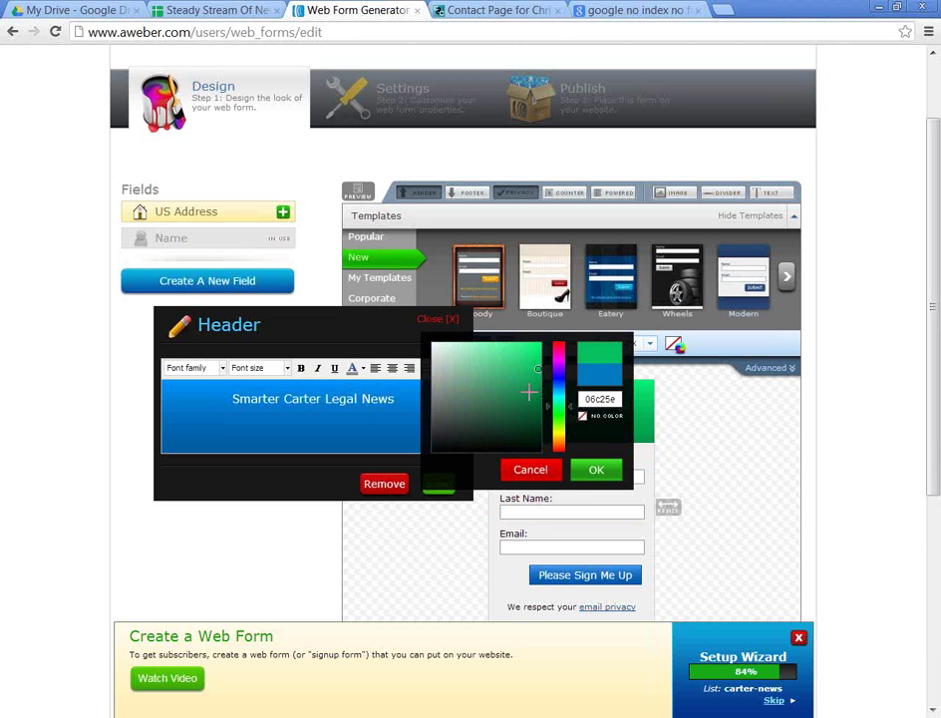
{"action": "left_click", "coordinate": [529, 392]}
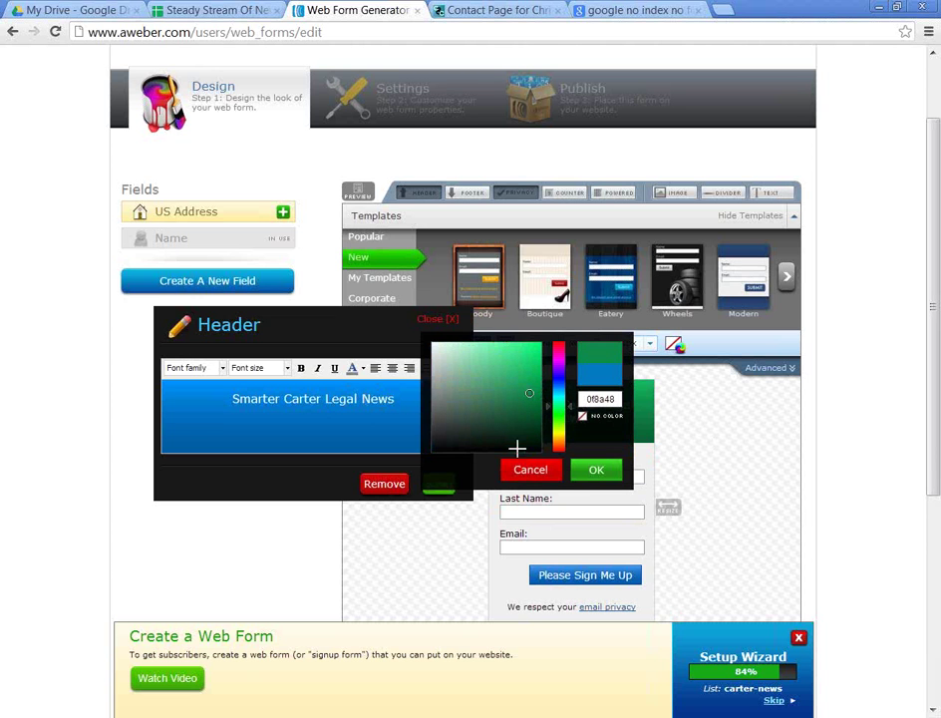
{"action": "left_click", "coordinate": [595, 469]}
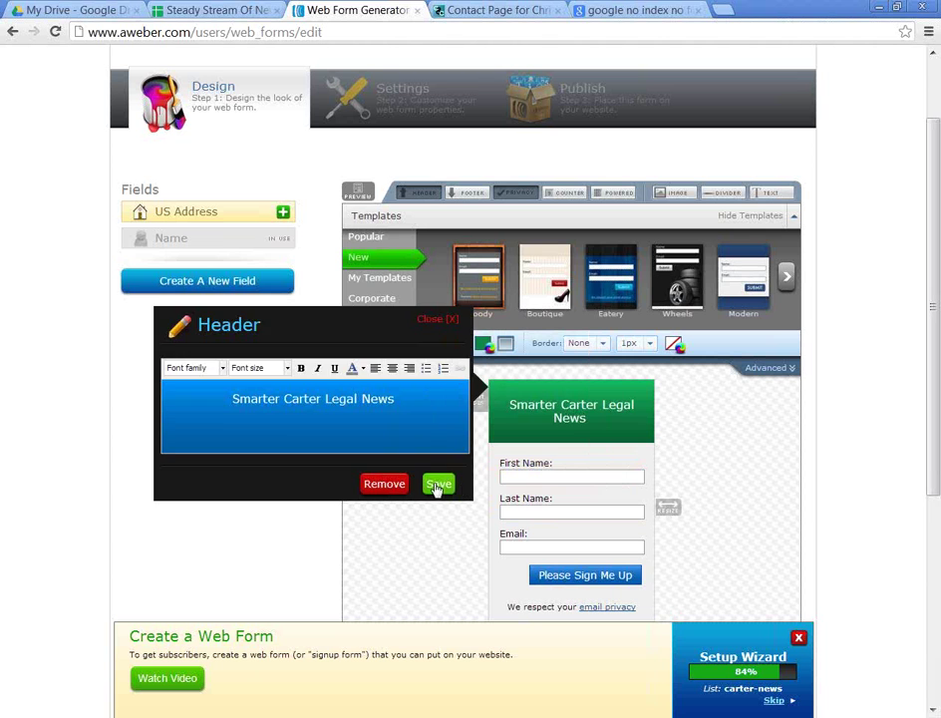
{"action": "left_click", "coordinate": [436, 485]}
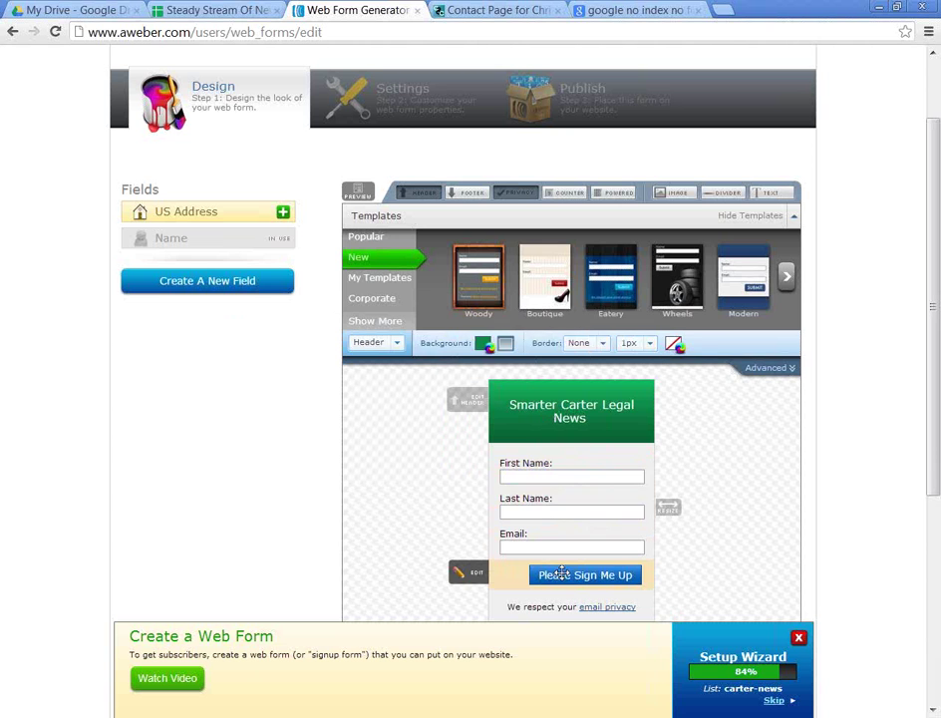
Step: Set the sign-up button background to dark teal 0a615a, copying its hex code
{"action": "left_click", "coordinate": [543, 573]}
{"action": "left_click", "coordinate": [644, 344]}
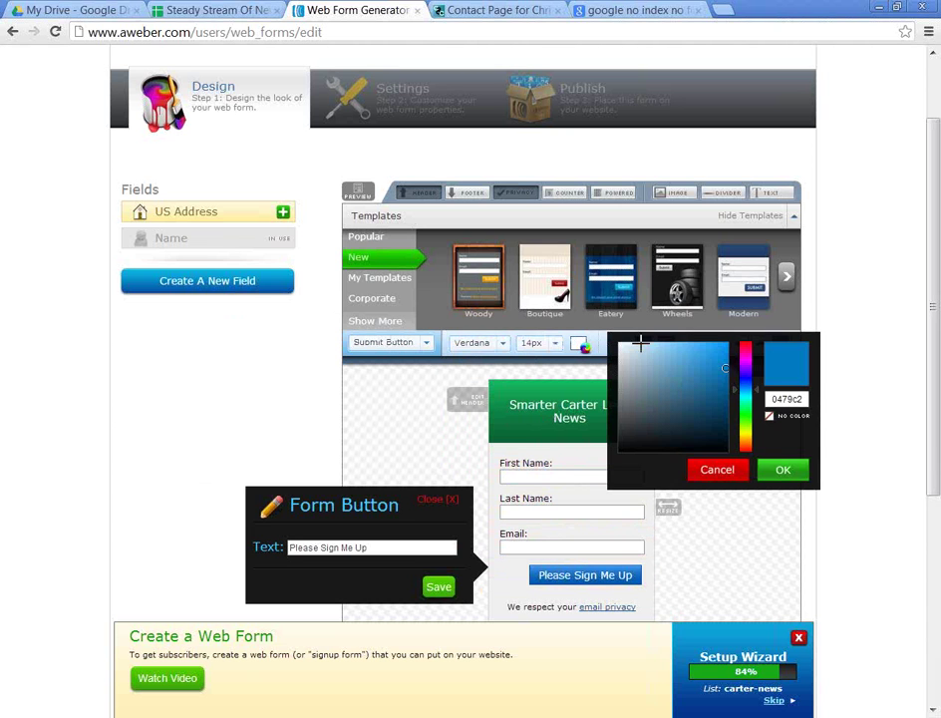
{"action": "left_click_drag", "start_coordinate": [746, 397], "coordinate": [746, 403]}
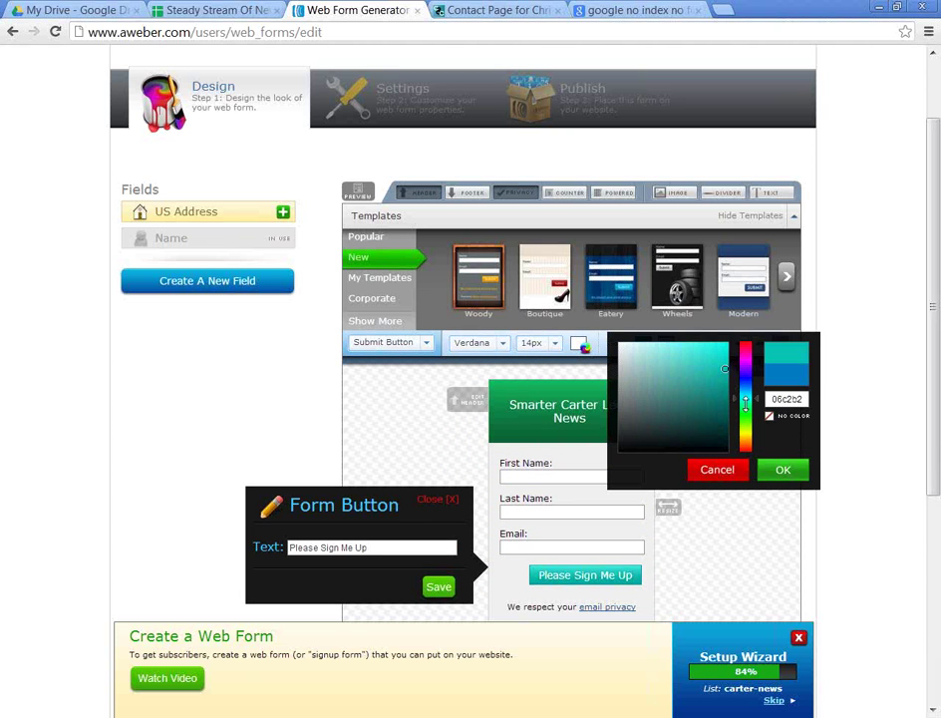
{"action": "left_click", "coordinate": [716, 409]}
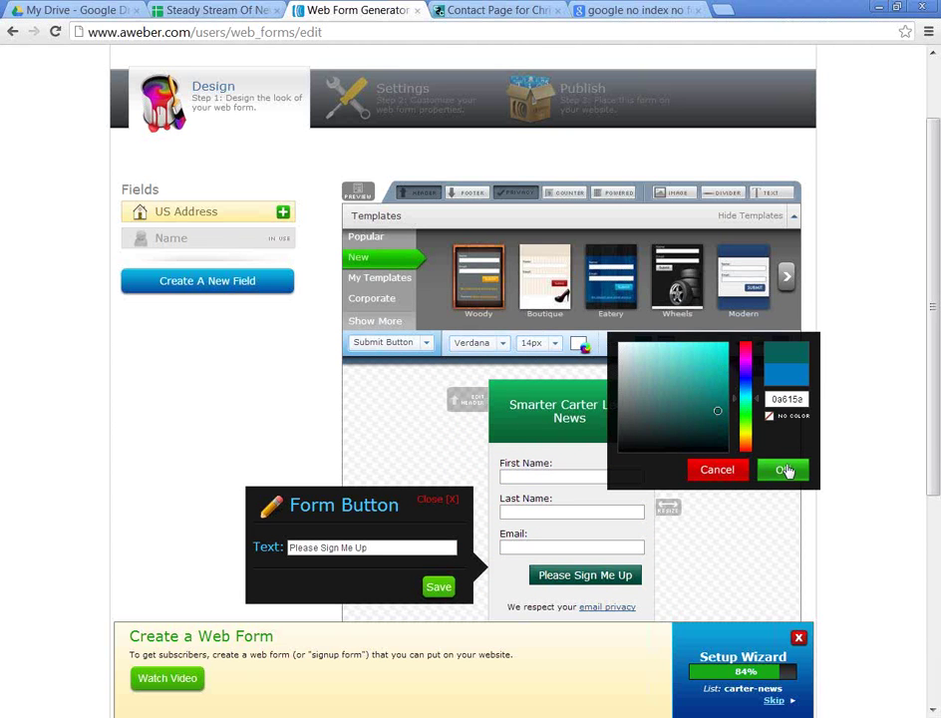
{"action": "double_click", "coordinate": [795, 399]}
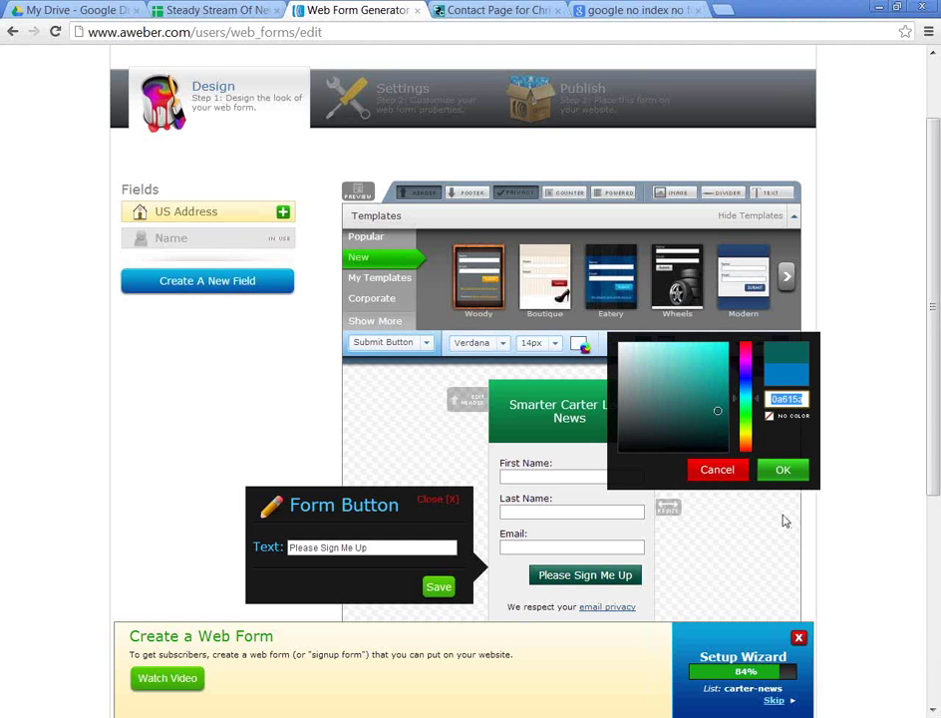
{"action": "left_click", "coordinate": [782, 472]}
Step: Apply the same dark teal 0a615a background to the header and save
{"action": "left_click", "coordinate": [605, 411]}
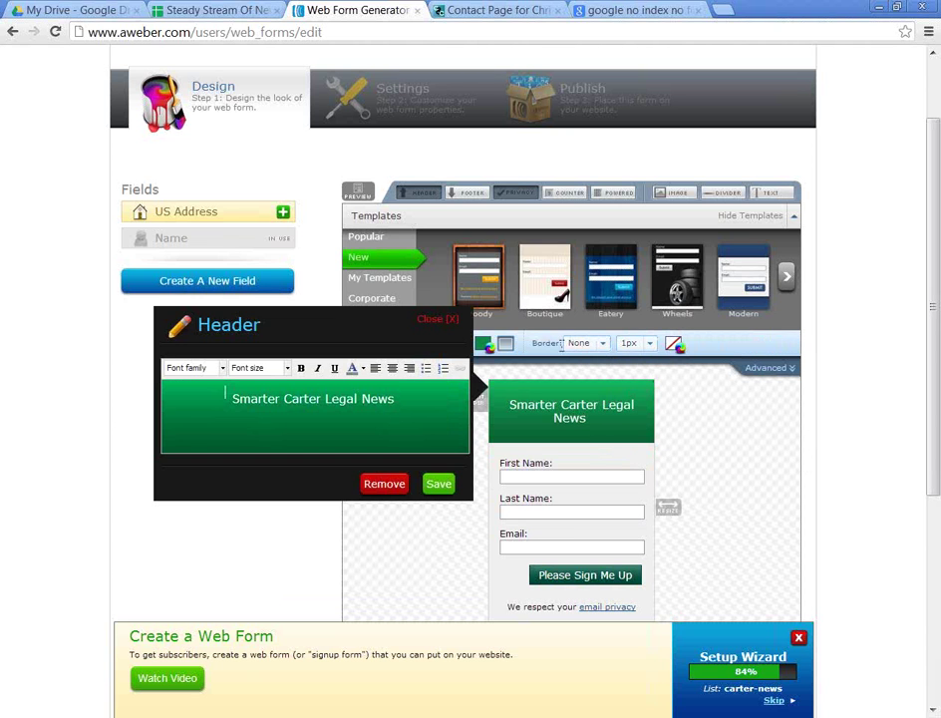
{"action": "left_click", "coordinate": [483, 342]}
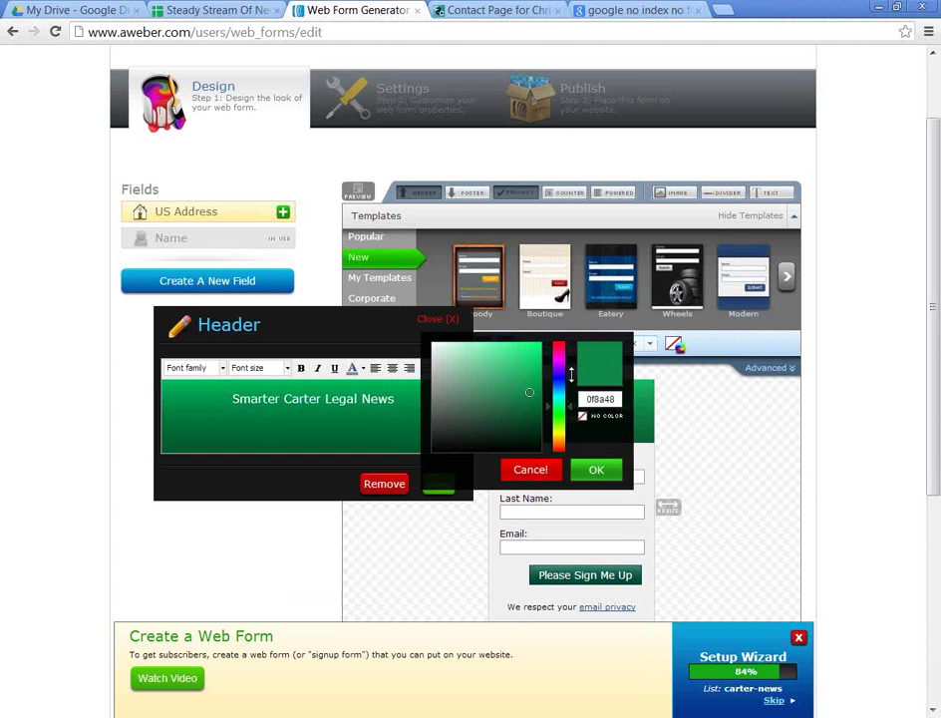
{"action": "left_click", "coordinate": [596, 469]}
{"action": "left_click", "coordinate": [439, 484]}
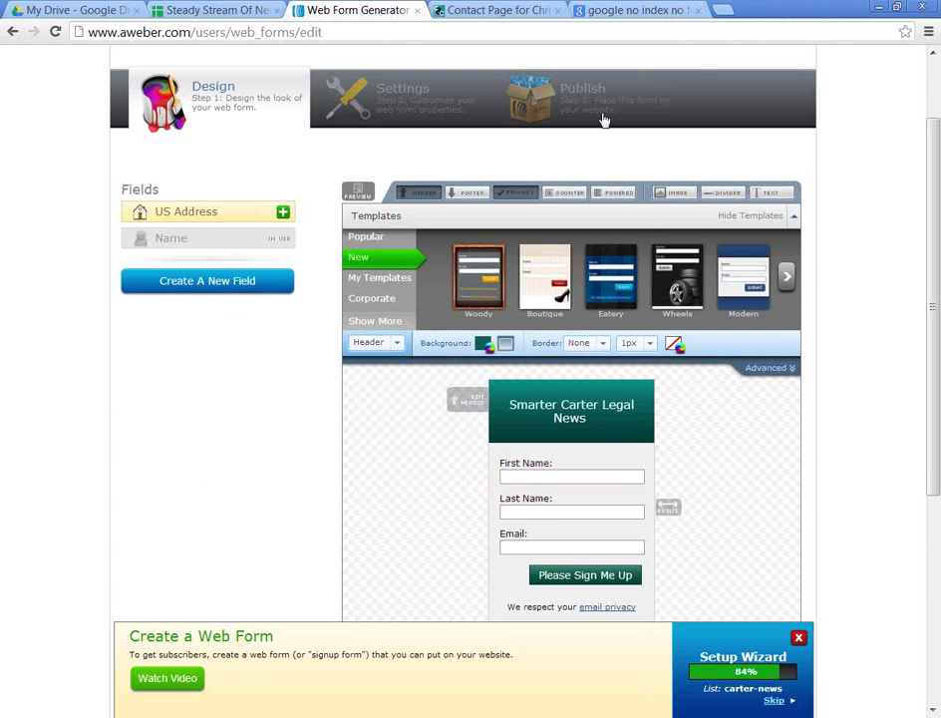
Step: Widen the form with its resize handle so the header title fits on one line
{"action": "left_click", "coordinate": [488, 10]}
{"action": "left_click", "coordinate": [391, 9]}
{"action": "scroll", "coordinate": [852, 540], "scroll_direction": "down", "scroll_amount": 1}
{"action": "mouse_move", "coordinate": [653, 340]}
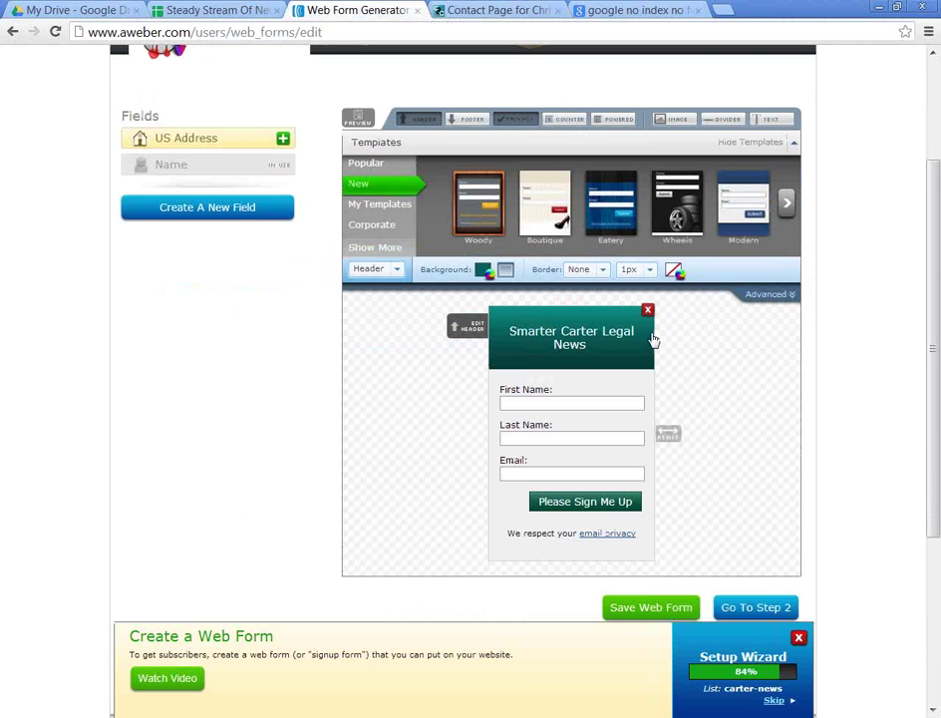
{"action": "left_click_drag", "start_coordinate": [658, 332], "coordinate": [678, 336]}
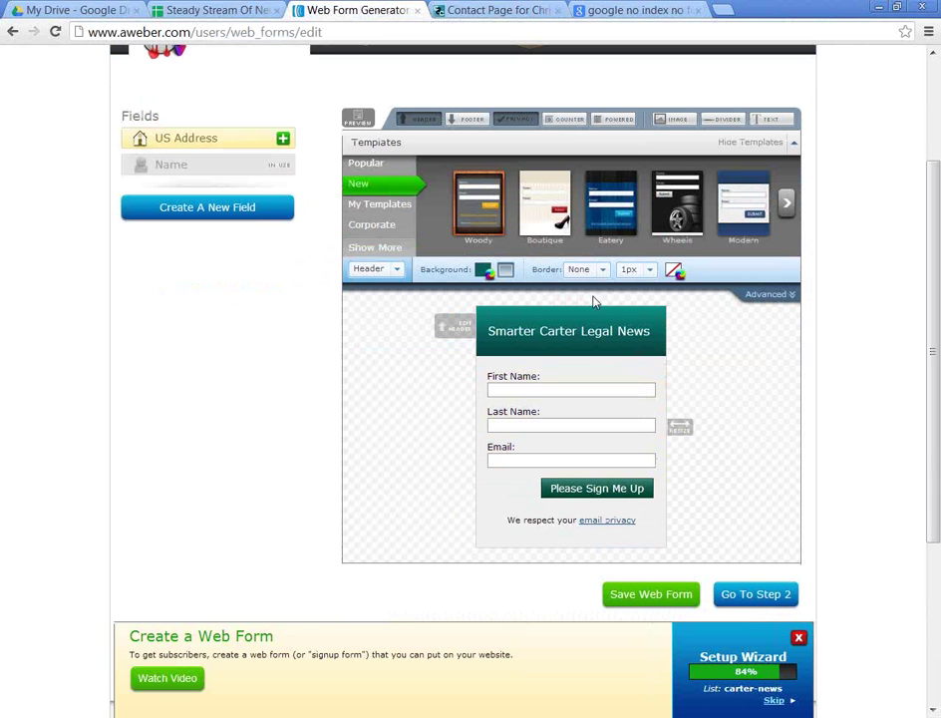
{"action": "left_click", "coordinate": [538, 11]}
Step: Open the Serious Injury Claims page, try its Claim now form, and return to it
{"action": "scroll", "coordinate": [705, 311], "scroll_direction": "down", "scroll_amount": 3}
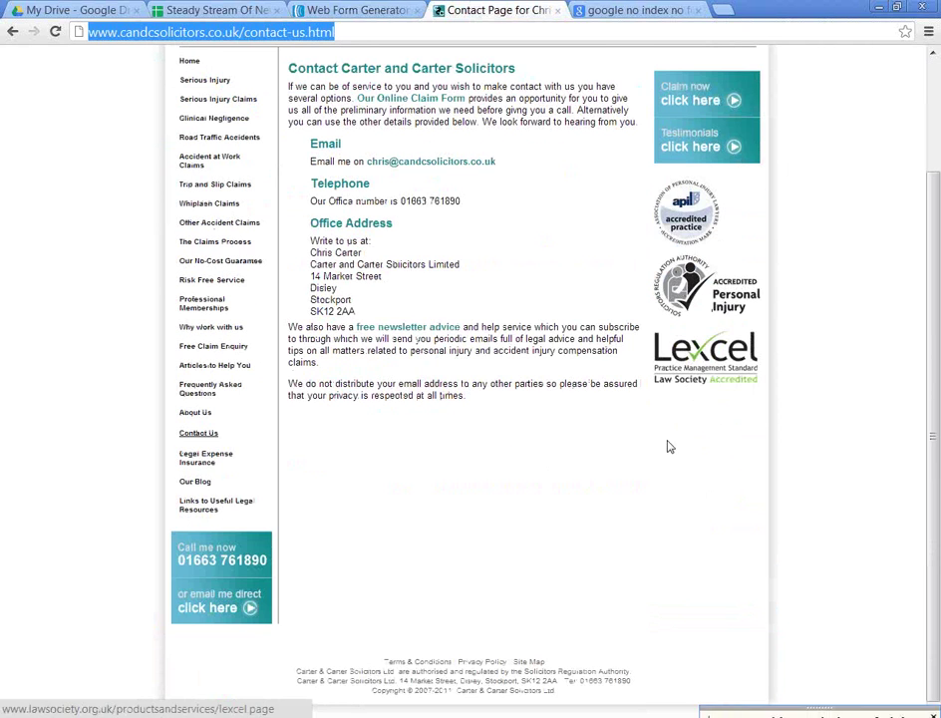
{"action": "scroll", "coordinate": [518, 257], "scroll_direction": "up", "scroll_amount": 3}
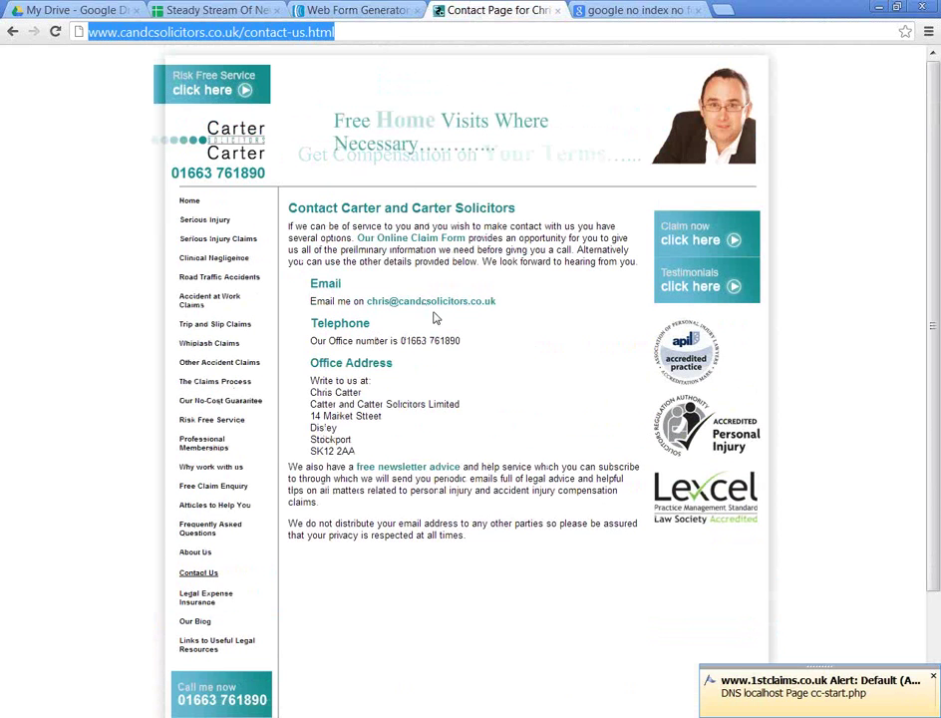
{"action": "left_click", "coordinate": [204, 221]}
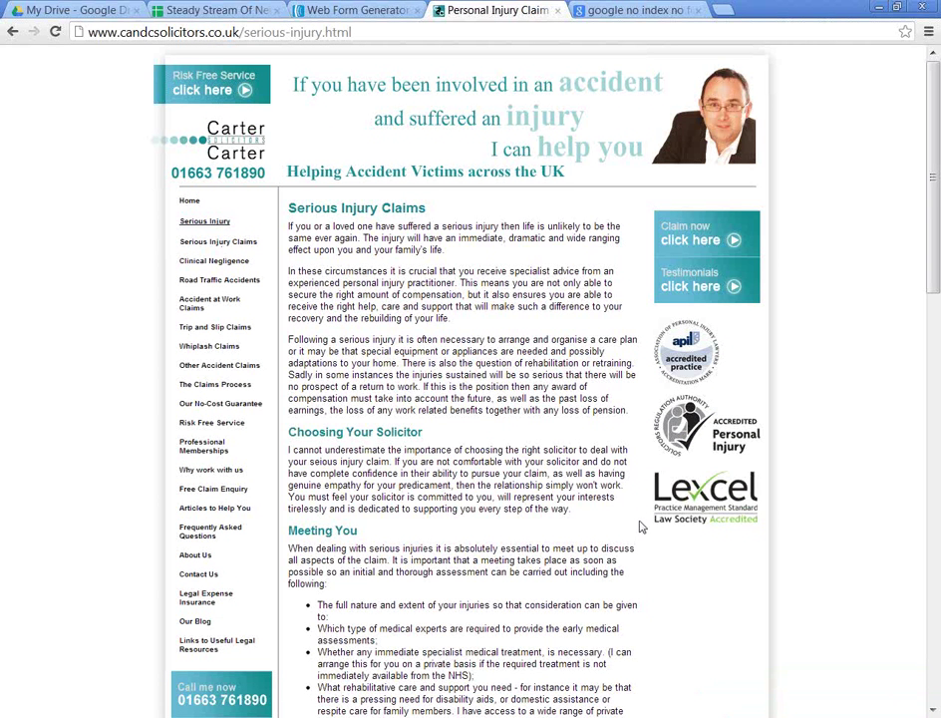
{"action": "left_click", "coordinate": [705, 240]}
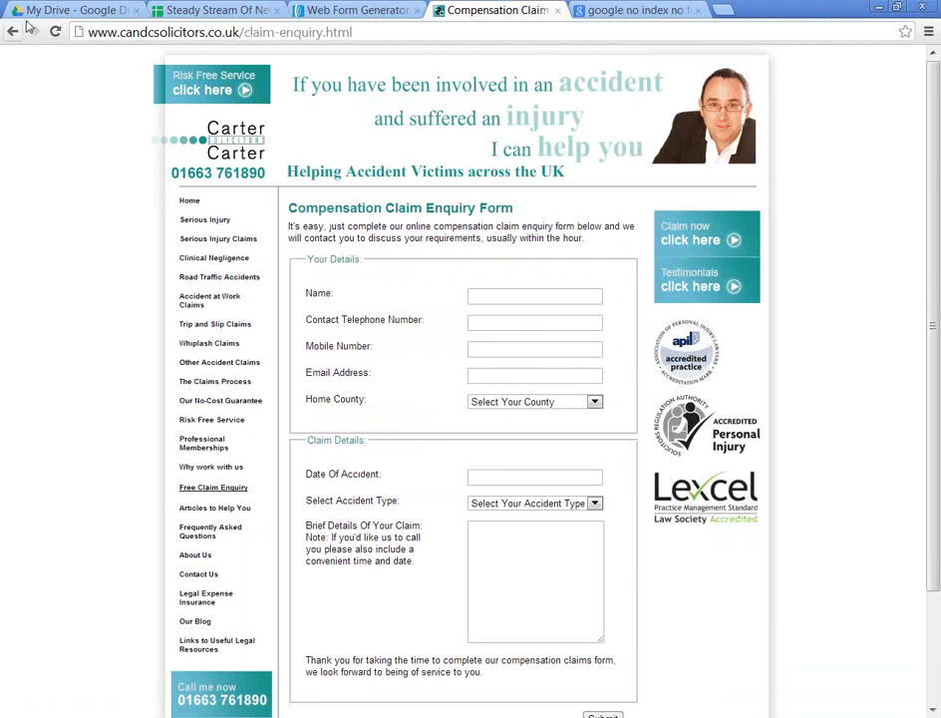
{"action": "left_click", "coordinate": [11, 32]}
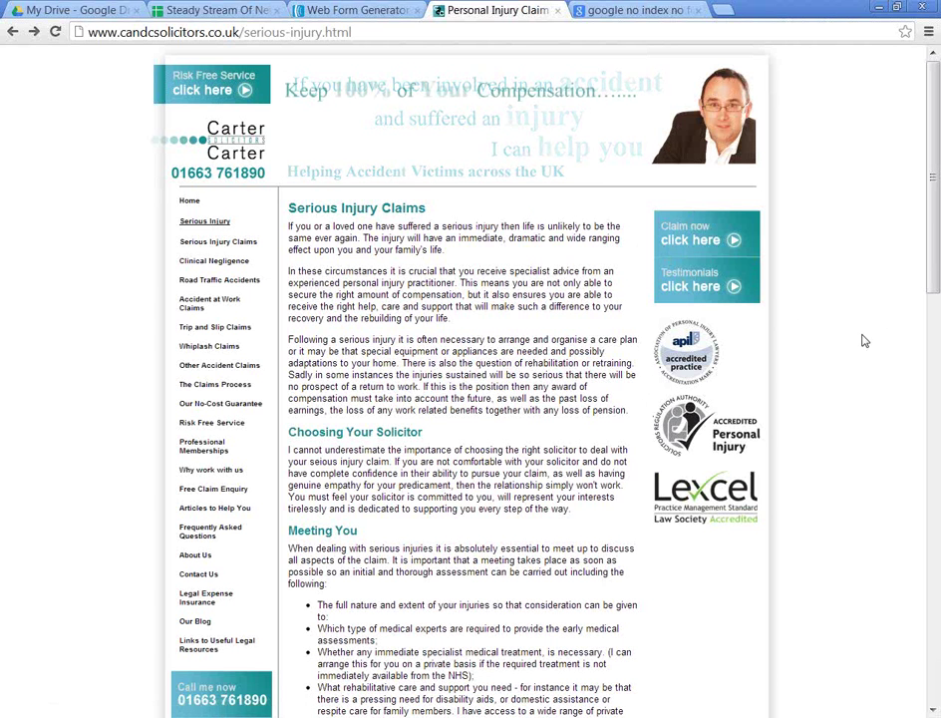
Step: Draw a yellow on-screen annotation toward the logos, then erase it
{"action": "key", "text": "ctrl+2"}
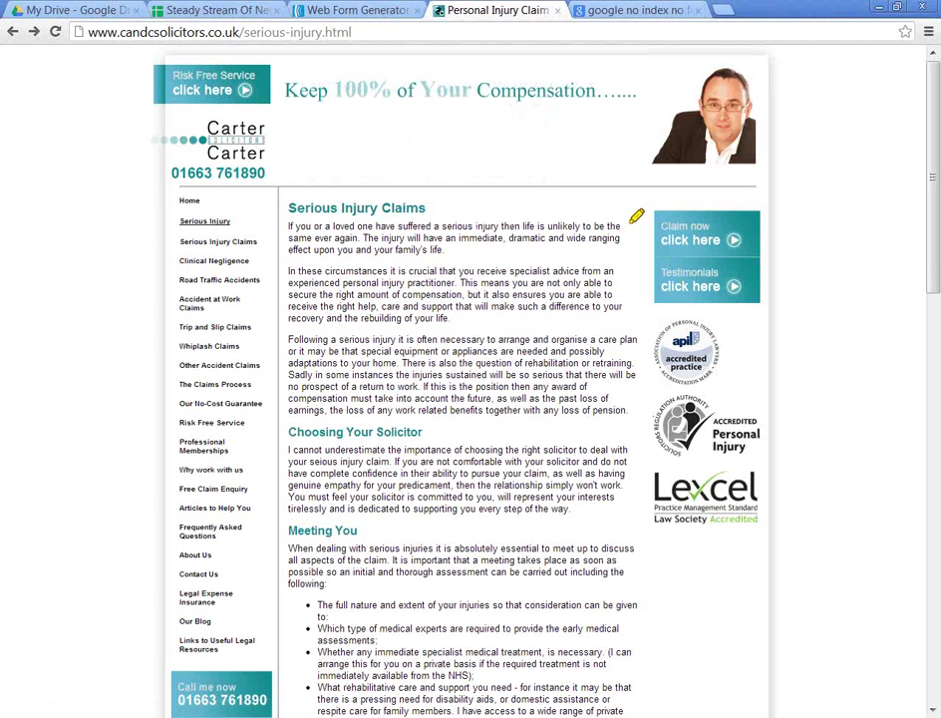
{"action": "mouse_move", "coordinate": [596, 190]}
{"action": "left_mouse_down"}
{"action": "mouse_move", "coordinate": [593, 409]}
{"action": "mouse_move", "coordinate": [655, 532]}
{"action": "mouse_move", "coordinate": [763, 215]}
{"action": "mouse_move", "coordinate": [760, 180]}
{"action": "mouse_move", "coordinate": [588, 189]}
{"action": "left_mouse_up"}
{"action": "key", "text": "e"}
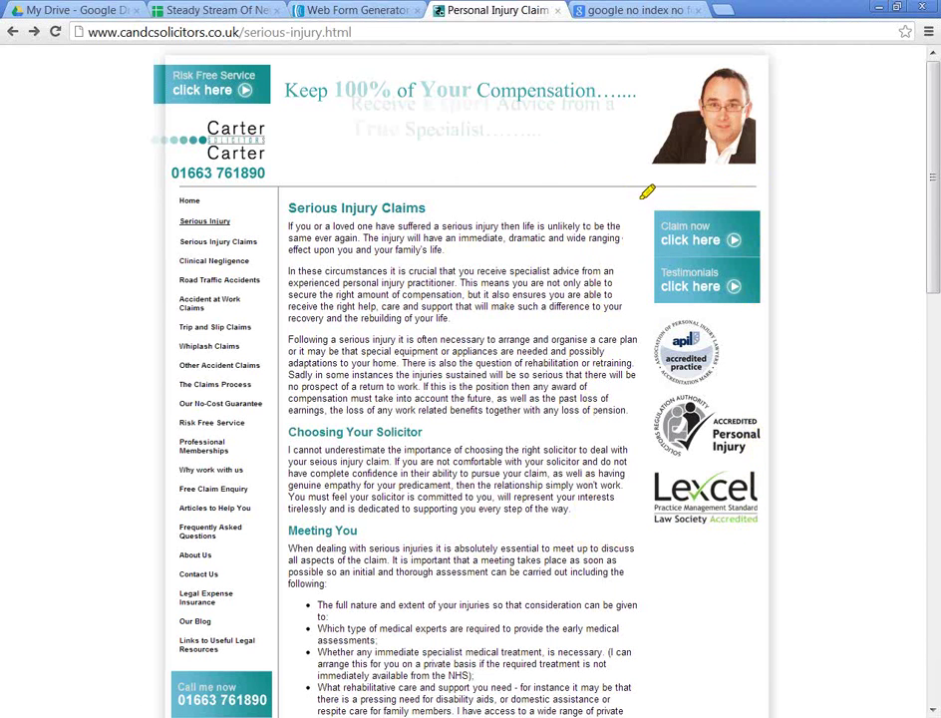
{"action": "key", "text": "Escape"}
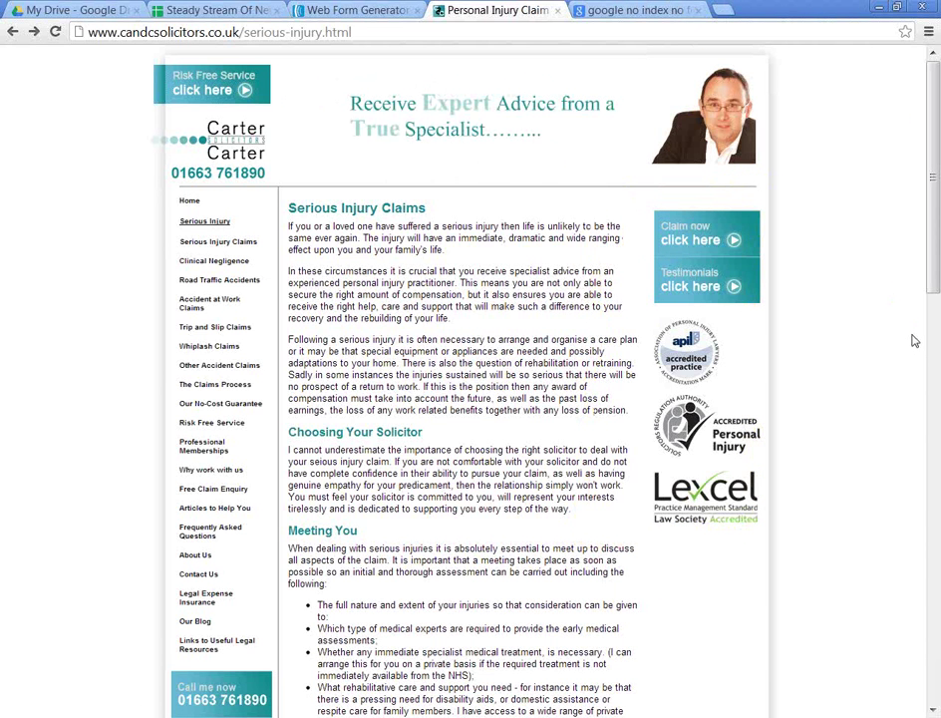
{"action": "left_click", "coordinate": [731, 12]}
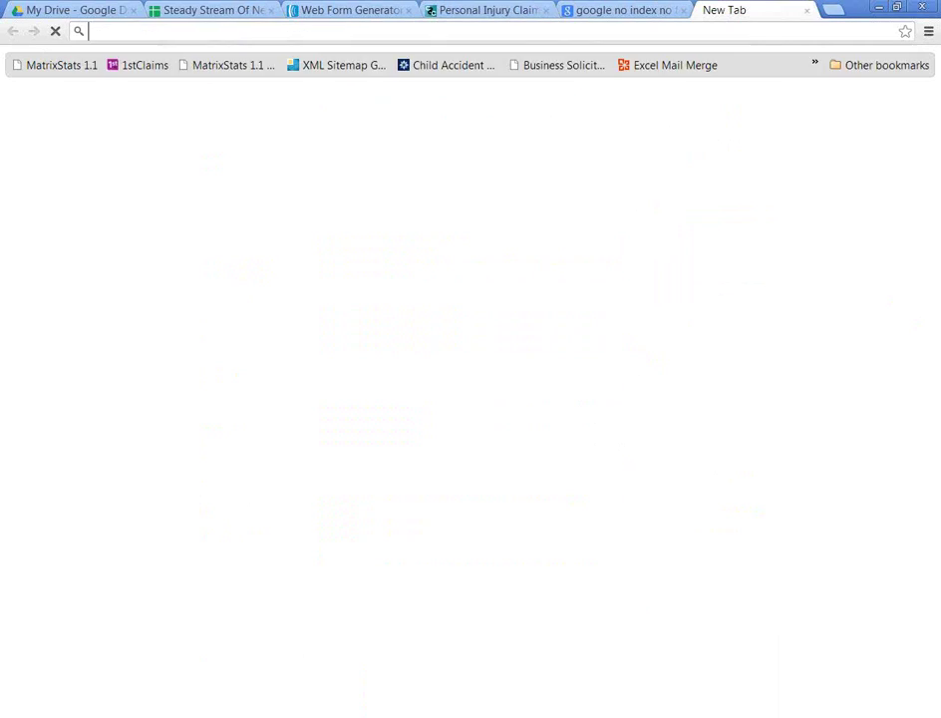
{"action": "type", "text": "1stclaims.co.uk/articles/"}
{"action": "key", "text": "BackSpace"}
{"action": "key", "text": "BackSpace"}
{"action": "key", "text": "BackSpace"}
{"action": "key", "text": "BackSpace"}
{"action": "key", "text": "BackSpace"}
{"action": "key", "text": "BackSpace"}
{"action": "key", "text": "BackSpace"}
{"action": "key", "text": "BackSpace"}
{"action": "key", "text": "BackSpace"}
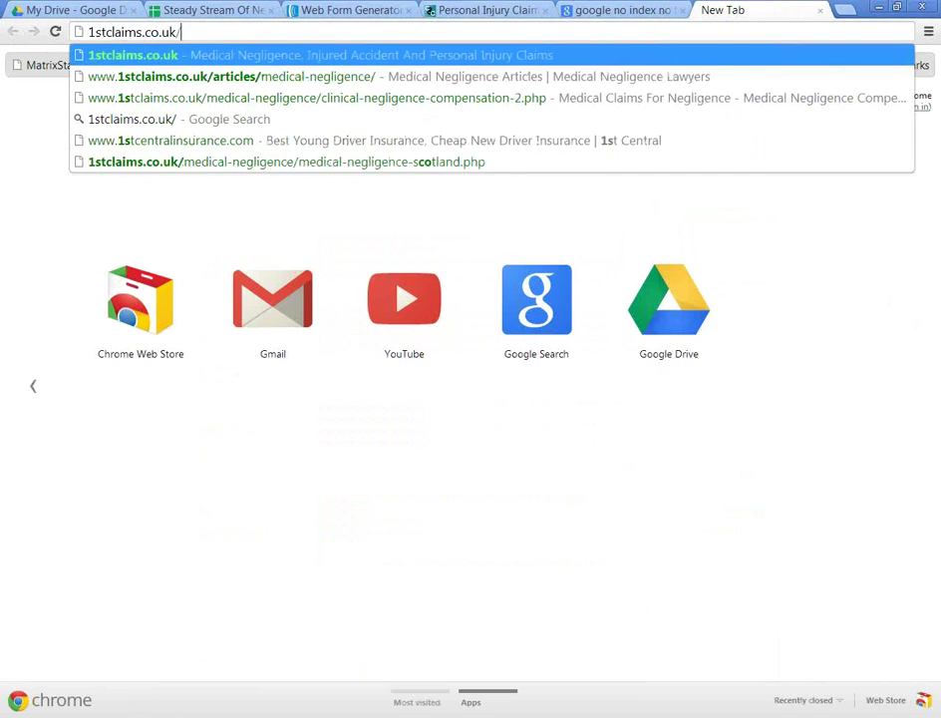
{"action": "key", "text": "Return"}
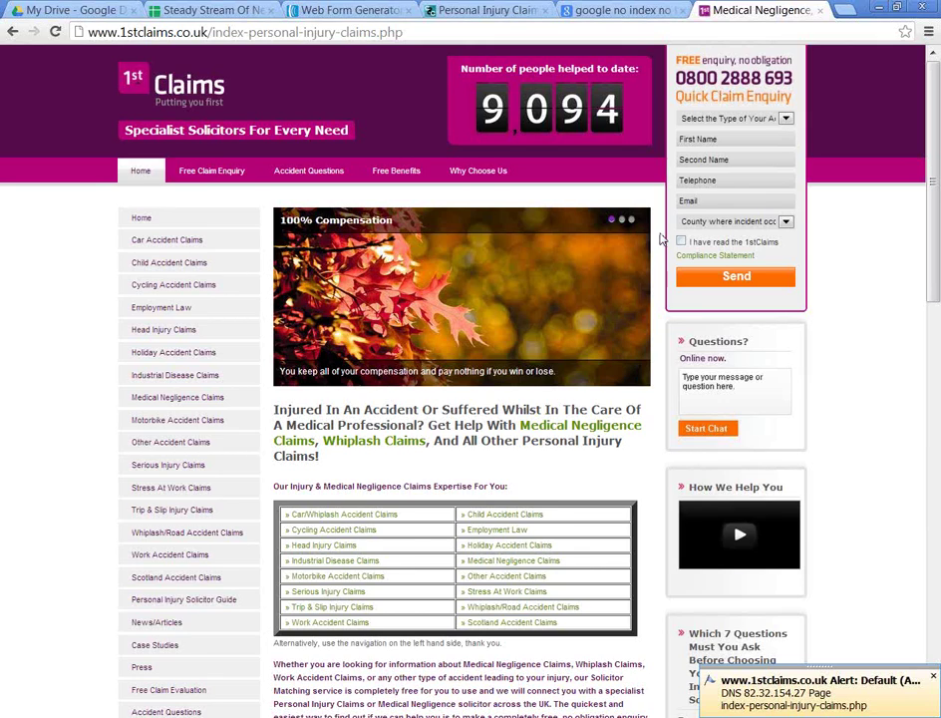
{"action": "left_click", "coordinate": [479, 9]}
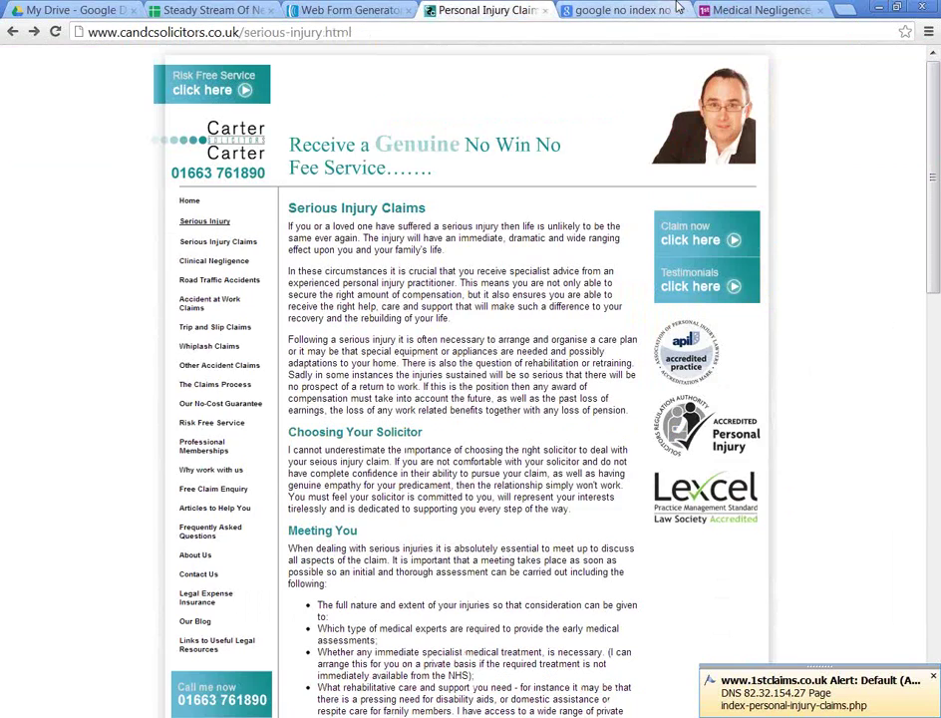
{"action": "left_click", "coordinate": [773, 14]}
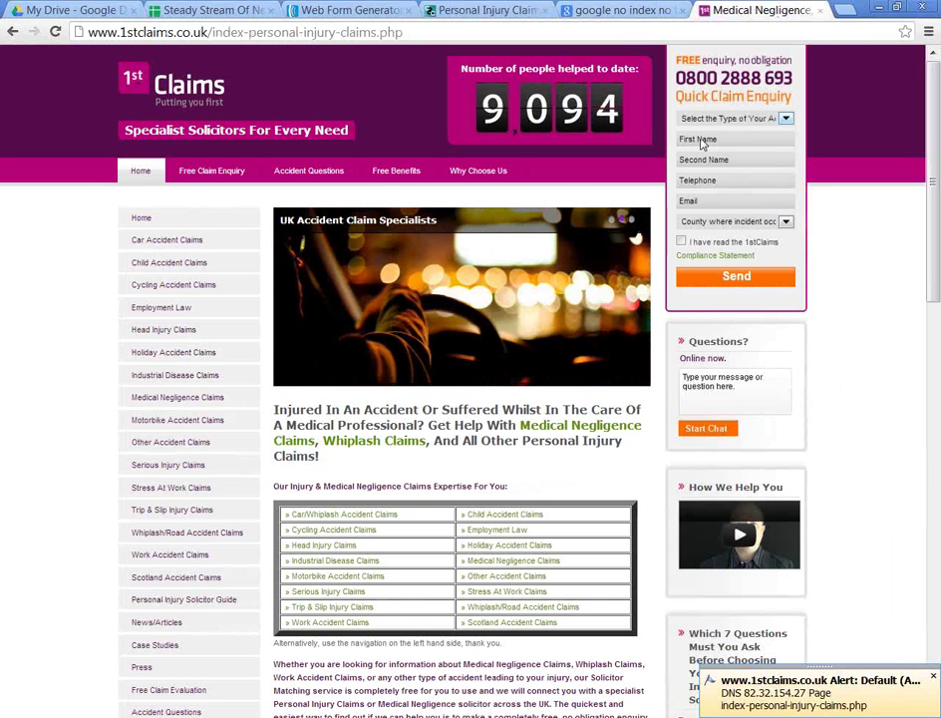
{"action": "left_click", "coordinate": [439, 10]}
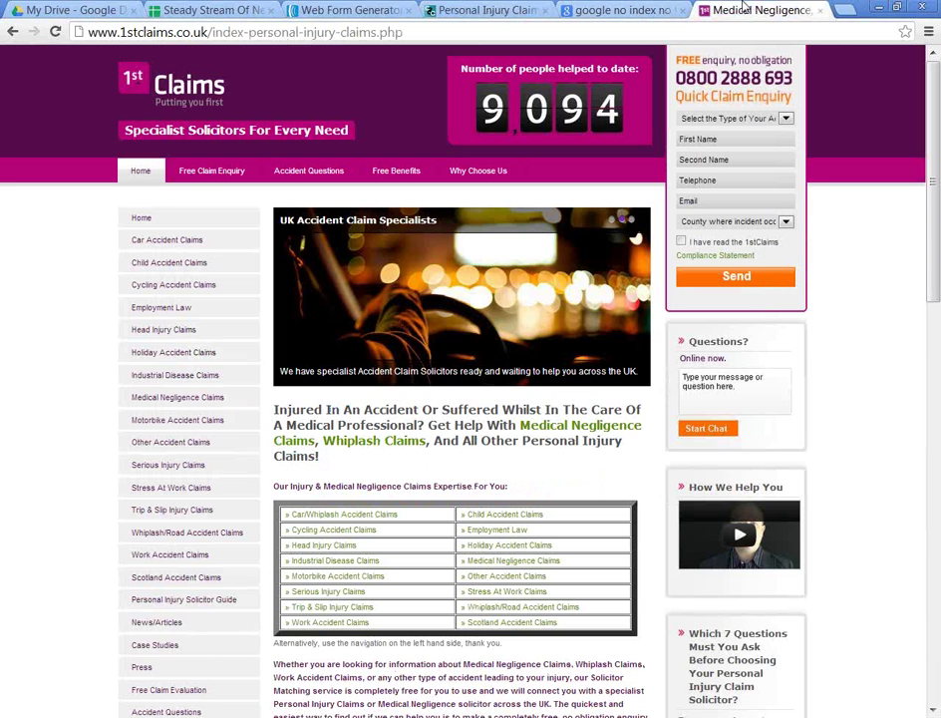
{"action": "left_click", "coordinate": [757, 10]}
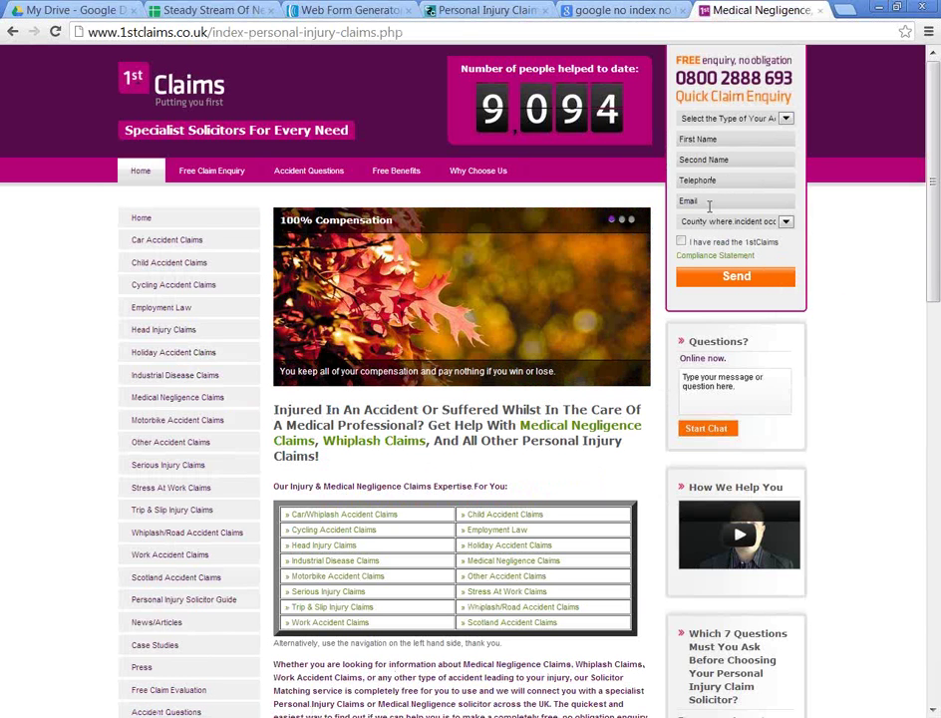
{"action": "left_click", "coordinate": [489, 10]}
{"action": "scroll", "coordinate": [682, 325], "scroll_direction": "down", "scroll_amount": 12}
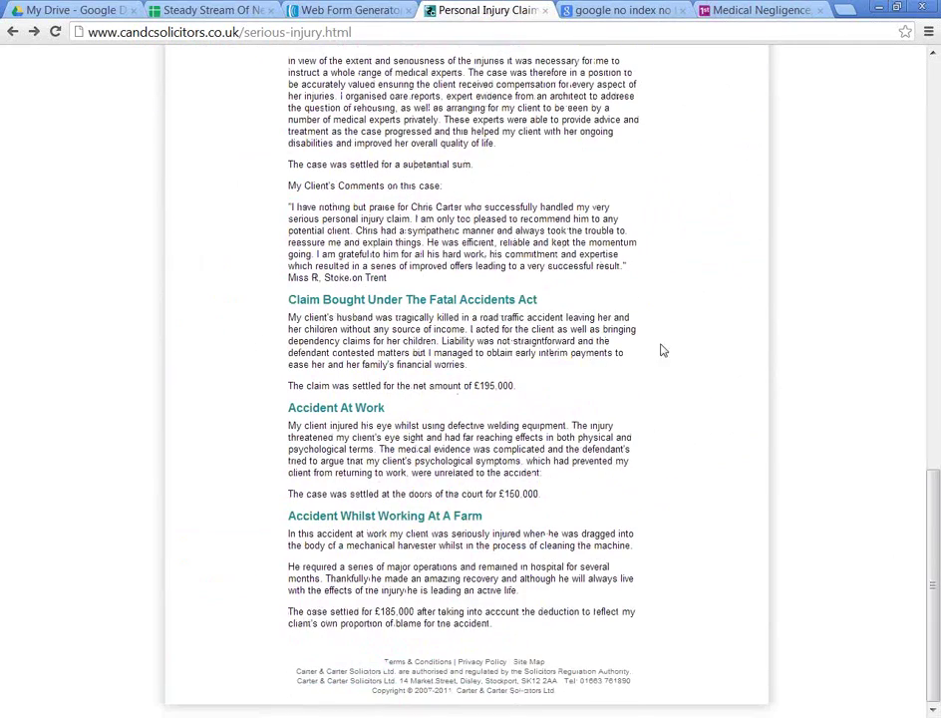
{"action": "left_click_drag", "start_coordinate": [511, 624], "coordinate": [281, 569]}
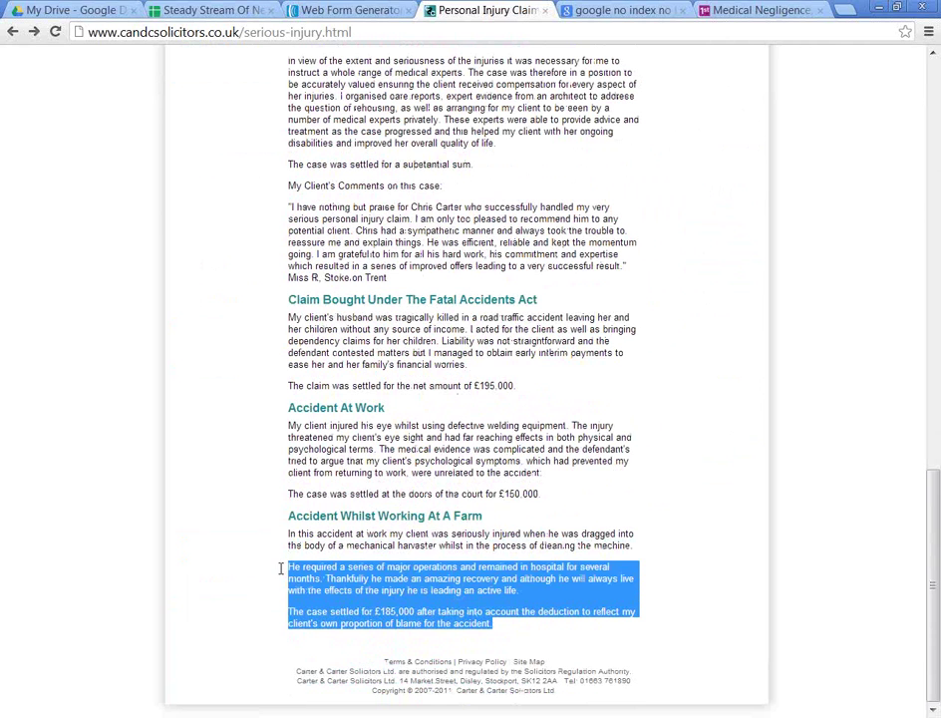
{"action": "double_click", "coordinate": [338, 590]}
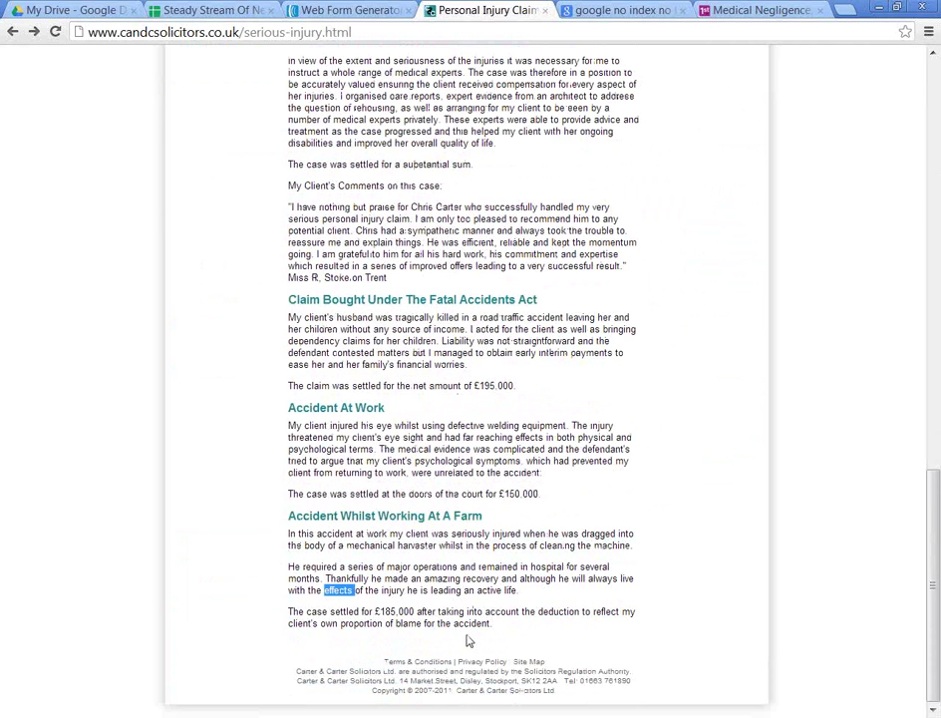
{"action": "triple_click", "coordinate": [551, 633]}
{"action": "left_click_drag", "start_coordinate": [470, 623], "coordinate": [464, 623]}
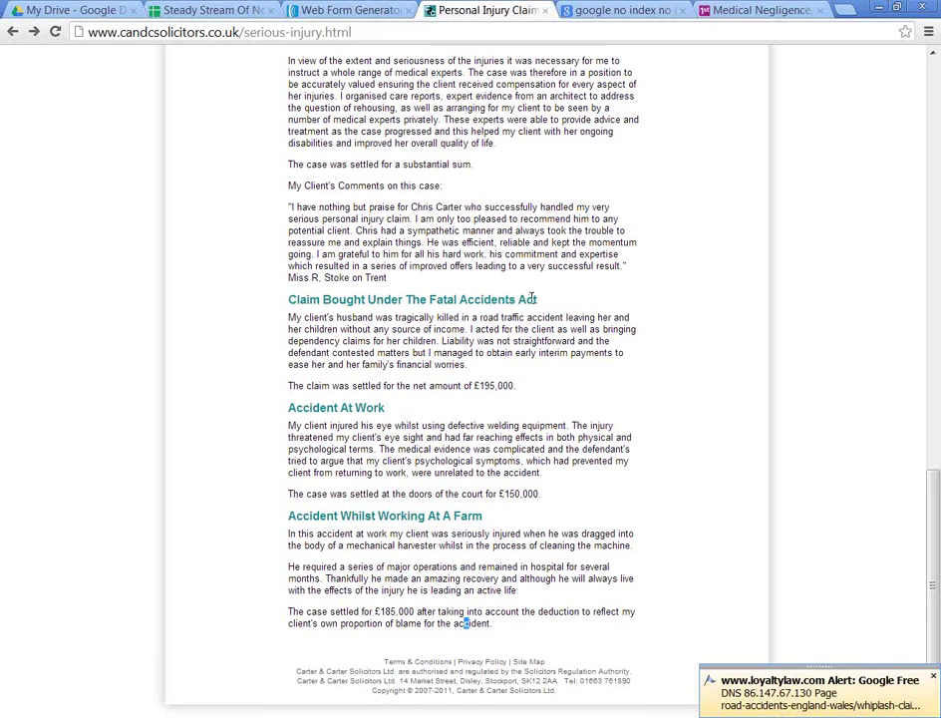
{"action": "scroll", "coordinate": [533, 297], "scroll_direction": "up", "scroll_amount": 20}
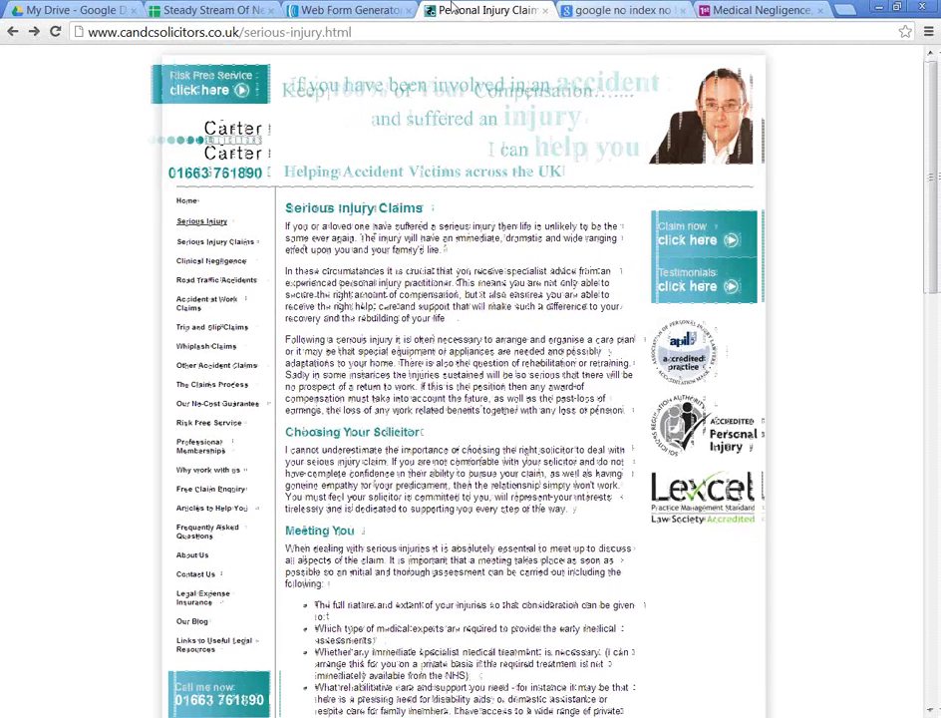
Step: Drag the form's resize handle left so the Smarter Carter Legal News header wraps
{"action": "left_click", "coordinate": [349, 9]}
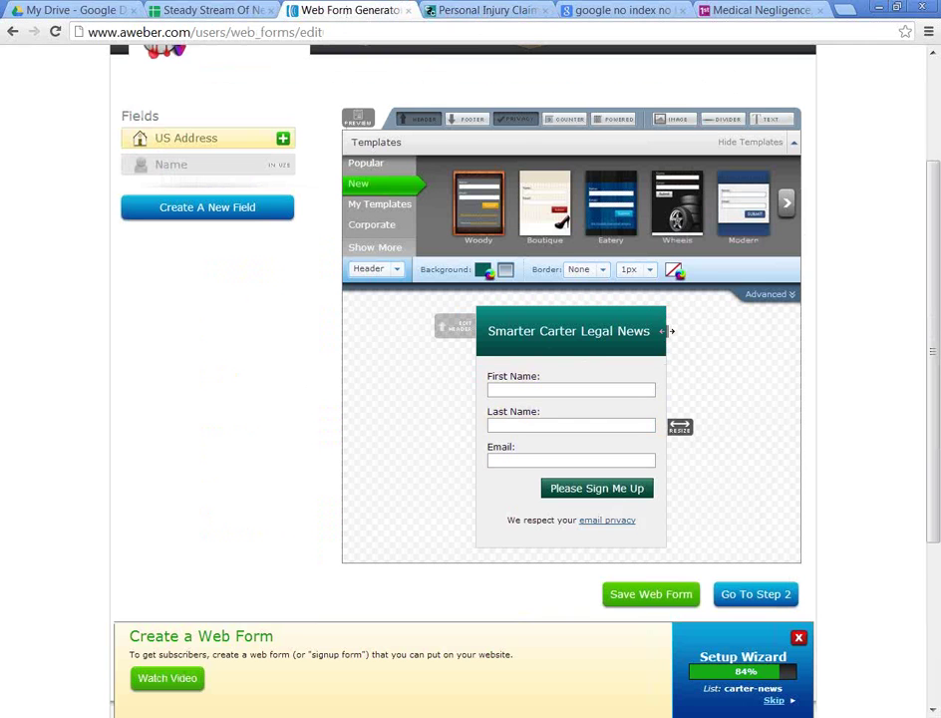
{"action": "left_click_drag", "start_coordinate": [669, 331], "coordinate": [581, 331]}
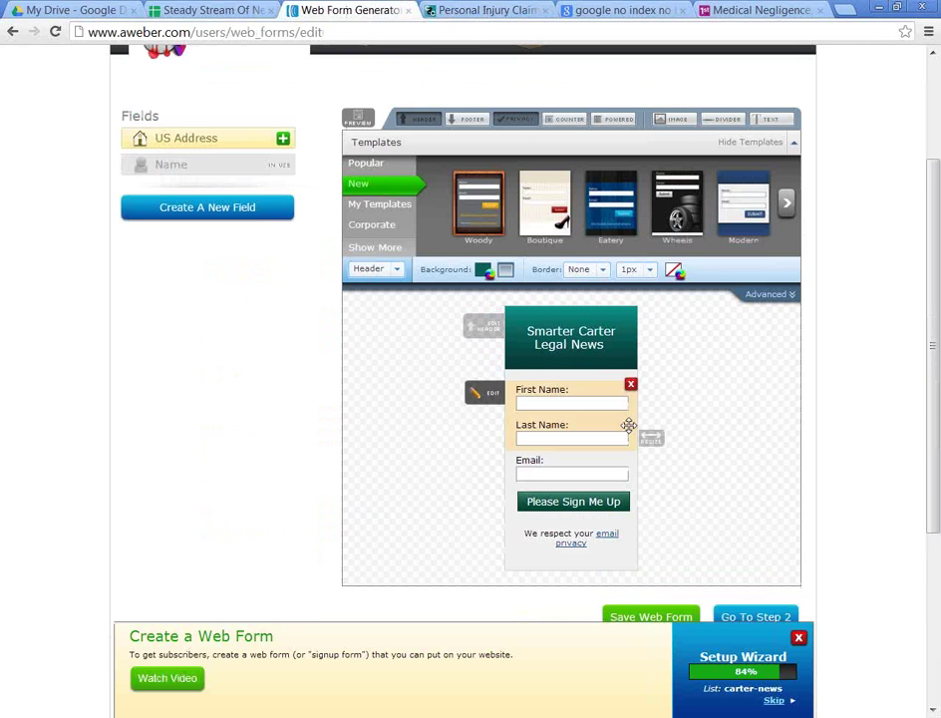
{"action": "left_click", "coordinate": [440, 8]}
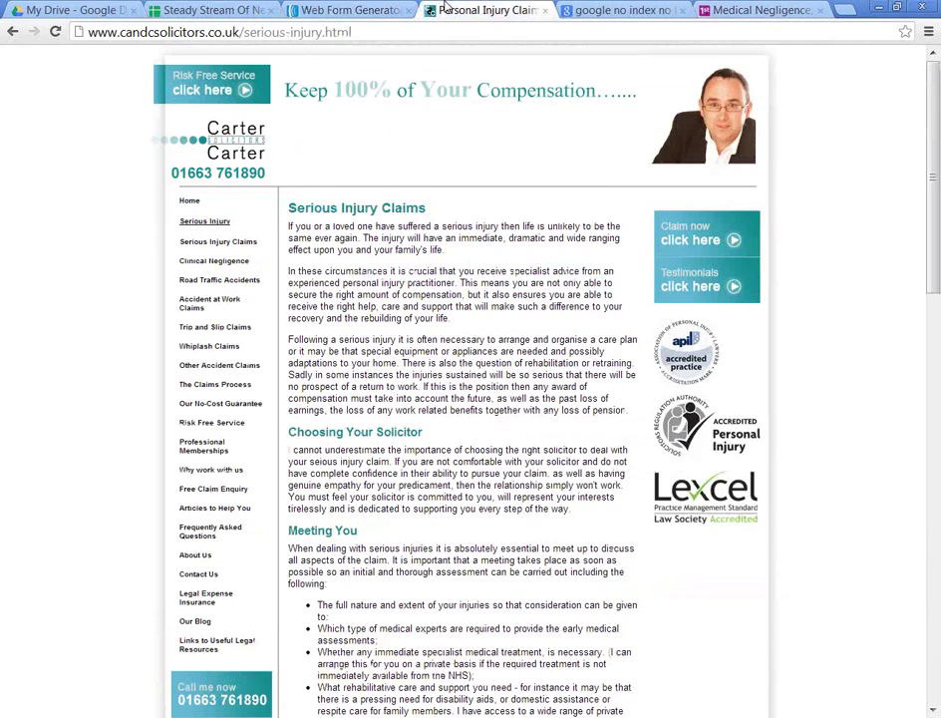
{"action": "left_click", "coordinate": [382, 8]}
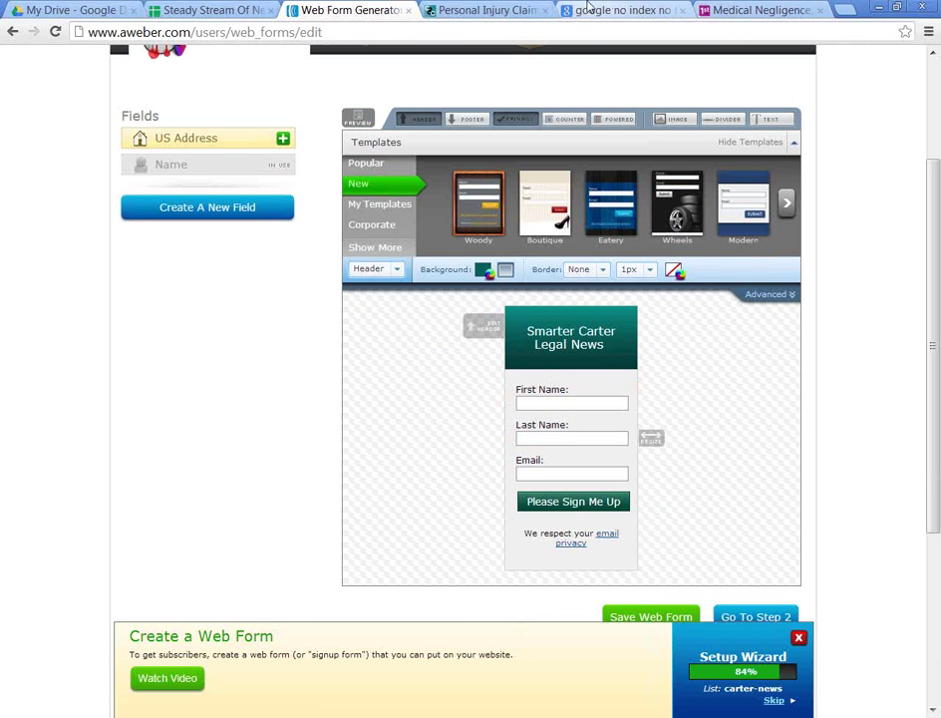
Step: Review the solicitors' serious injury page, then return to the web form editor
{"action": "left_click", "coordinate": [483, 9]}
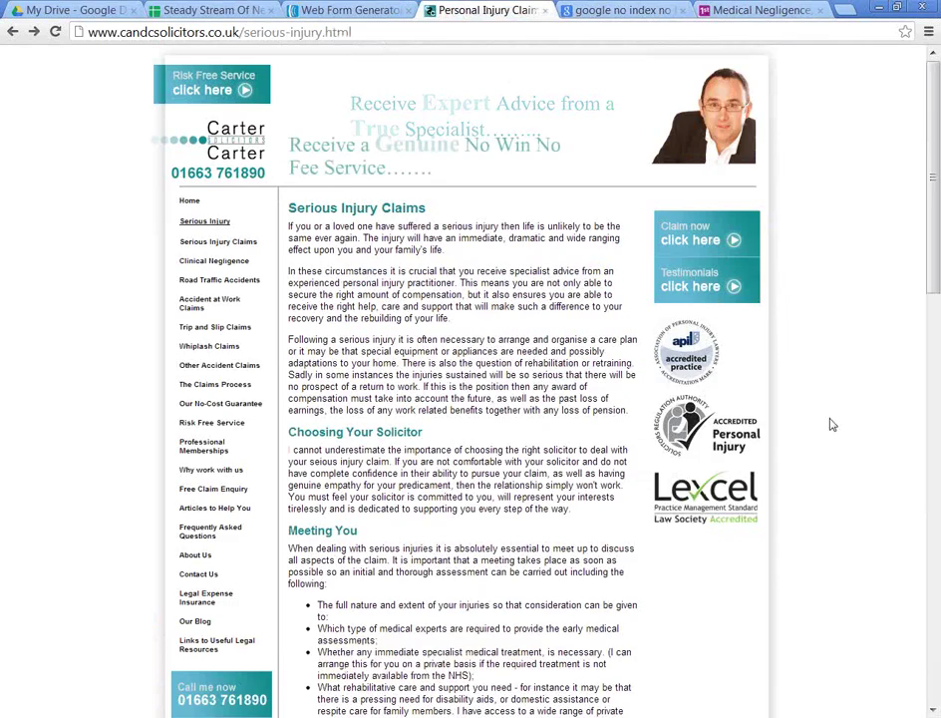
{"action": "scroll", "coordinate": [755, 444], "scroll_direction": "down", "scroll_amount": 2}
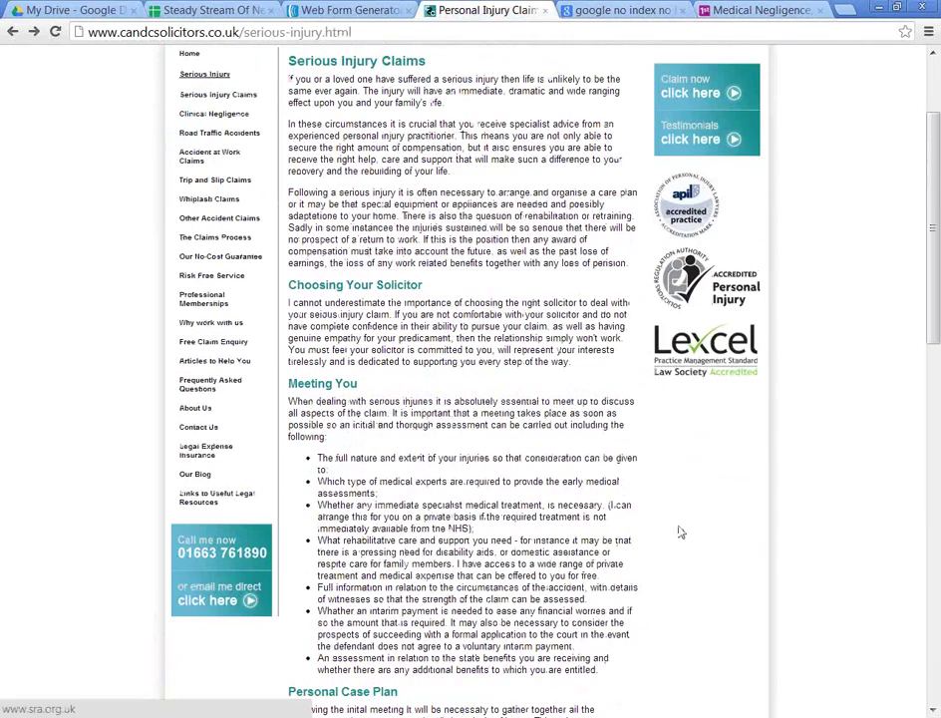
{"action": "scroll", "coordinate": [638, 507], "scroll_direction": "down", "scroll_amount": 3}
{"action": "scroll", "coordinate": [626, 528], "scroll_direction": "up", "scroll_amount": 3}
{"action": "scroll", "coordinate": [619, 560], "scroll_direction": "up", "scroll_amount": 2}
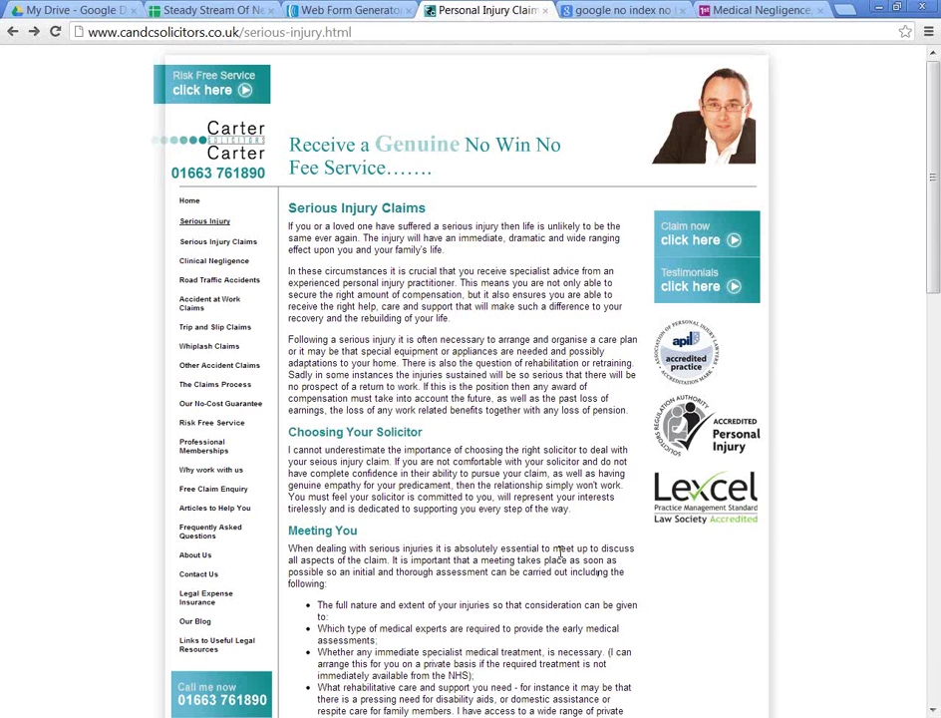
{"action": "left_click", "coordinate": [351, 9]}
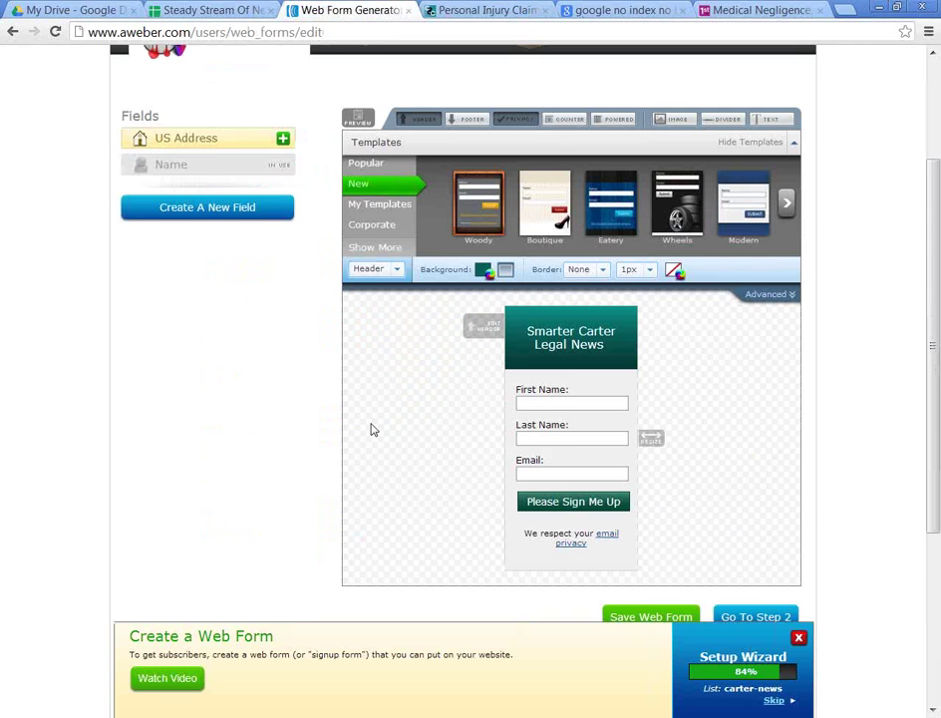
{"action": "scroll", "coordinate": [372, 429], "scroll_direction": "down", "scroll_amount": 2}
Step: On the Settings step, replace 'My Web Form' with 'carter News 1' as the form name
{"action": "left_click", "coordinate": [739, 544]}
{"action": "left_click", "coordinate": [286, 350]}
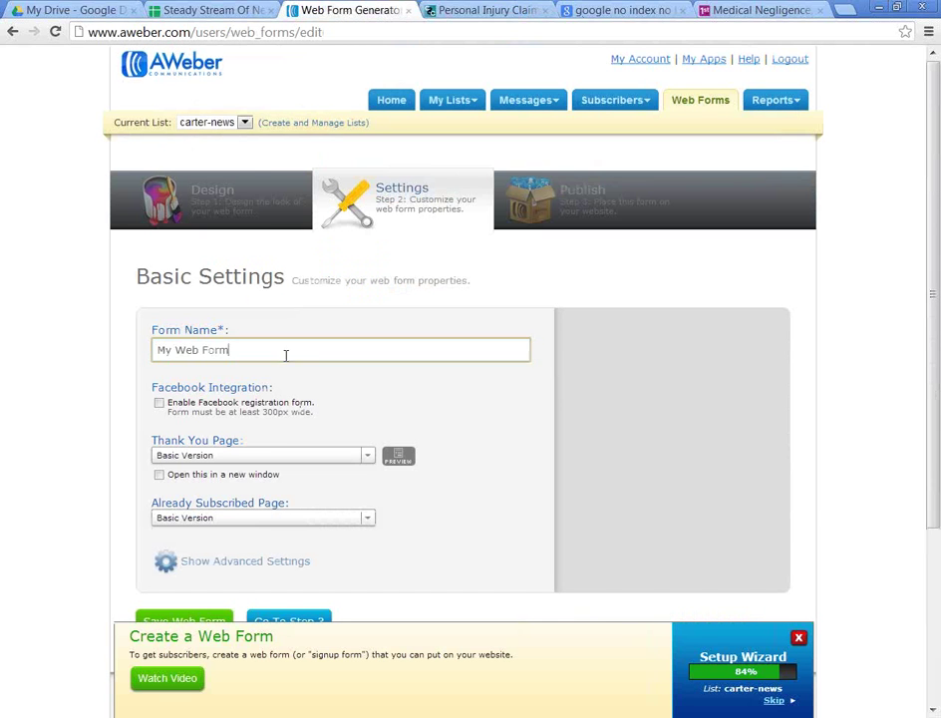
{"action": "left_click_drag", "start_coordinate": [286, 351], "coordinate": [78, 351]}
{"action": "type", "text": "c"}
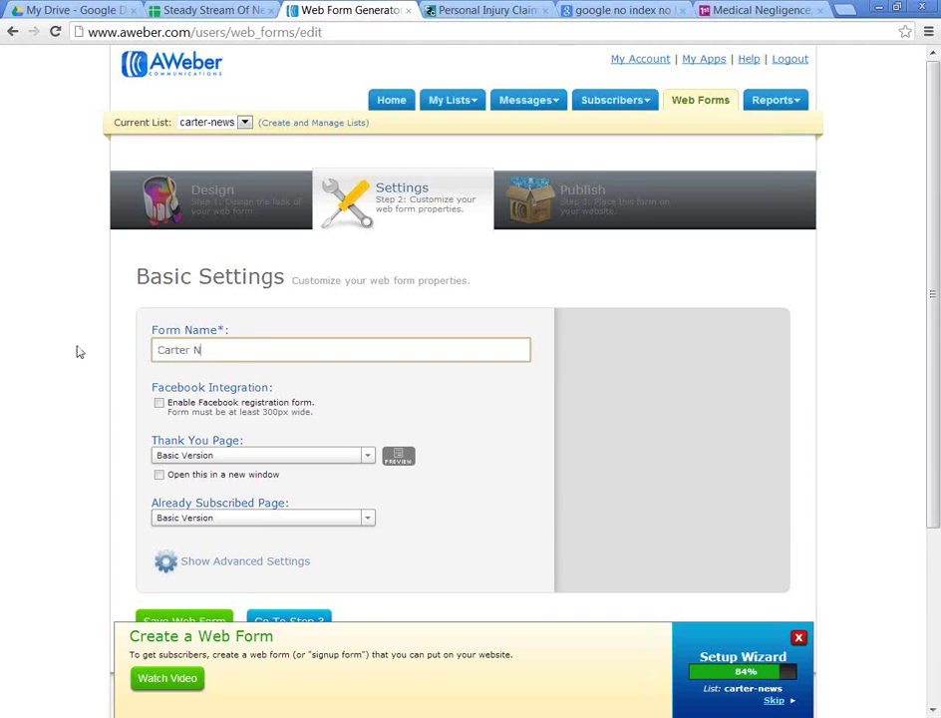
{"action": "type", "text": "arter News 1"}
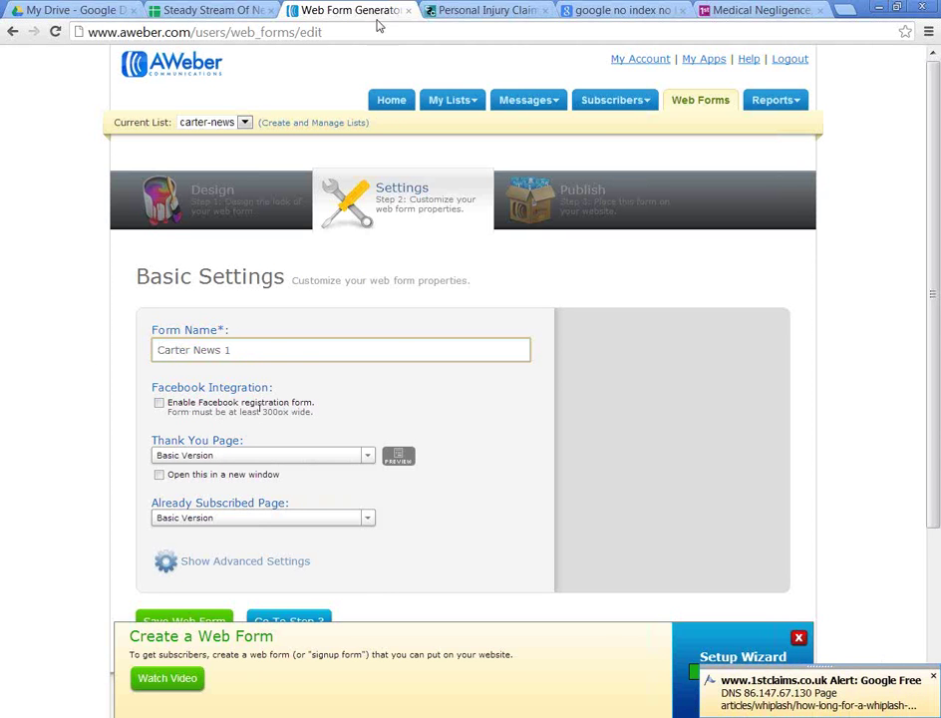
{"action": "key", "text": "ctrl+Tab"}
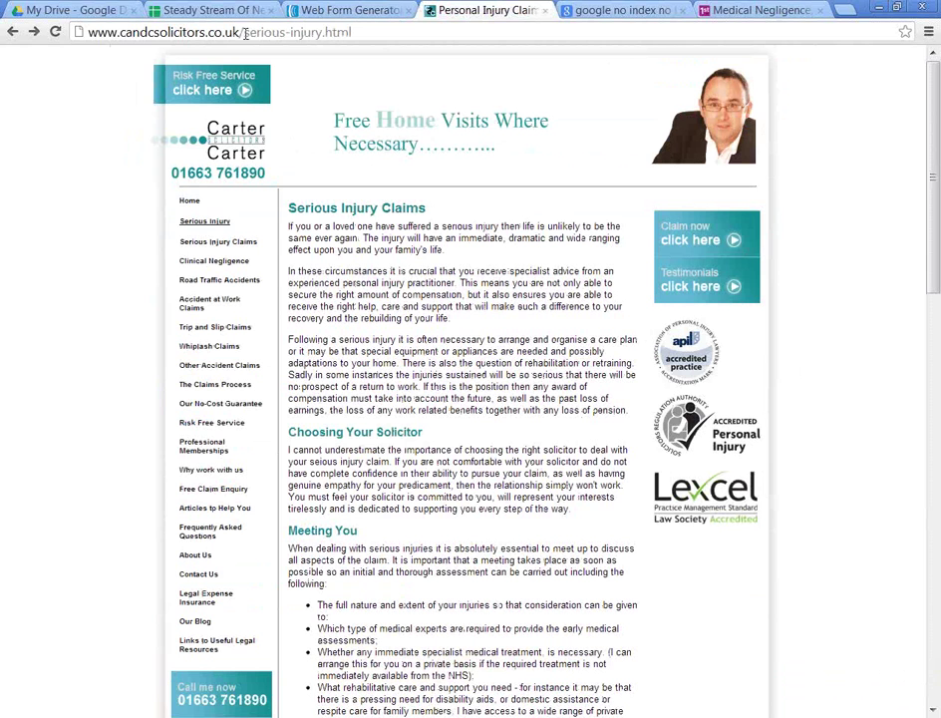
Step: Load /please-verify.htm on the Carter site, which returns Not Found
{"action": "left_click_drag", "start_coordinate": [244, 33], "coordinate": [357, 33]}
{"action": "type", "text": "please-ver"}
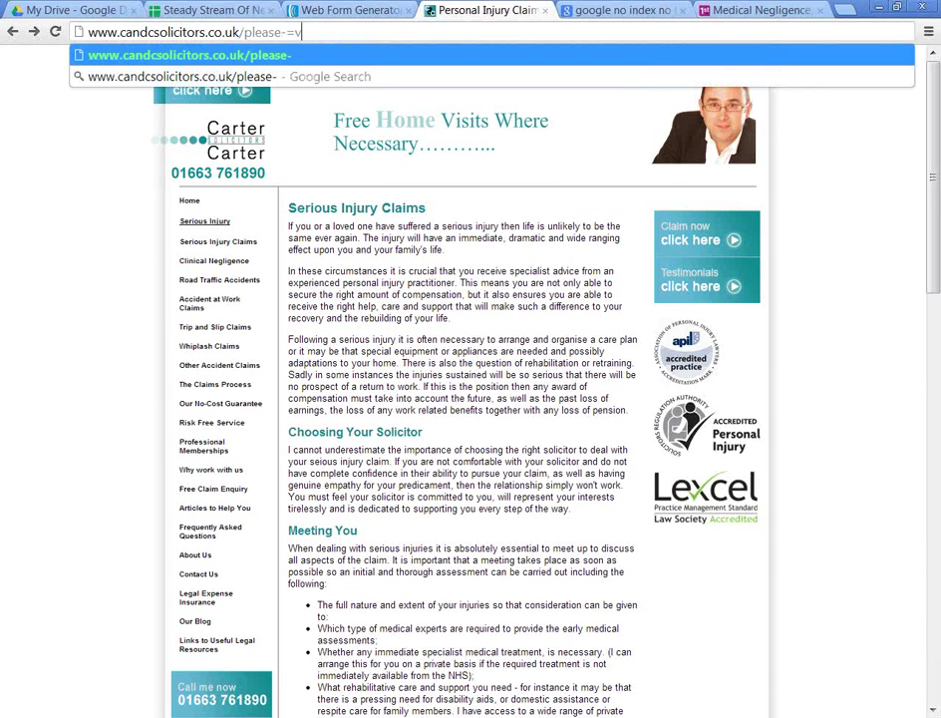
{"action": "type", "text": "ify.htm"}
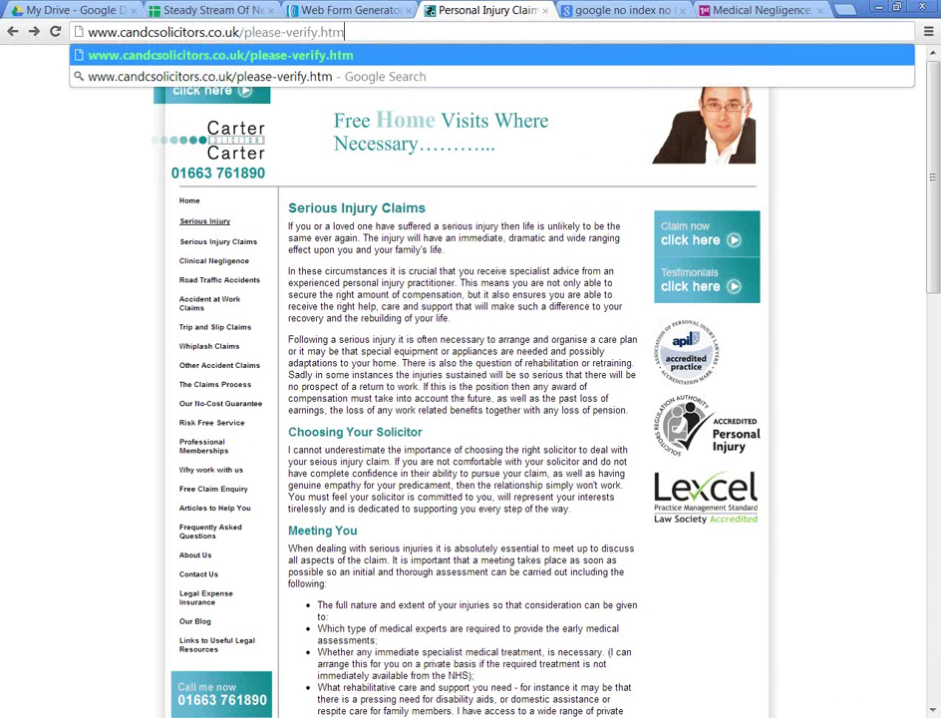
{"action": "key", "text": "Return"}
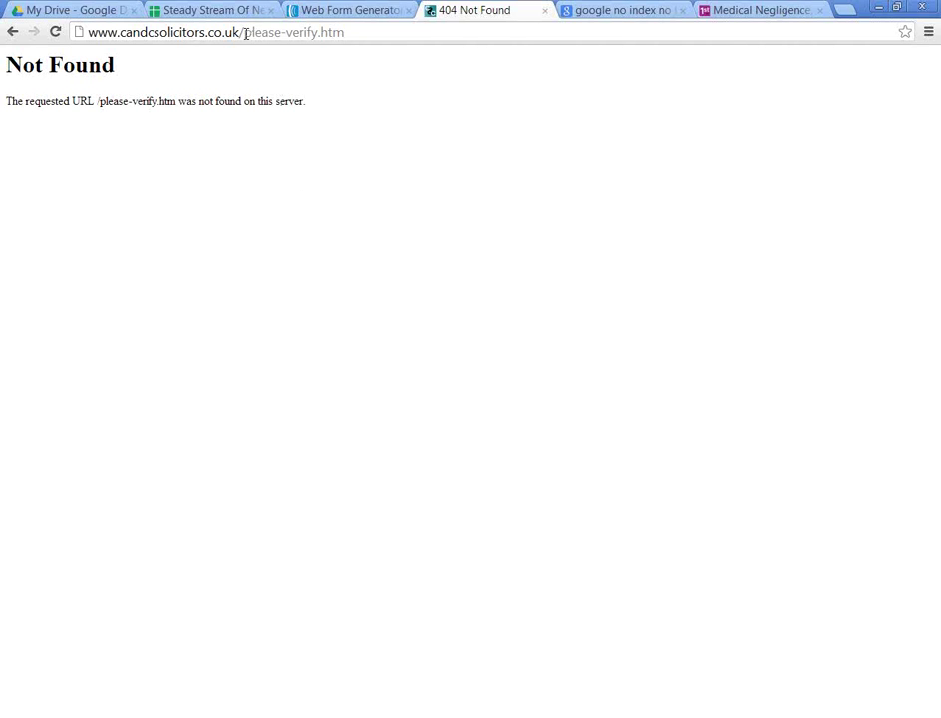
{"action": "left_click_drag", "start_coordinate": [246, 33], "coordinate": [410, 34]}
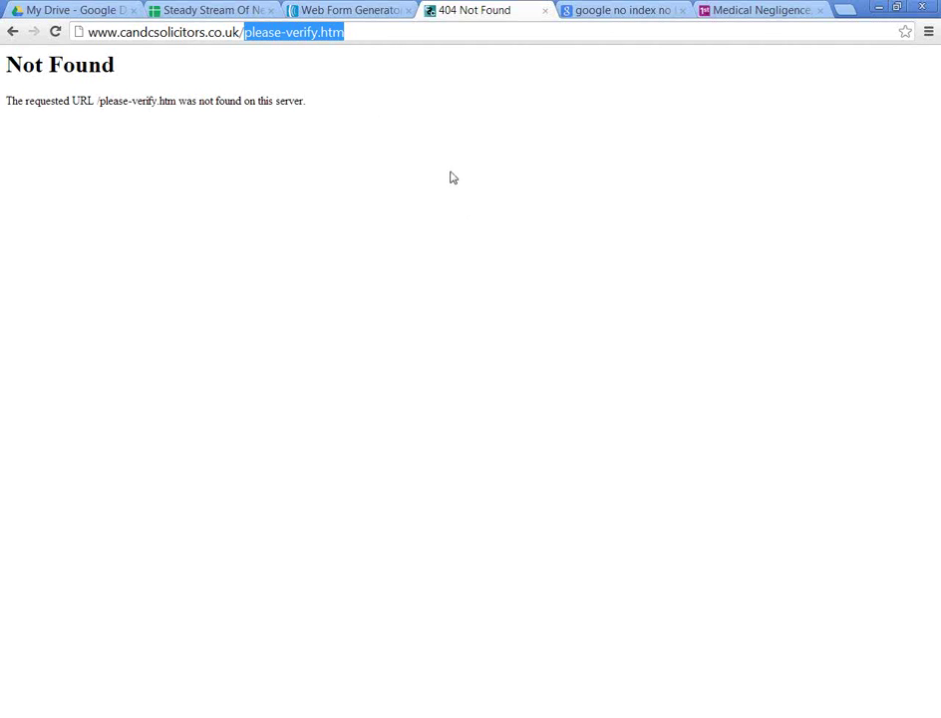
Step: Load samsonconsulting.co.uk/carter in the Google tab and check its missing-page notice
{"action": "left_click", "coordinate": [596, 10]}
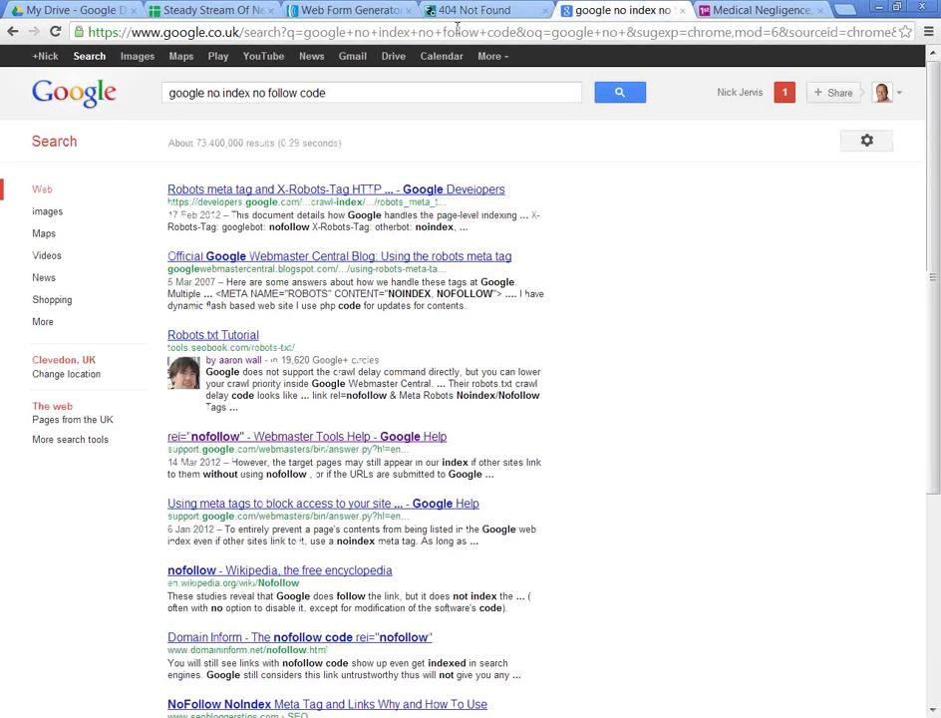
{"action": "left_click", "coordinate": [457, 27]}
{"action": "type", "text": "samsonconsulting.co.uk/"}
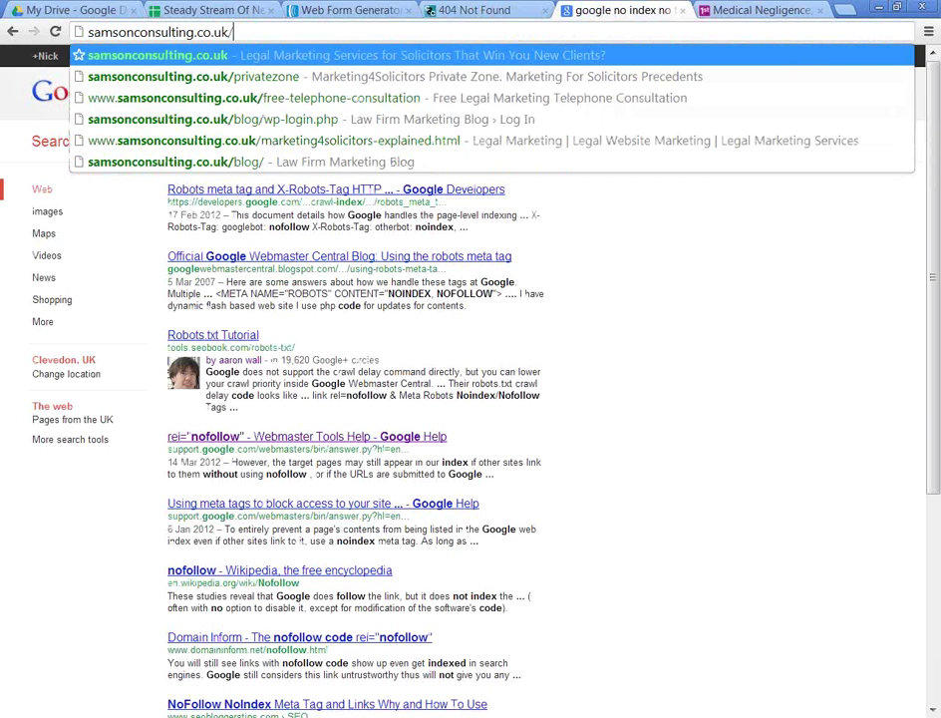
{"action": "type", "text": "carter"}
{"action": "key", "text": "Return"}
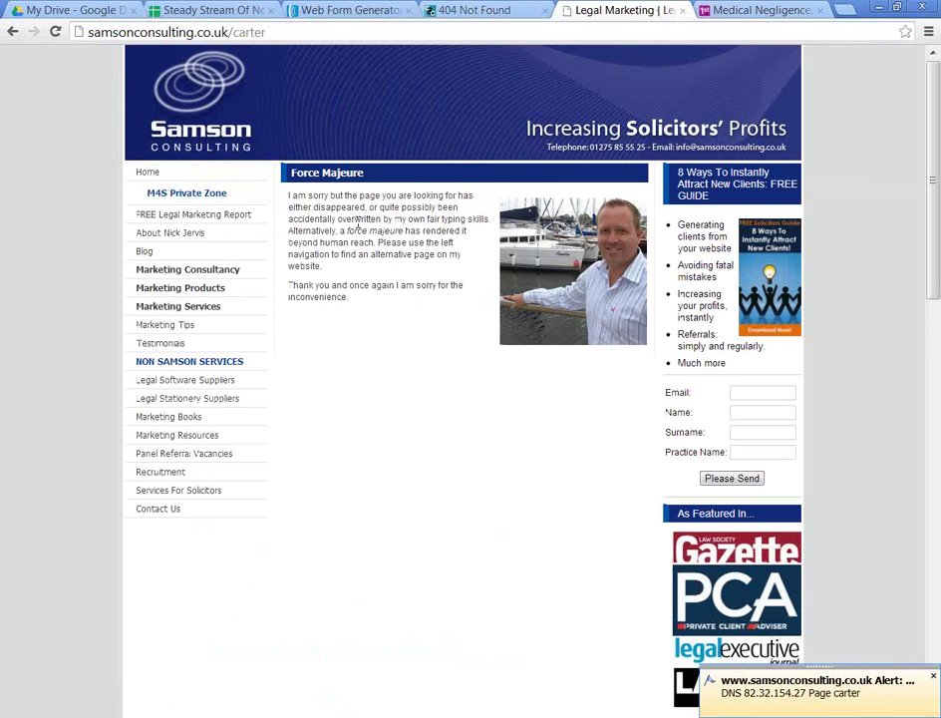
{"action": "left_click_drag", "start_coordinate": [347, 184], "coordinate": [377, 230]}
{"action": "left_click", "coordinate": [423, 284]}
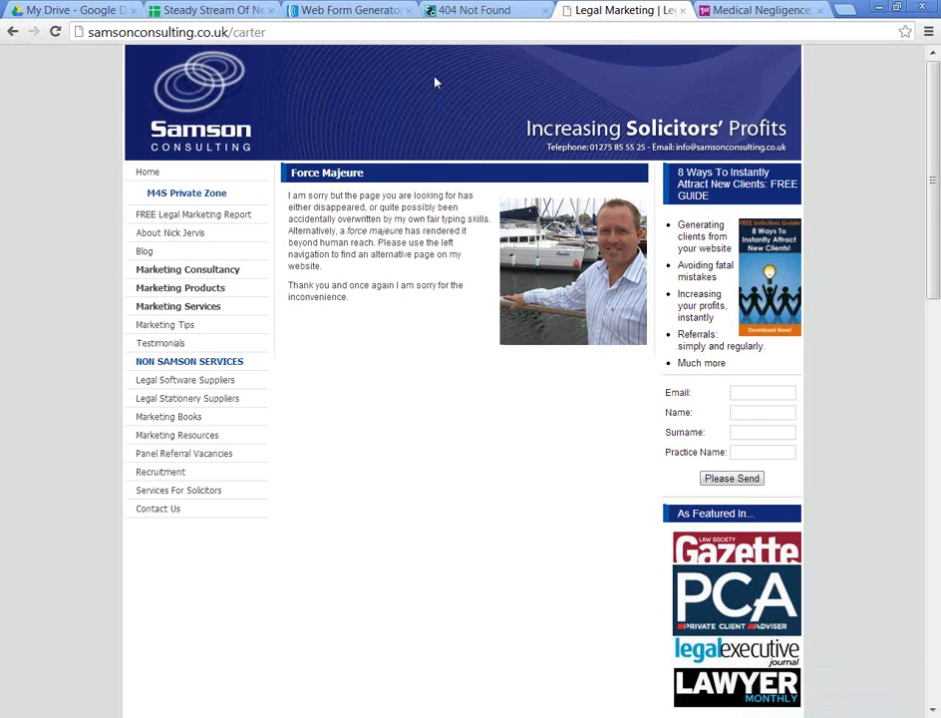
Step: Try the /nick address on the Carter site, which also returns Not Found
{"action": "left_click", "coordinate": [462, 10]}
{"action": "left_click_drag", "start_coordinate": [245, 32], "coordinate": [606, 78]}
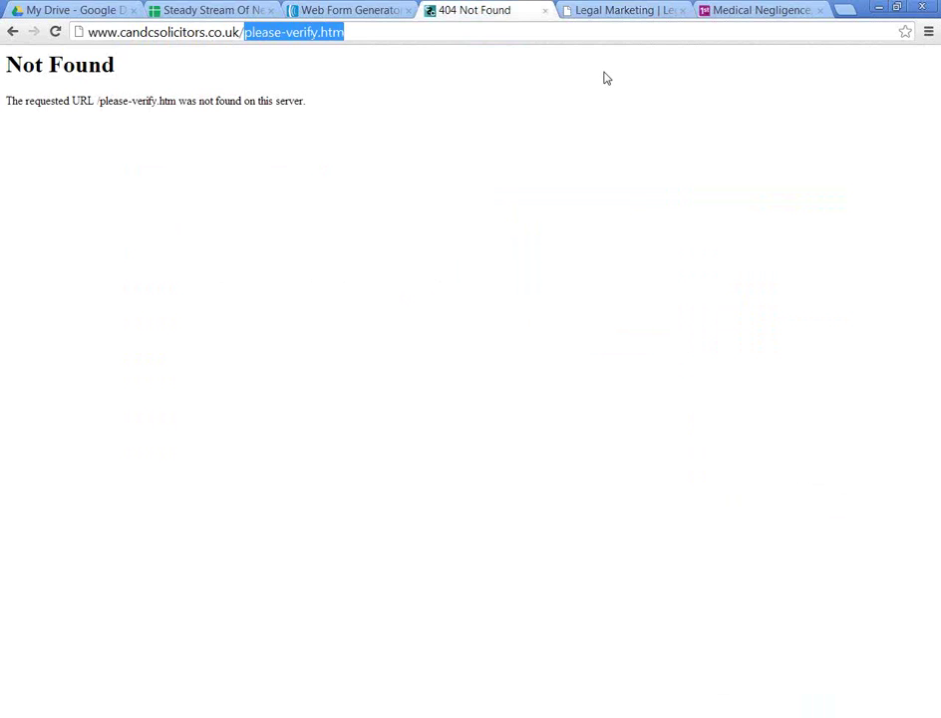
{"action": "type", "text": "nick"}
{"action": "key", "text": "Return"}
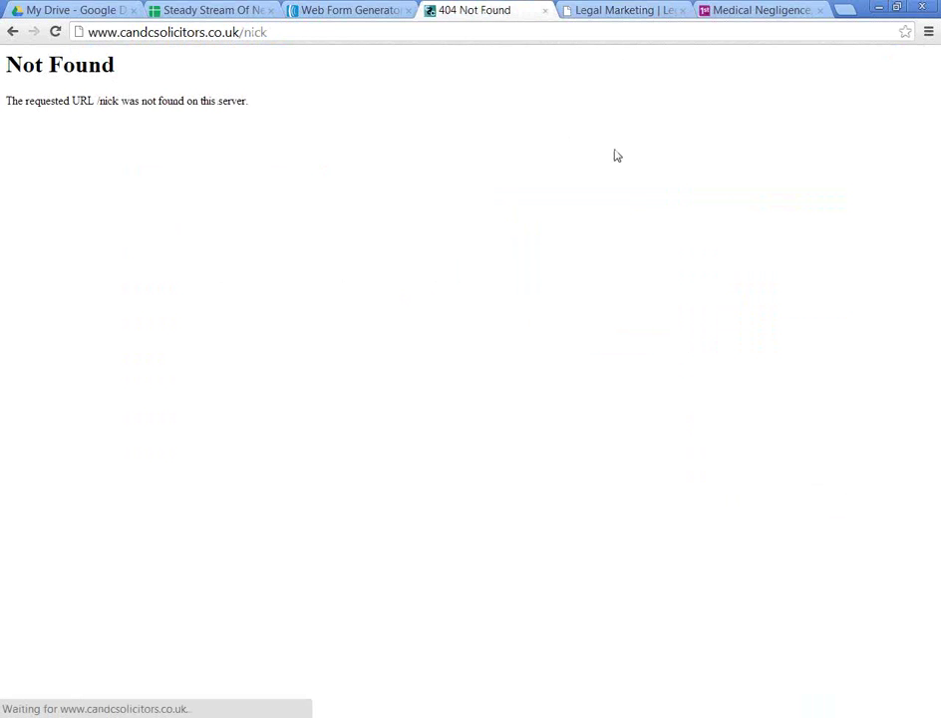
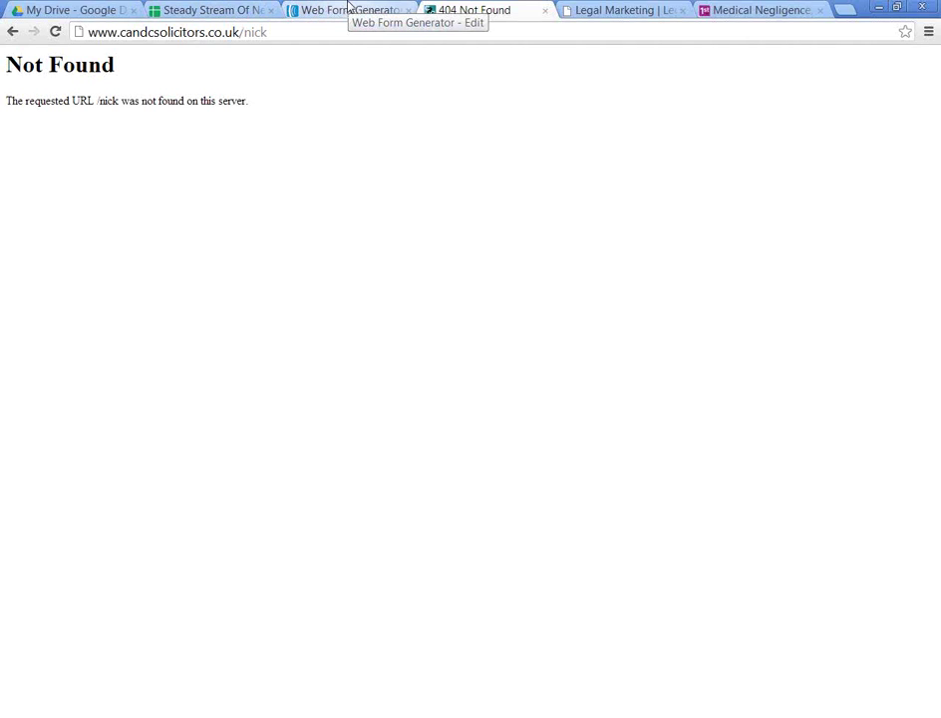
Step: Save Carter News 1 with the basic thank-you page and return to the Web Forms list
{"action": "left_click", "coordinate": [348, 8]}
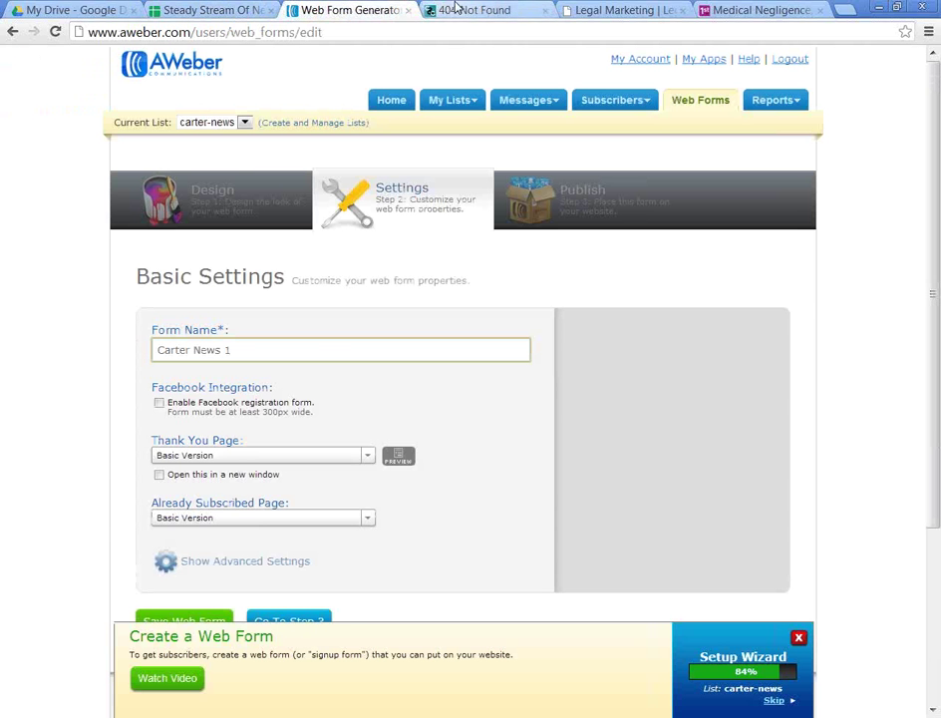
{"action": "scroll", "coordinate": [418, 434], "scroll_direction": "down", "scroll_amount": 3}
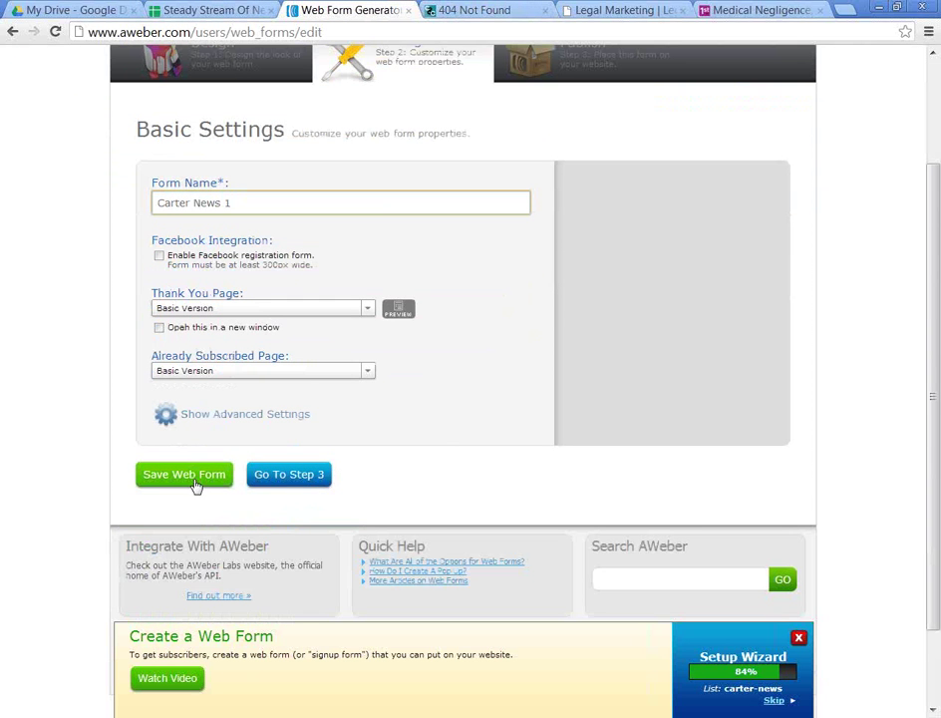
{"action": "left_click", "coordinate": [239, 310]}
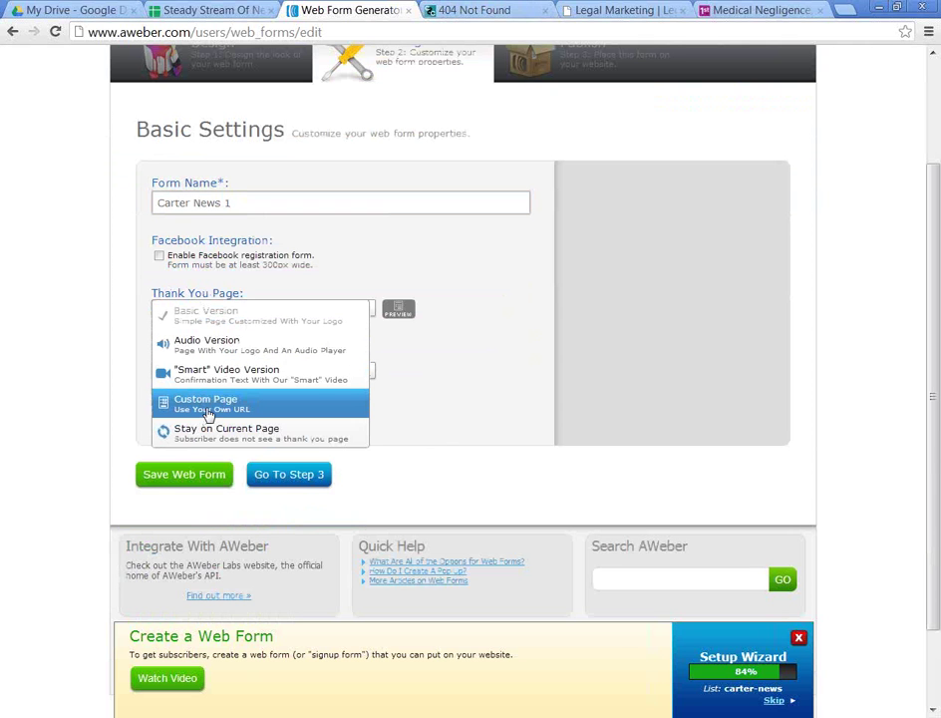
{"action": "left_click", "coordinate": [87, 302]}
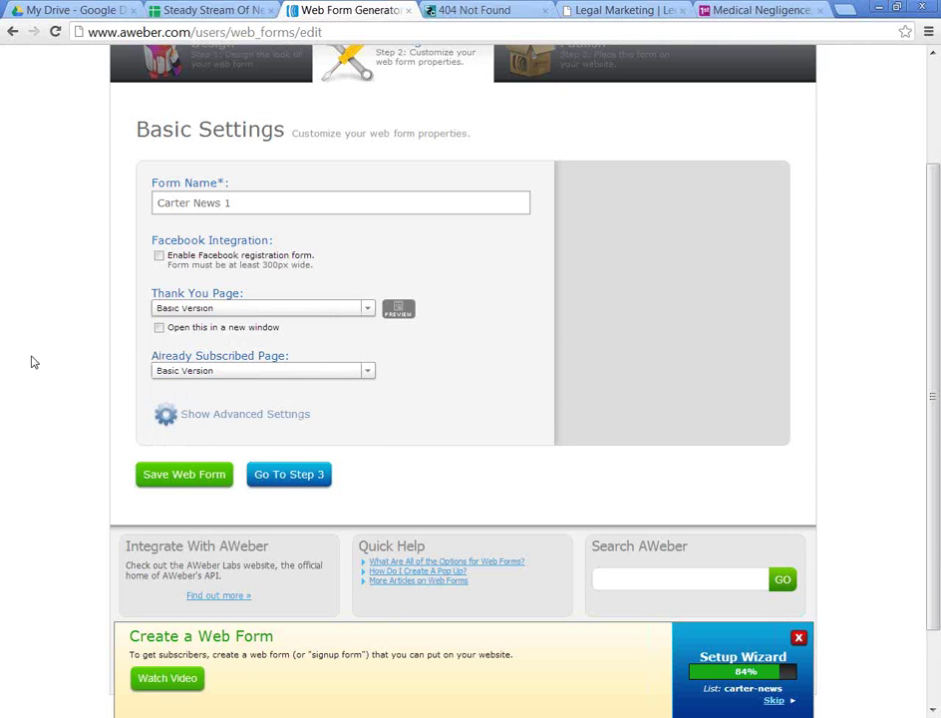
{"action": "left_click", "coordinate": [142, 477]}
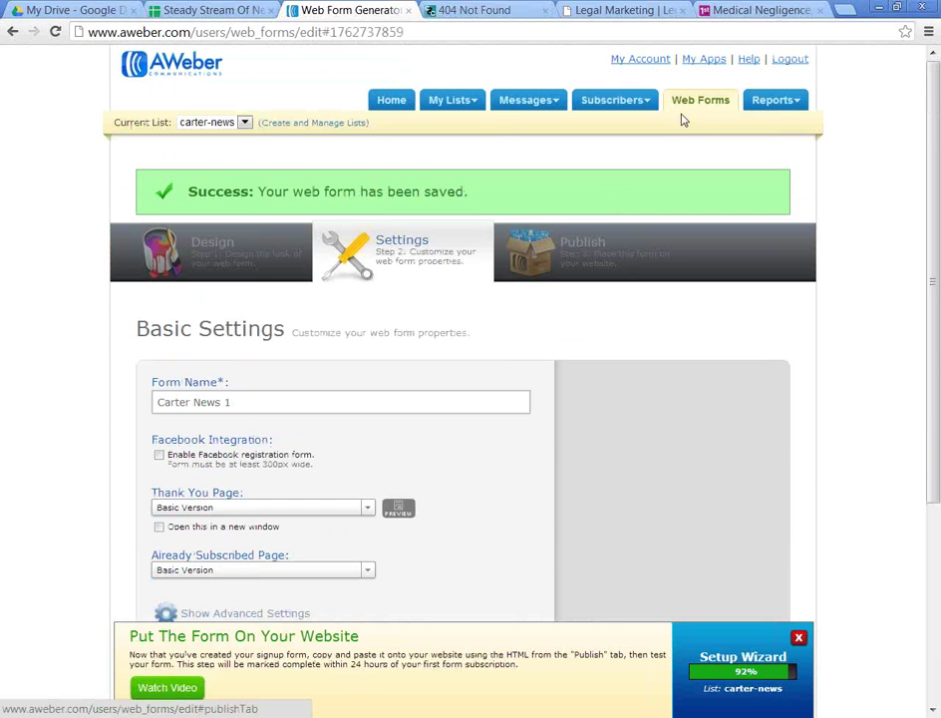
{"action": "left_click", "coordinate": [687, 112]}
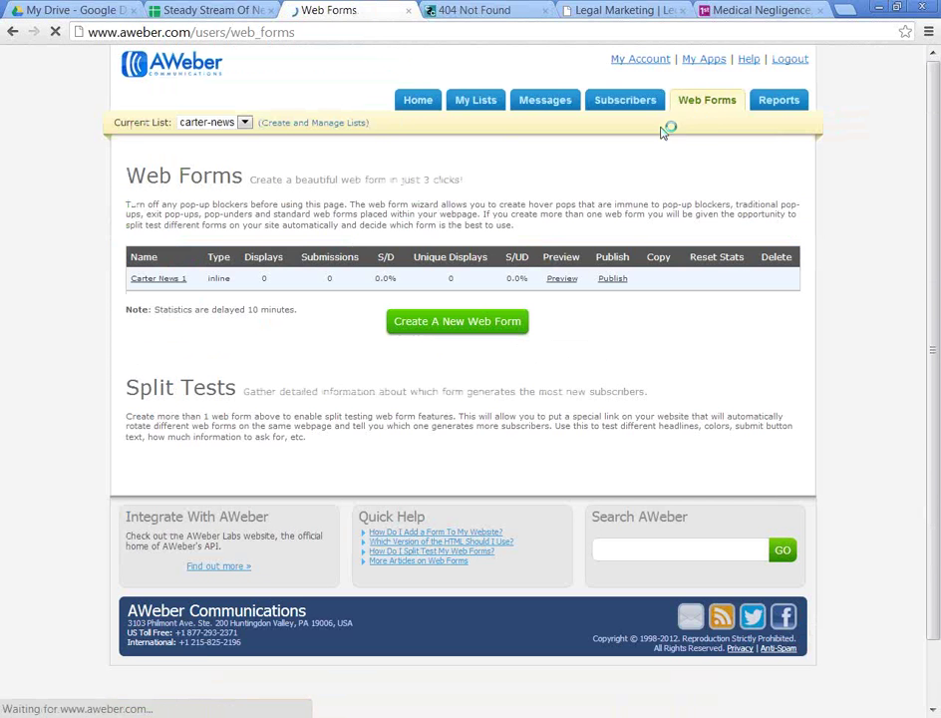
{"action": "scroll", "coordinate": [665, 373], "scroll_direction": "down", "scroll_amount": 2}
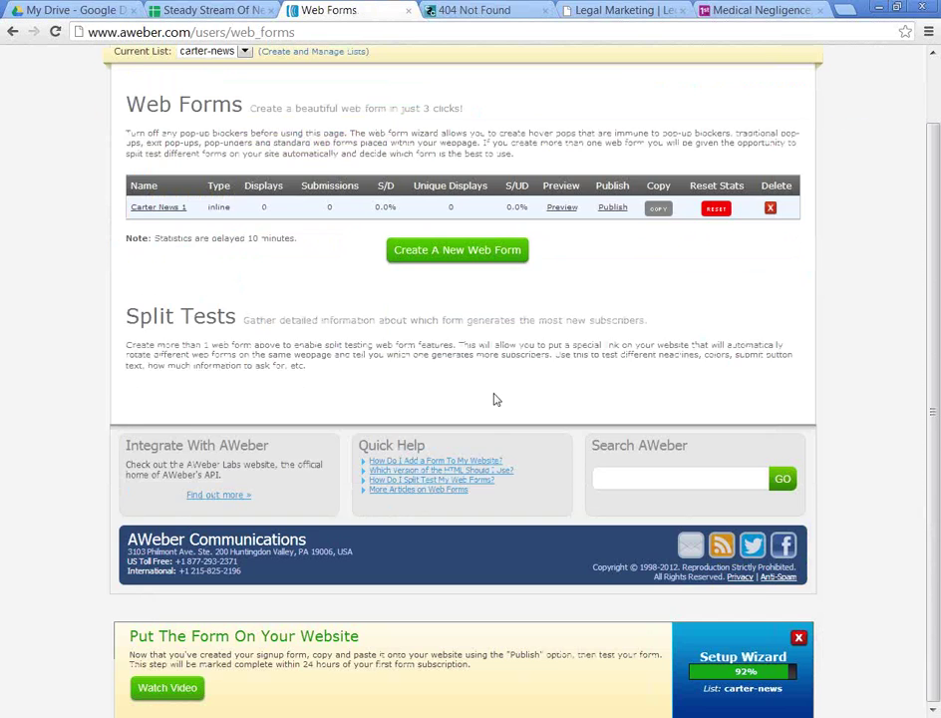
{"action": "scroll", "coordinate": [496, 400], "scroll_direction": "up", "scroll_amount": 1}
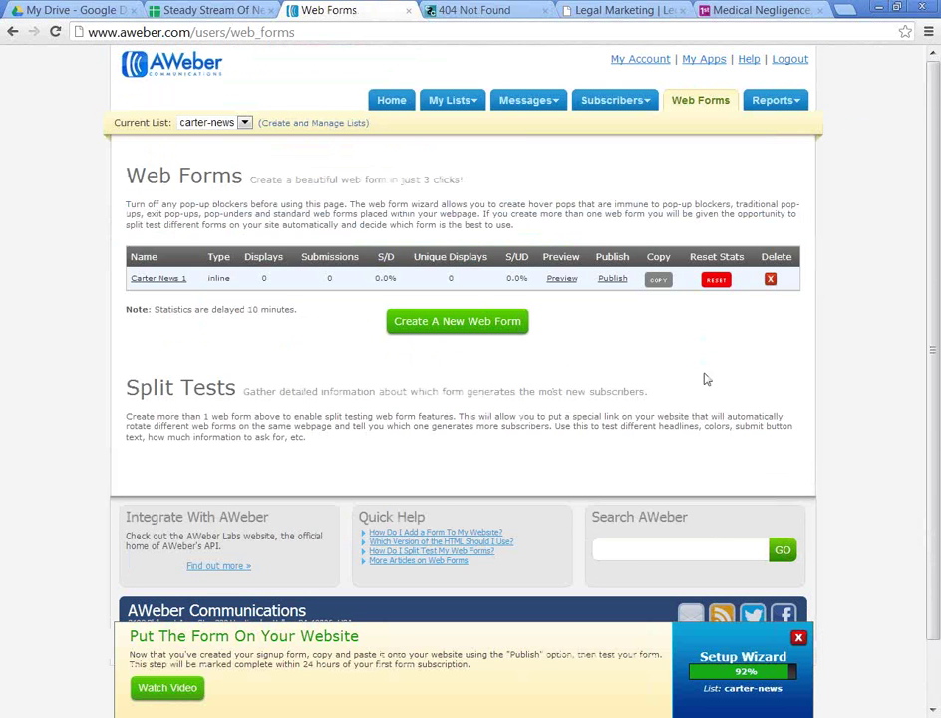
Step: Copy Carter News 1 and change its signup button label to 'Yes Please:>>'
{"action": "left_click", "coordinate": [659, 286]}
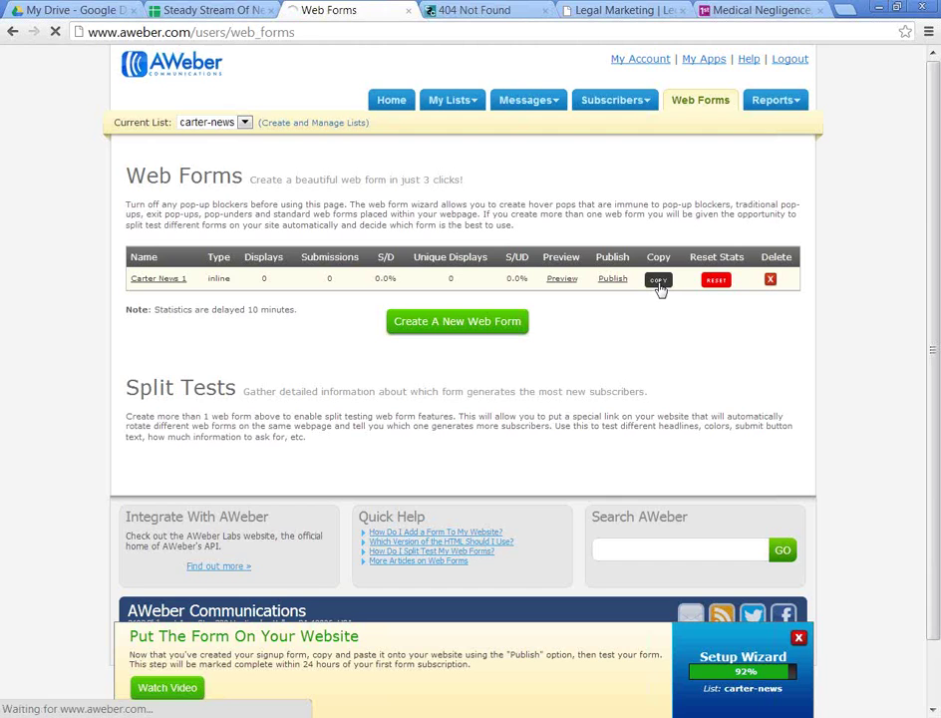
{"action": "scroll", "coordinate": [634, 362], "scroll_direction": "down", "scroll_amount": 3}
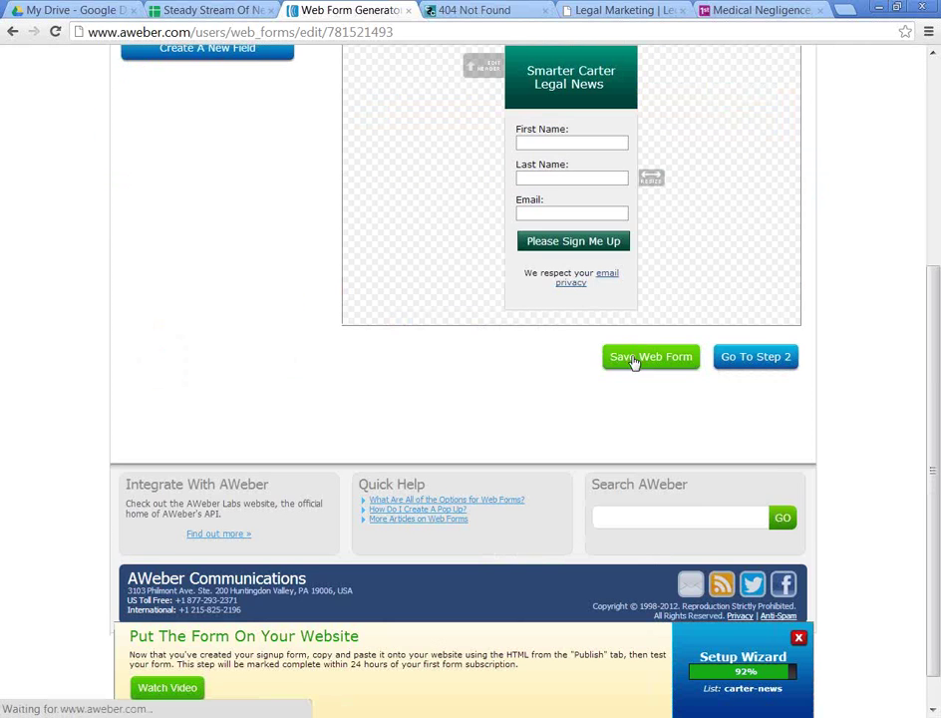
{"action": "scroll", "coordinate": [634, 294], "scroll_direction": "up", "scroll_amount": 1}
{"action": "left_click", "coordinate": [564, 319]}
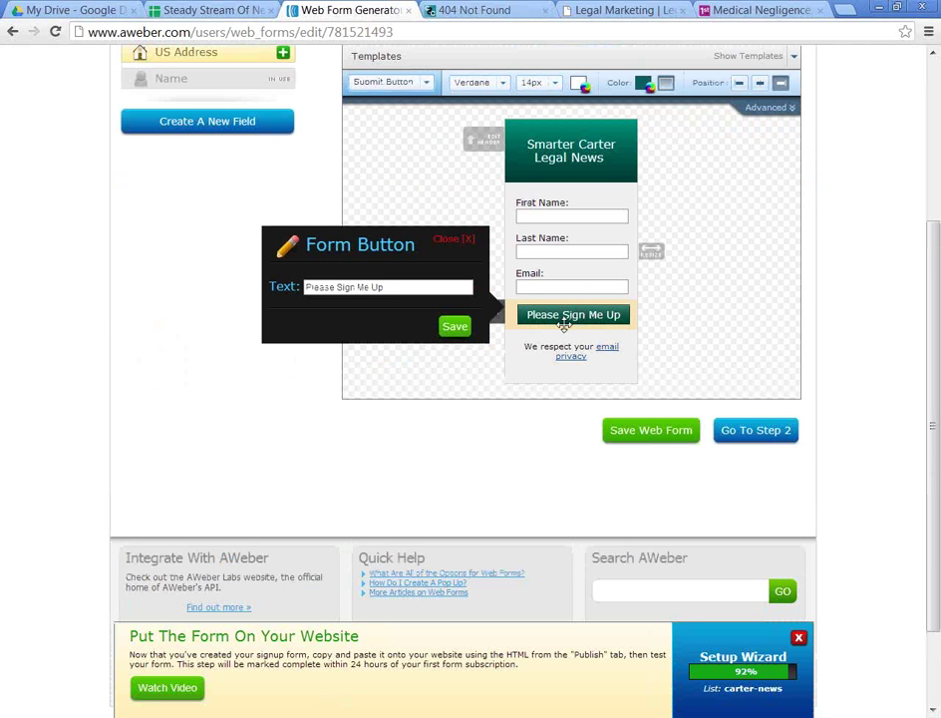
{"action": "left_click_drag", "start_coordinate": [389, 287], "coordinate": [180, 267]}
{"action": "type", "text": "Yes Please"}
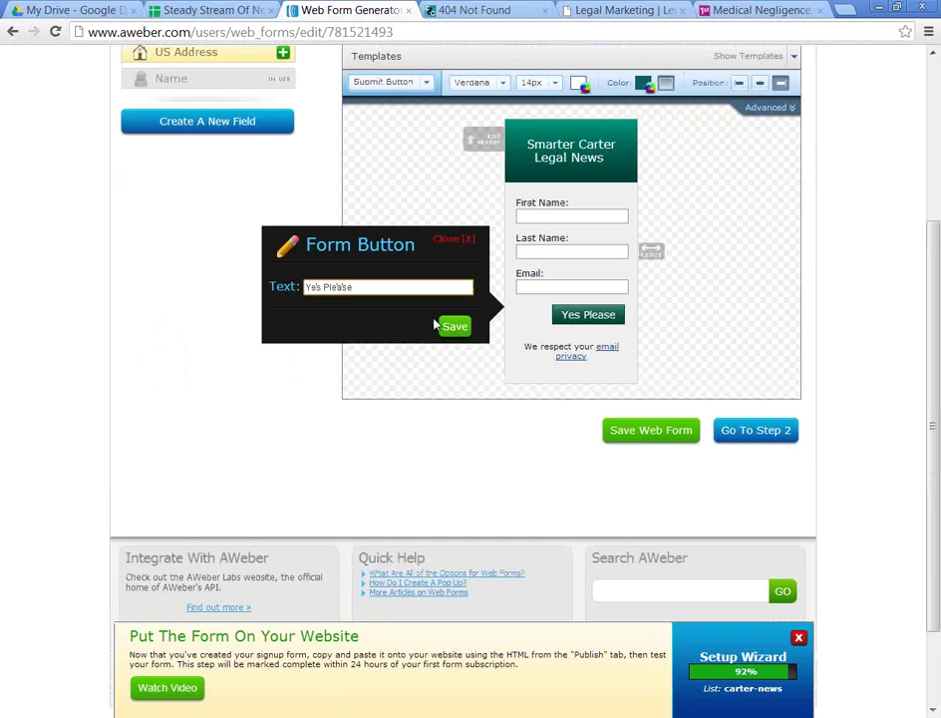
{"action": "type", "text": ":>>"}
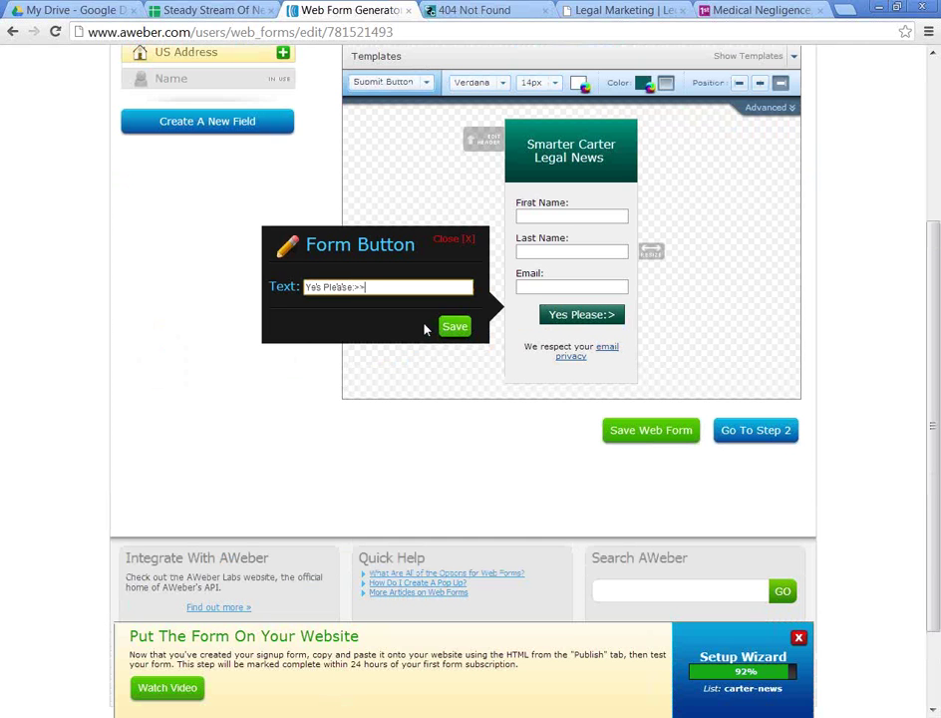
{"action": "left_click", "coordinate": [457, 329]}
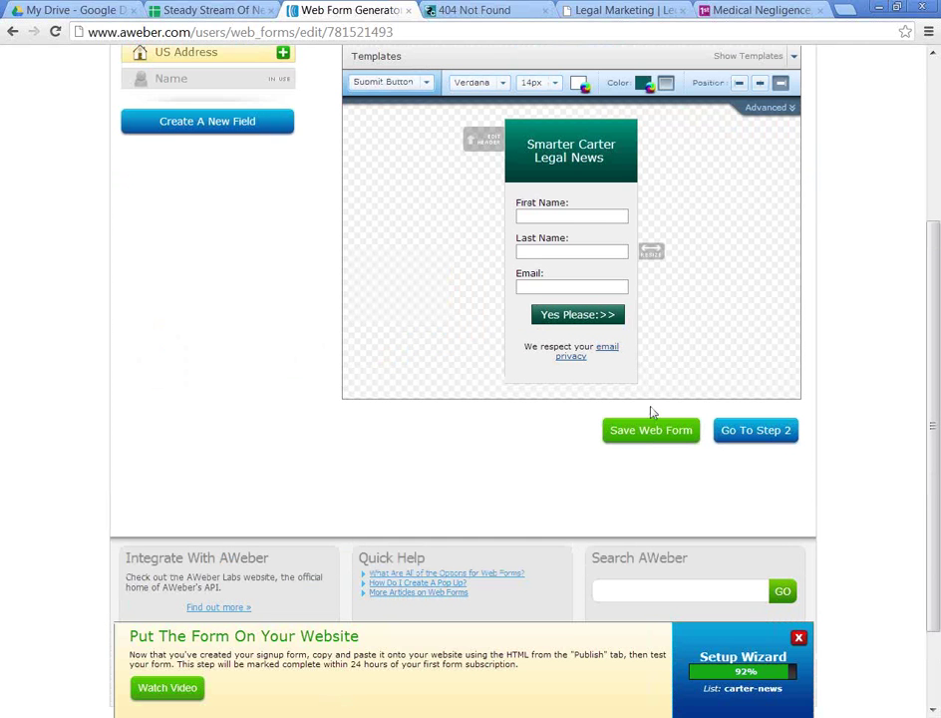
Step: Rename the copied form to Carter News 2 and save it
{"action": "left_click", "coordinate": [764, 432]}
{"action": "double_click", "coordinate": [227, 349]}
{"action": "type", "text": "2"}
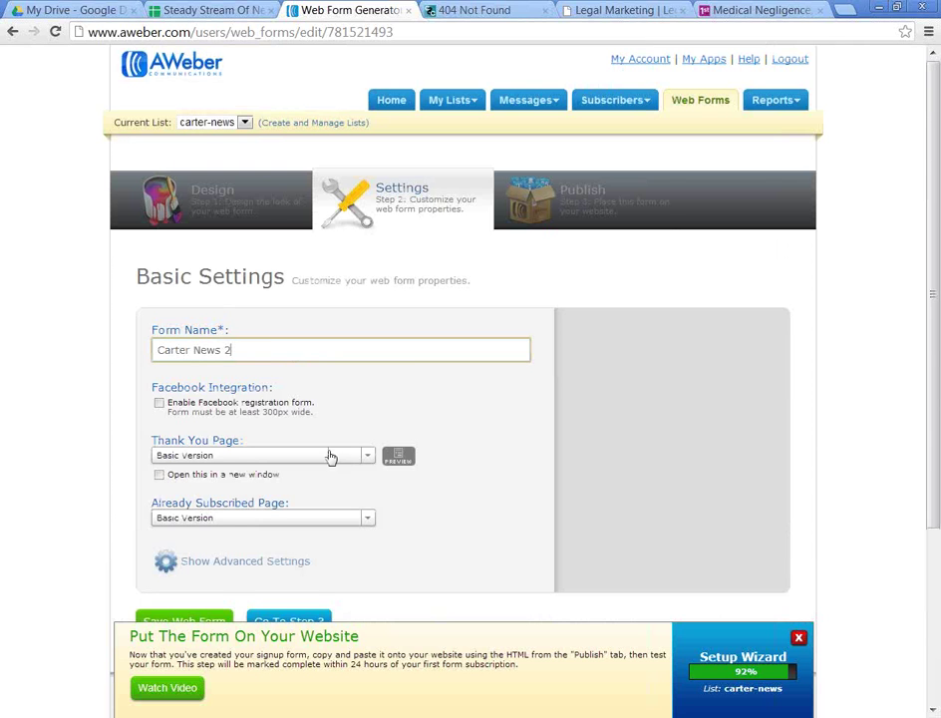
{"action": "scroll", "coordinate": [330, 454], "scroll_direction": "down", "scroll_amount": 2}
{"action": "left_click", "coordinate": [212, 483]}
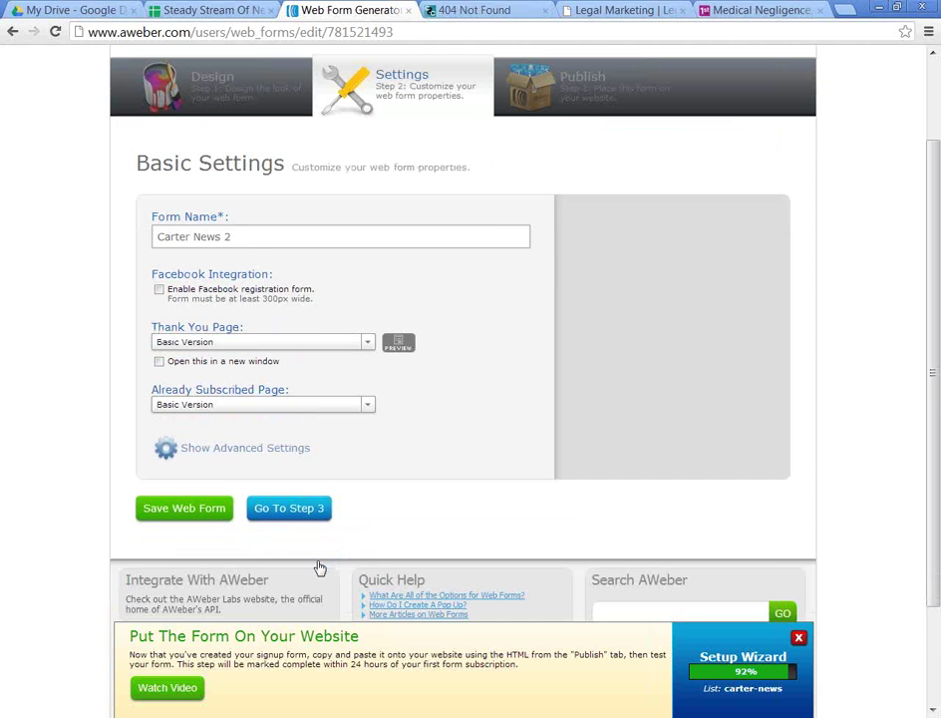
Step: Choose to install the form yourself and return to the Web Forms list
{"action": "left_click", "coordinate": [299, 511]}
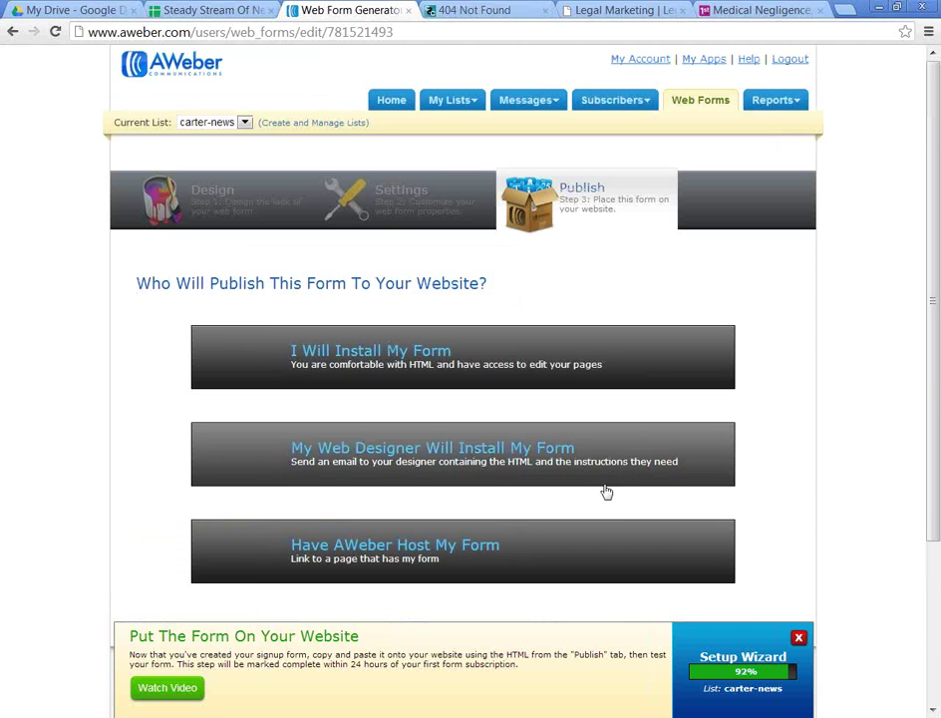
{"action": "left_click", "coordinate": [448, 363]}
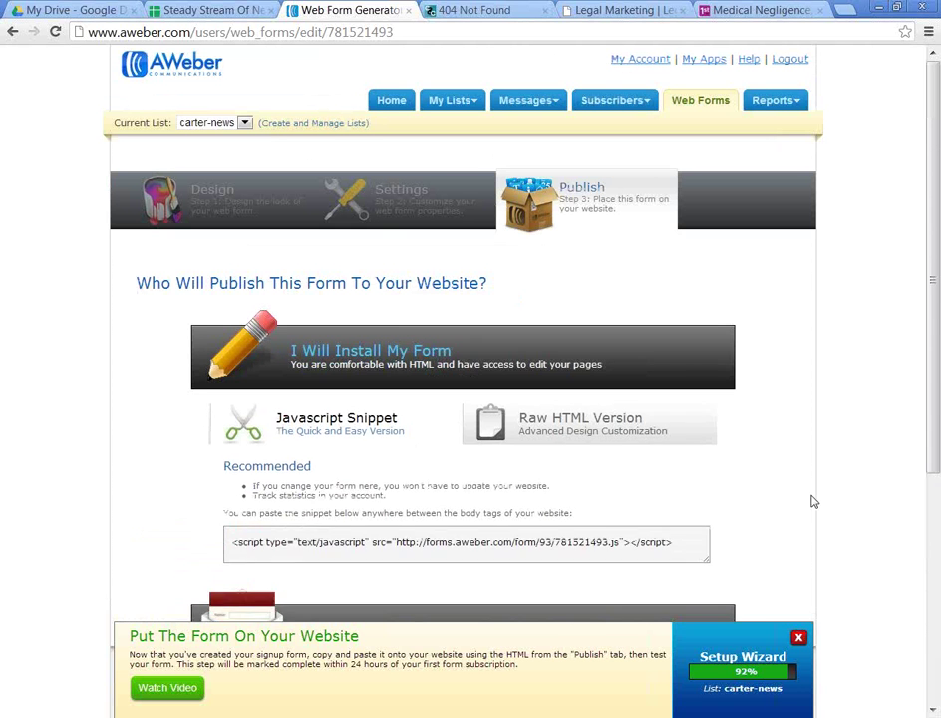
{"action": "scroll", "coordinate": [694, 485], "scroll_direction": "down", "scroll_amount": 2}
{"action": "scroll", "coordinate": [664, 462], "scroll_direction": "up", "scroll_amount": 2}
{"action": "left_click", "coordinate": [724, 105]}
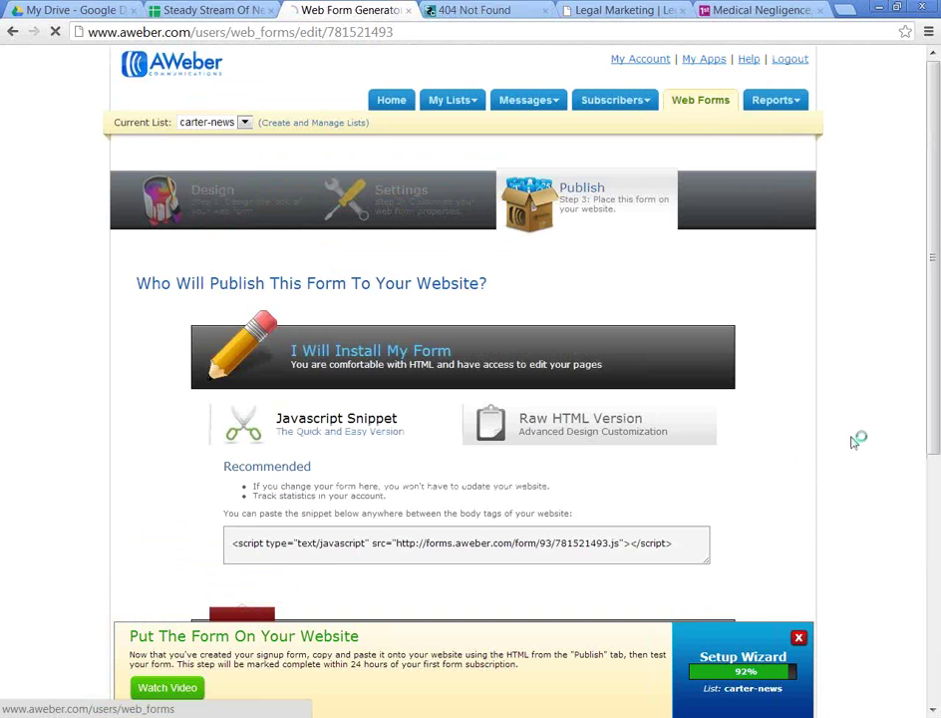
{"action": "scroll", "coordinate": [469, 443], "scroll_direction": "down", "scroll_amount": 3}
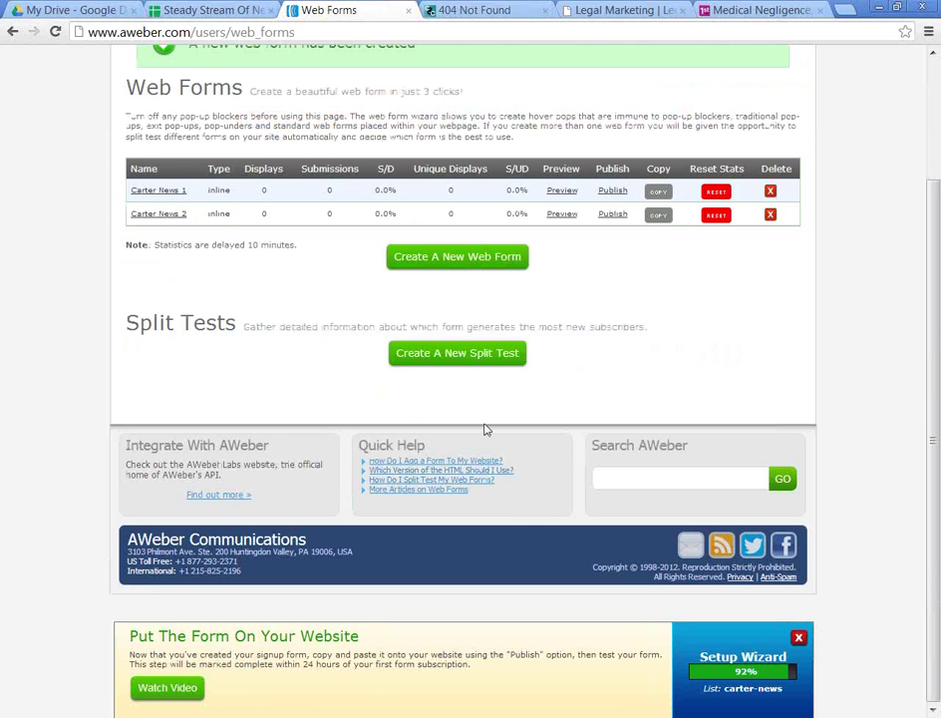
Step: Create a split test named Carter News sending 50% of visitors to each form
{"action": "left_click", "coordinate": [465, 361]}
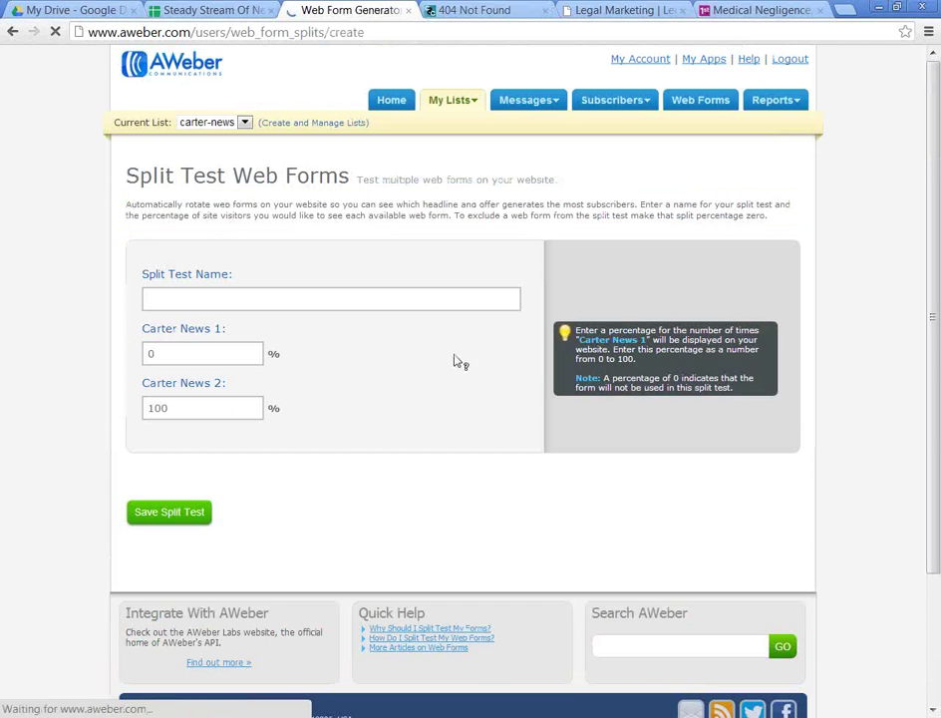
{"action": "left_click", "coordinate": [241, 293]}
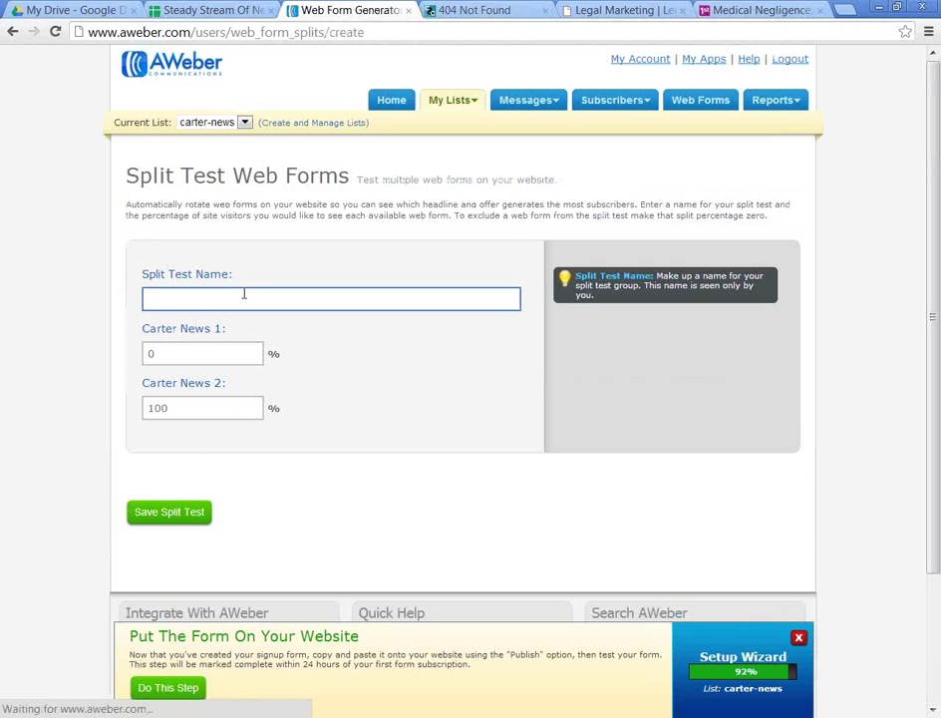
{"action": "type", "text": "Carter News"}
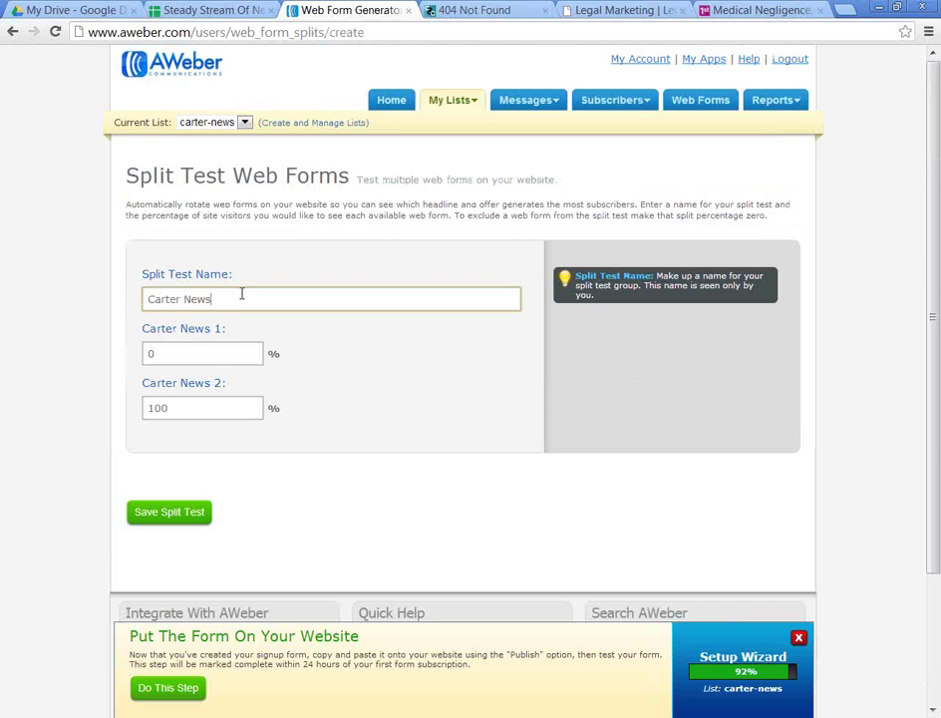
{"action": "key", "text": "Tab"}
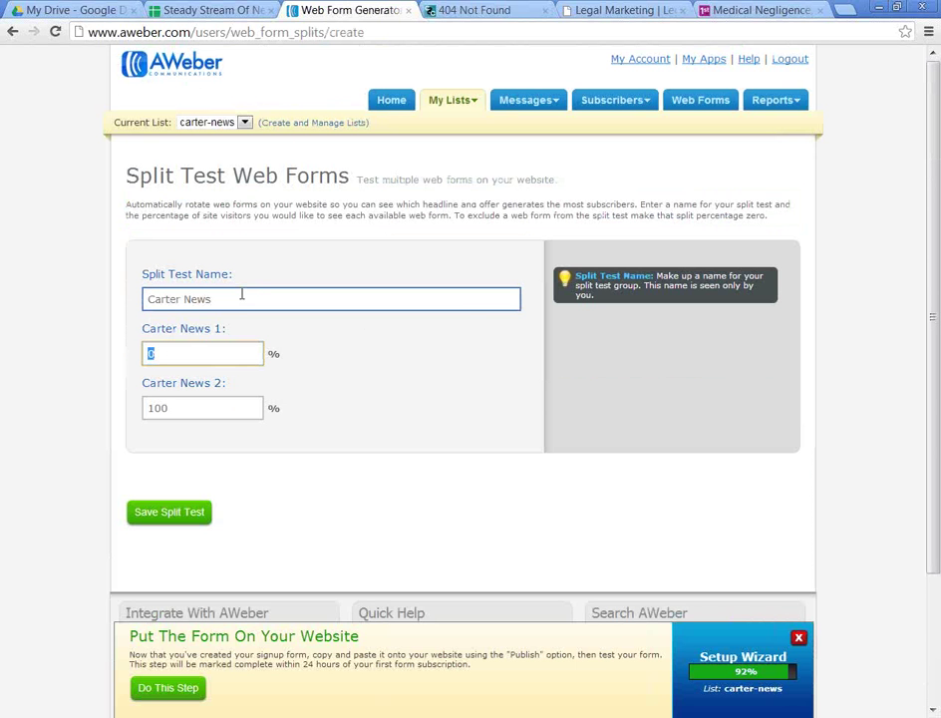
{"action": "type", "text": "50"}
{"action": "key", "text": "Tab"}
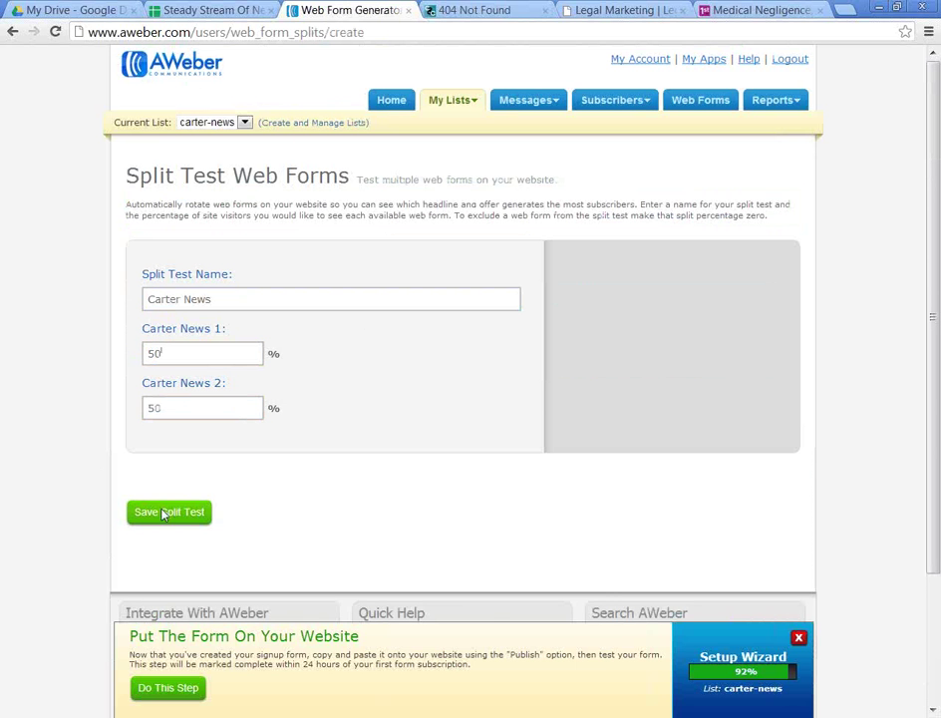
{"action": "left_click", "coordinate": [164, 512]}
{"action": "scroll", "coordinate": [498, 491], "scroll_direction": "down", "scroll_amount": 5}
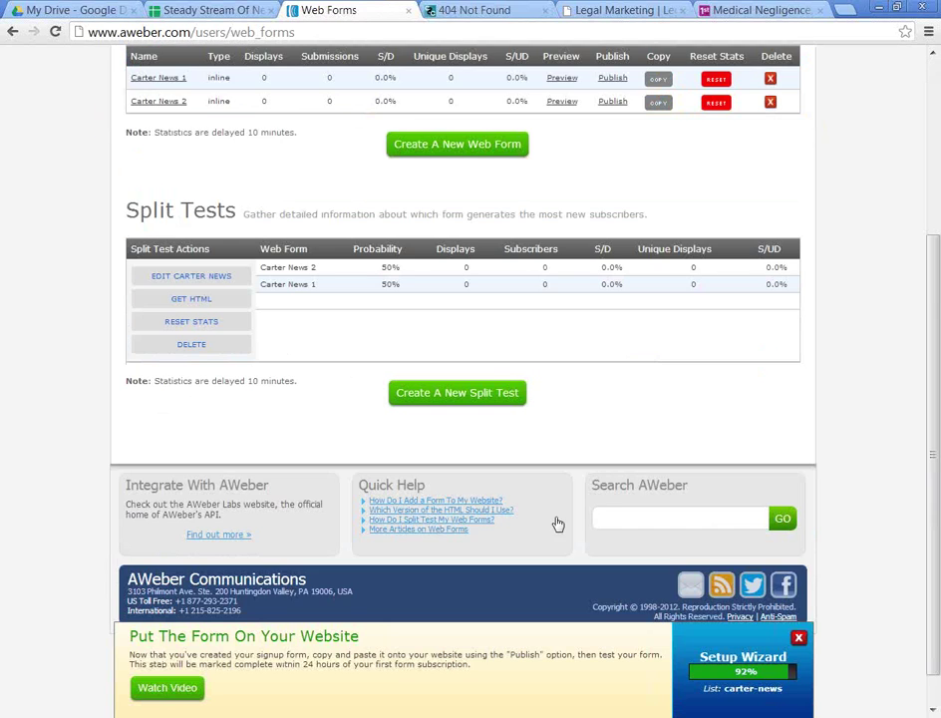
Step: Copy the split test's HTML embed code
{"action": "left_click", "coordinate": [144, 299]}
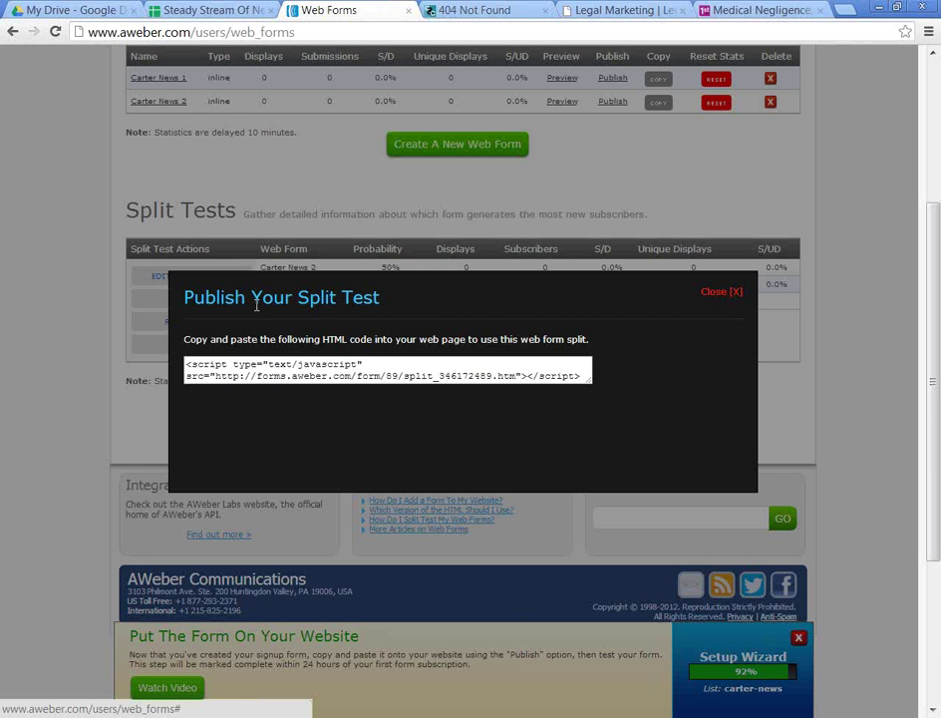
{"action": "right_click", "coordinate": [255, 382]}
{"action": "right_click", "coordinate": [233, 362]}
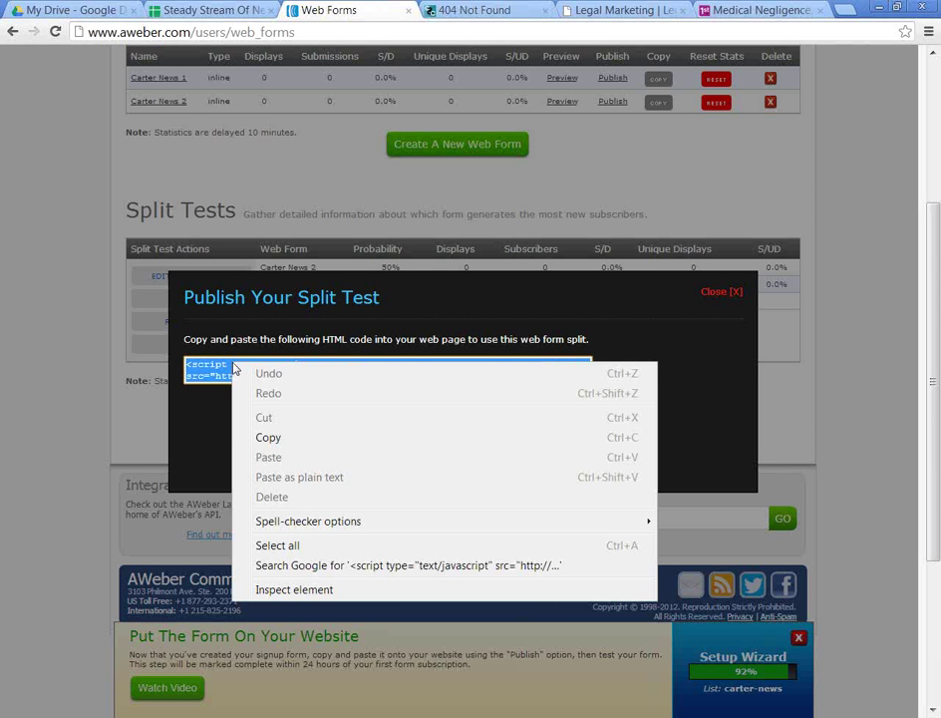
{"action": "left_click", "coordinate": [282, 435]}
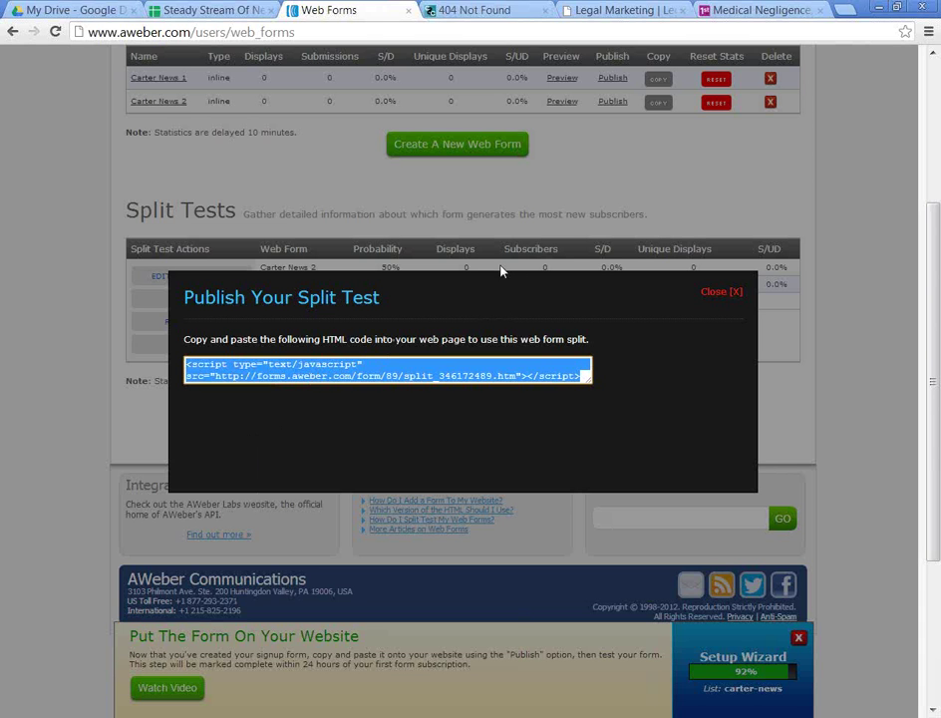
Step: Return the other tab to the Serious Injury Claims page, then close AWeber's split test publish dialog
{"action": "left_click", "coordinate": [473, 11]}
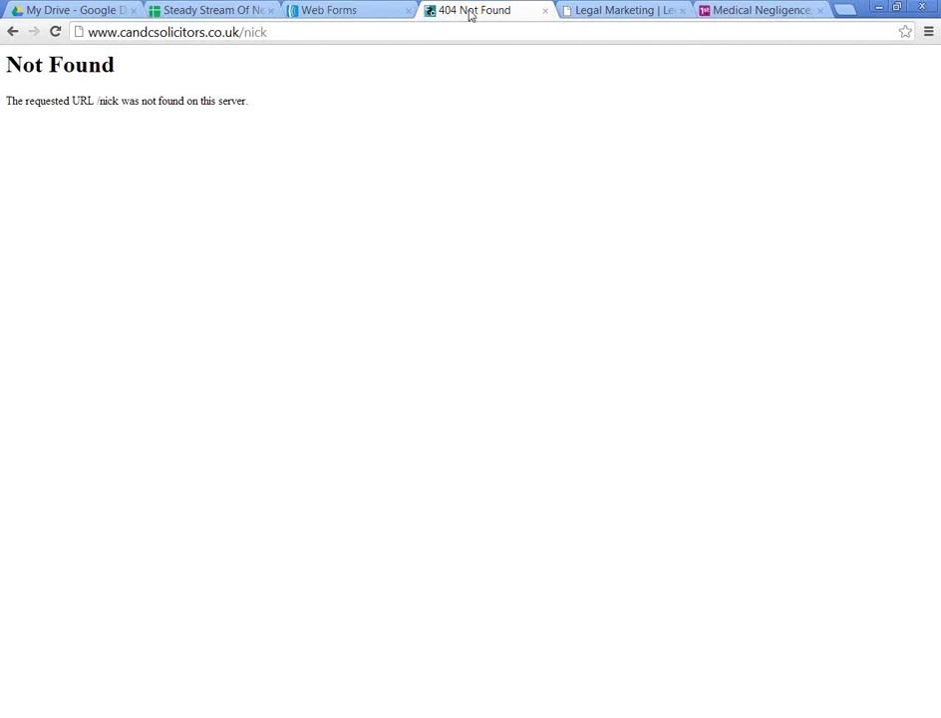
{"action": "left_click", "coordinate": [10, 33]}
{"action": "left_click", "coordinate": [10, 33]}
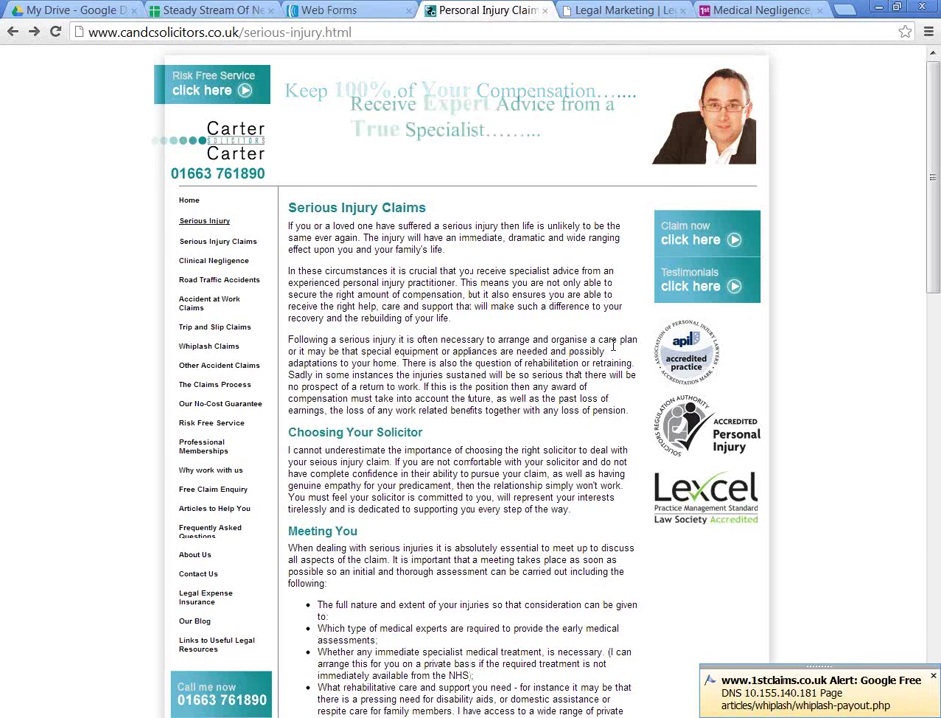
{"action": "left_click", "coordinate": [317, 10]}
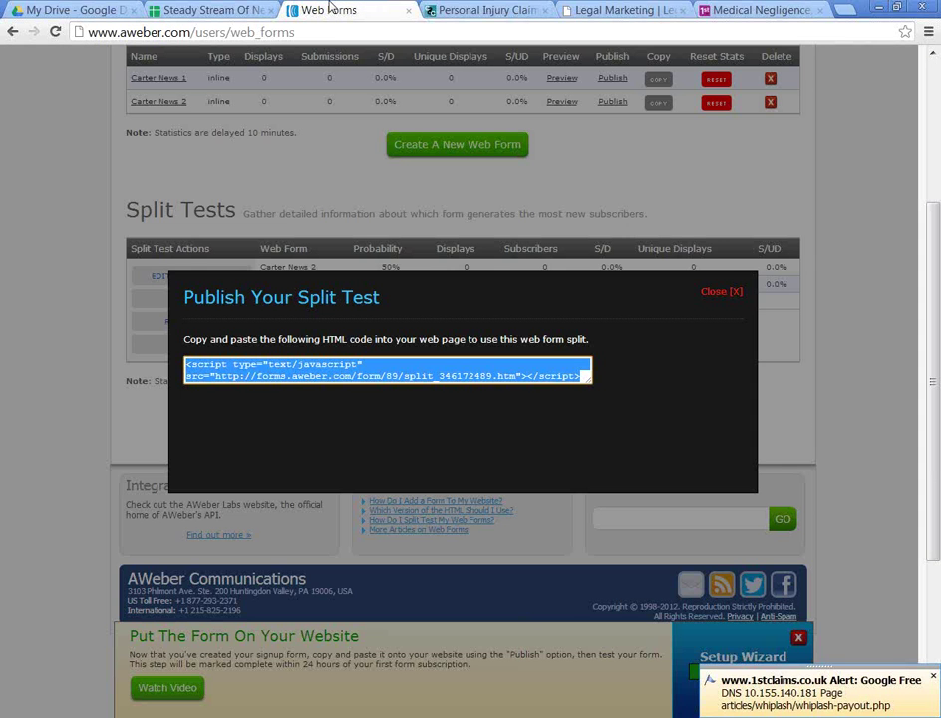
{"action": "left_click", "coordinate": [709, 295]}
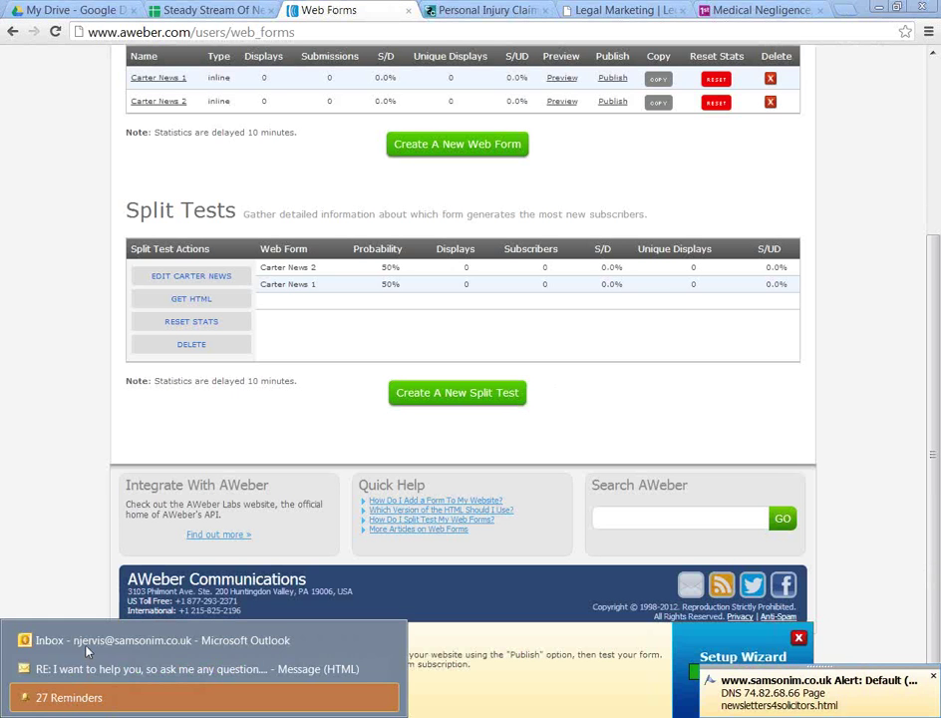
Step: Start a new Outlook e-mail to the client and paste the split test script into the body
{"action": "left_click", "coordinate": [74, 634]}
{"action": "left_click", "coordinate": [21, 75]}
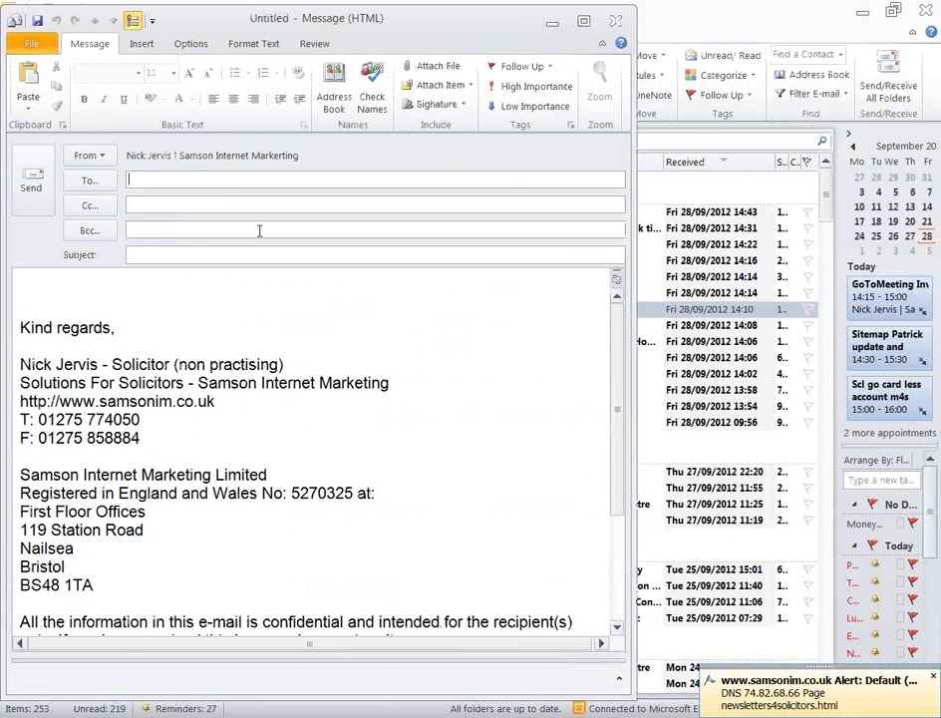
{"action": "type", "text": "chr"}
{"action": "key", "text": "Return"}
{"action": "left_click", "coordinate": [195, 300]}
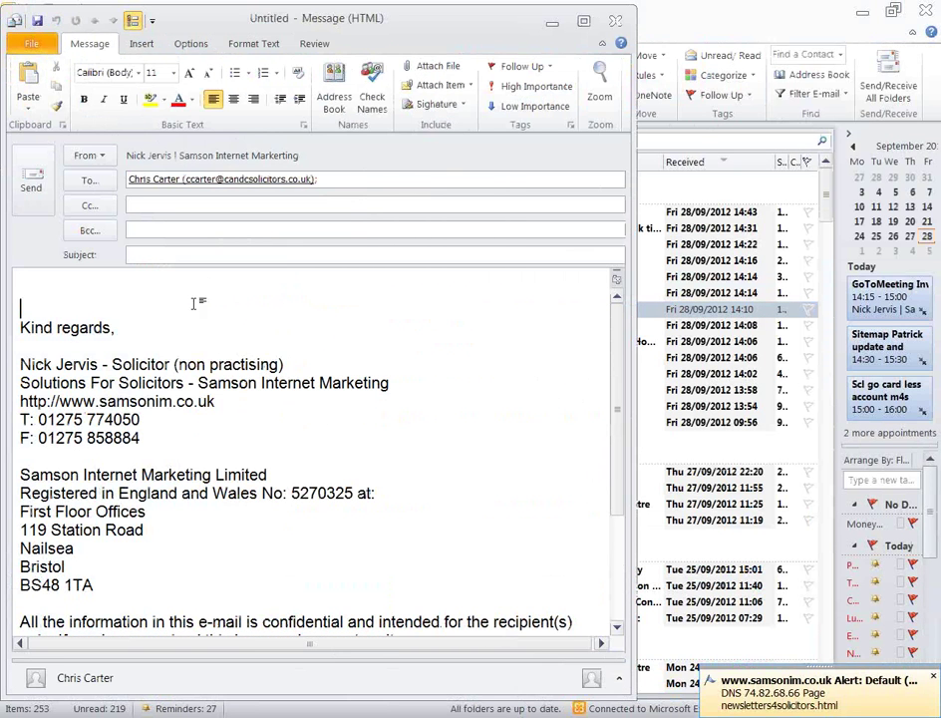
{"action": "key", "text": "ctrl+v"}
{"action": "key", "text": "Return"}
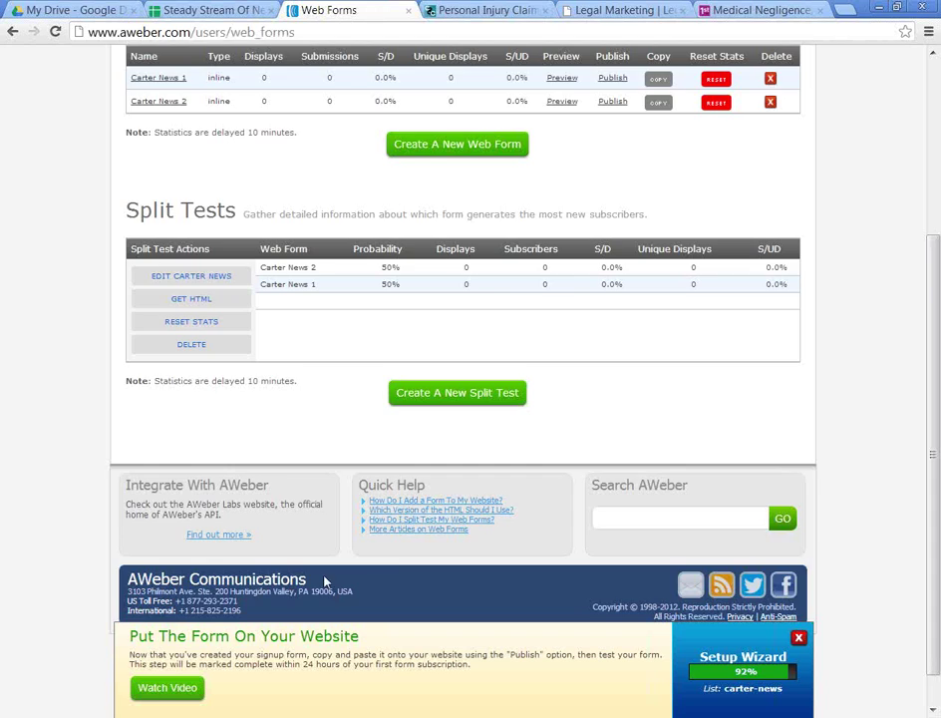
{"action": "scroll", "coordinate": [324, 581], "scroll_direction": "up", "scroll_amount": 4}
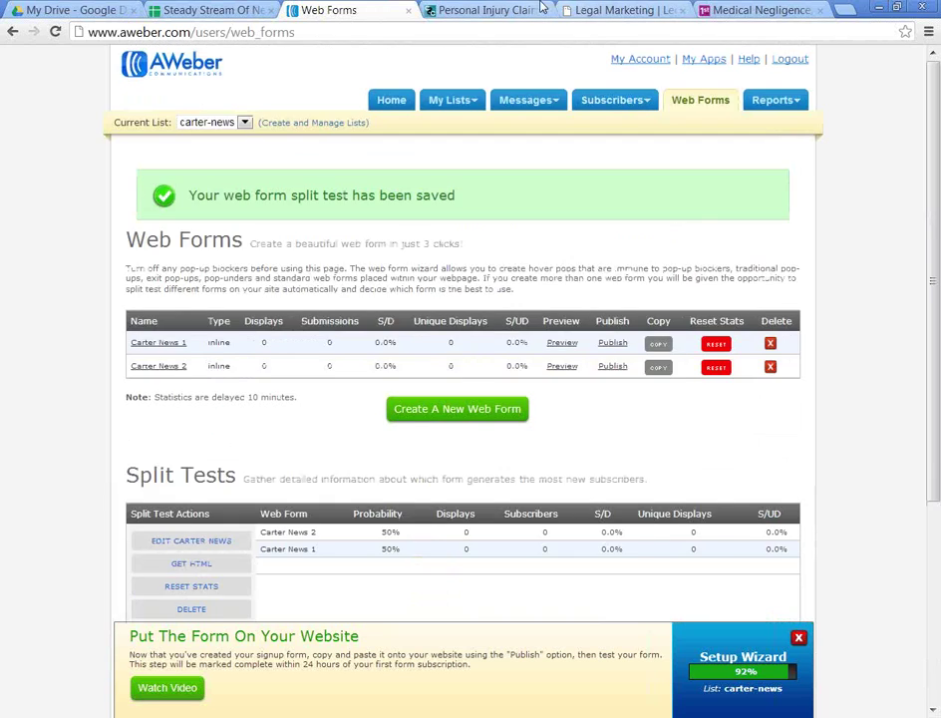
Step: Open the Samson Consulting home page in the Legal Marketing tab
{"action": "left_click", "coordinate": [608, 10]}
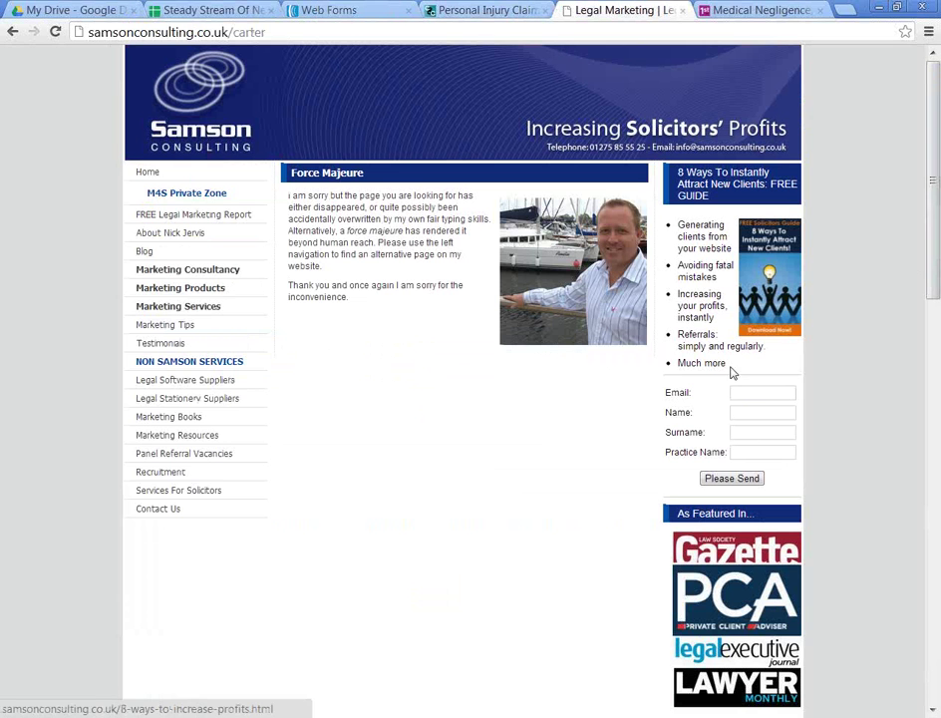
{"action": "left_click", "coordinate": [142, 171]}
{"action": "scroll", "coordinate": [603, 437], "scroll_direction": "down", "scroll_amount": 15}
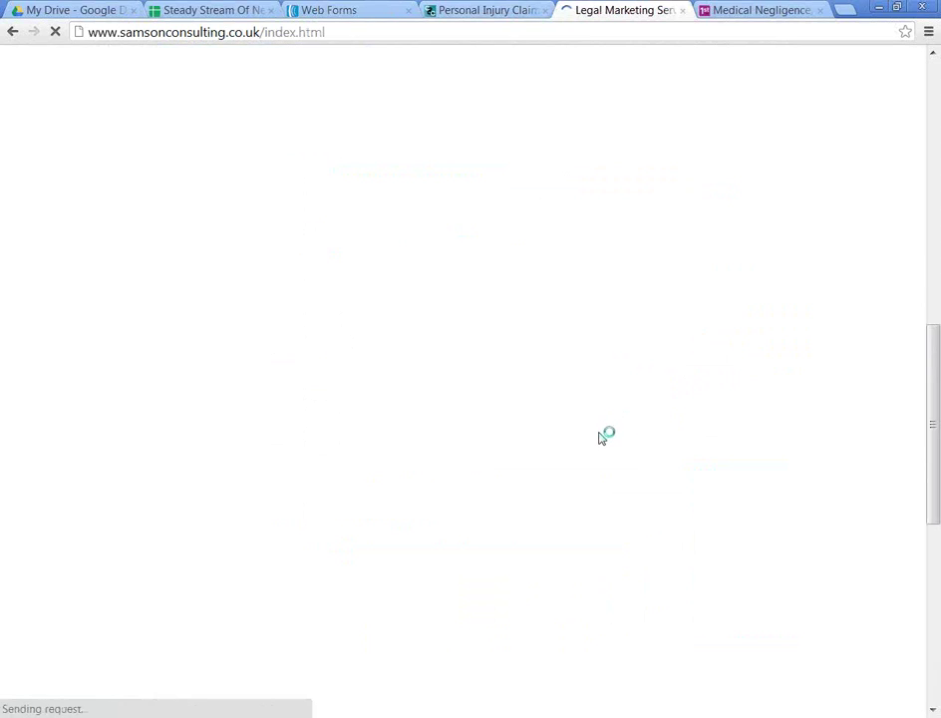
{"action": "scroll", "coordinate": [603, 438], "scroll_direction": "up", "scroll_amount": 8}
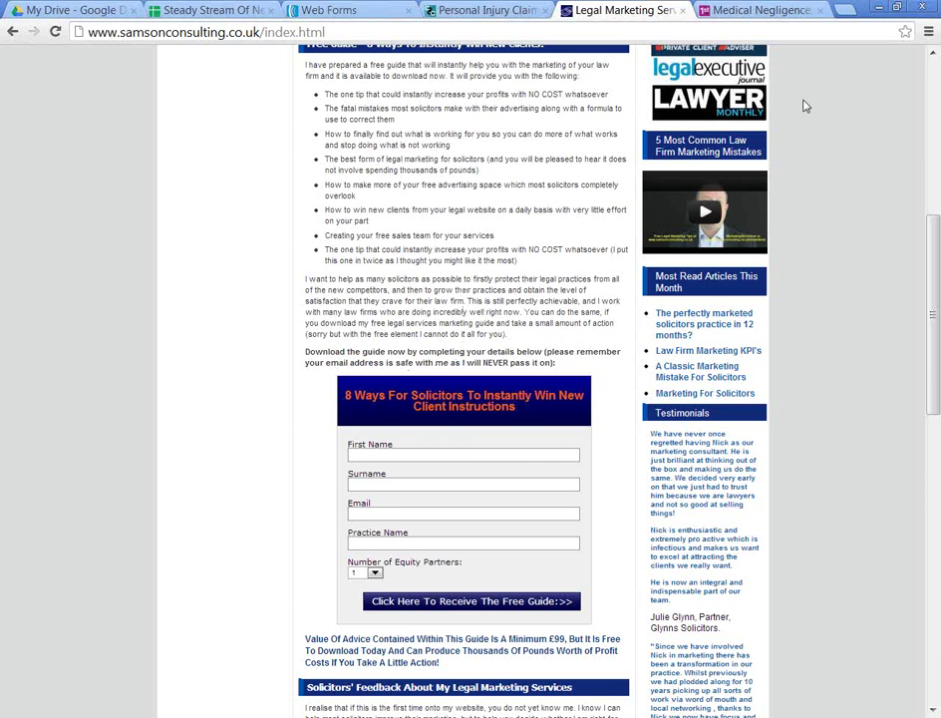
Step: Fetch the split test's HTML embed code again in AWeber
{"action": "left_click", "coordinate": [494, 12]}
{"action": "left_click", "coordinate": [369, 8]}
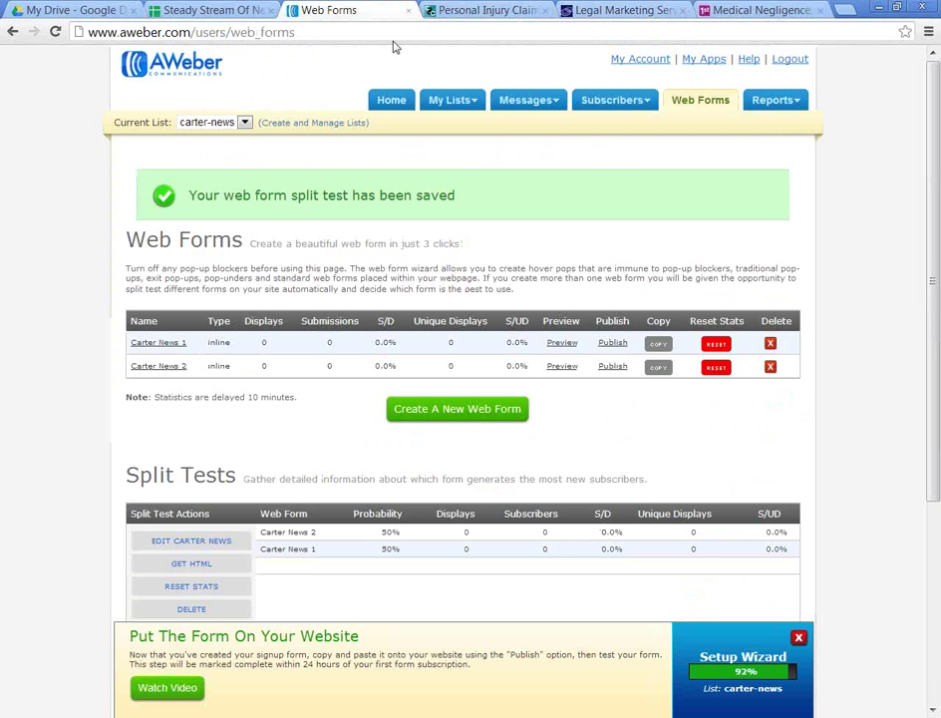
{"action": "left_click", "coordinate": [194, 564]}
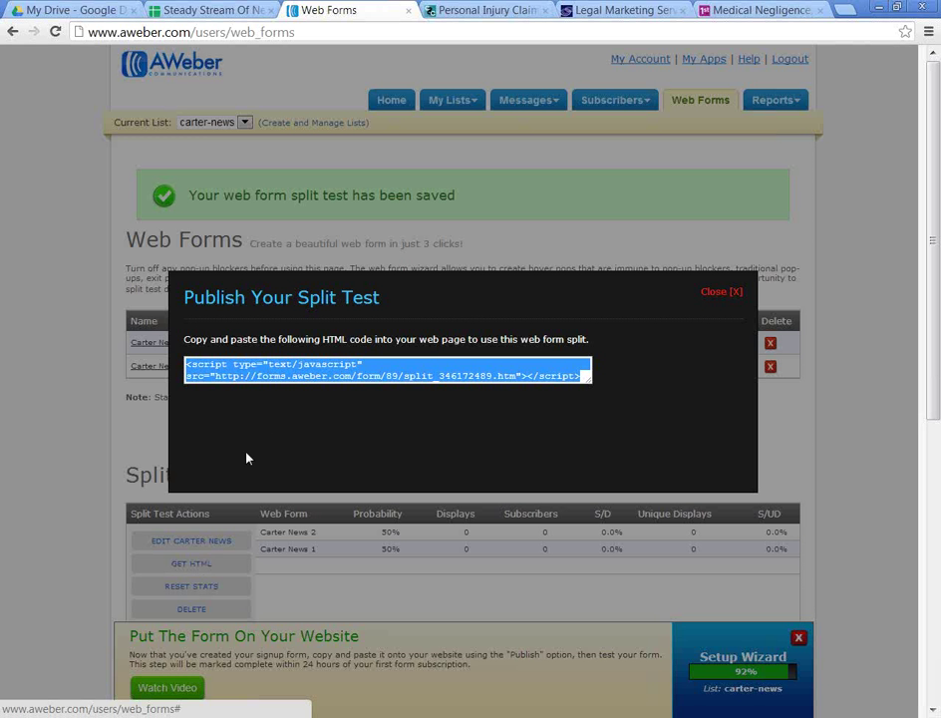
Step: Type test entries into the guide sign-up's First Name and Surname fields, then the sidebar form
{"action": "left_click", "coordinate": [598, 10]}
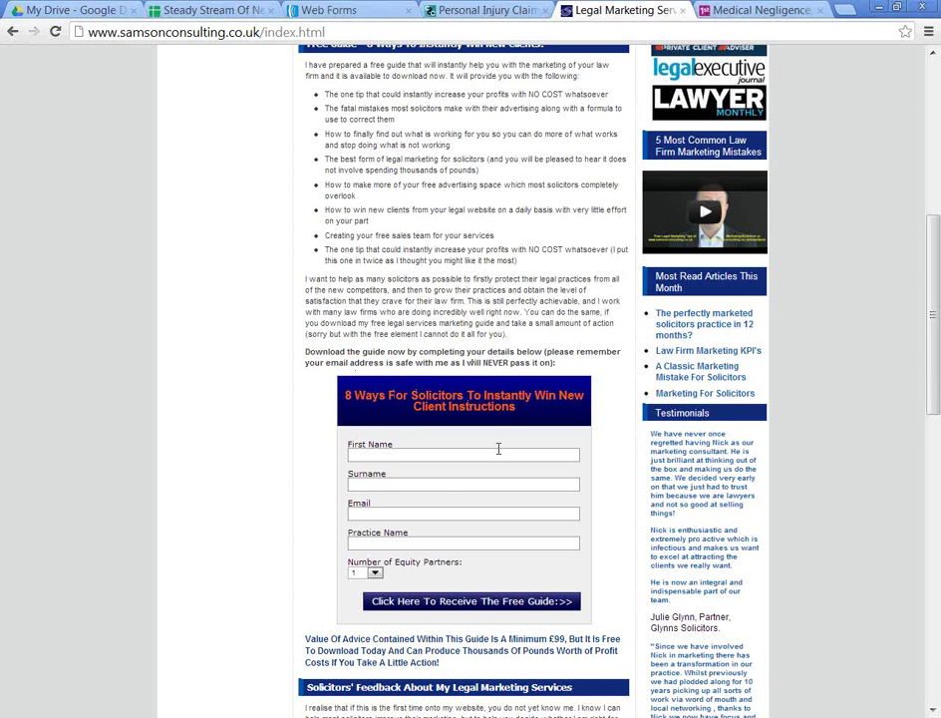
{"action": "left_click", "coordinate": [457, 455]}
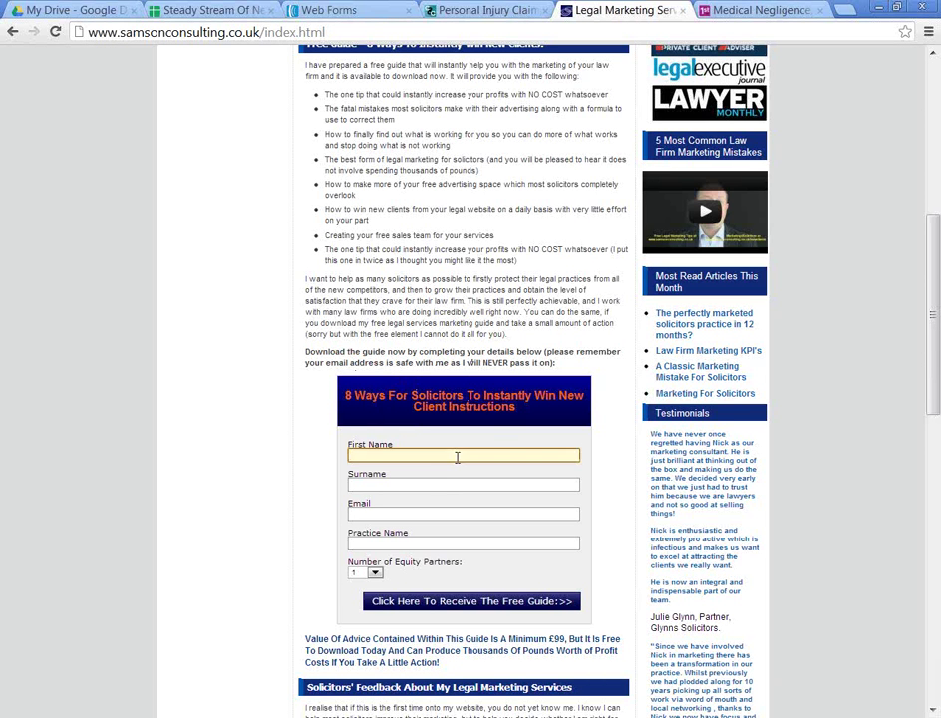
{"action": "type", "text": "hh"}
{"action": "left_click", "coordinate": [437, 484]}
{"action": "type", "text": "h"}
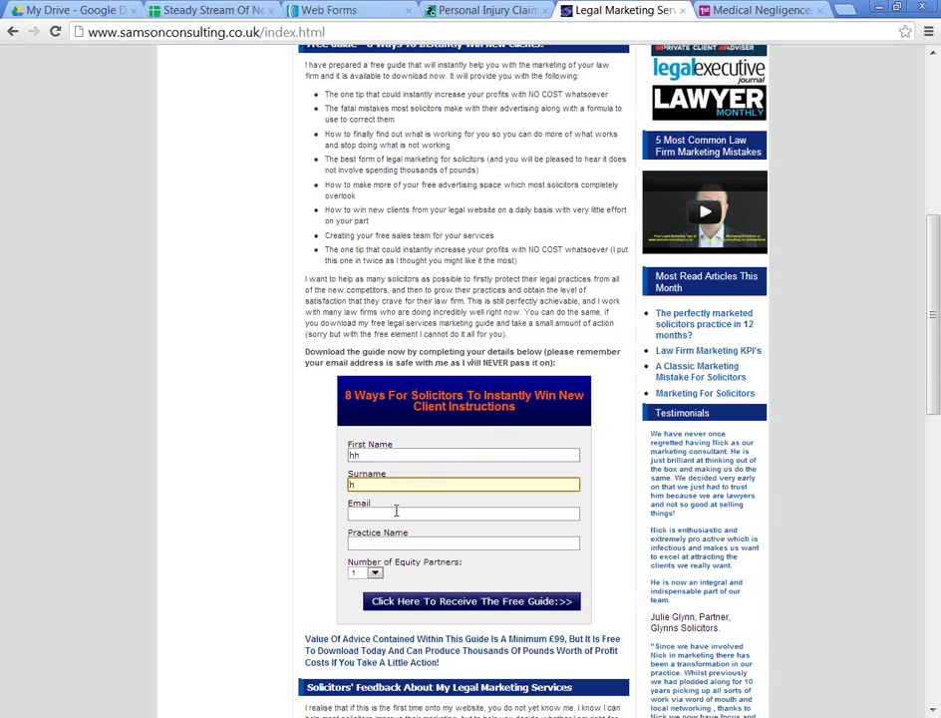
{"action": "scroll", "coordinate": [396, 510], "scroll_direction": "up", "scroll_amount": 5}
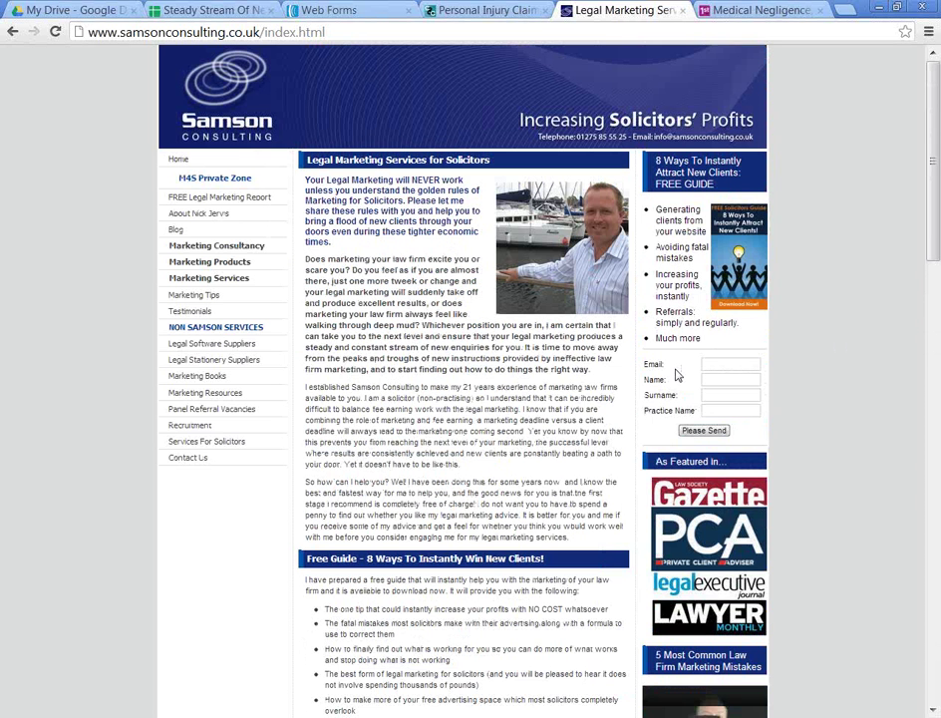
{"action": "left_click", "coordinate": [731, 363]}
{"action": "left_click", "coordinate": [713, 380]}
Step: After checking the Personal Injury Claims tab, replace the sign-up form's First Name entry with new text
{"action": "left_click", "coordinate": [478, 10]}
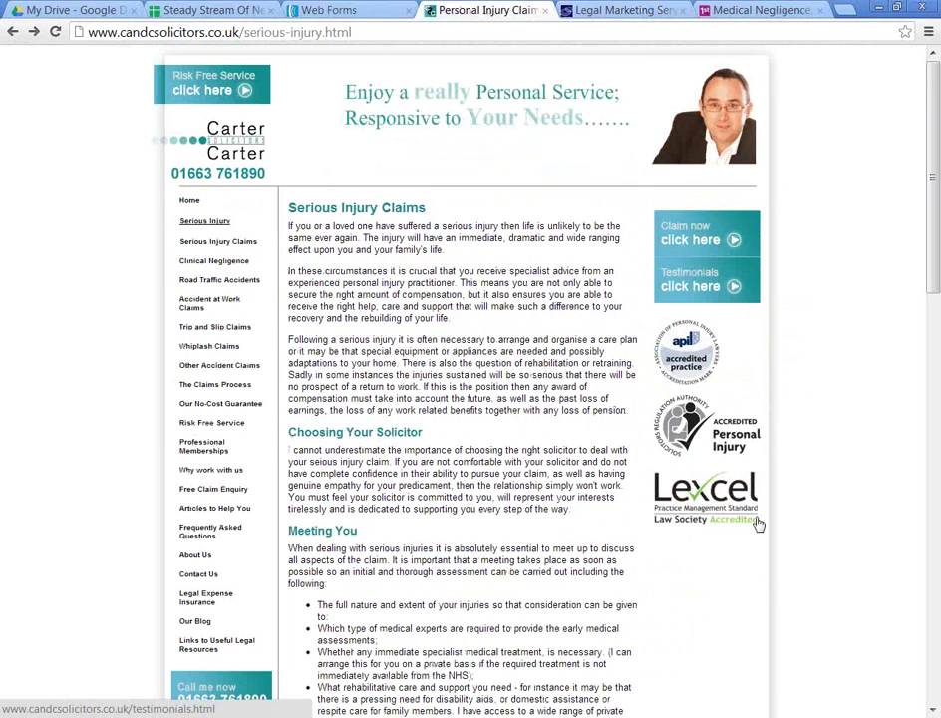
{"action": "scroll", "coordinate": [709, 675], "scroll_direction": "down", "scroll_amount": 3}
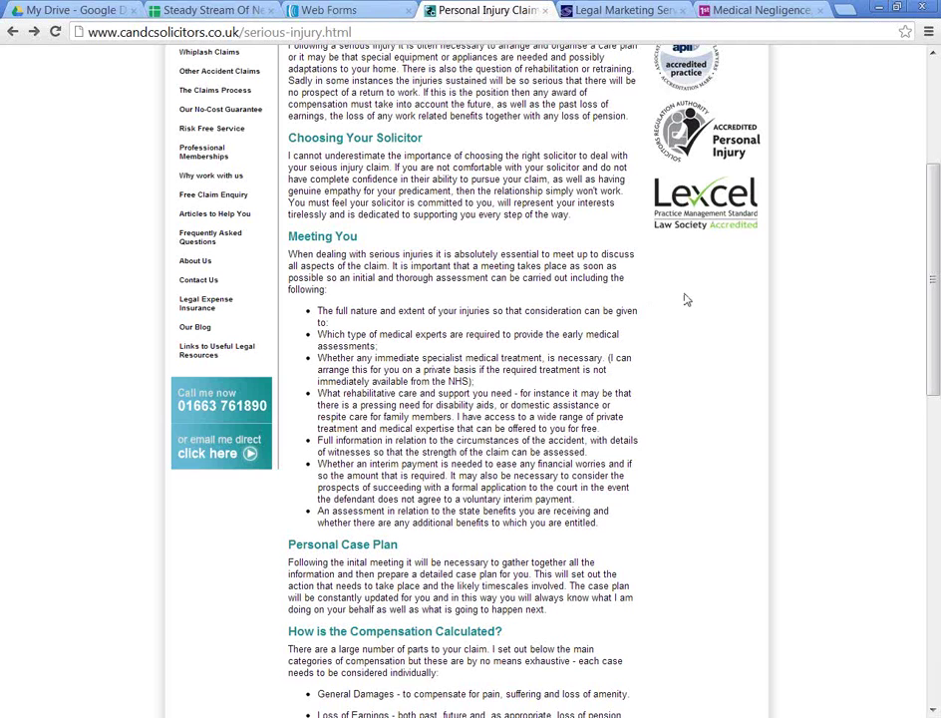
{"action": "left_click", "coordinate": [645, 8]}
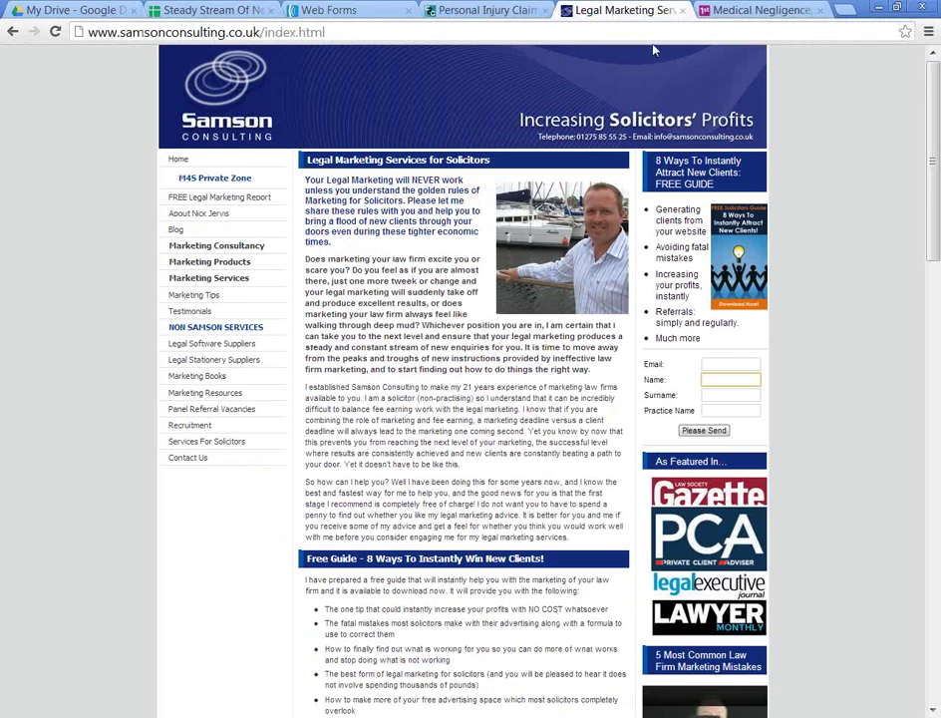
{"action": "scroll", "coordinate": [489, 51], "scroll_direction": "down", "scroll_amount": 5}
{"action": "scroll", "coordinate": [474, 299], "scroll_direction": "down", "scroll_amount": 4}
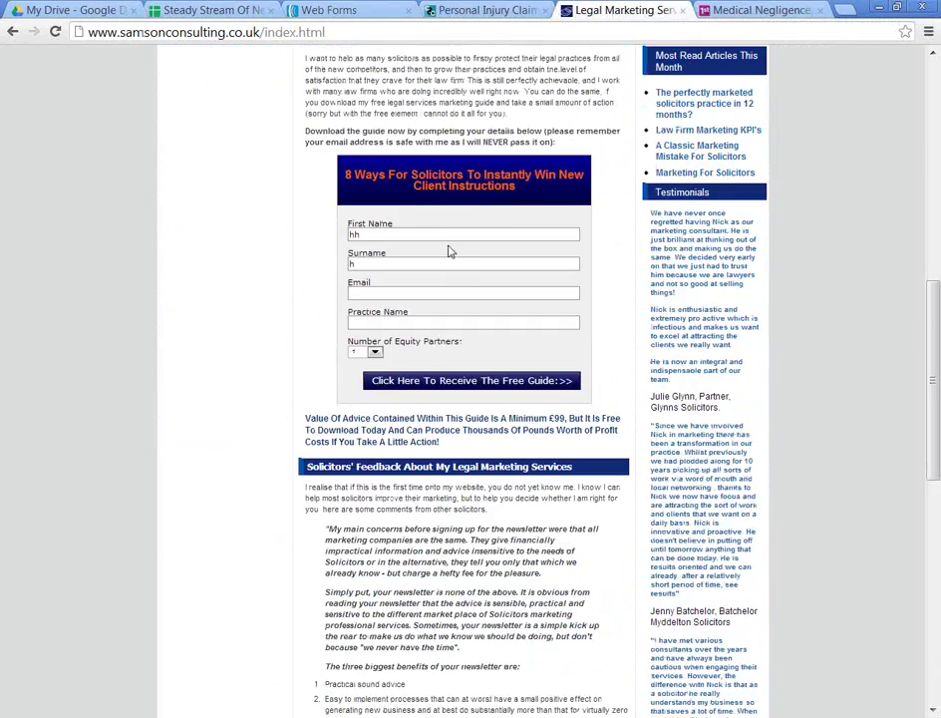
{"action": "double_click", "coordinate": [355, 233]}
{"action": "type", "text": "Moc"}
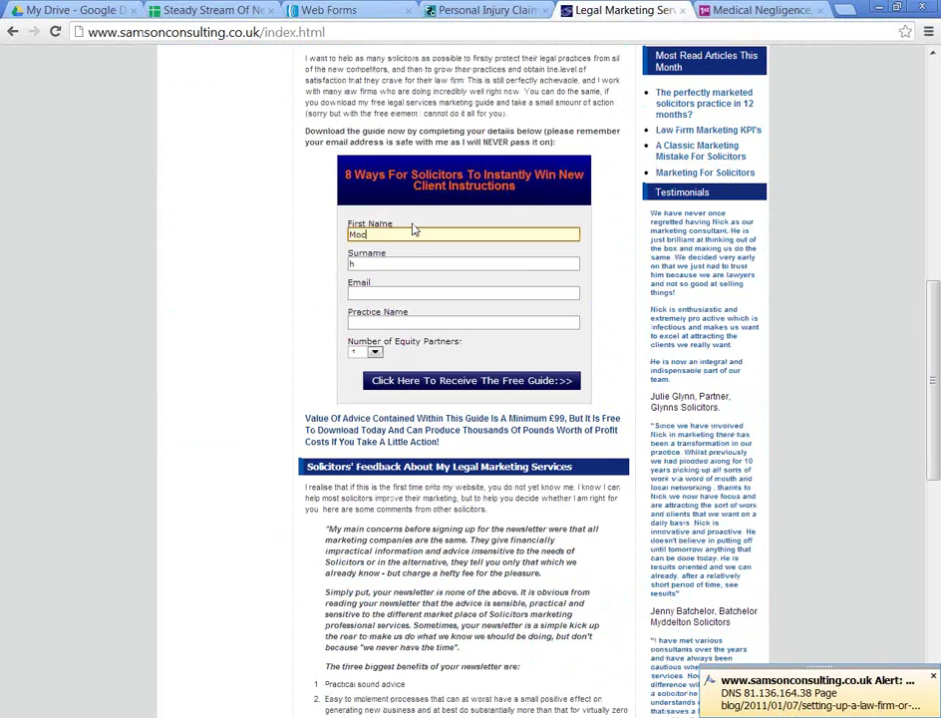
{"action": "type", "text": "ojh"}
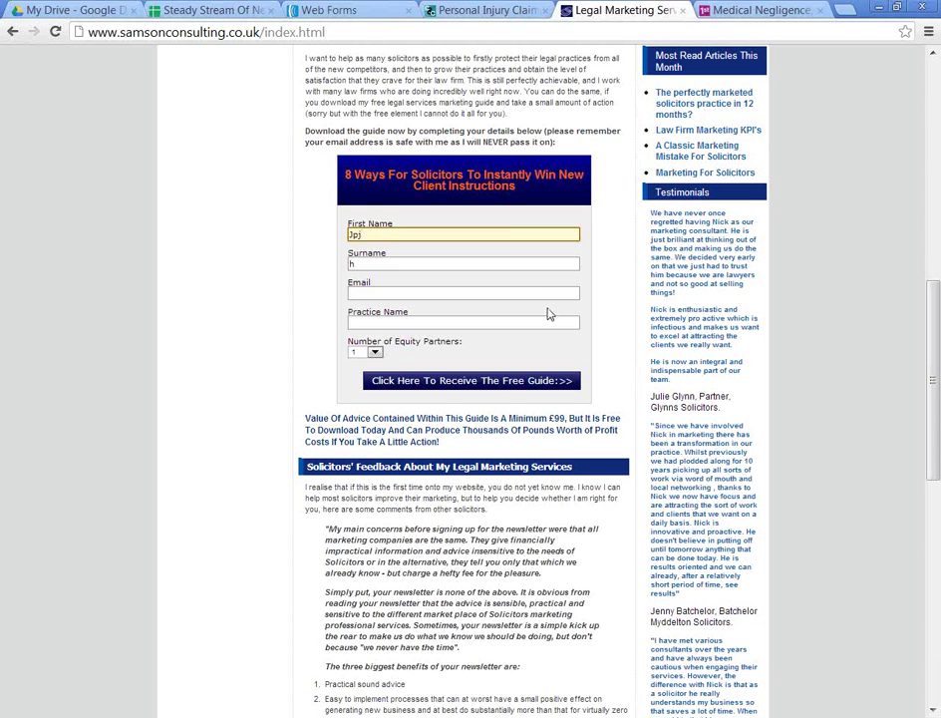
{"action": "scroll", "coordinate": [550, 309], "scroll_direction": "up", "scroll_amount": 3}
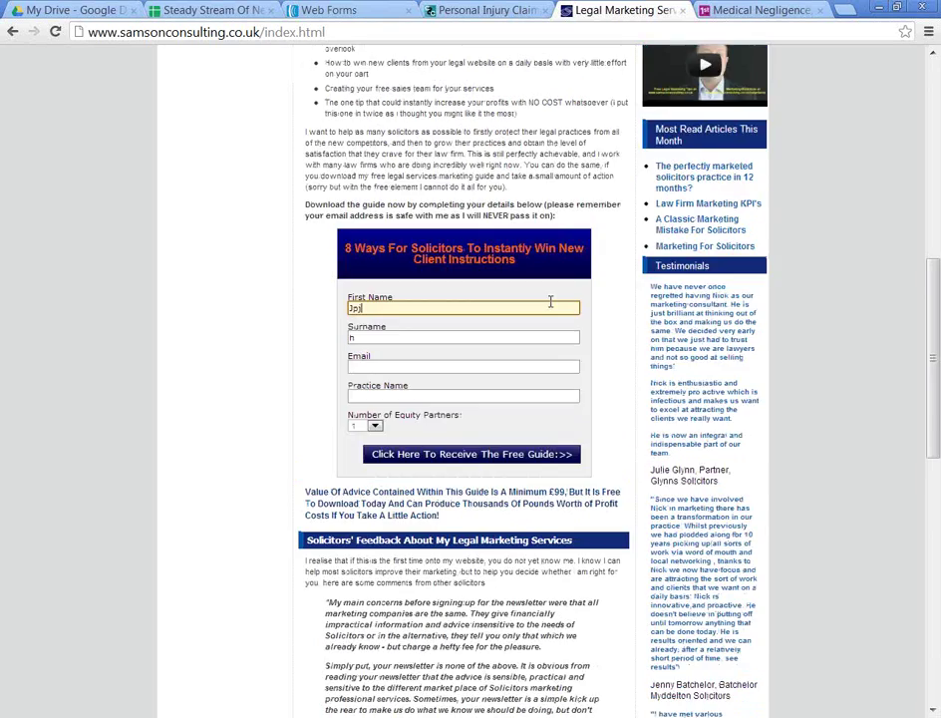
{"action": "scroll", "coordinate": [550, 309], "scroll_direction": "up", "scroll_amount": 5}
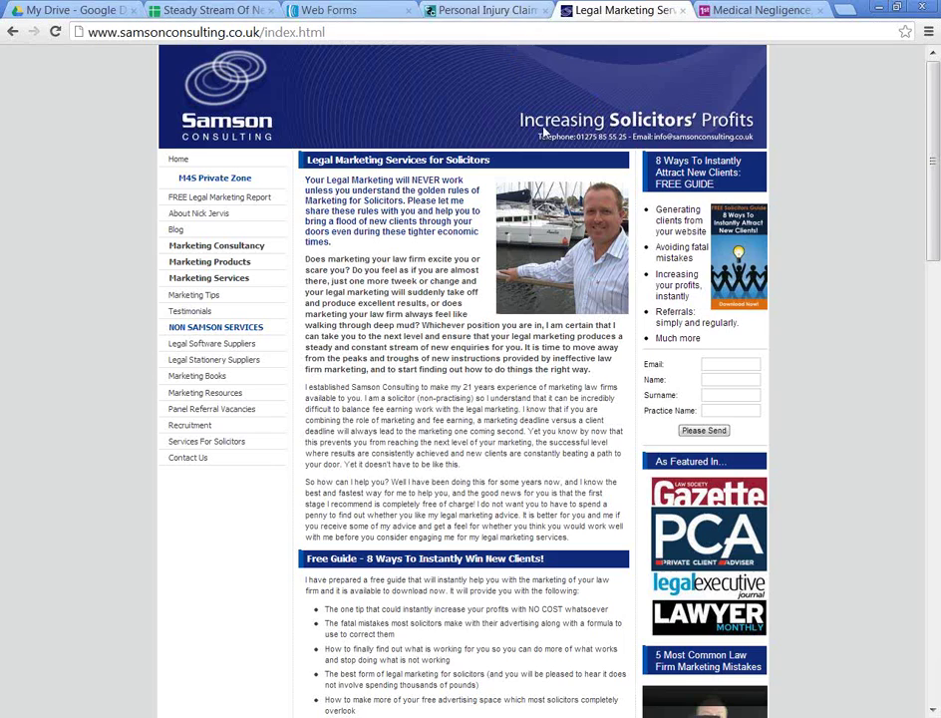
{"action": "left_click", "coordinate": [506, 9]}
{"action": "scroll", "coordinate": [719, 478], "scroll_direction": "up", "scroll_amount": 3}
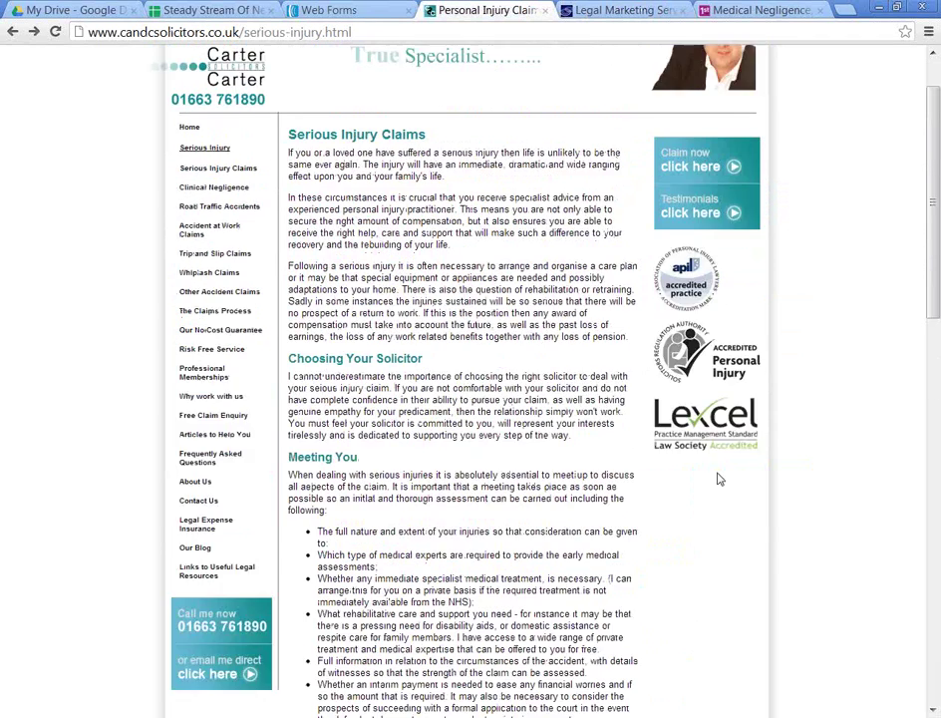
{"action": "scroll", "coordinate": [761, 284], "scroll_direction": "down", "scroll_amount": 3}
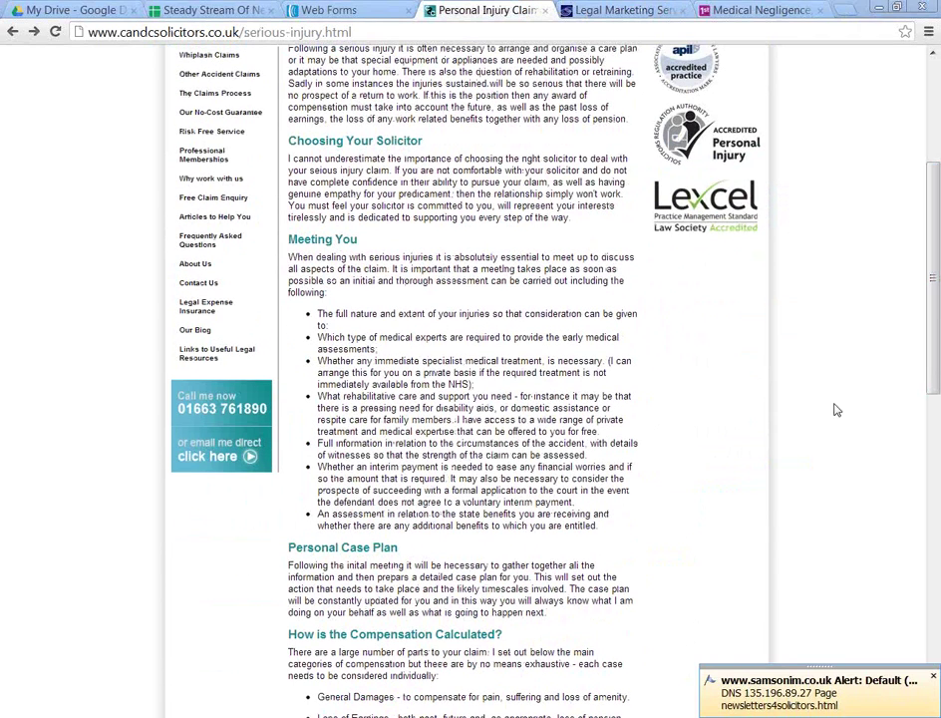
{"action": "mouse_move", "coordinate": [774, 254]}
{"action": "left_mouse_down"}
{"action": "mouse_move", "coordinate": [749, 249]}
{"action": "mouse_move", "coordinate": [623, 498]}
{"action": "mouse_move", "coordinate": [739, 550]}
{"action": "mouse_move", "coordinate": [770, 232]}
{"action": "left_mouse_up"}
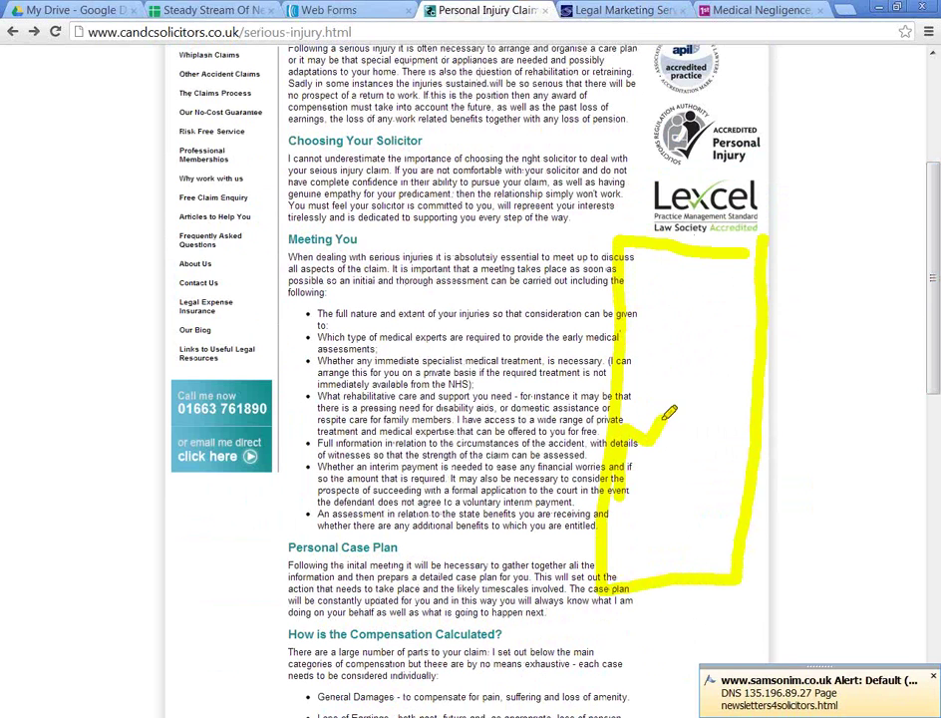
{"action": "key", "text": "e"}
{"action": "left_click_drag", "start_coordinate": [748, 352], "coordinate": [757, 308]}
{"action": "key", "text": "e"}
{"action": "mouse_move", "coordinate": [715, 267]}
{"action": "left_mouse_down"}
{"action": "mouse_move", "coordinate": [740, 437]}
{"action": "mouse_move", "coordinate": [703, 476]}
{"action": "left_mouse_up"}
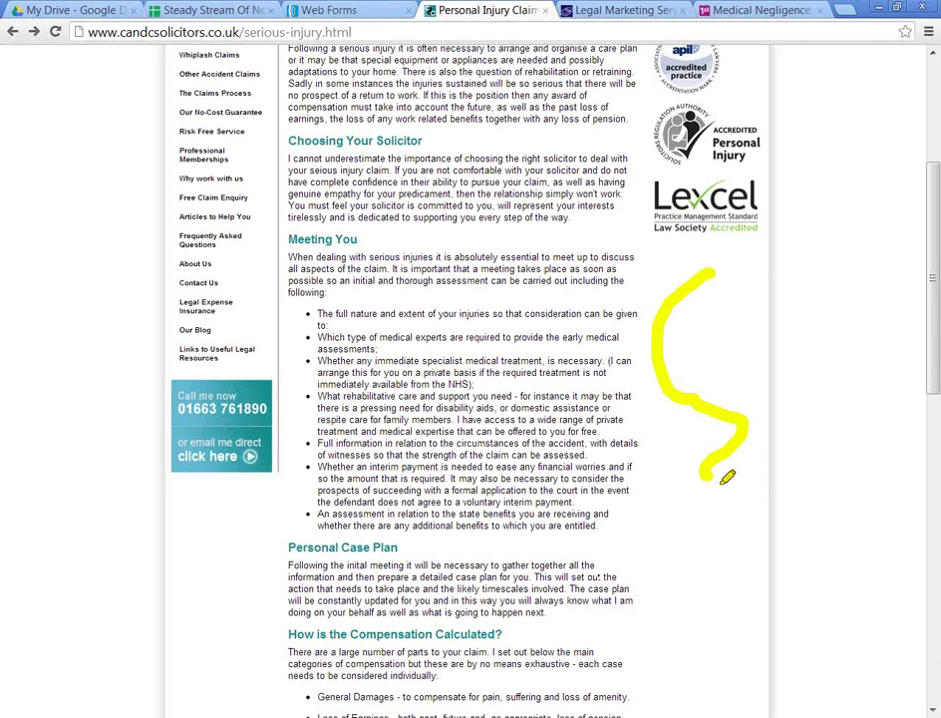
{"action": "left_click", "coordinate": [713, 395]}
{"action": "left_click", "coordinate": [718, 355]}
{"action": "left_click", "coordinate": [711, 310]}
{"action": "left_click", "coordinate": [711, 292]}
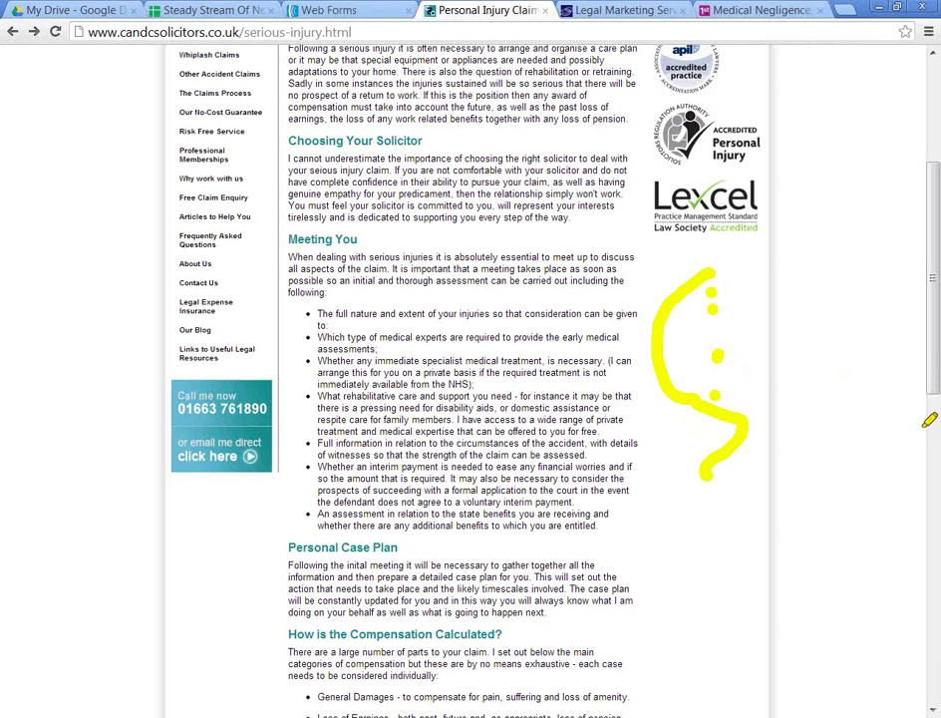
{"action": "left_click", "coordinate": [631, 317]}
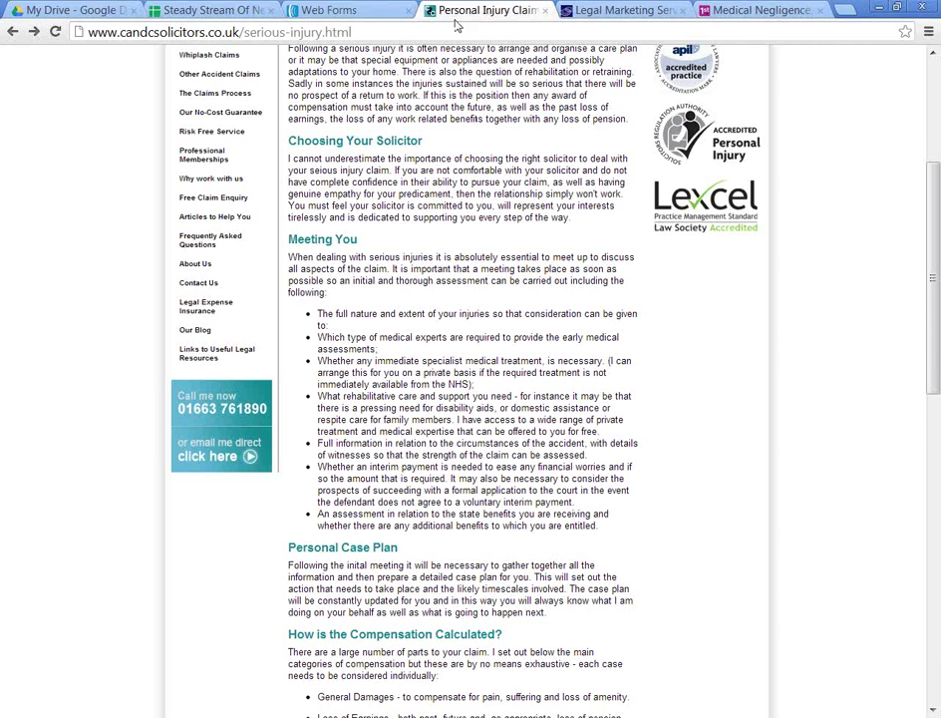
Step: Close the split test code dialog and open the Create and Manage Lists page
{"action": "left_click", "coordinate": [324, 10]}
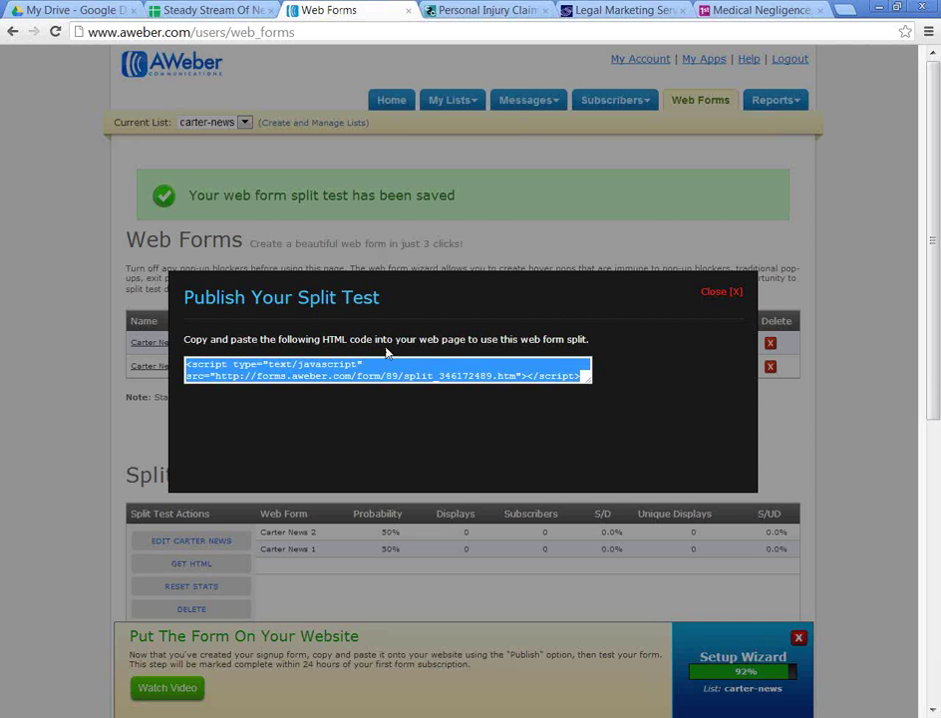
{"action": "left_click", "coordinate": [705, 292]}
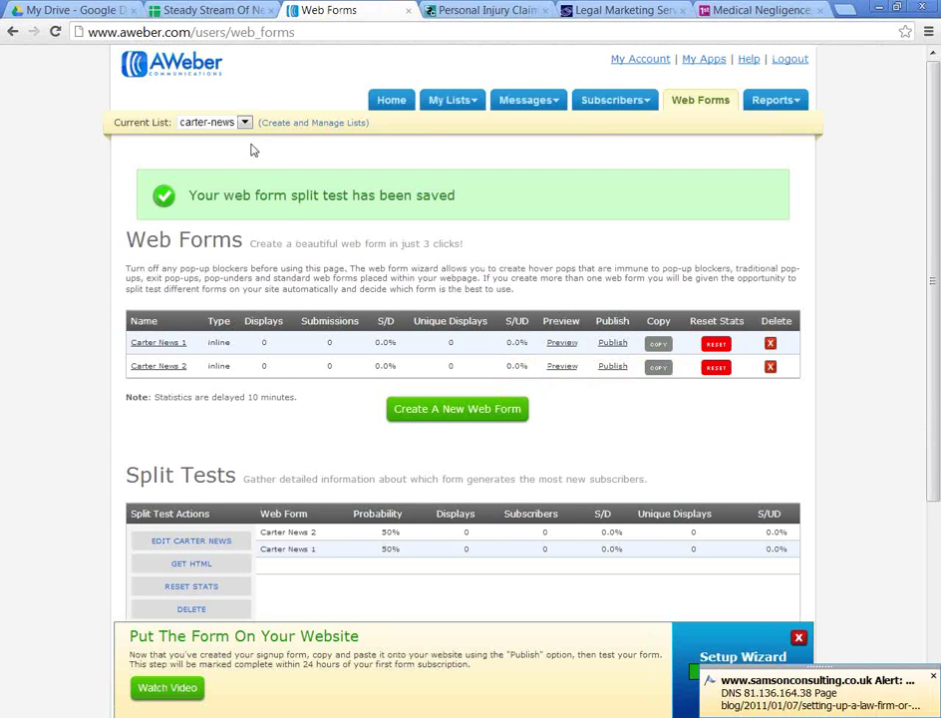
{"action": "left_click", "coordinate": [276, 126]}
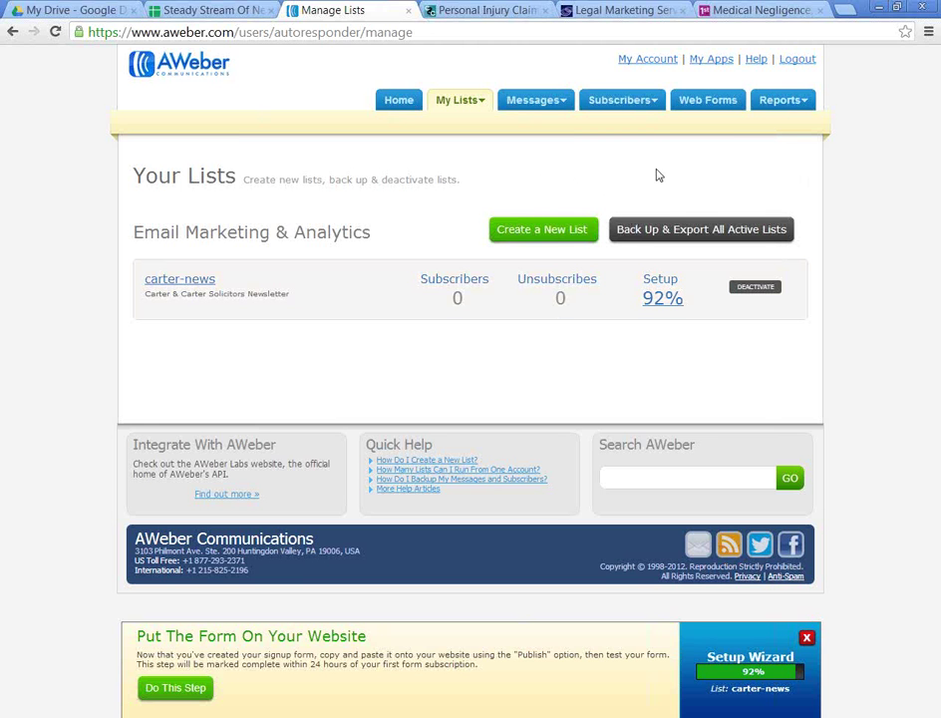
Step: Open Subscribers > Add for the carter-news list
{"action": "mouse_move", "coordinate": [624, 105]}
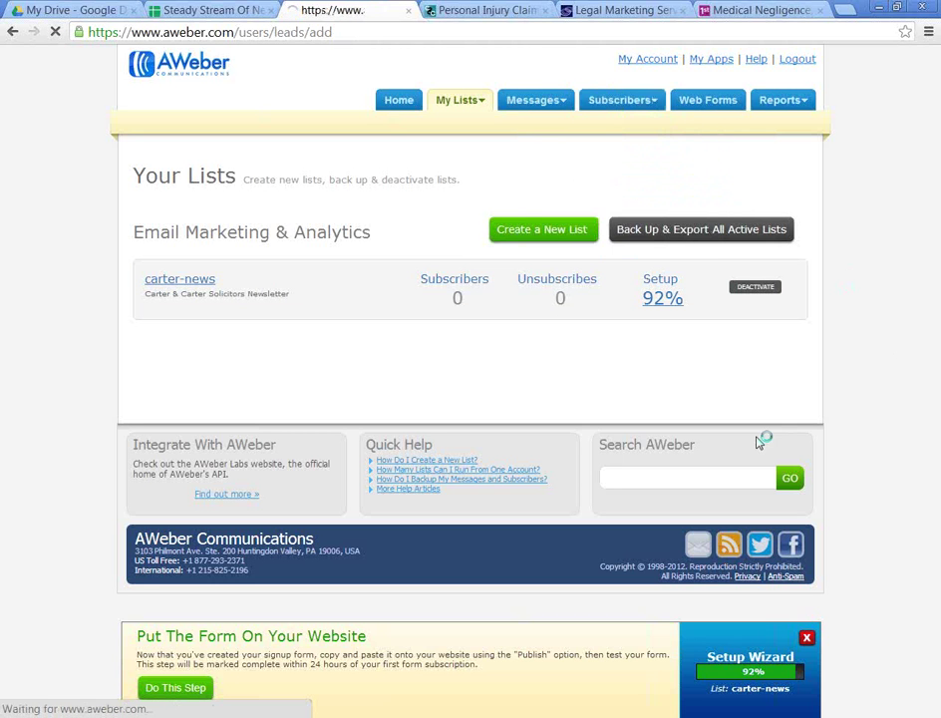
{"action": "scroll", "coordinate": [757, 441], "scroll_direction": "down", "scroll_amount": 3}
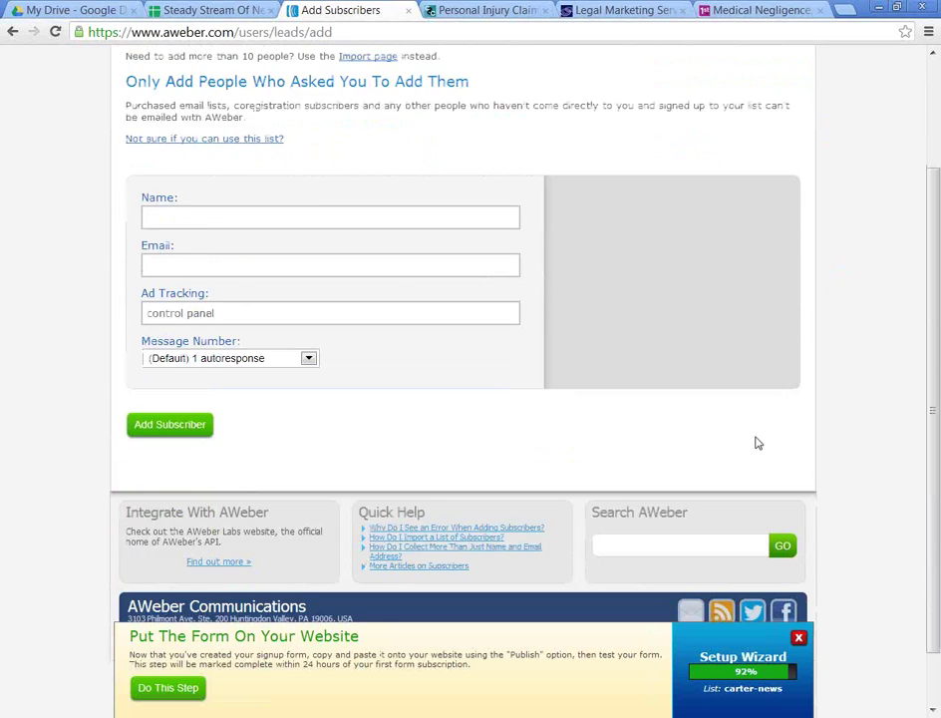
{"action": "scroll", "coordinate": [756, 442], "scroll_direction": "up", "scroll_amount": 3}
{"action": "left_click", "coordinate": [394, 345]}
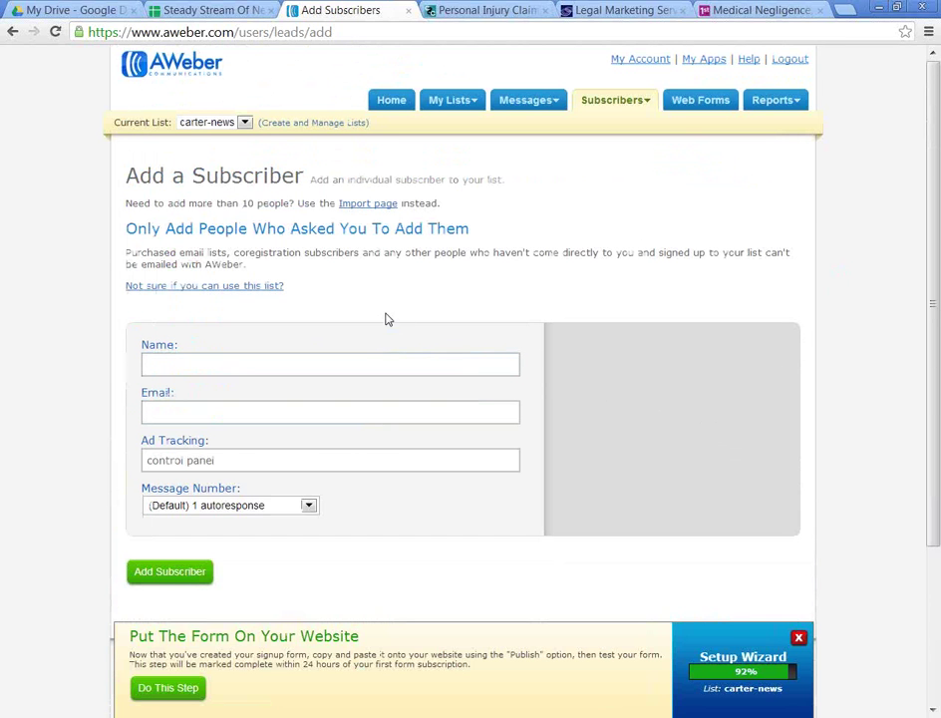
Step: Open the Import Subscribers page and review its subscribers box and sign-up method fields
{"action": "left_click", "coordinate": [378, 204]}
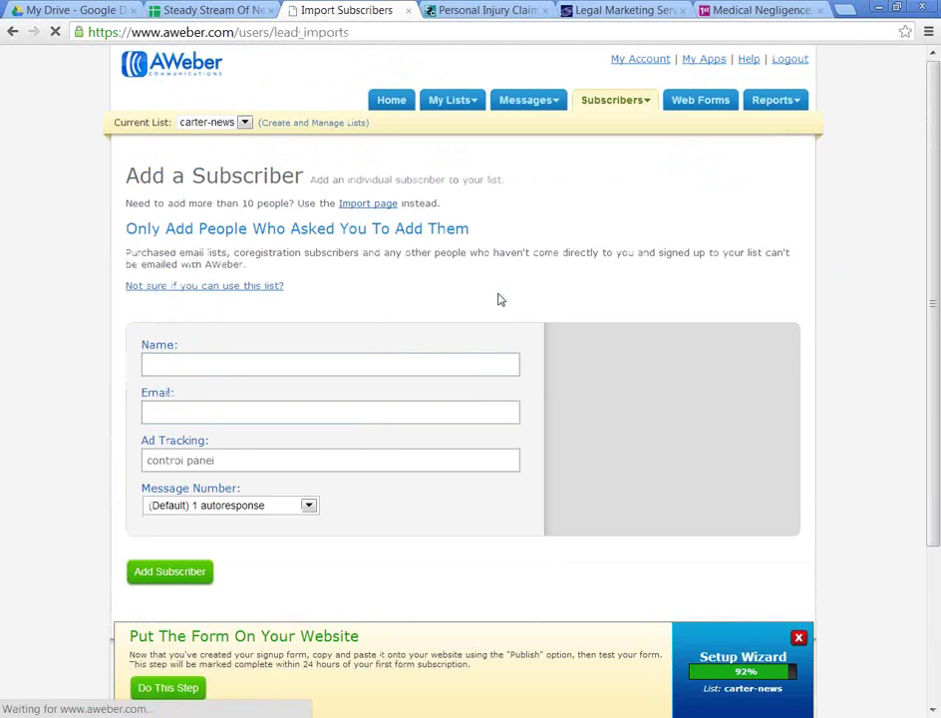
{"action": "scroll", "coordinate": [497, 300], "scroll_direction": "down", "scroll_amount": 2}
{"action": "left_click", "coordinate": [432, 345]}
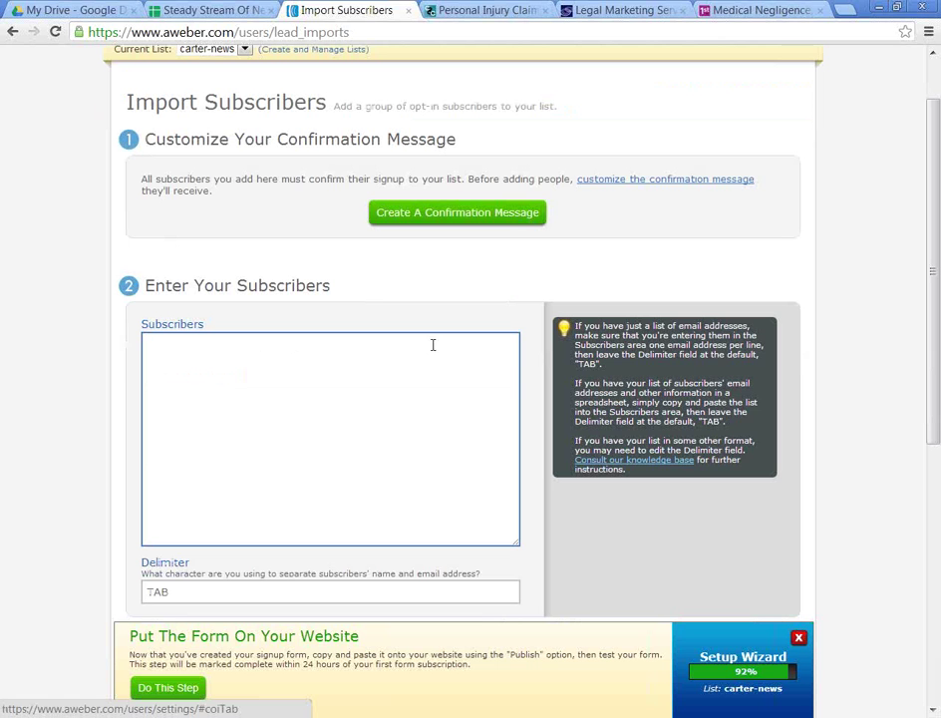
{"action": "left_click", "coordinate": [204, 352]}
{"action": "scroll", "coordinate": [205, 351], "scroll_direction": "down", "scroll_amount": 3}
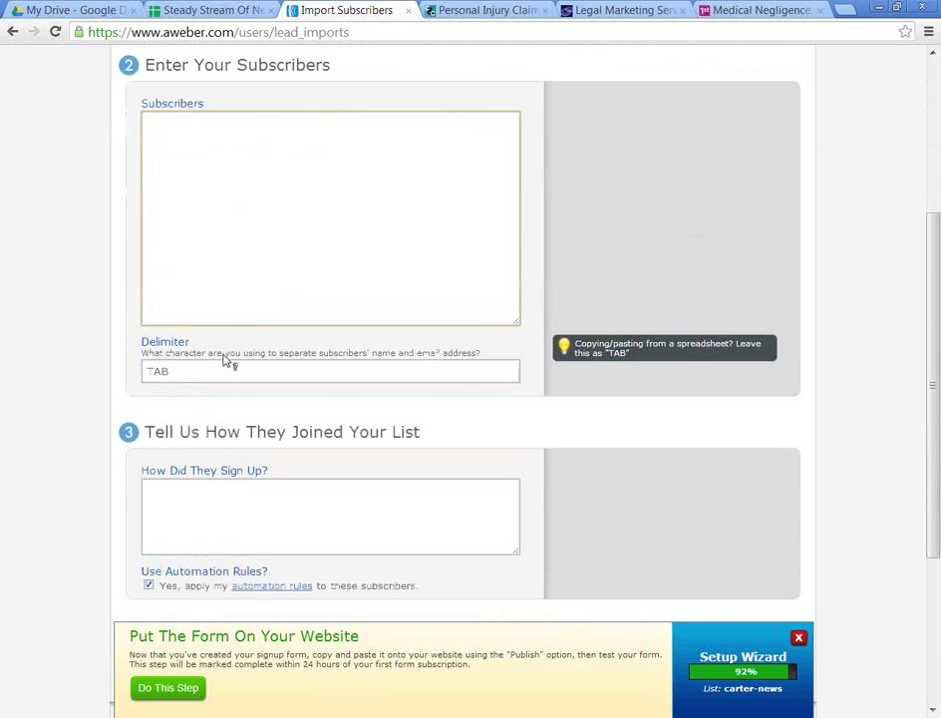
{"action": "left_click", "coordinate": [230, 506]}
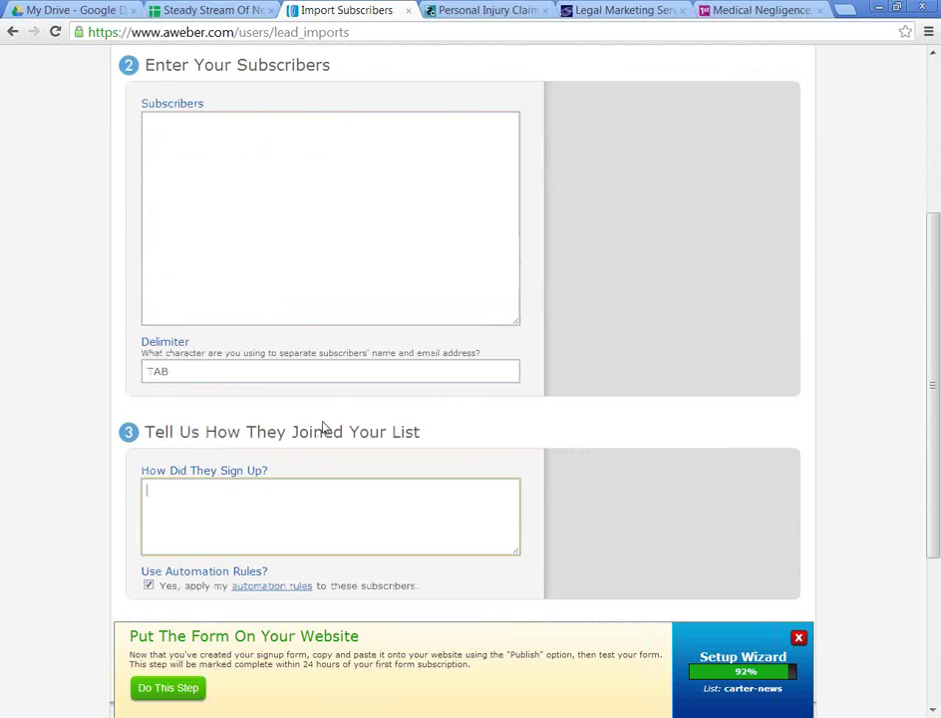
{"action": "scroll", "coordinate": [344, 418], "scroll_direction": "down", "scroll_amount": 2}
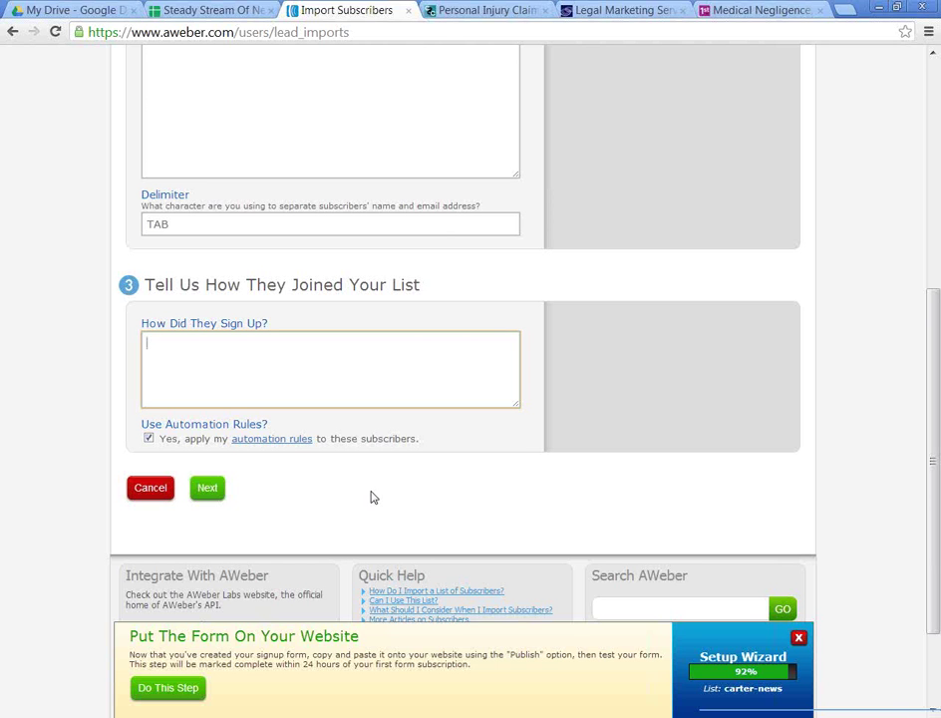
{"action": "scroll", "coordinate": [369, 496], "scroll_direction": "up", "scroll_amount": 5}
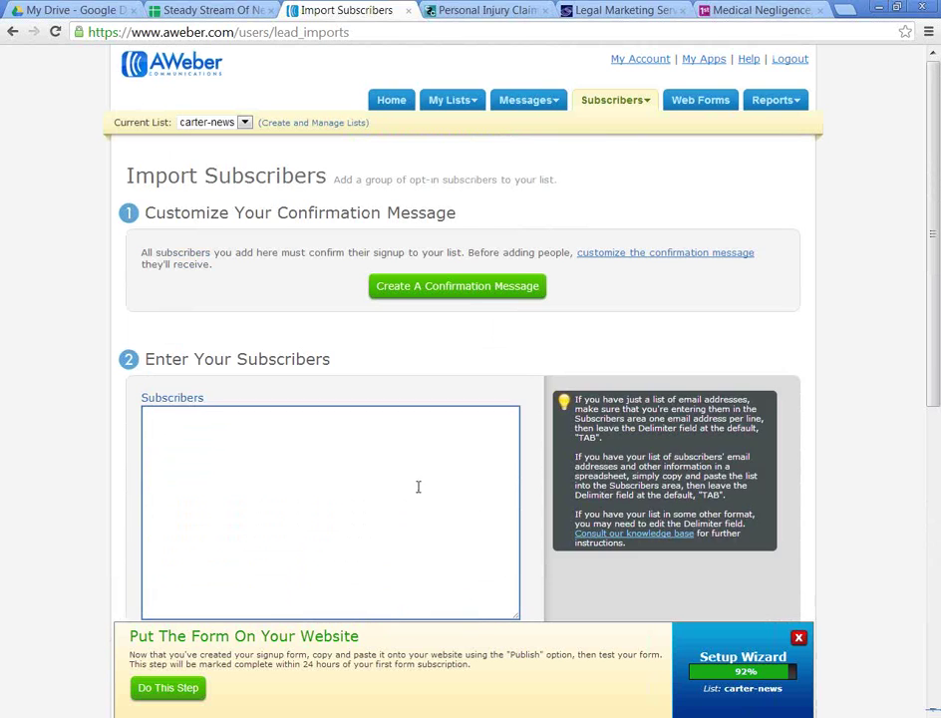
Step: Start a new HTML broadcast message, then select the Legal Marketing tab's web address
{"action": "mouse_move", "coordinate": [531, 103]}
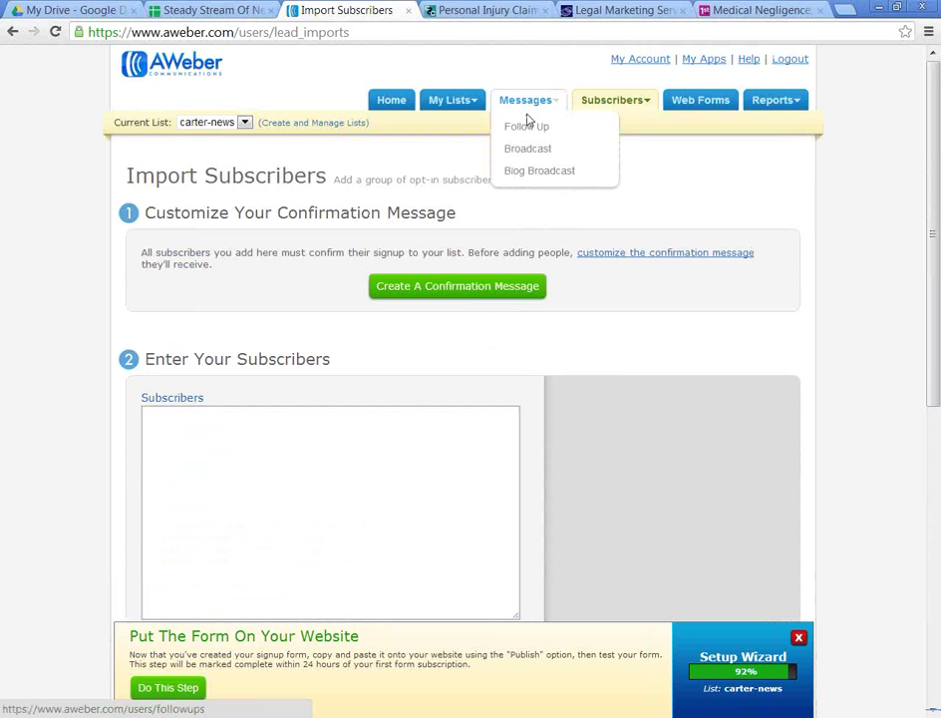
{"action": "left_click", "coordinate": [528, 149]}
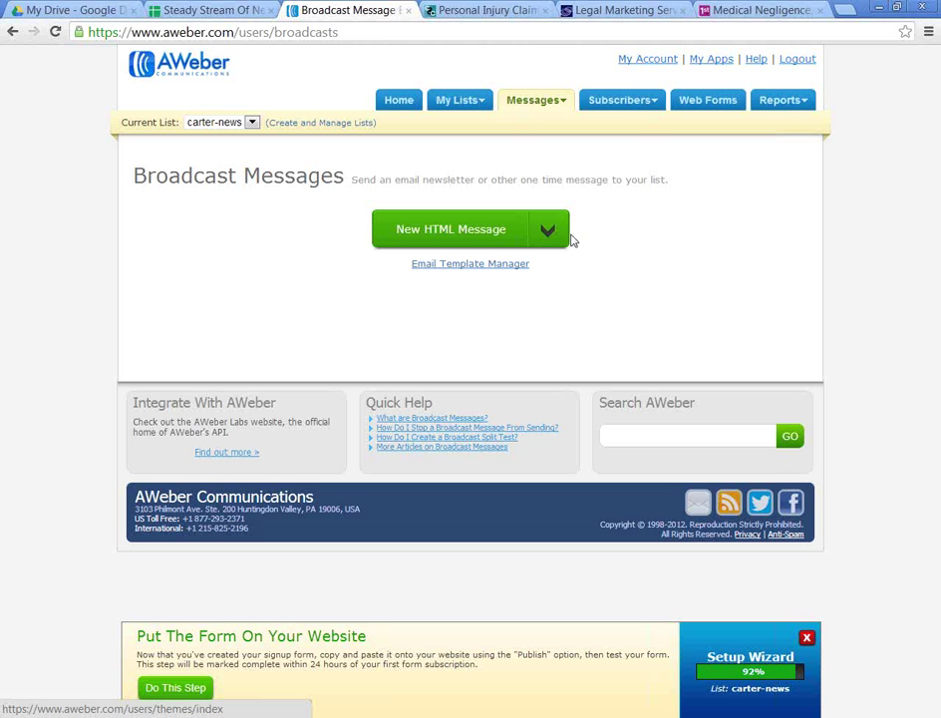
{"action": "left_click", "coordinate": [496, 239]}
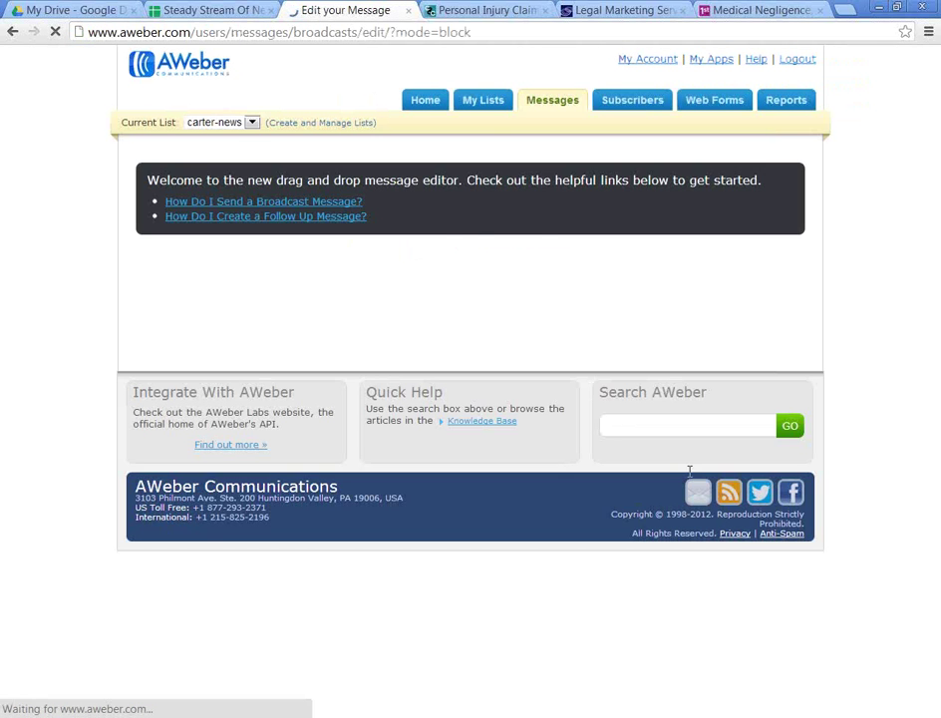
{"action": "left_click", "coordinate": [603, 10]}
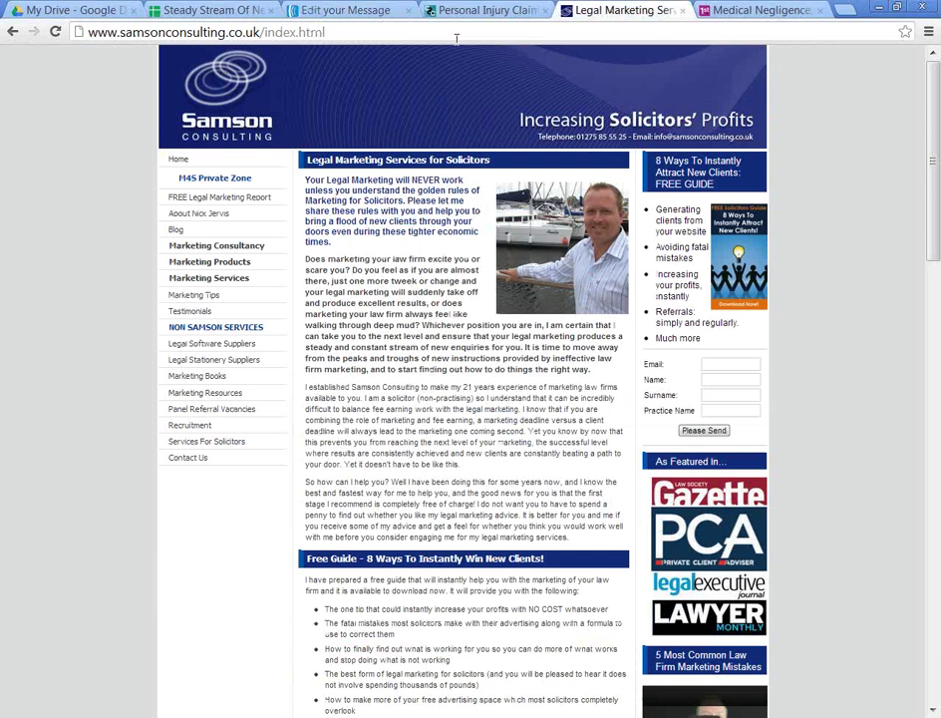
{"action": "left_click", "coordinate": [747, 31]}
Step: Log in to the samsonim.co.uk private zone and open Your Newsletter Store
{"action": "type", "text": "sa"}
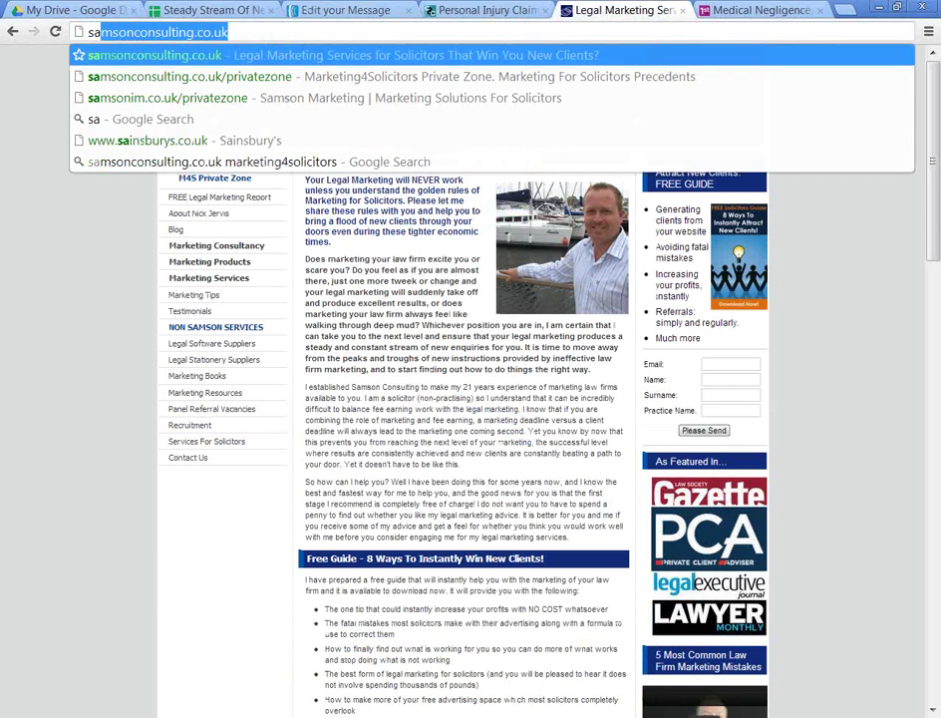
{"action": "key", "text": "Down"}
{"action": "key", "text": "Down"}
{"action": "key", "text": "Return"}
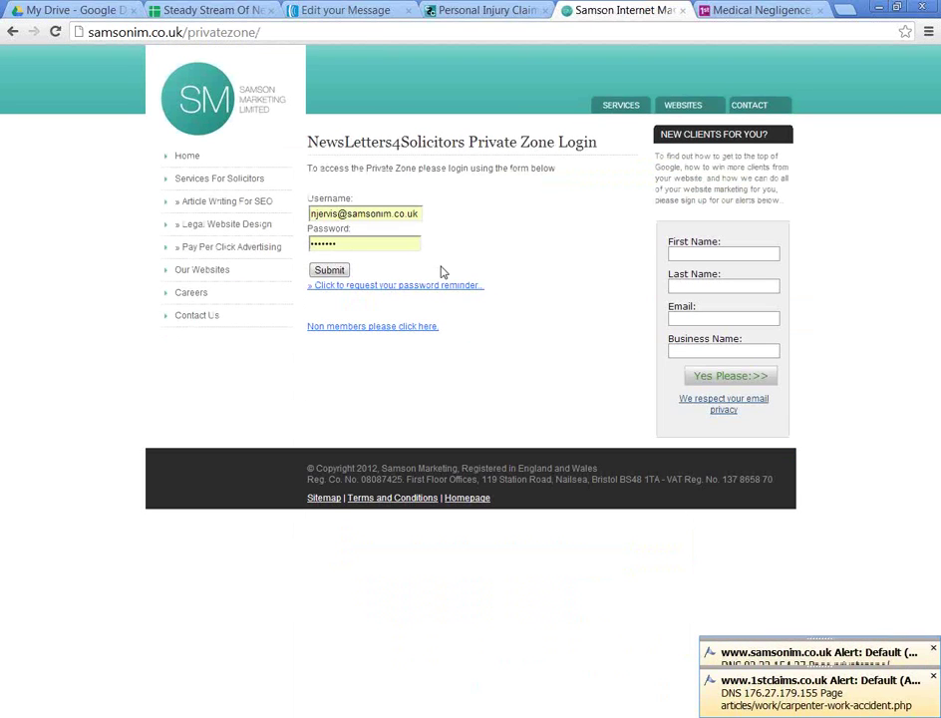
{"action": "left_click", "coordinate": [332, 271]}
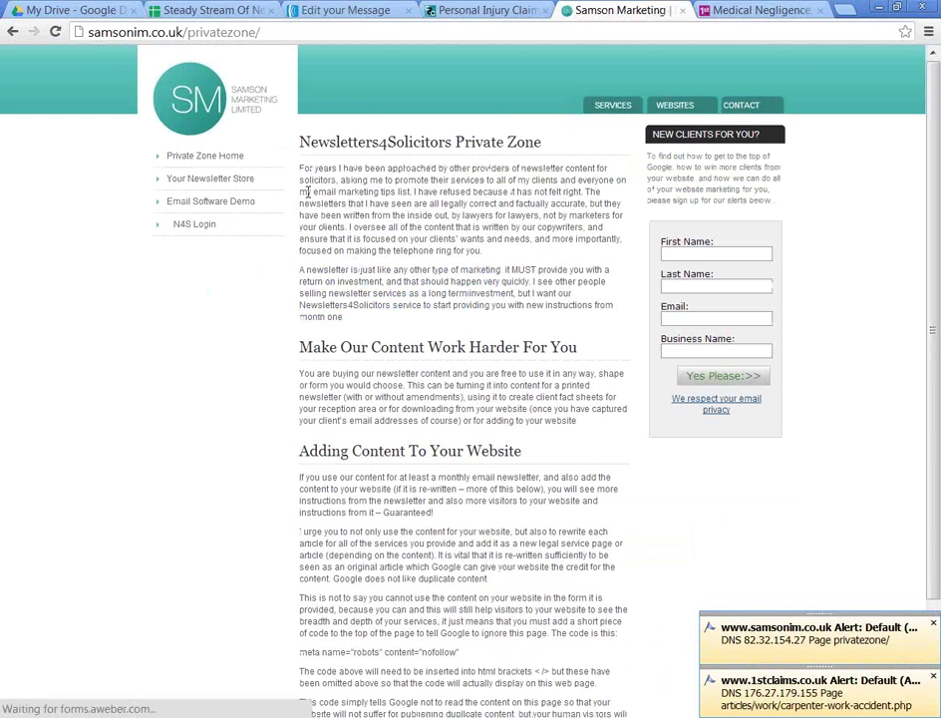
{"action": "left_click", "coordinate": [236, 181]}
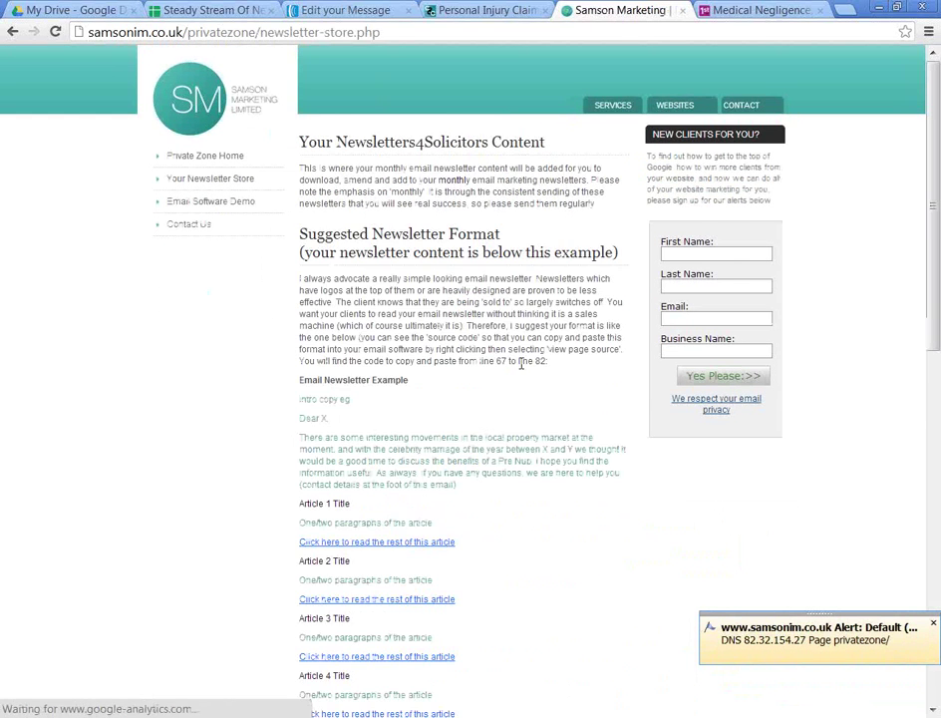
Step: View the store page's source, select the example newsletter code lines, and return to AWeber
{"action": "scroll", "coordinate": [526, 363], "scroll_direction": "down", "scroll_amount": 3}
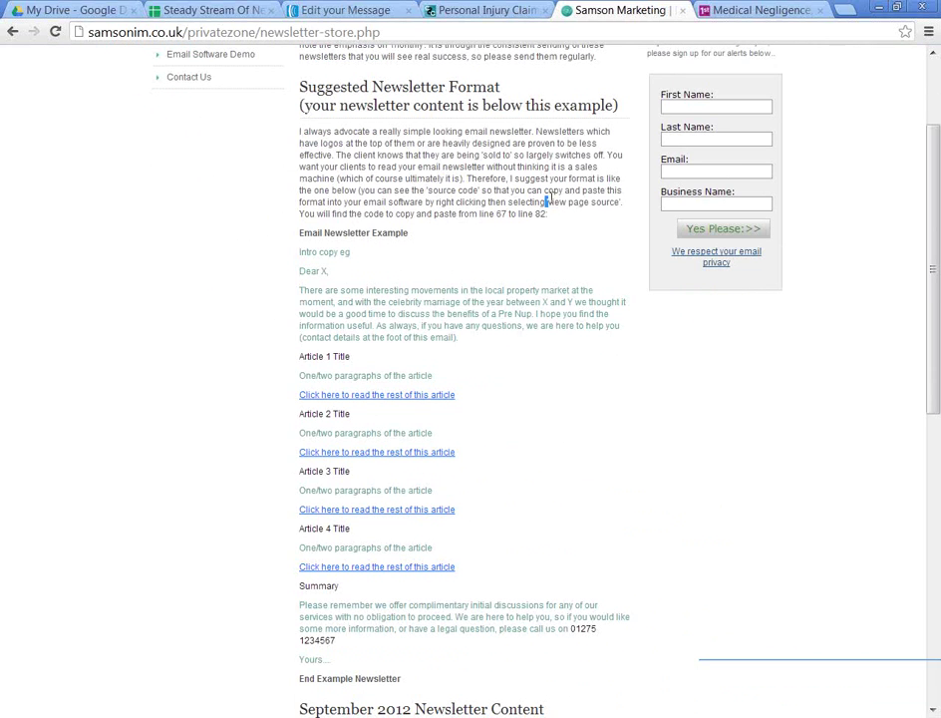
{"action": "left_click_drag", "start_coordinate": [546, 202], "coordinate": [573, 212]}
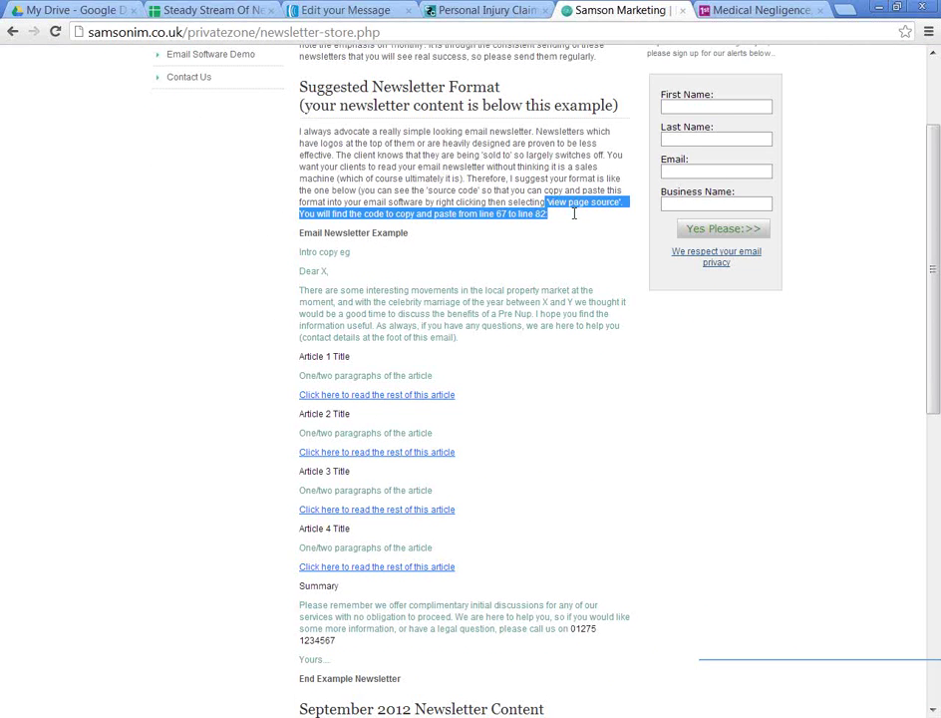
{"action": "right_click", "coordinate": [406, 288]}
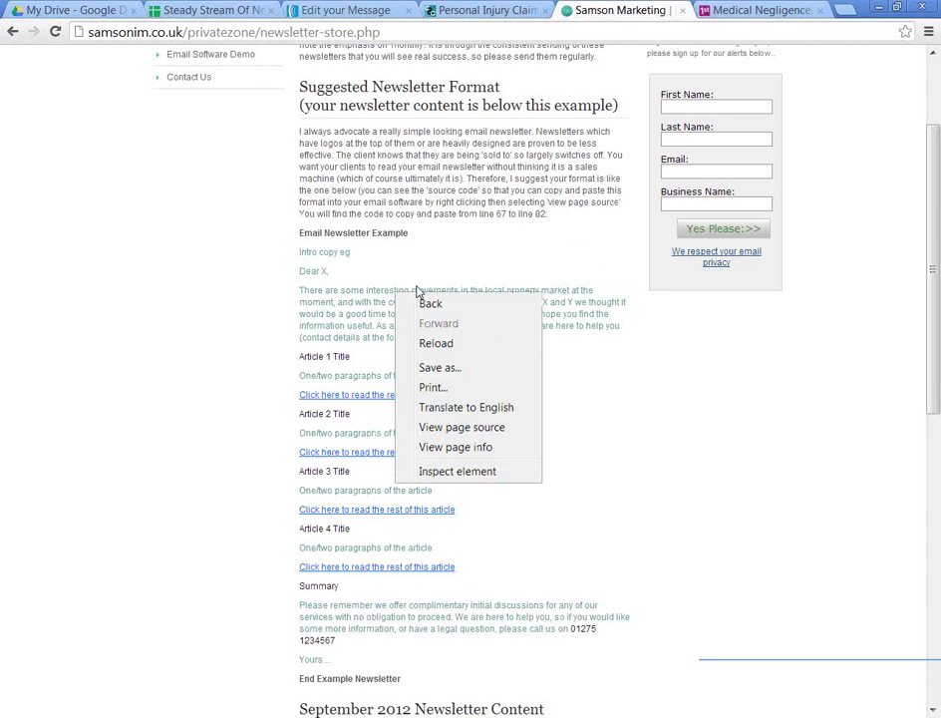
{"action": "left_click", "coordinate": [477, 426]}
{"action": "scroll", "coordinate": [467, 389], "scroll_direction": "down", "scroll_amount": 8}
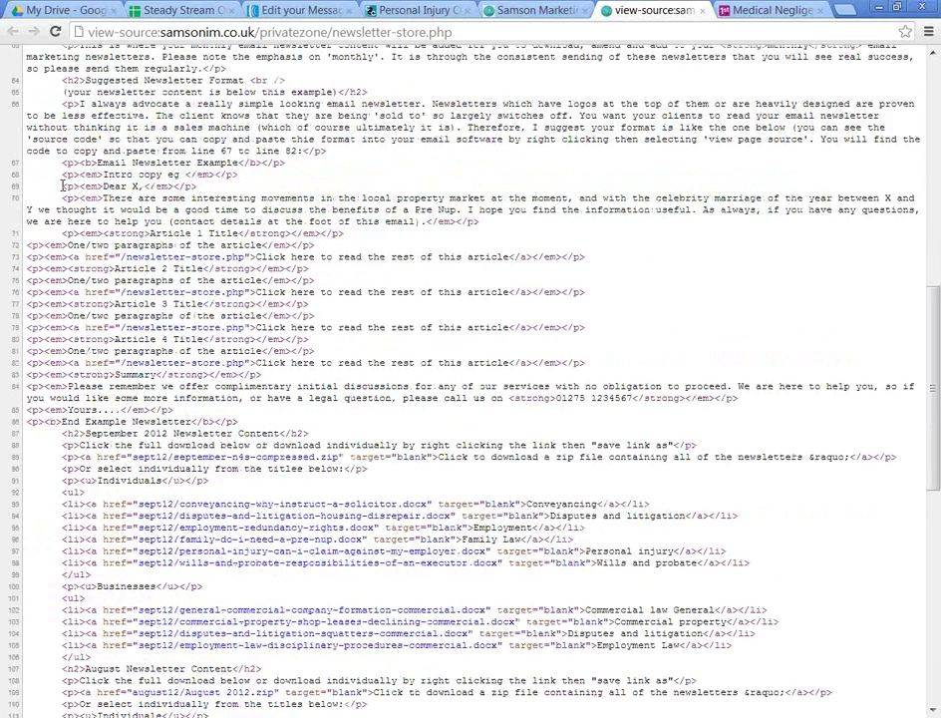
{"action": "left_click_drag", "start_coordinate": [63, 186], "coordinate": [305, 263]}
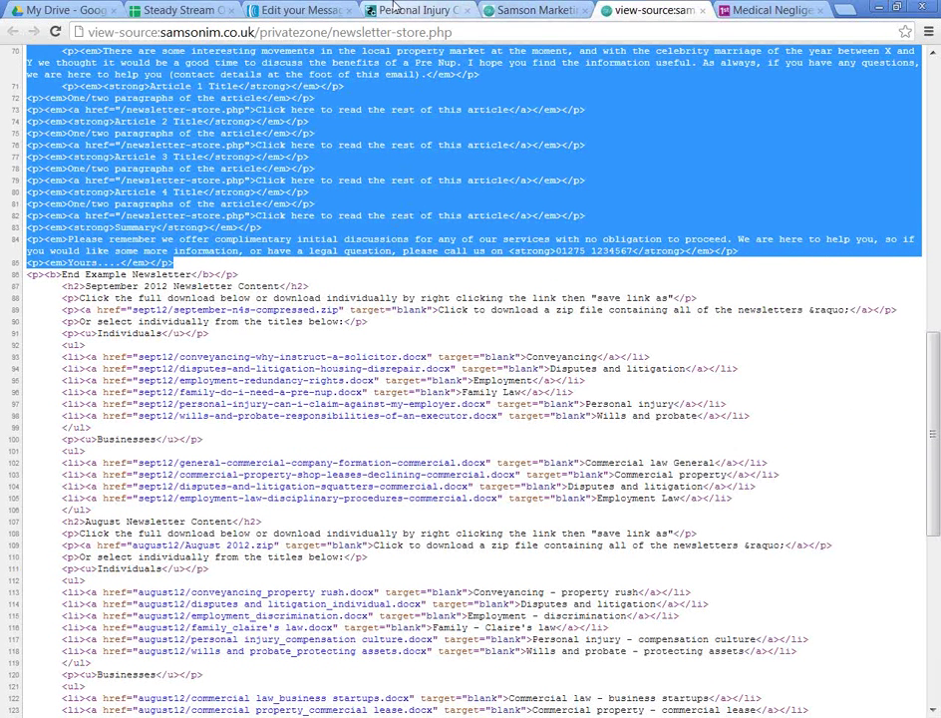
{"action": "left_click", "coordinate": [299, 10]}
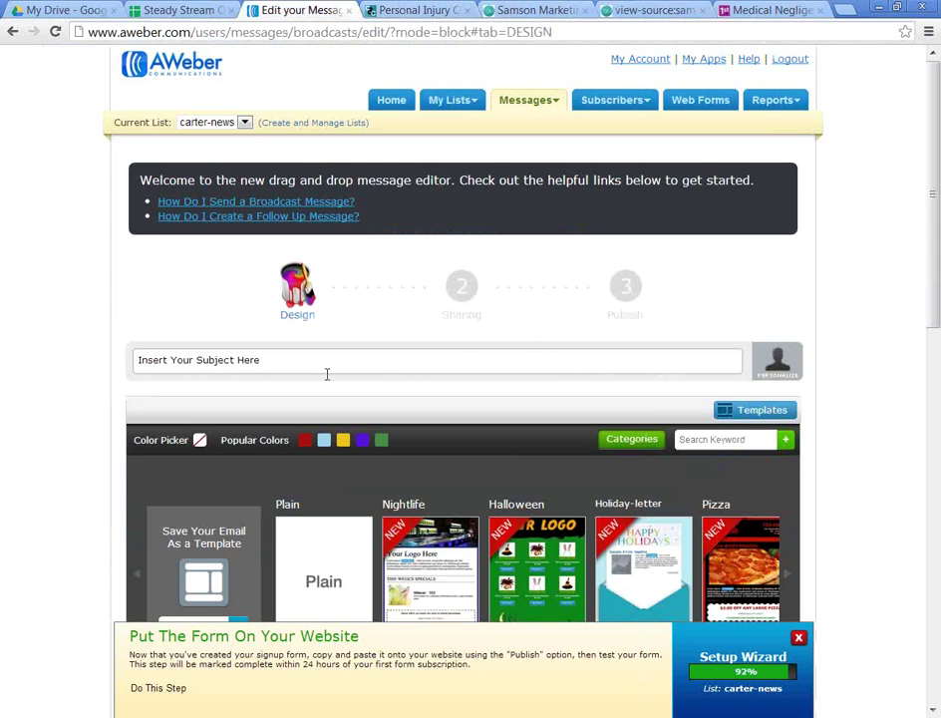
{"action": "scroll", "coordinate": [316, 362], "scroll_direction": "down", "scroll_amount": 2}
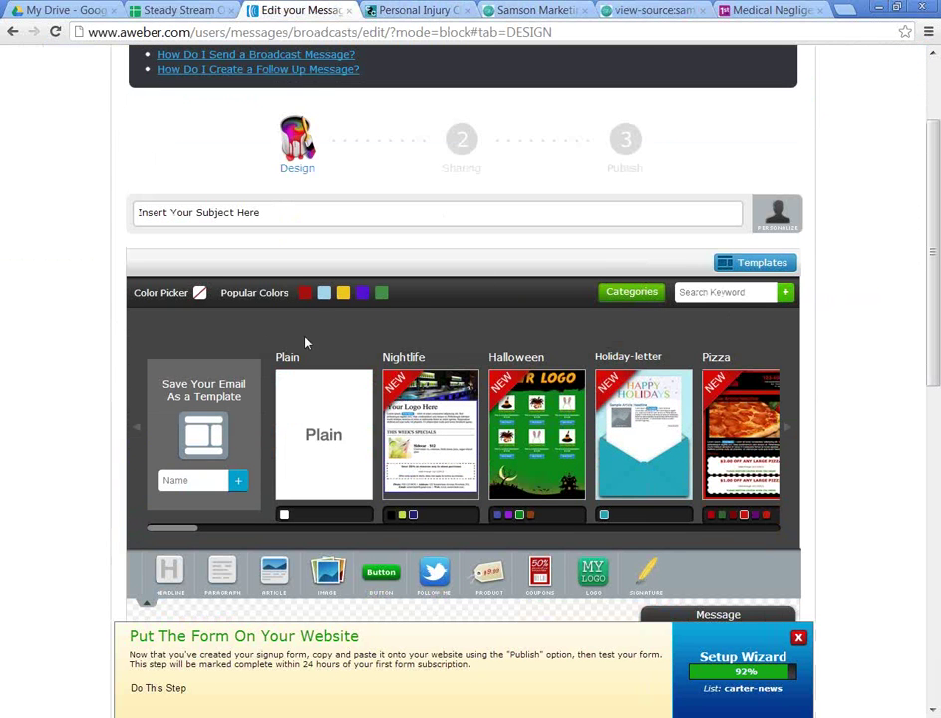
{"action": "scroll", "coordinate": [306, 343], "scroll_direction": "down", "scroll_amount": 1}
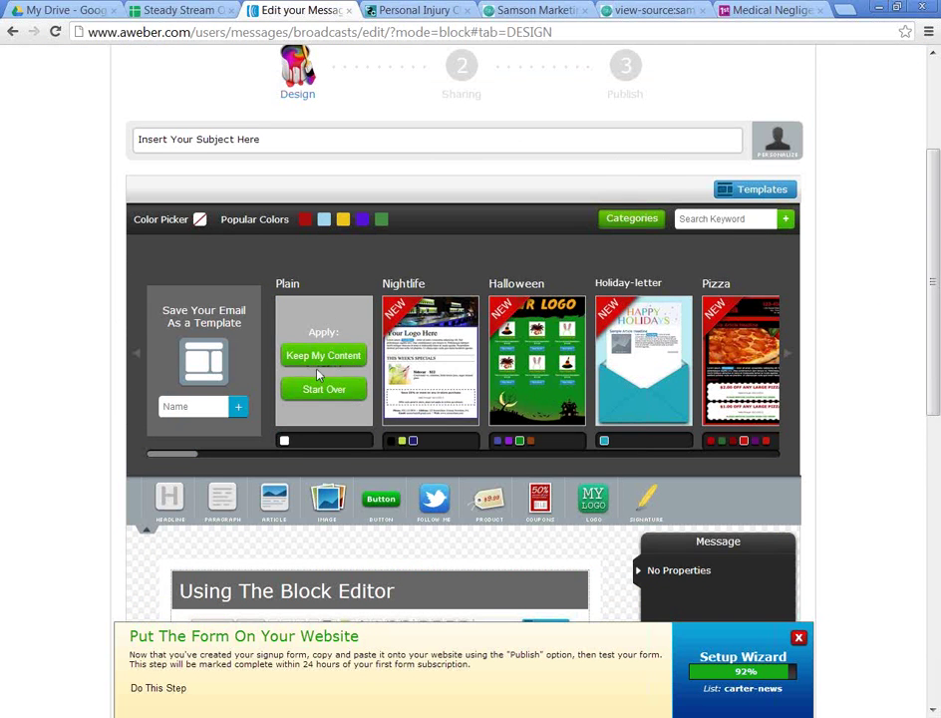
{"action": "scroll", "coordinate": [311, 399], "scroll_direction": "down", "scroll_amount": 2}
{"action": "scroll", "coordinate": [317, 391], "scroll_direction": "up", "scroll_amount": 2}
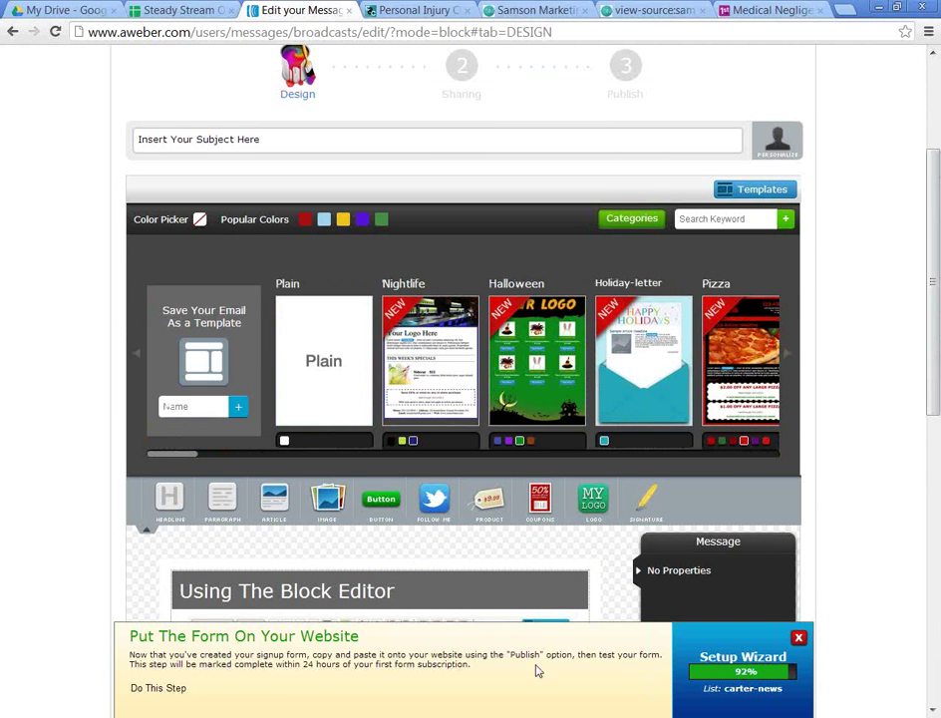
{"action": "scroll", "coordinate": [572, 566], "scroll_direction": "down", "scroll_amount": 5}
{"action": "scroll", "coordinate": [580, 522], "scroll_direction": "up", "scroll_amount": 5}
{"action": "scroll", "coordinate": [819, 405], "scroll_direction": "down", "scroll_amount": 5}
{"action": "scroll", "coordinate": [778, 488], "scroll_direction": "up", "scroll_amount": 2}
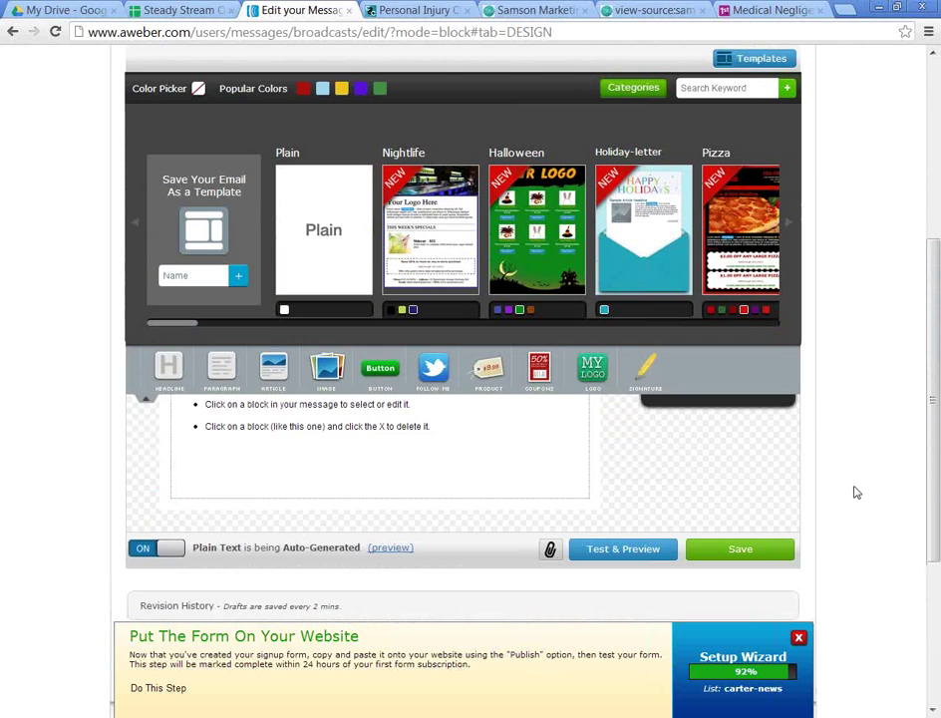
{"action": "scroll", "coordinate": [855, 492], "scroll_direction": "up", "scroll_amount": 5}
{"action": "scroll", "coordinate": [844, 487], "scroll_direction": "down", "scroll_amount": 6}
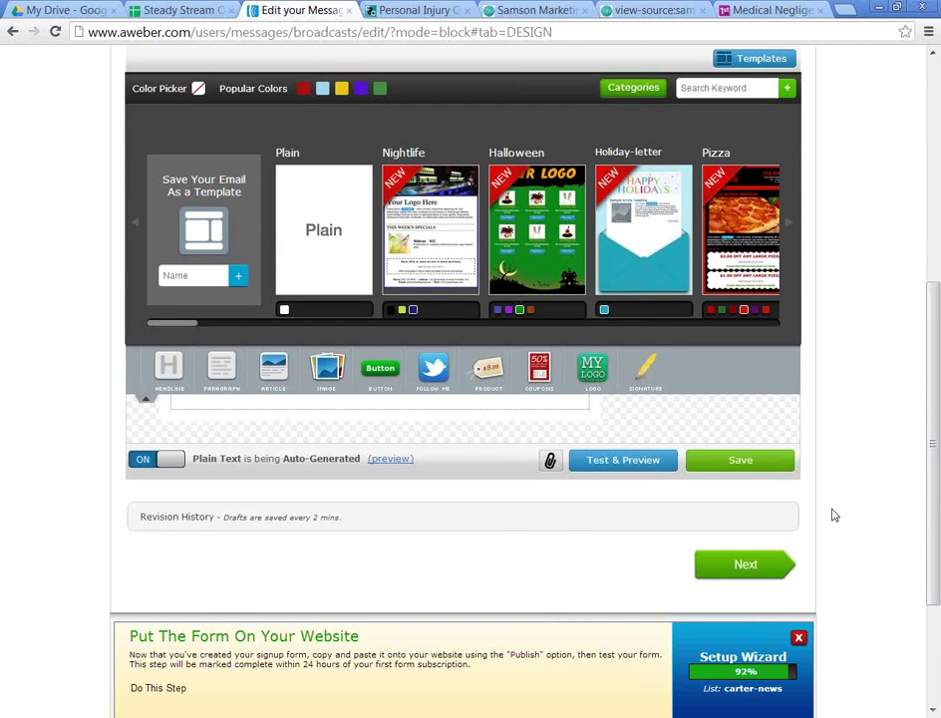
{"action": "left_click_drag", "start_coordinate": [937, 504], "coordinate": [899, 460]}
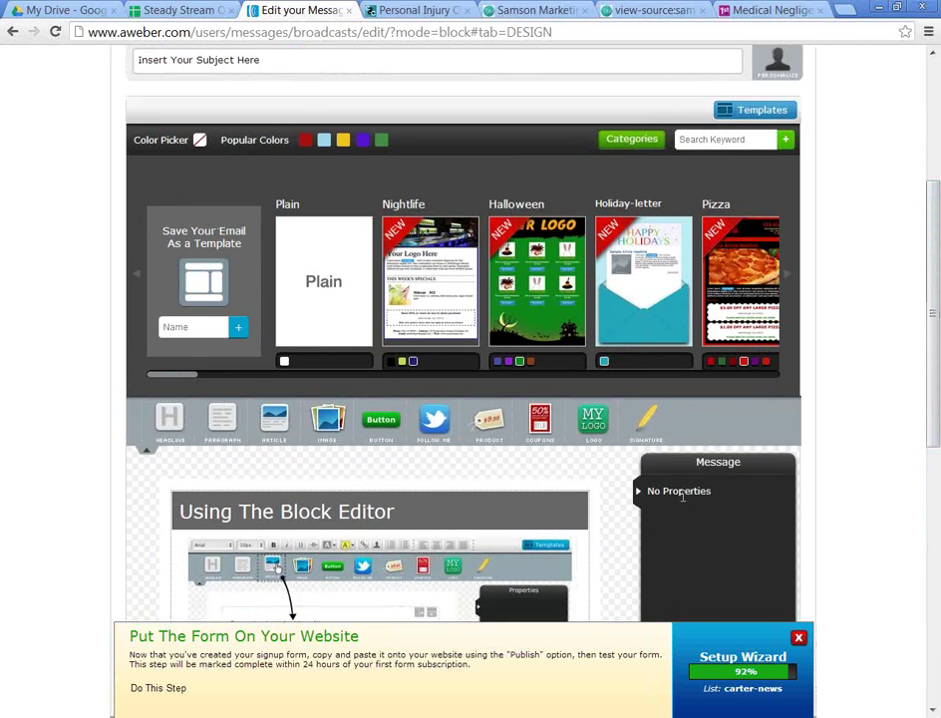
{"action": "scroll", "coordinate": [683, 495], "scroll_direction": "down", "scroll_amount": 3}
{"action": "scroll", "coordinate": [624, 507], "scroll_direction": "up", "scroll_amount": 3}
Step: Delete the Using The Block Editor block and add a Paragraph block to the email
{"action": "left_click", "coordinate": [386, 525]}
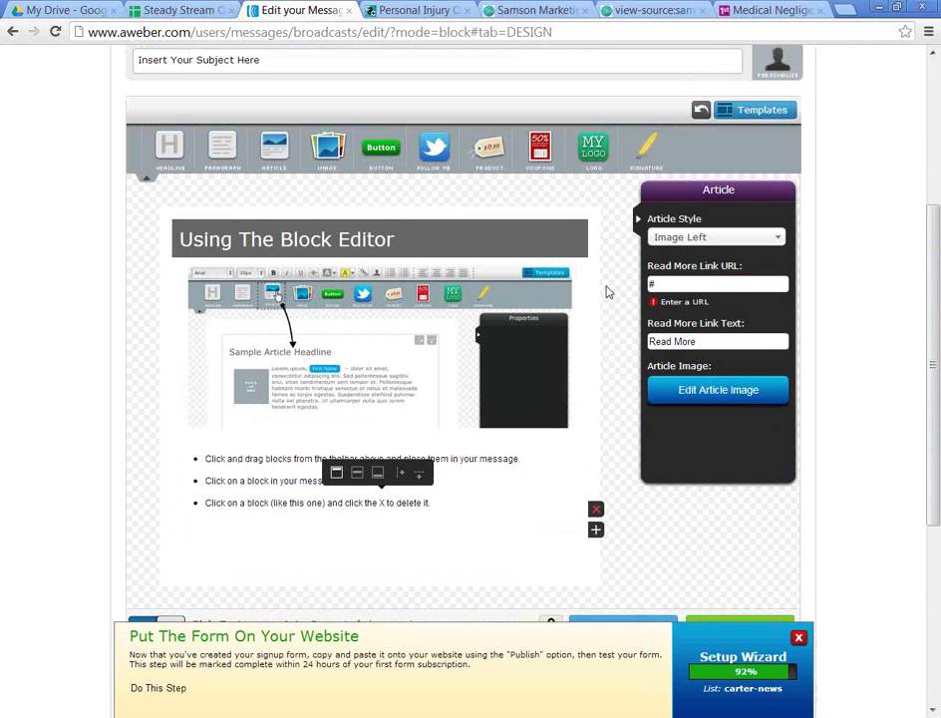
{"action": "left_click", "coordinate": [596, 511]}
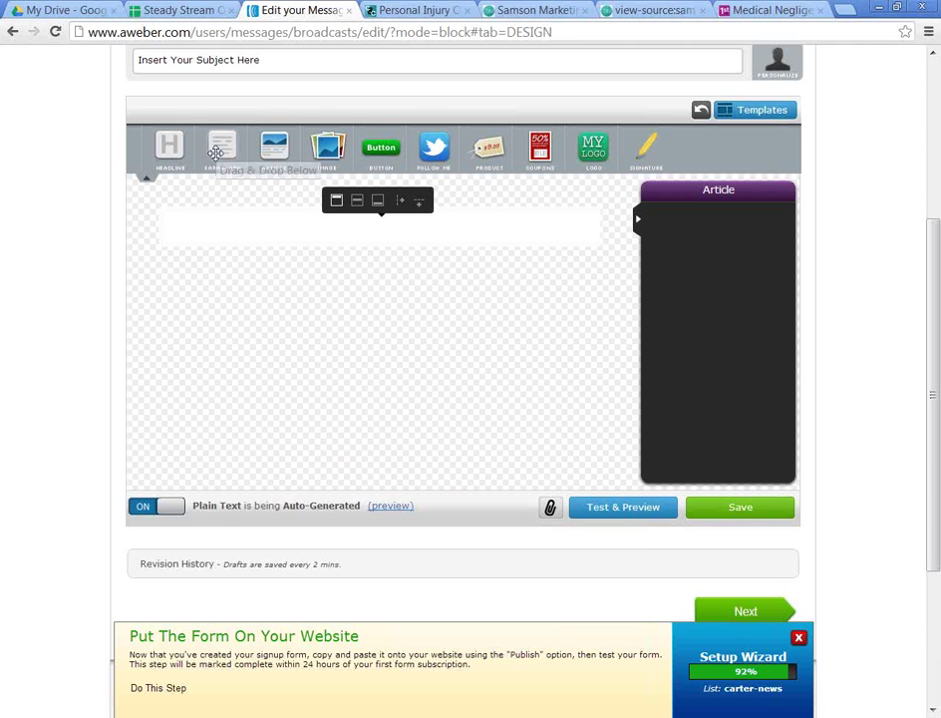
{"action": "left_click_drag", "start_coordinate": [216, 152], "coordinate": [237, 256]}
Step: Clear the placeholder paragraph text and paste the newsletter HTML markup in its place
{"action": "double_click", "coordinate": [223, 229]}
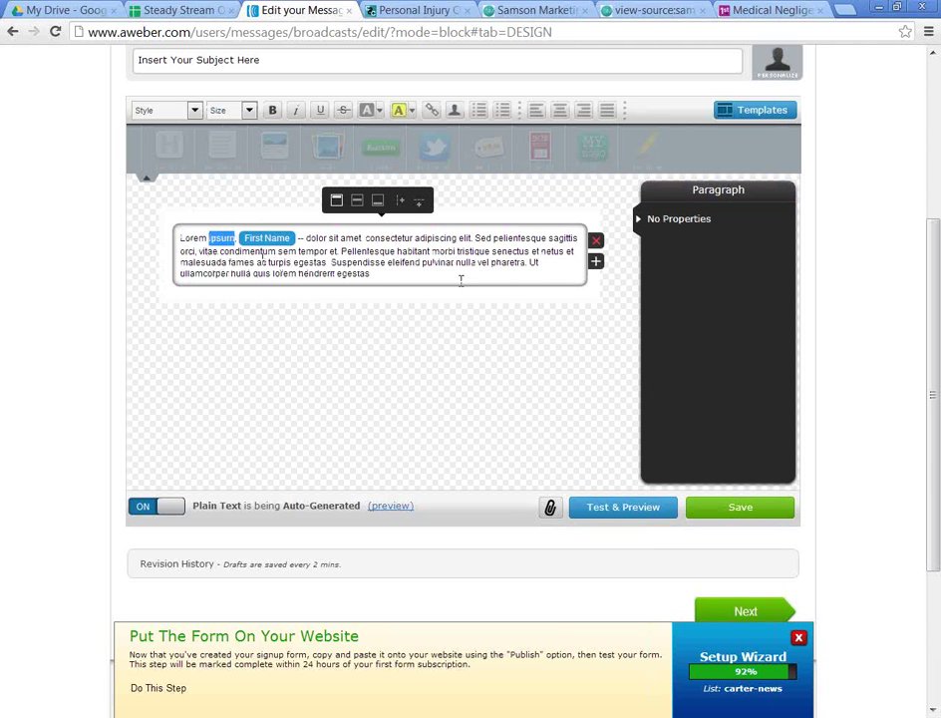
{"action": "left_click", "coordinate": [434, 274]}
{"action": "key", "text": "ctrl+a"}
{"action": "key", "text": "Delete"}
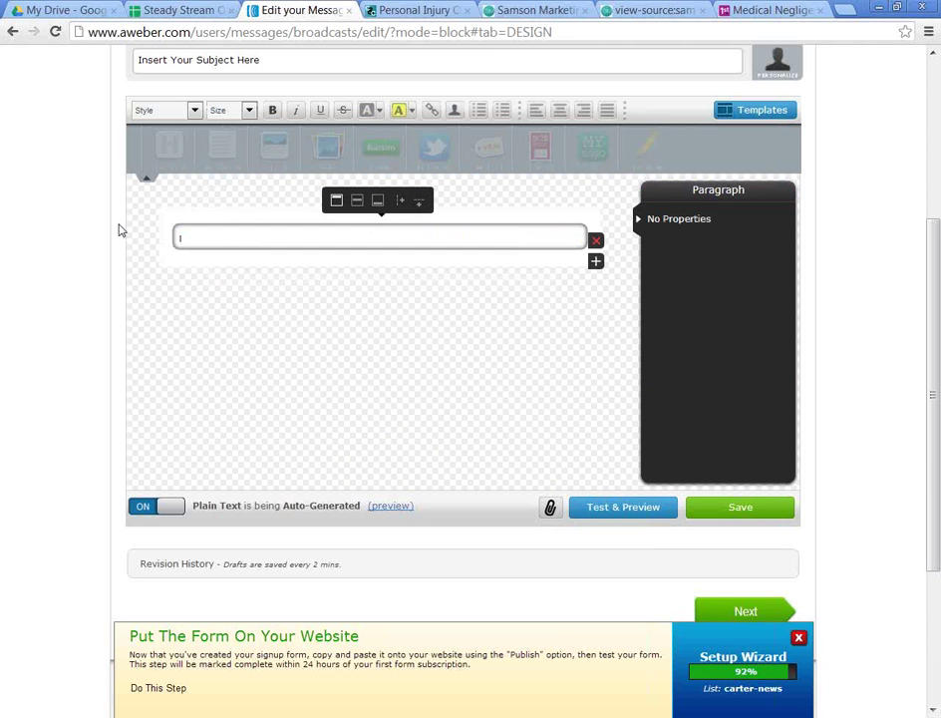
{"action": "scroll", "coordinate": [257, 269], "scroll_direction": "down", "scroll_amount": 3}
{"action": "scroll", "coordinate": [438, 438], "scroll_direction": "up", "scroll_amount": 5}
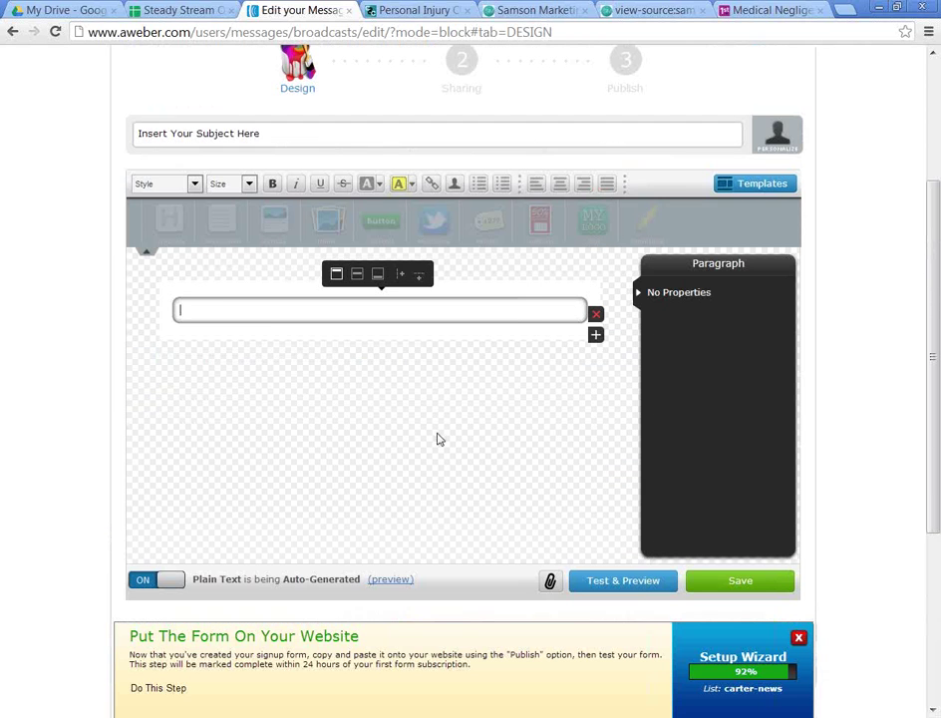
{"action": "key", "text": "ctrl+v"}
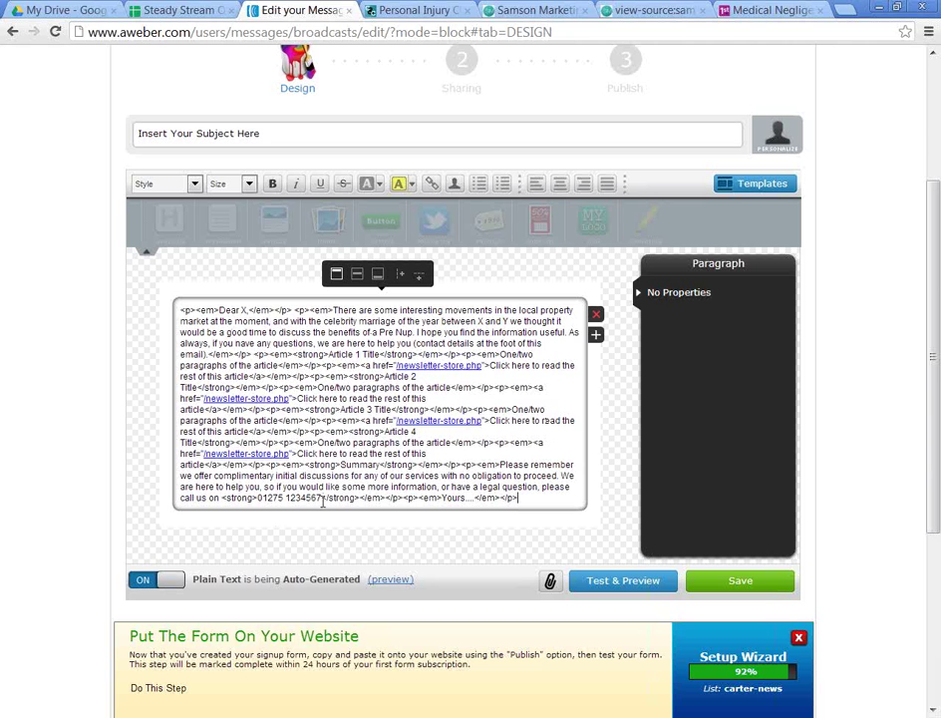
Step: Preview the pasted markup as plain text, then return to the block editor and clear the text block
{"action": "left_click", "coordinate": [376, 579]}
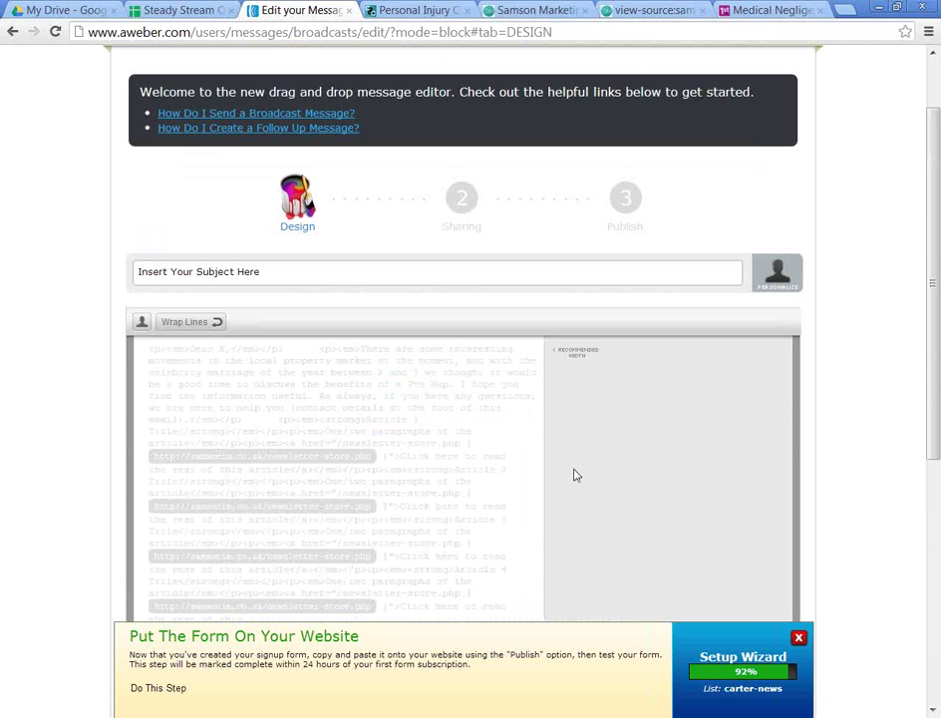
{"action": "scroll", "coordinate": [770, 361], "scroll_direction": "down", "scroll_amount": 2}
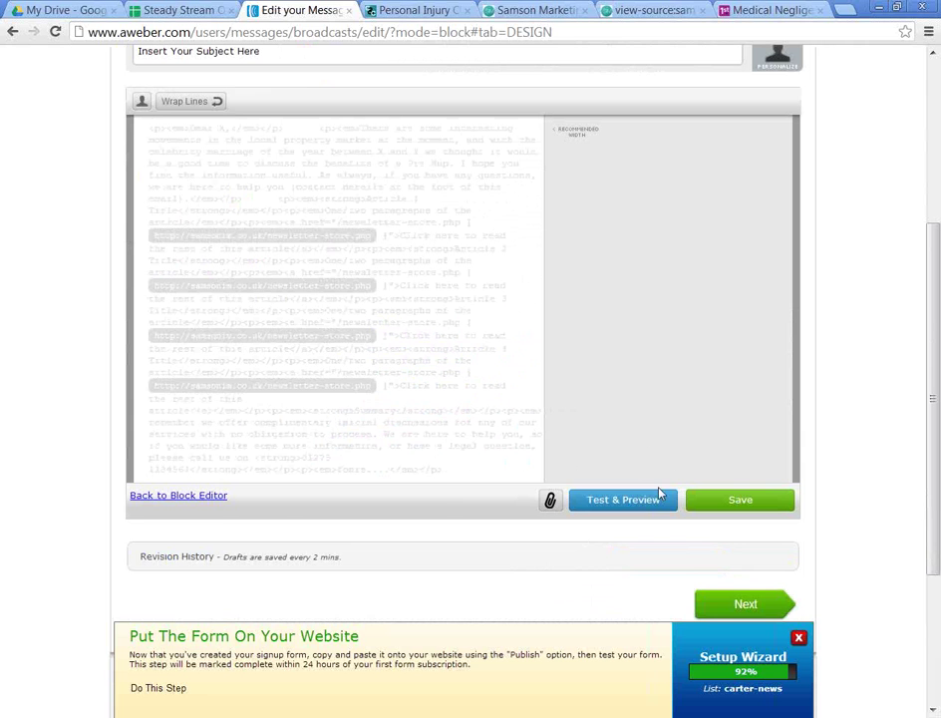
{"action": "left_click", "coordinate": [209, 496]}
{"action": "scroll", "coordinate": [548, 464], "scroll_direction": "down", "scroll_amount": 3}
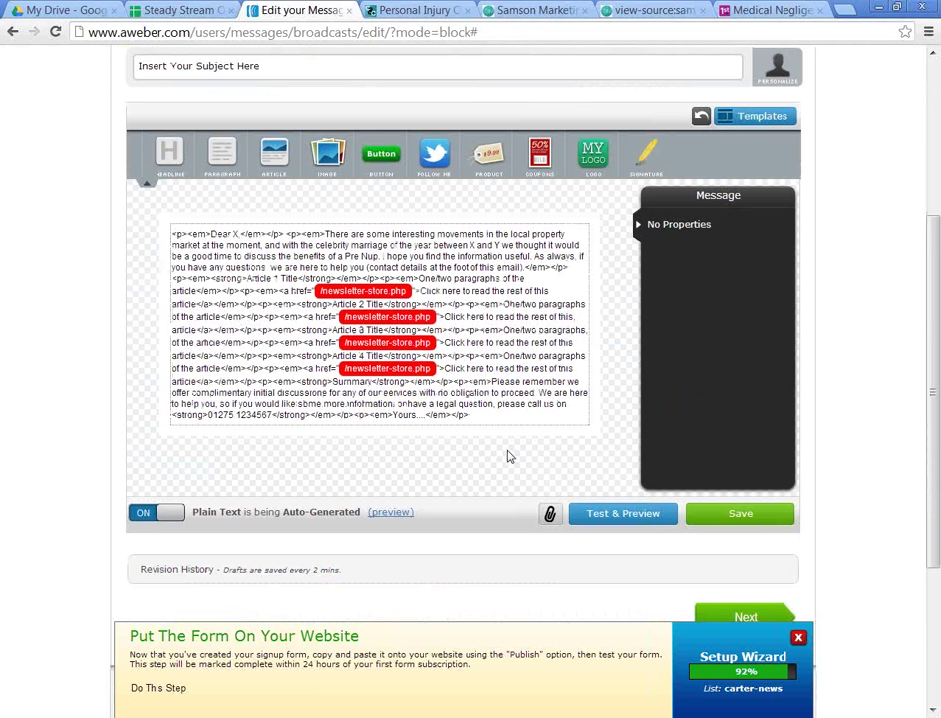
{"action": "scroll", "coordinate": [506, 455], "scroll_direction": "down", "scroll_amount": 1}
{"action": "scroll", "coordinate": [506, 455], "scroll_direction": "up", "scroll_amount": 3}
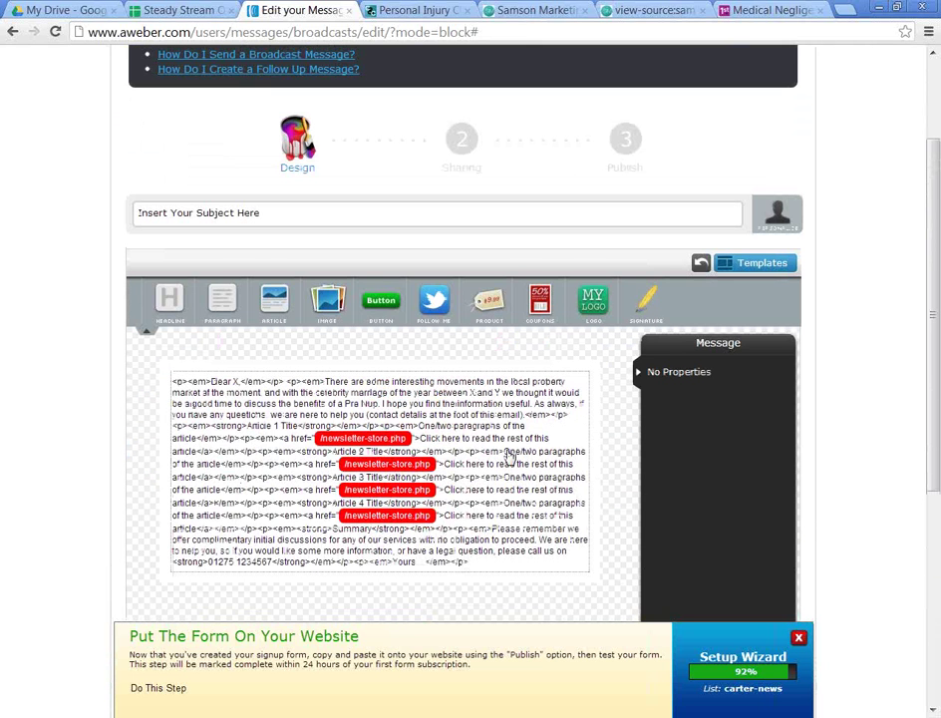
{"action": "left_click", "coordinate": [436, 555]}
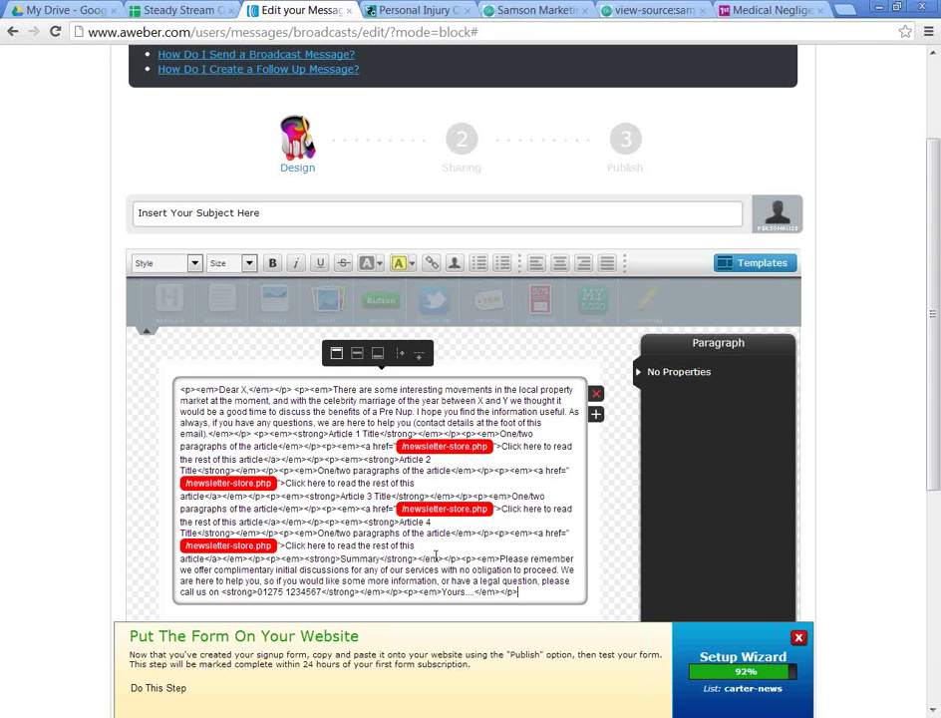
{"action": "left_click", "coordinate": [595, 399]}
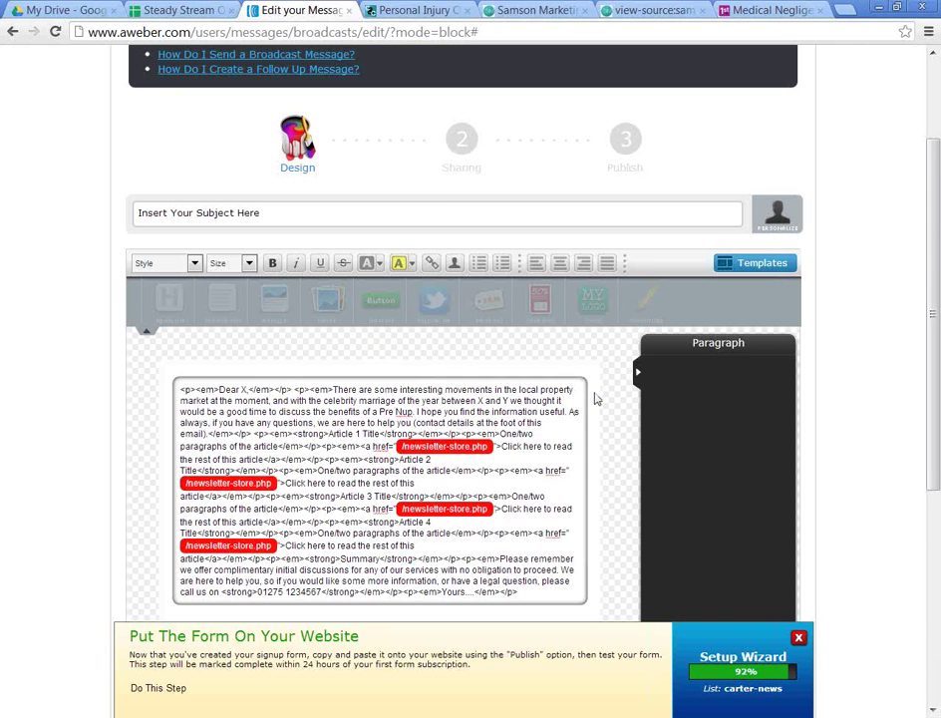
{"action": "scroll", "coordinate": [252, 387], "scroll_direction": "up", "scroll_amount": 1}
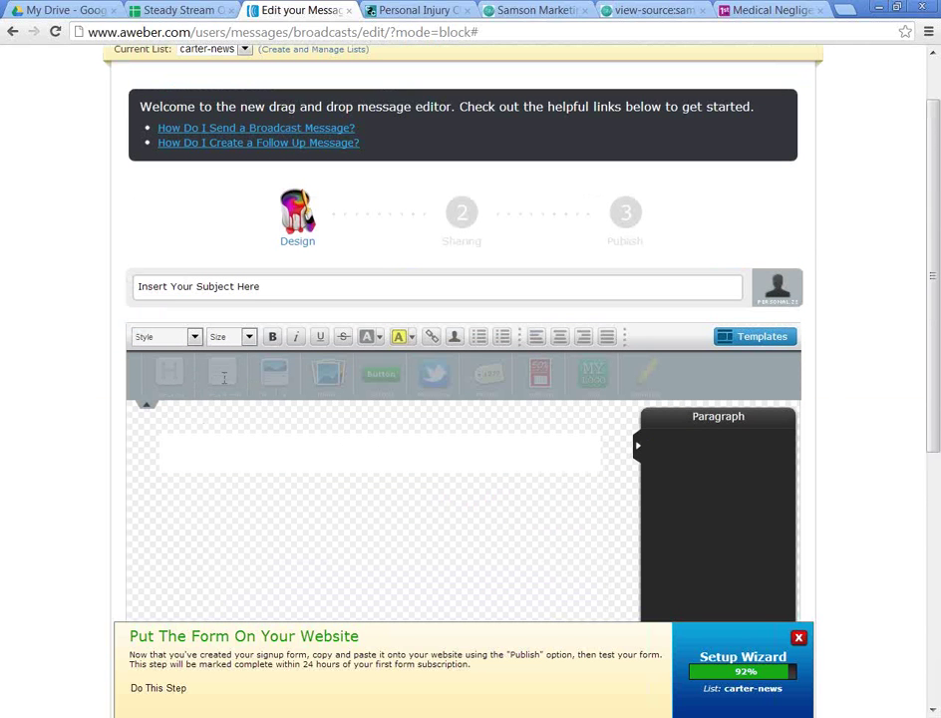
Step: Drag five Paragraph blocks into the message canvas as placeholders
{"action": "left_click", "coordinate": [148, 405]}
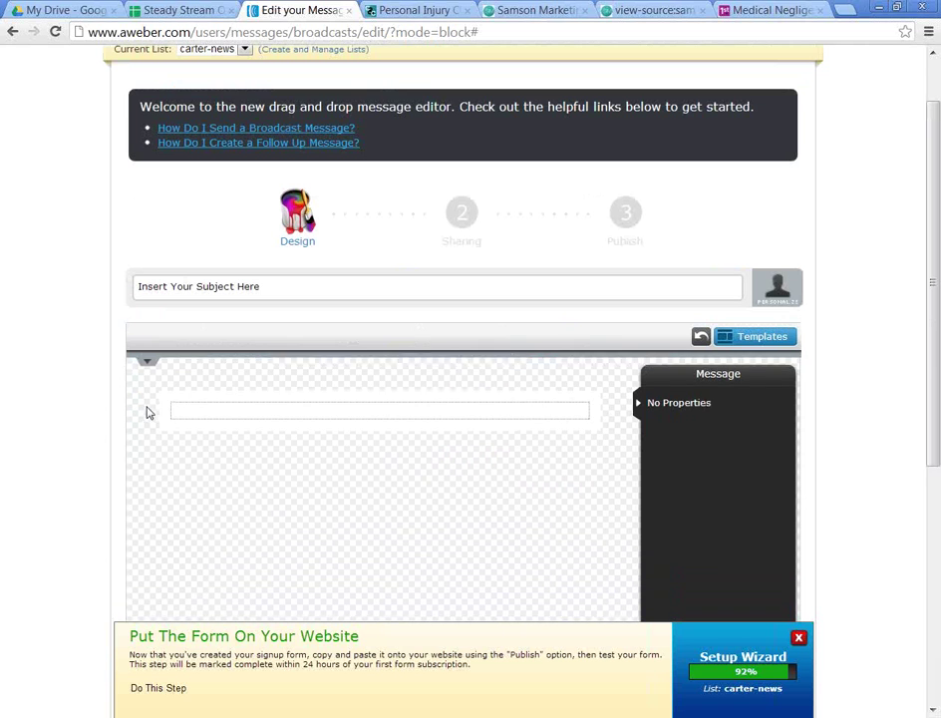
{"action": "left_click", "coordinate": [146, 361]}
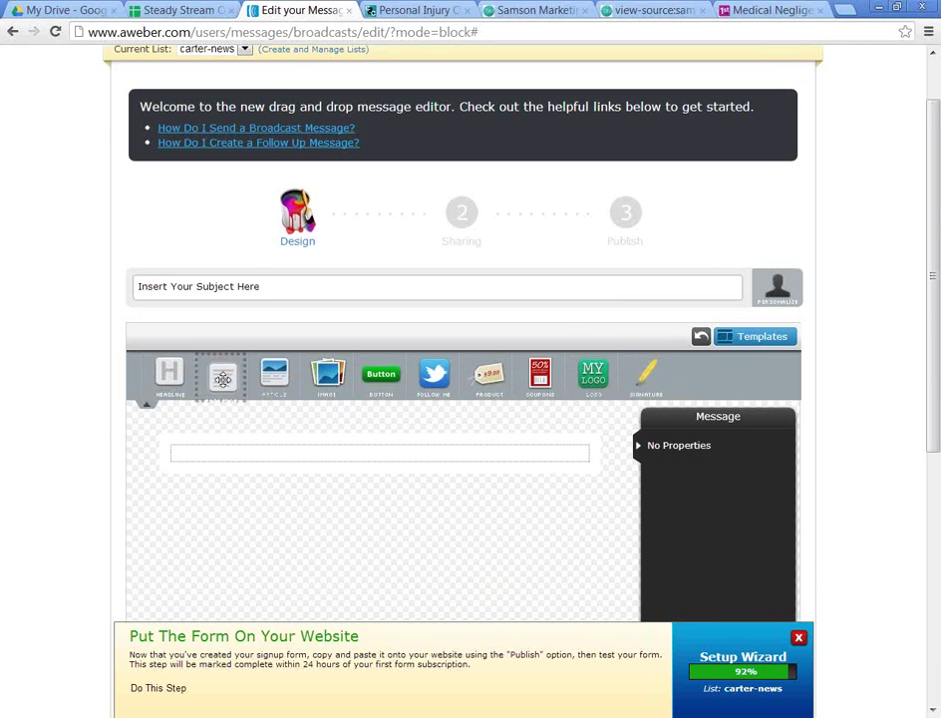
{"action": "left_click_drag", "start_coordinate": [222, 377], "coordinate": [211, 393]}
{"action": "scroll", "coordinate": [214, 399], "scroll_direction": "down", "scroll_amount": 1}
{"action": "left_click_drag", "start_coordinate": [222, 309], "coordinate": [212, 343]}
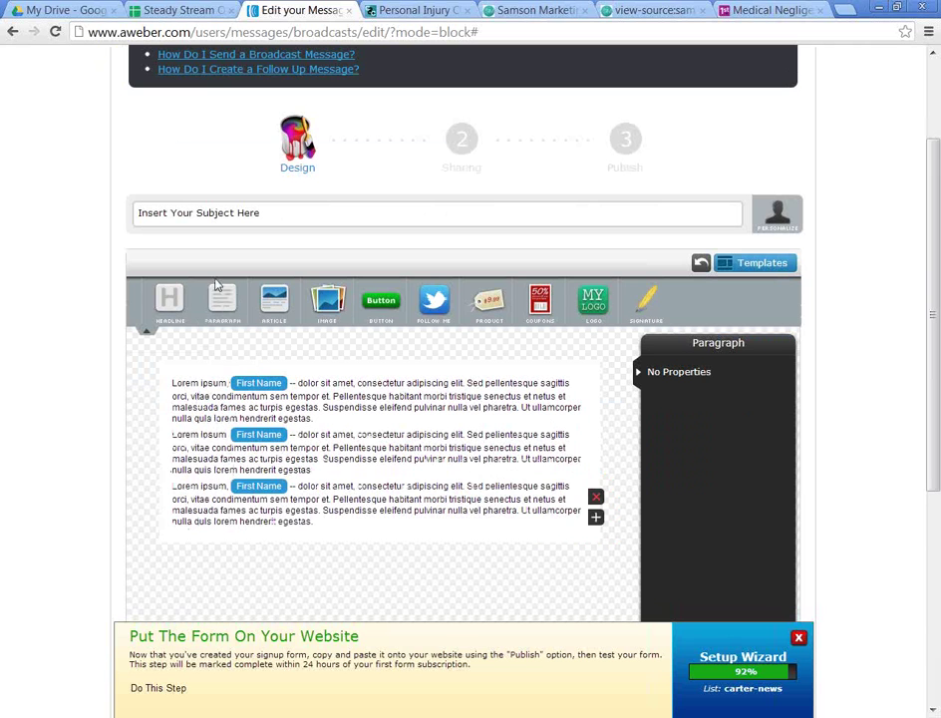
{"action": "left_click_drag", "start_coordinate": [221, 299], "coordinate": [199, 470]}
{"action": "left_click_drag", "start_coordinate": [210, 313], "coordinate": [207, 494]}
{"action": "scroll", "coordinate": [333, 508], "scroll_direction": "down", "scroll_amount": 2}
{"action": "scroll", "coordinate": [264, 387], "scroll_direction": "up", "scroll_amount": 2}
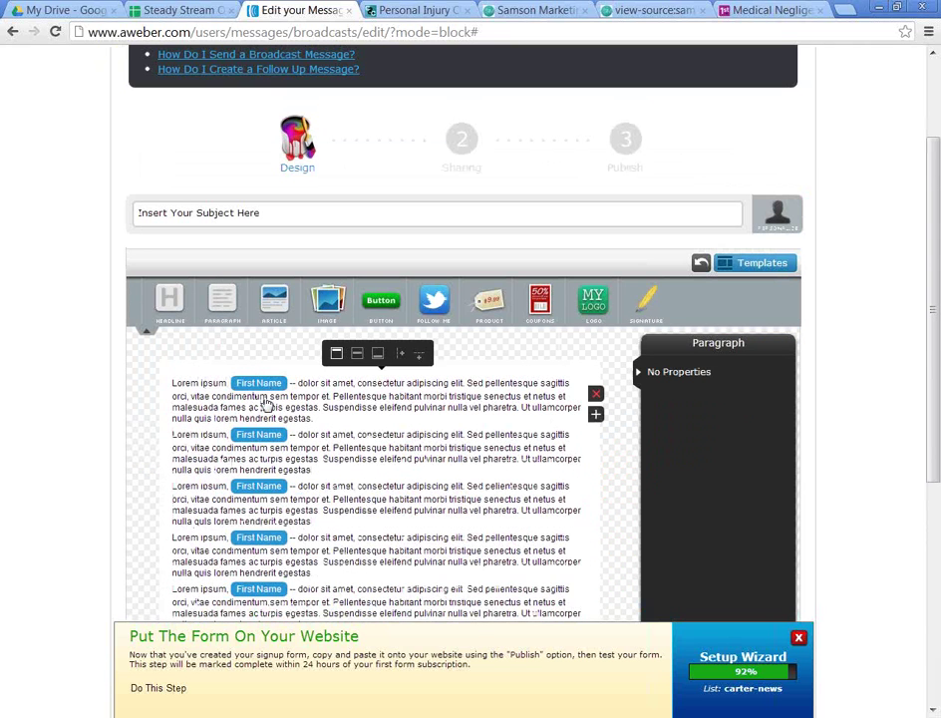
Step: Delete the first placeholder paragraph's text and switch to the Samson Marketing page
{"action": "left_click", "coordinate": [268, 405]}
{"action": "double_click", "coordinate": [249, 404]}
{"action": "key", "text": "ctrl+a"}
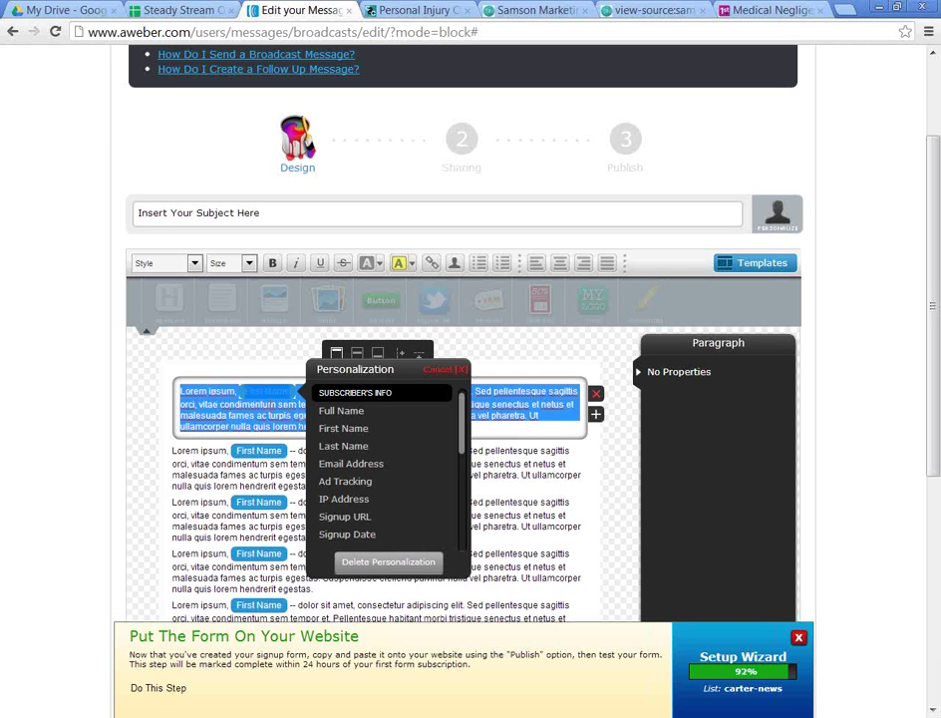
{"action": "key", "text": "BackSpace"}
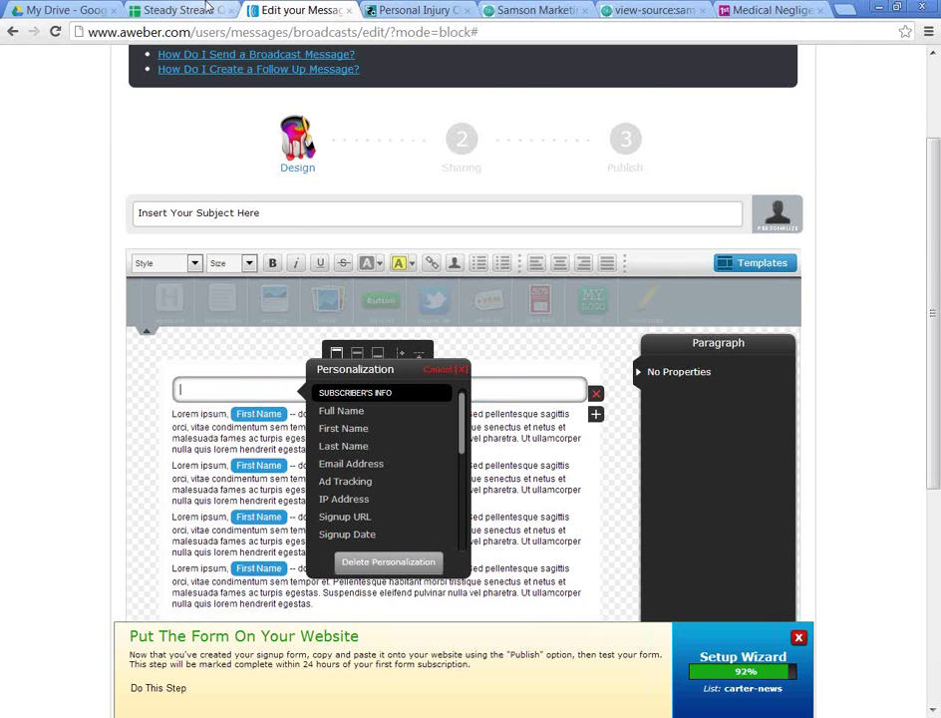
{"action": "left_click", "coordinate": [538, 10]}
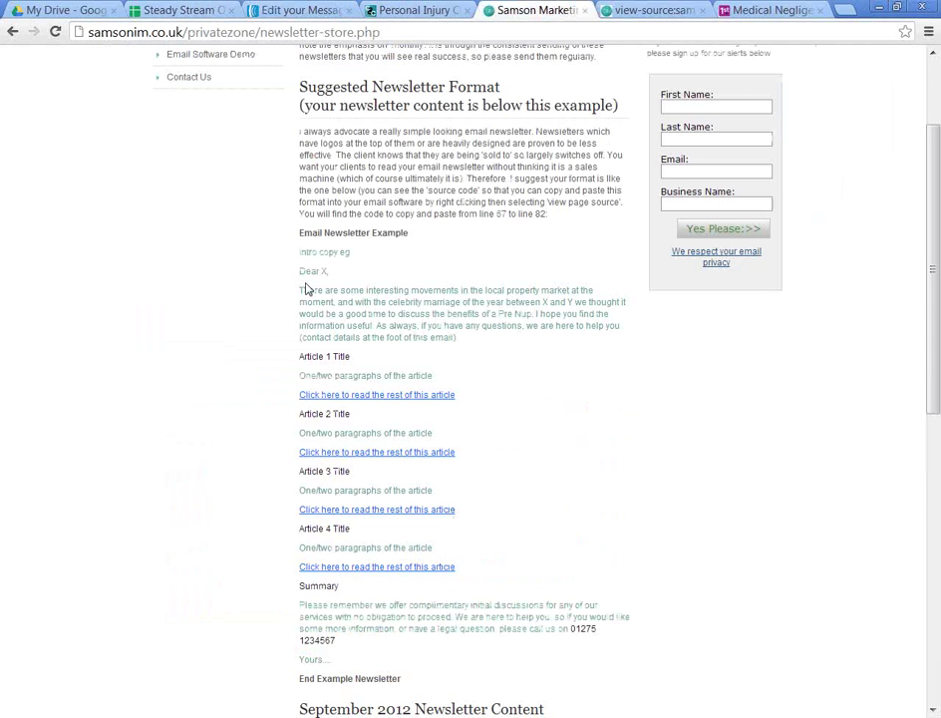
Step: Try pasting the newsletter's intro paragraph straight into the empty block, then undo it
{"action": "left_click_drag", "start_coordinate": [444, 314], "coordinate": [301, 289]}
{"action": "left_click", "coordinate": [451, 328]}
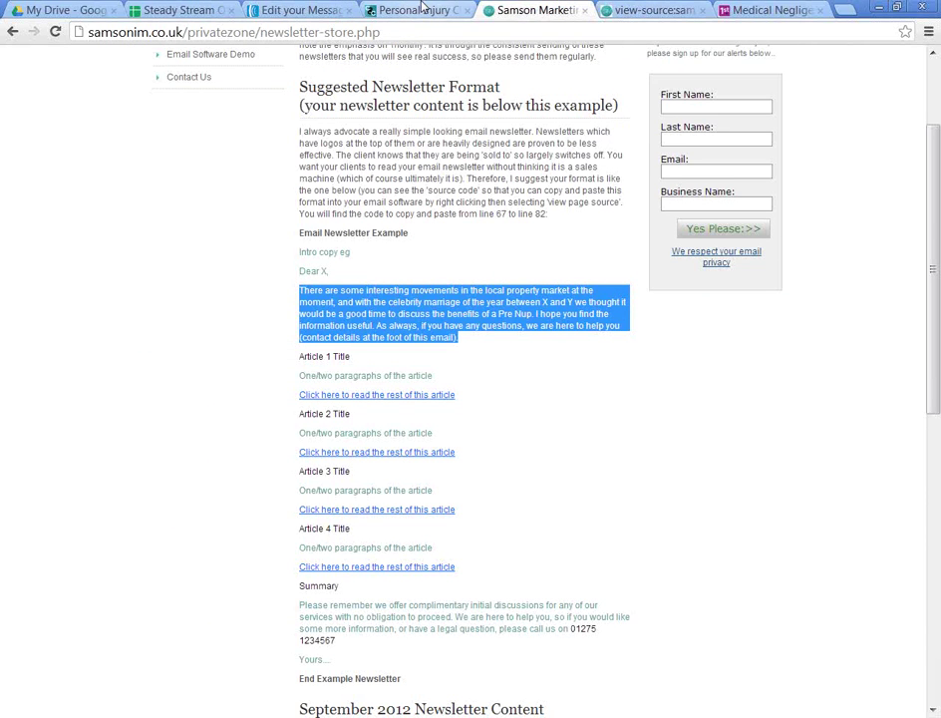
{"action": "left_click", "coordinate": [305, 9]}
{"action": "key", "text": "ctrl+v"}
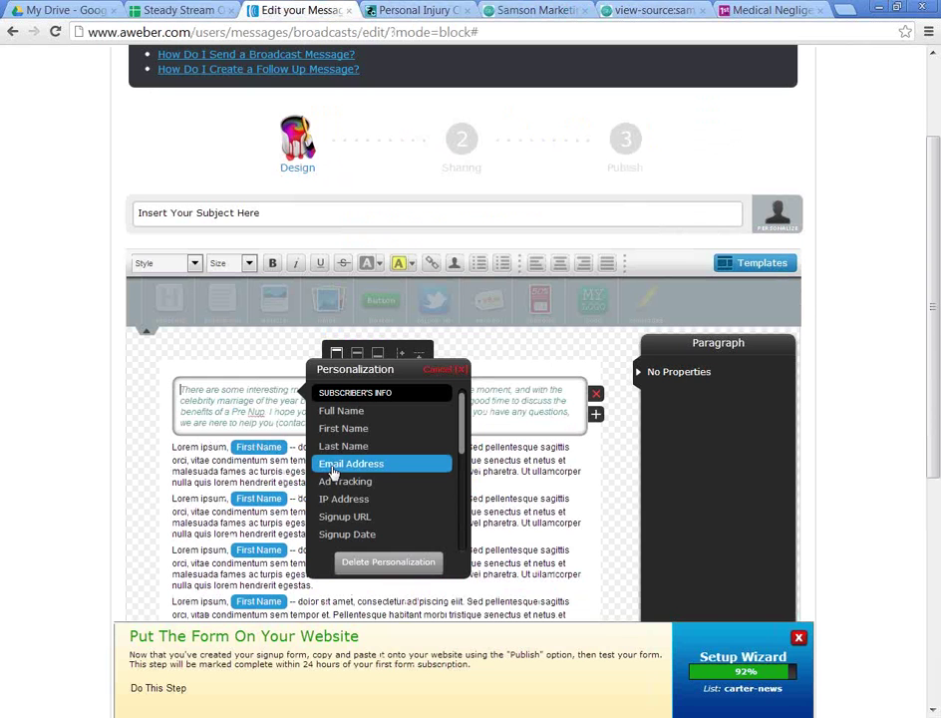
{"action": "key", "text": "ctrl+z"}
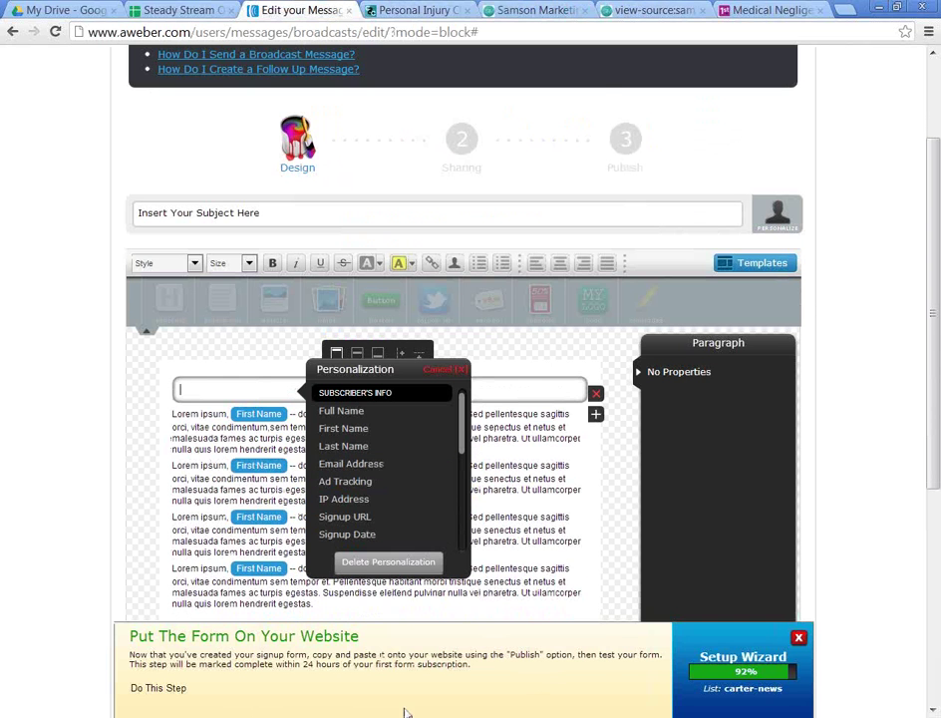
Step: Paste the intro paragraph into Notepad, cut it as plain text, and place the cursor in the email block
{"action": "left_click", "coordinate": [405, 712]}
{"action": "left_click", "coordinate": [181, 347]}
{"action": "key", "text": "ctrl+a"}
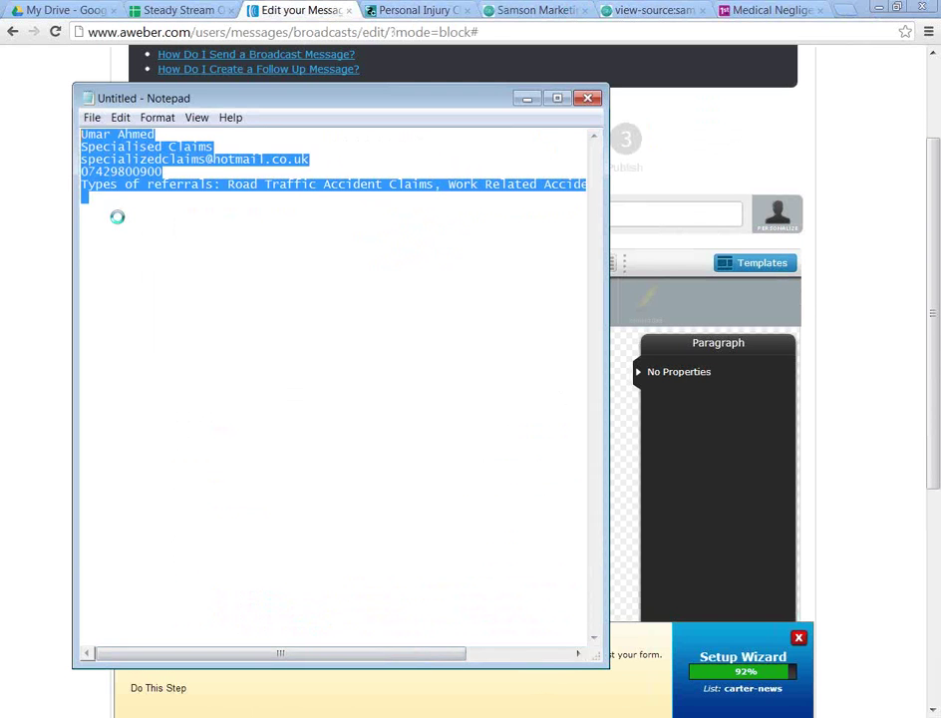
{"action": "key", "text": "ctrl+v"}
{"action": "key", "text": "Return"}
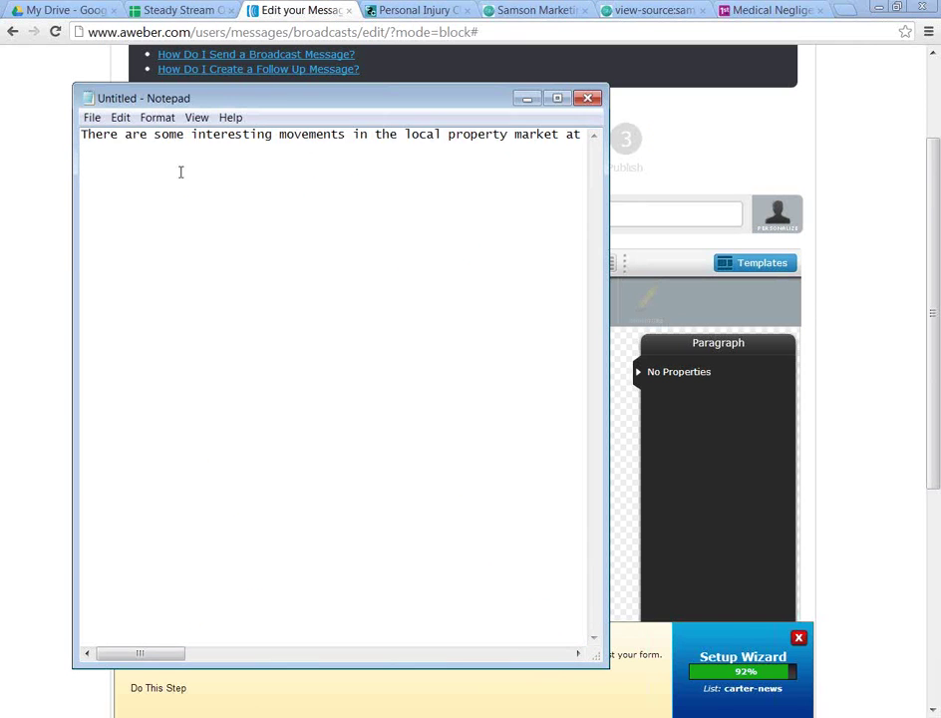
{"action": "key", "text": "ctrl+a"}
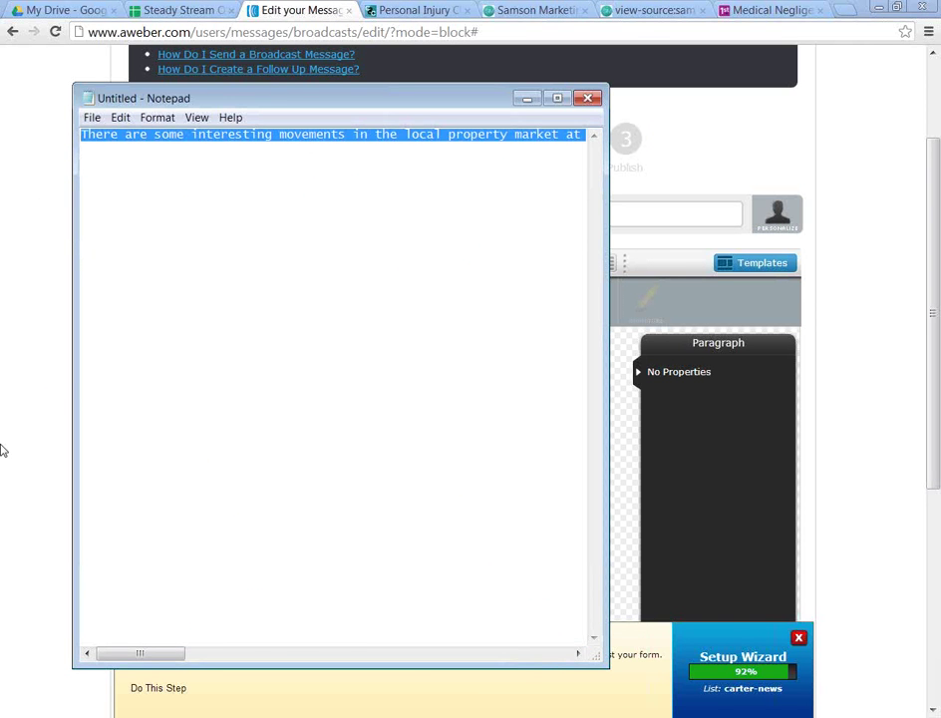
{"action": "key", "text": "ctrl+x"}
{"action": "left_click", "coordinate": [189, 451]}
{"action": "left_click", "coordinate": [245, 390]}
Step: Paste the intro paragraph and add a 'Dear First Name,' greeting above it
{"action": "key", "text": "ctrl+v"}
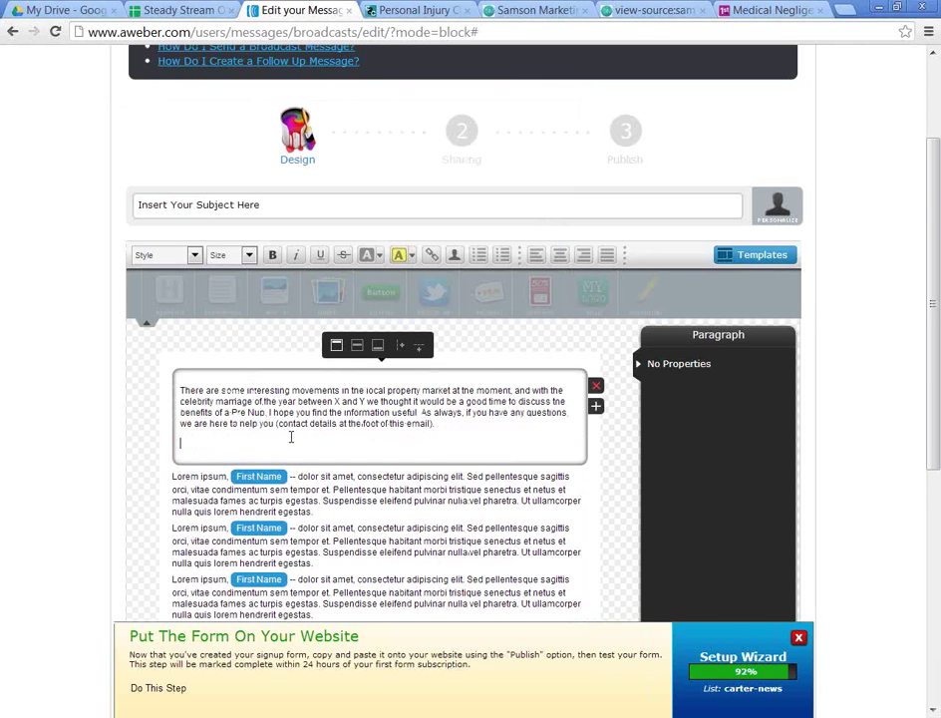
{"action": "key", "text": "BackSpace"}
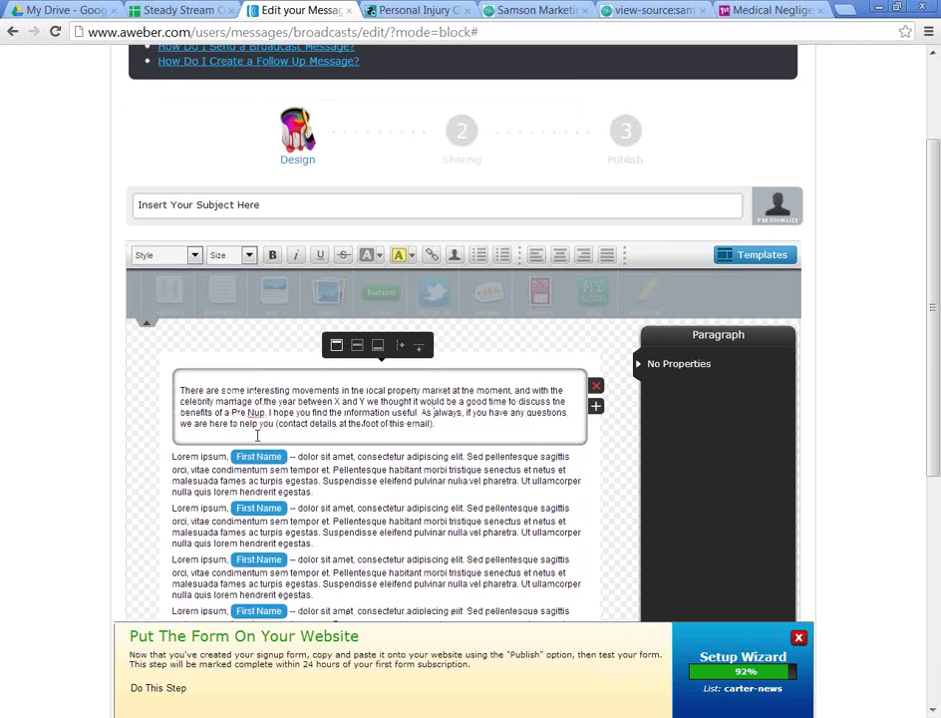
{"action": "key", "text": "ctrl+Home"}
{"action": "type", "text": "Dear"}
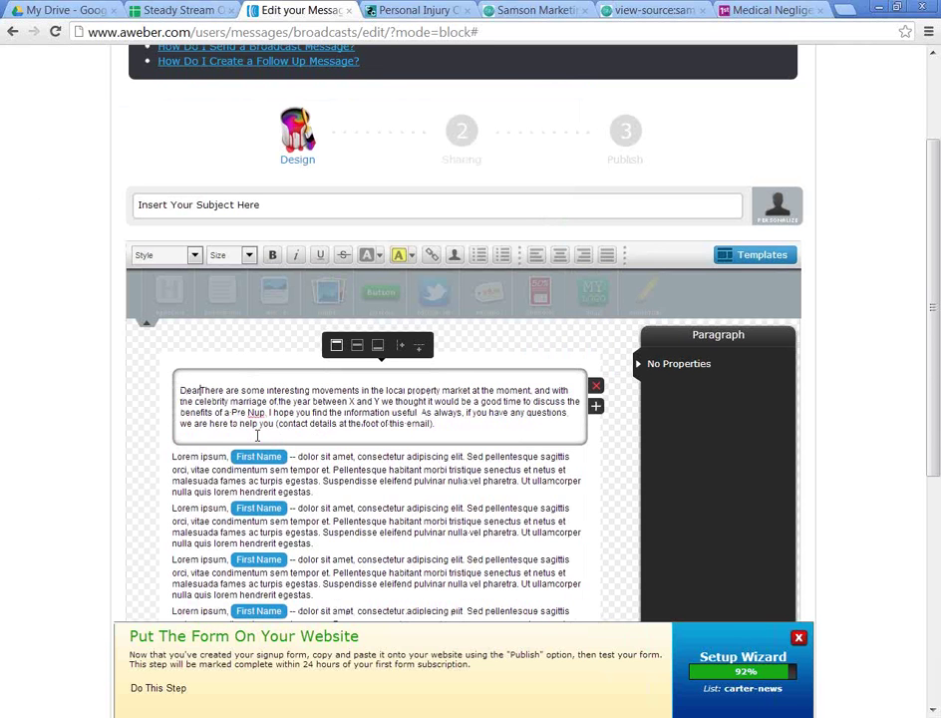
{"action": "key", "text": "Return"}
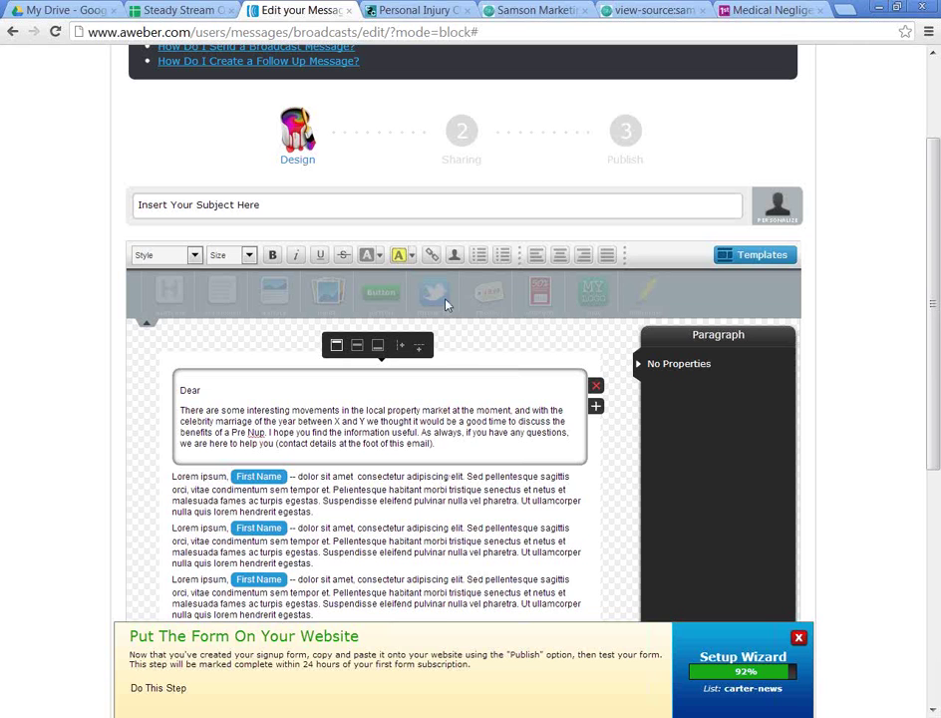
{"action": "left_click", "coordinate": [451, 263]}
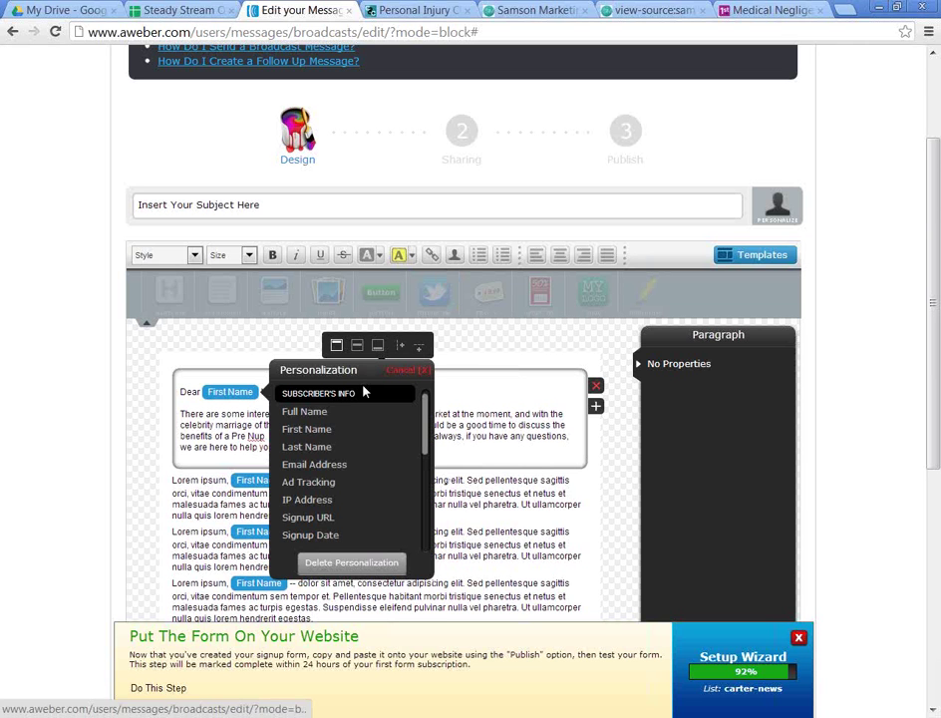
{"action": "left_click", "coordinate": [289, 426]}
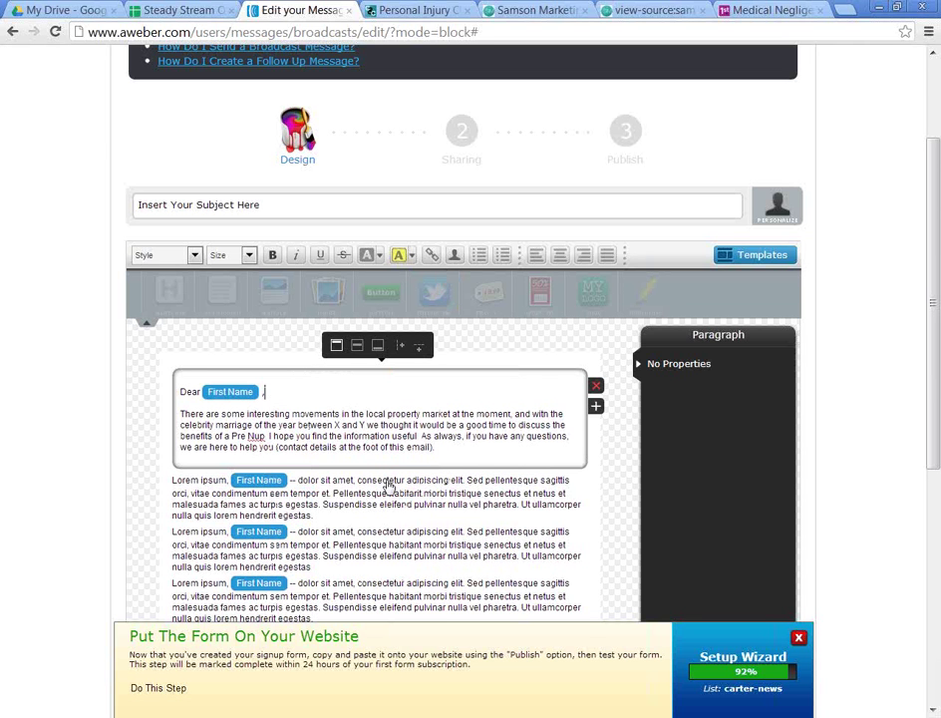
{"action": "type", "text": ","}
{"action": "left_click", "coordinate": [349, 497]}
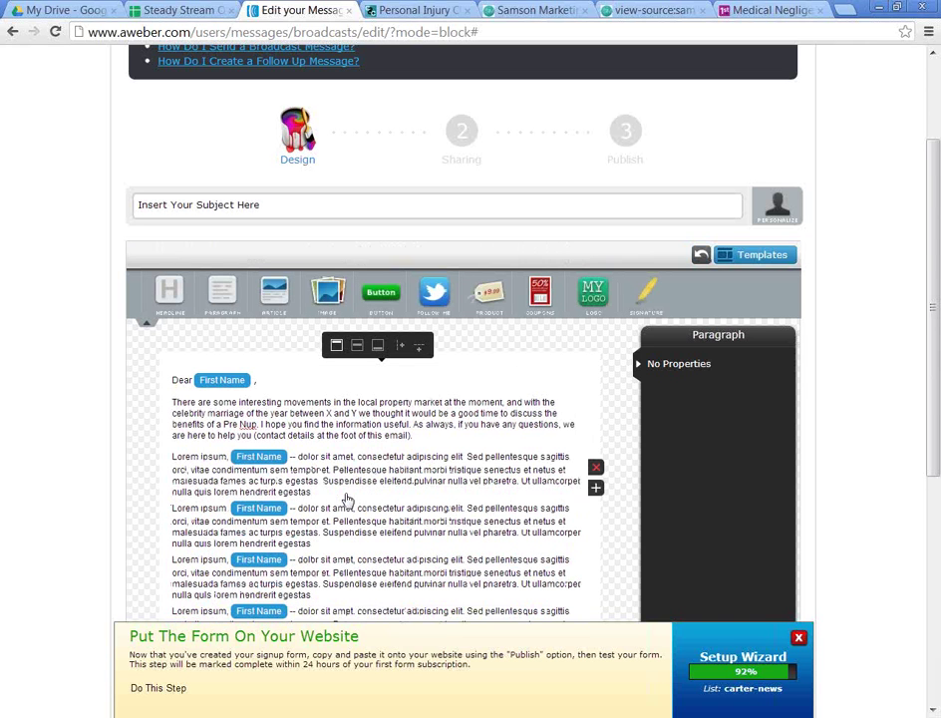
Step: Check the intro paragraph, then return to the Samson Marketing newsletter page
{"action": "left_click", "coordinate": [239, 407]}
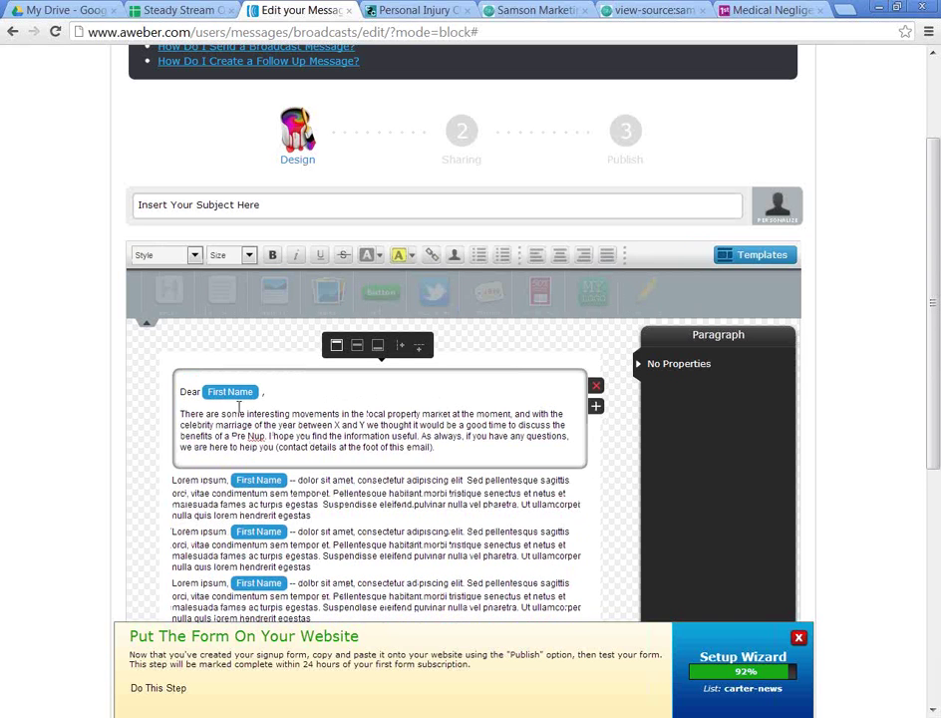
{"action": "triple_click", "coordinate": [240, 408]}
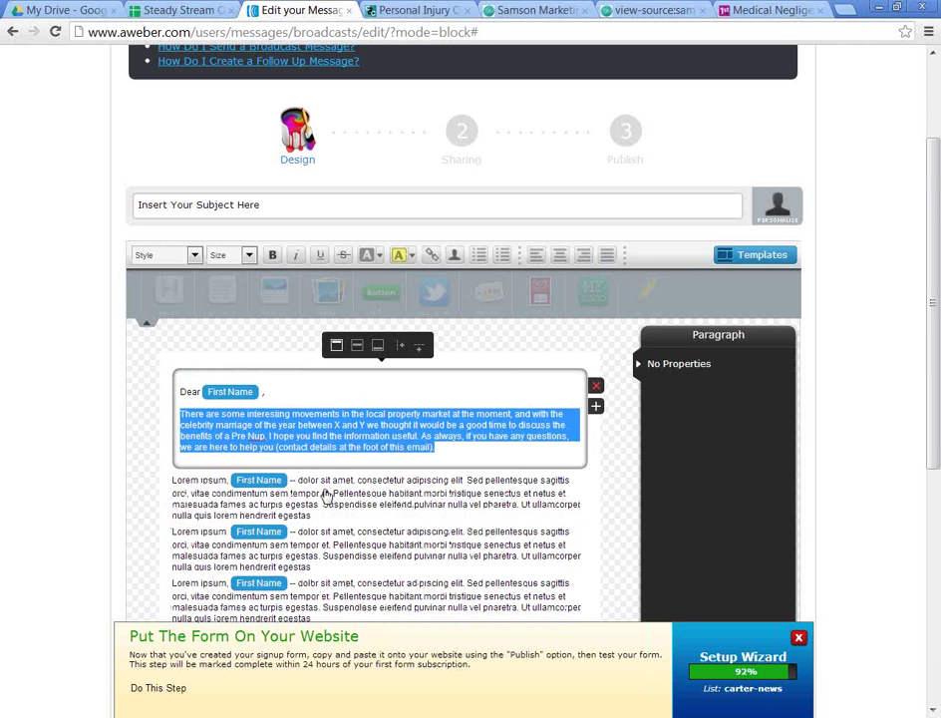
{"action": "left_click", "coordinate": [357, 494]}
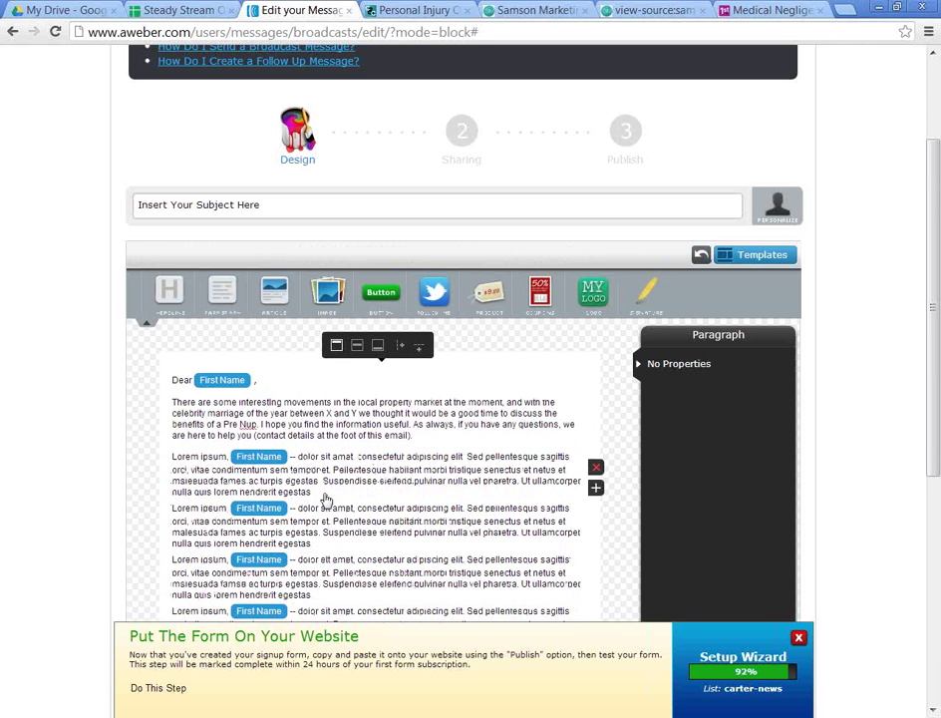
{"action": "left_click", "coordinate": [184, 9]}
{"action": "left_click", "coordinate": [449, 9]}
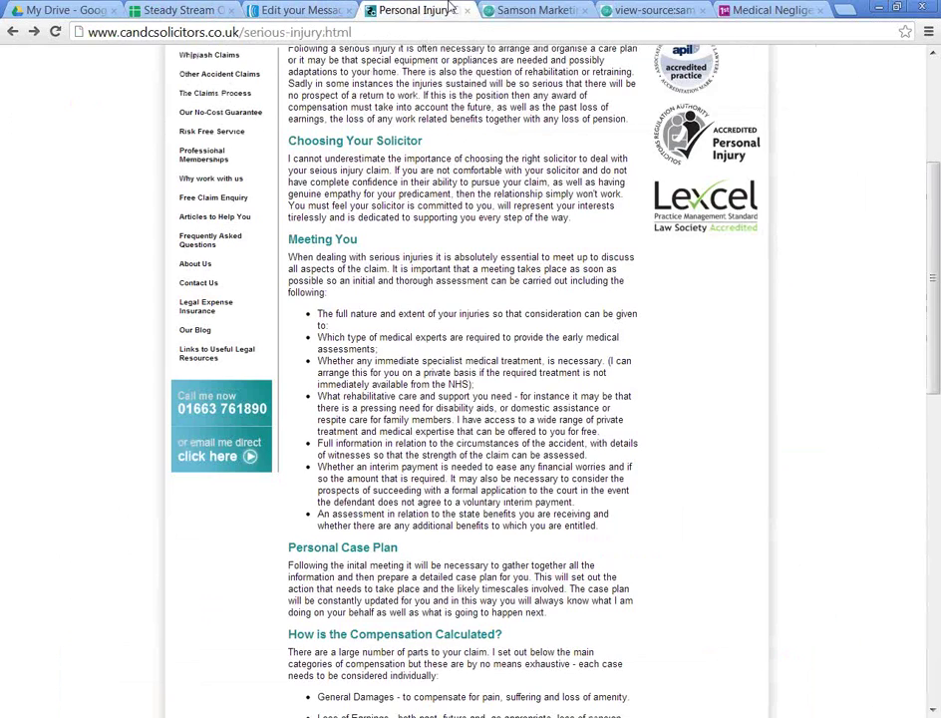
{"action": "left_click", "coordinate": [516, 10]}
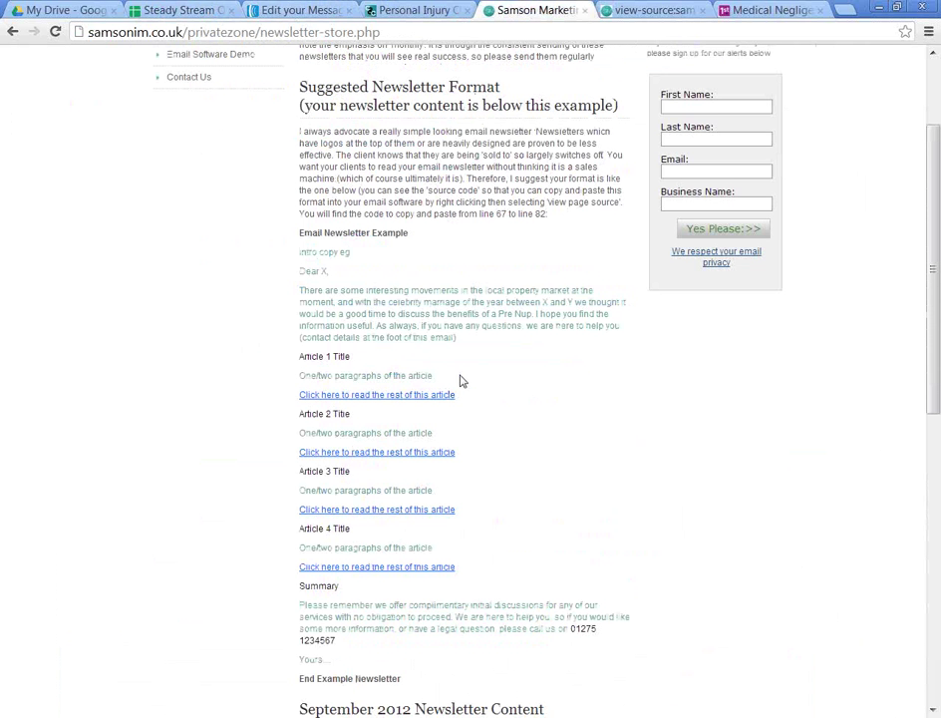
Step: Replace the first Lorem paragraph with the Article 1 placeholder line, cleaned through Notepad
{"action": "left_click_drag", "start_coordinate": [460, 378], "coordinate": [304, 372]}
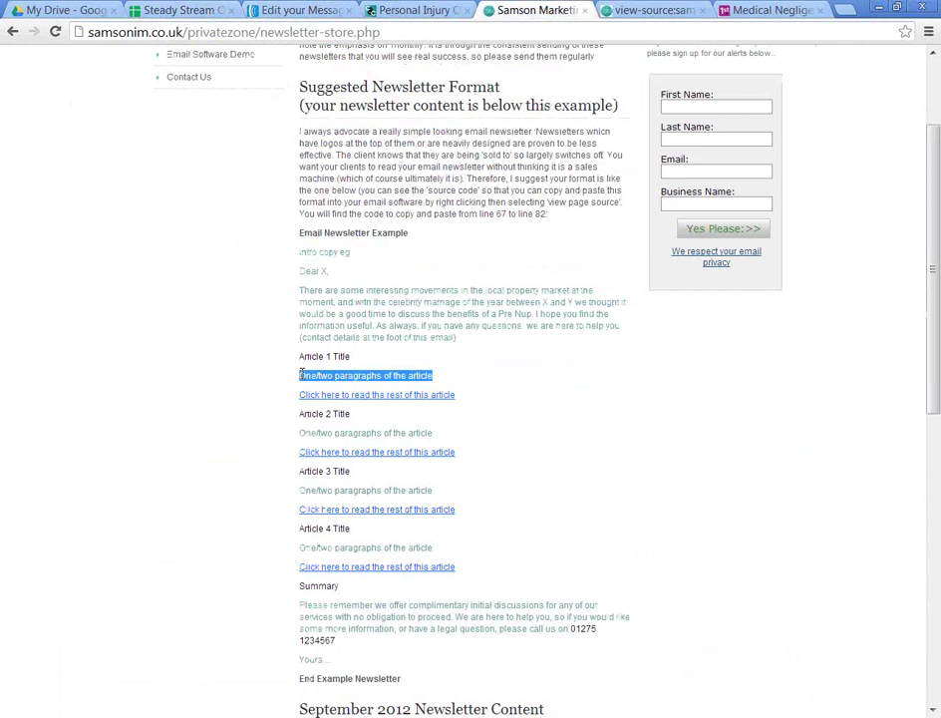
{"action": "left_click", "coordinate": [297, 9]}
{"action": "double_click", "coordinate": [192, 466]}
{"action": "double_click", "coordinate": [219, 465]}
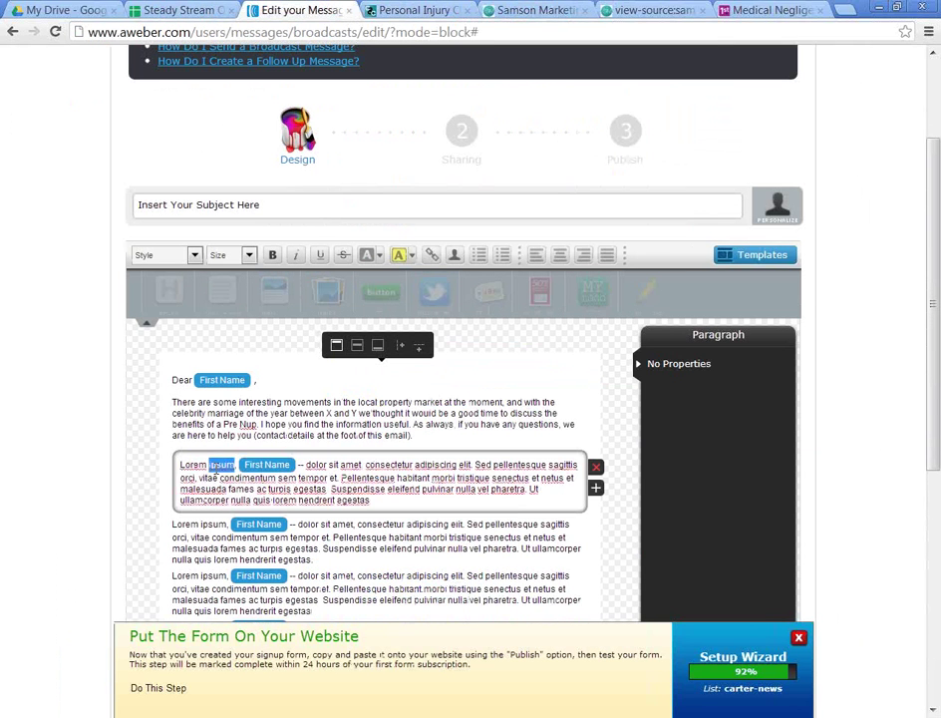
{"action": "triple_click", "coordinate": [217, 466]}
{"action": "key", "text": "ctrl+v"}
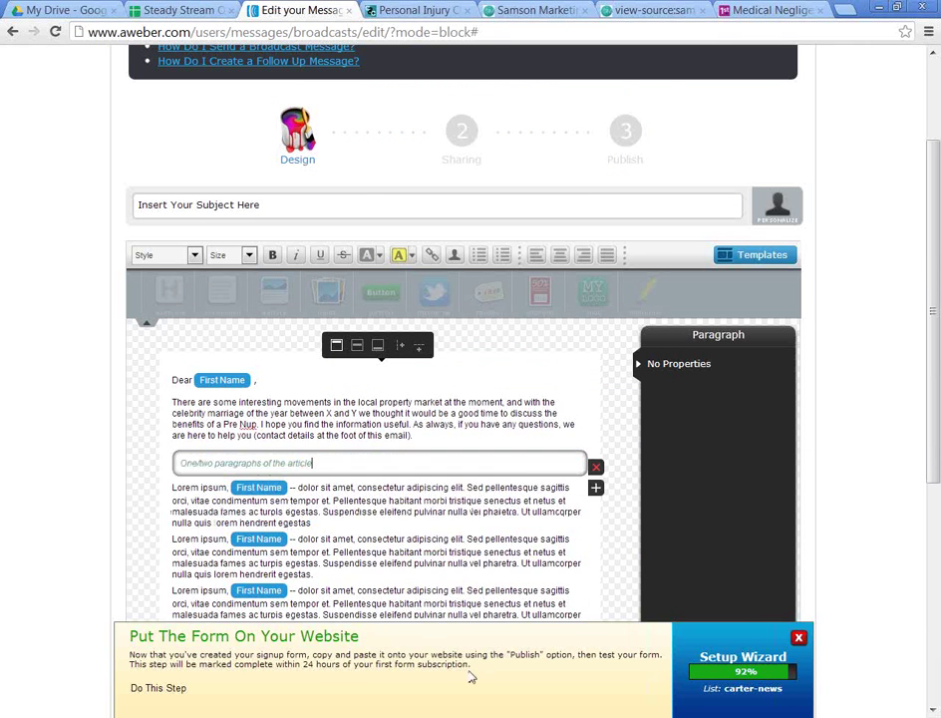
{"action": "key", "text": "alt+Tab"}
{"action": "key", "text": "ctrl+v"}
{"action": "left_click_drag", "start_coordinate": [328, 135], "coordinate": [18, 268]}
{"action": "key", "text": "alt+Tab"}
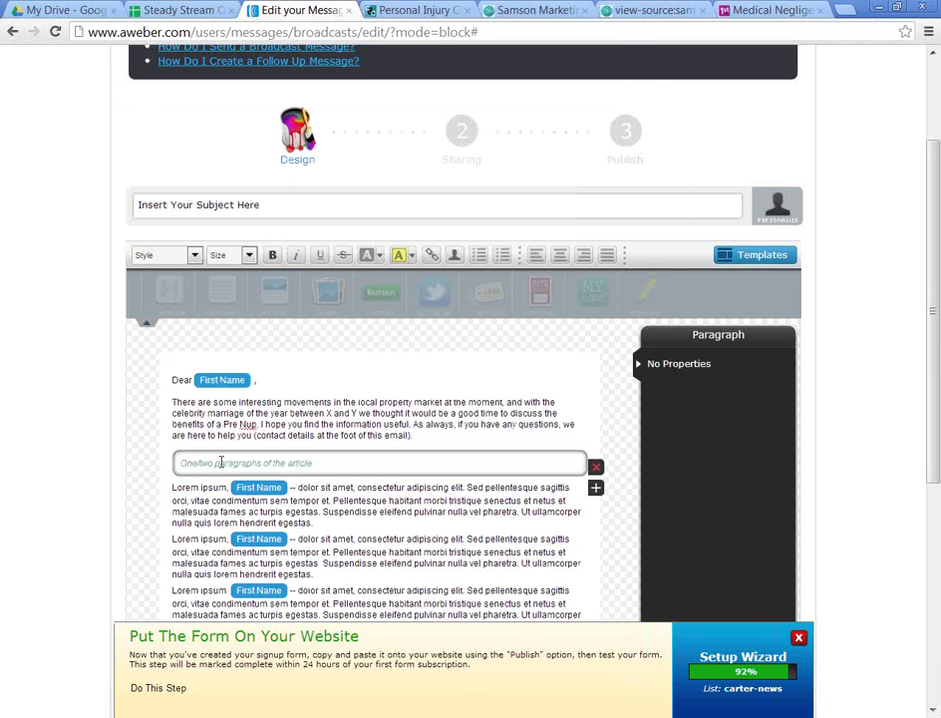
{"action": "triple_click", "coordinate": [221, 461]}
{"action": "left_click", "coordinate": [411, 465]}
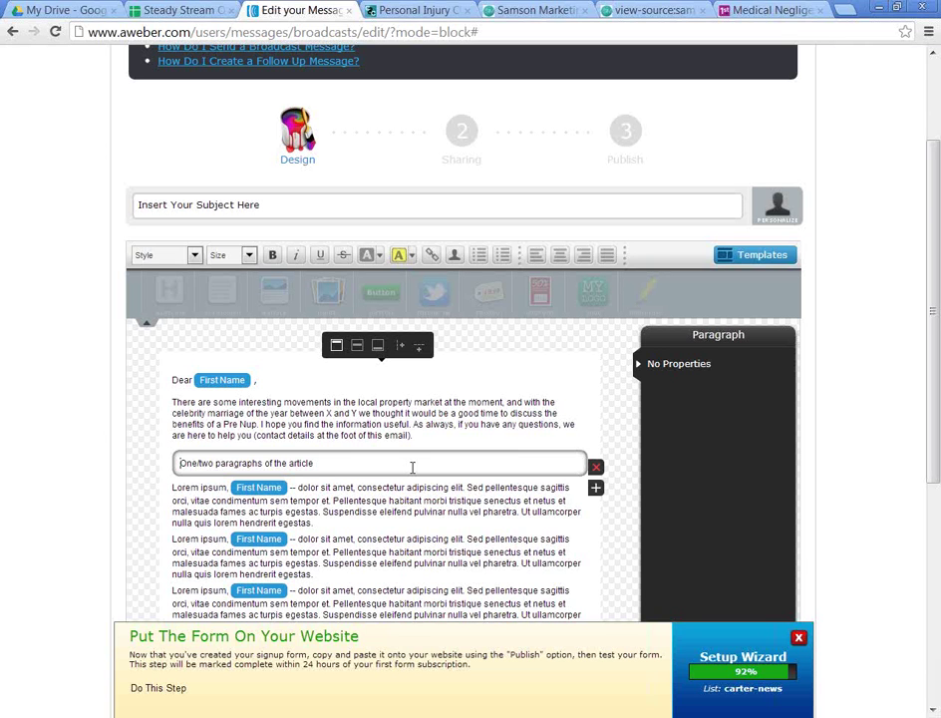
Step: Add the bold title 'Is There A Compensation Culture?' above the article text
{"action": "type", "text": "Is Ther"}
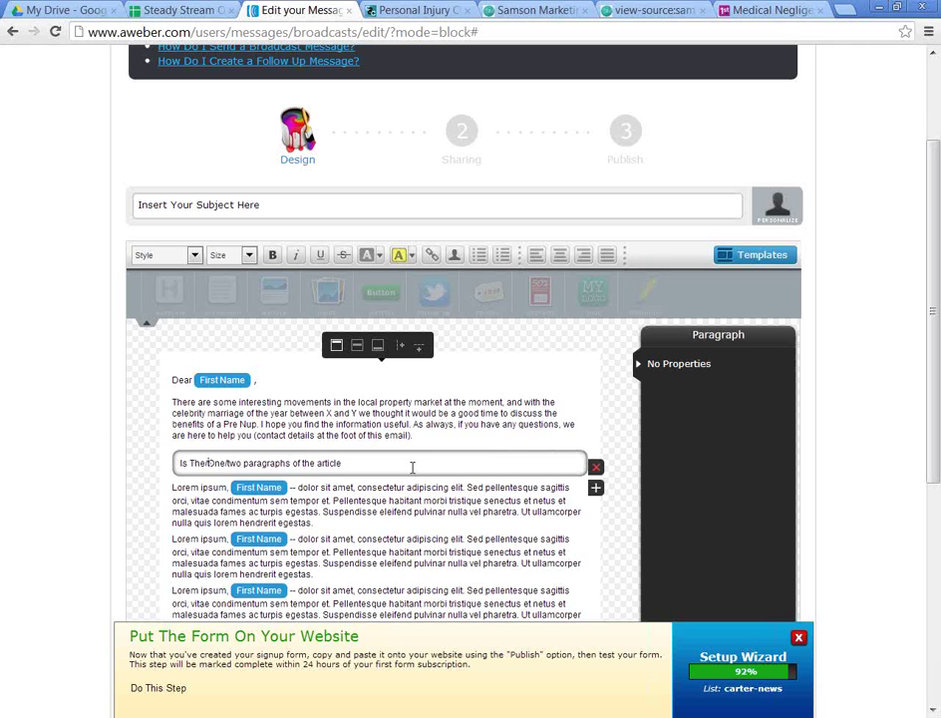
{"action": "type", "text": "e A Compensation C"}
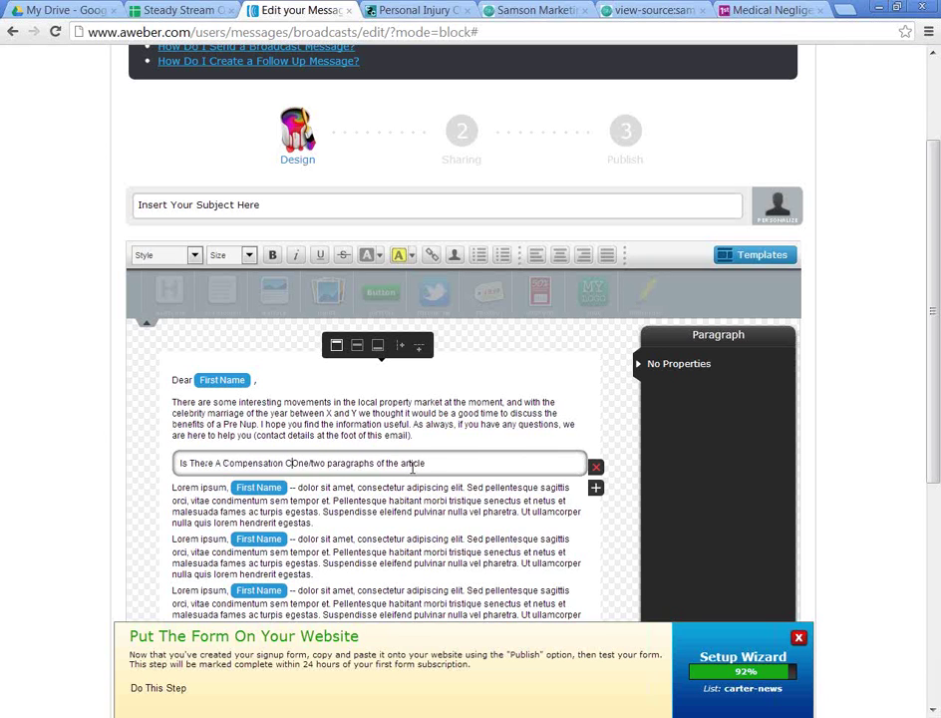
{"action": "type", "text": "ulture?"}
{"action": "key", "text": "Return"}
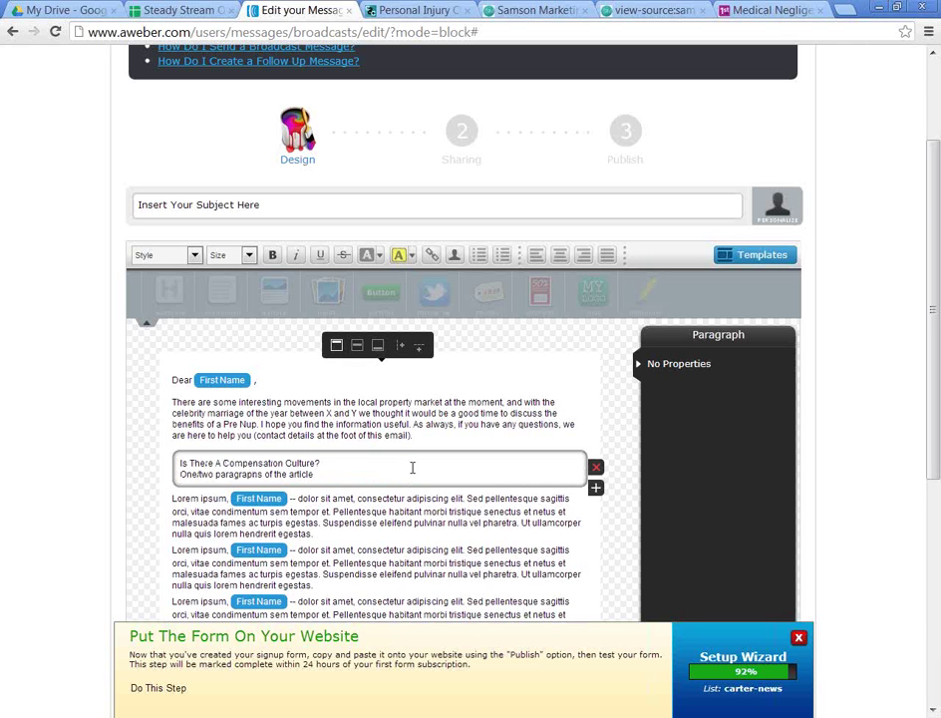
{"action": "key", "text": "Return"}
{"action": "left_click_drag", "start_coordinate": [348, 463], "coordinate": [179, 462]}
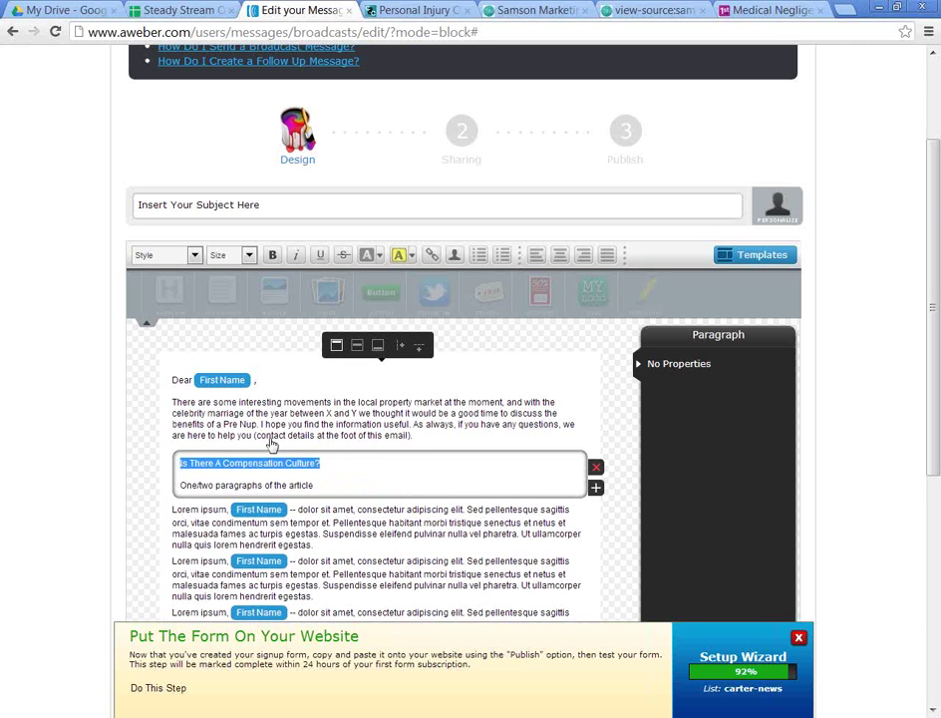
{"action": "left_click", "coordinate": [272, 255]}
{"action": "left_click", "coordinate": [354, 491]}
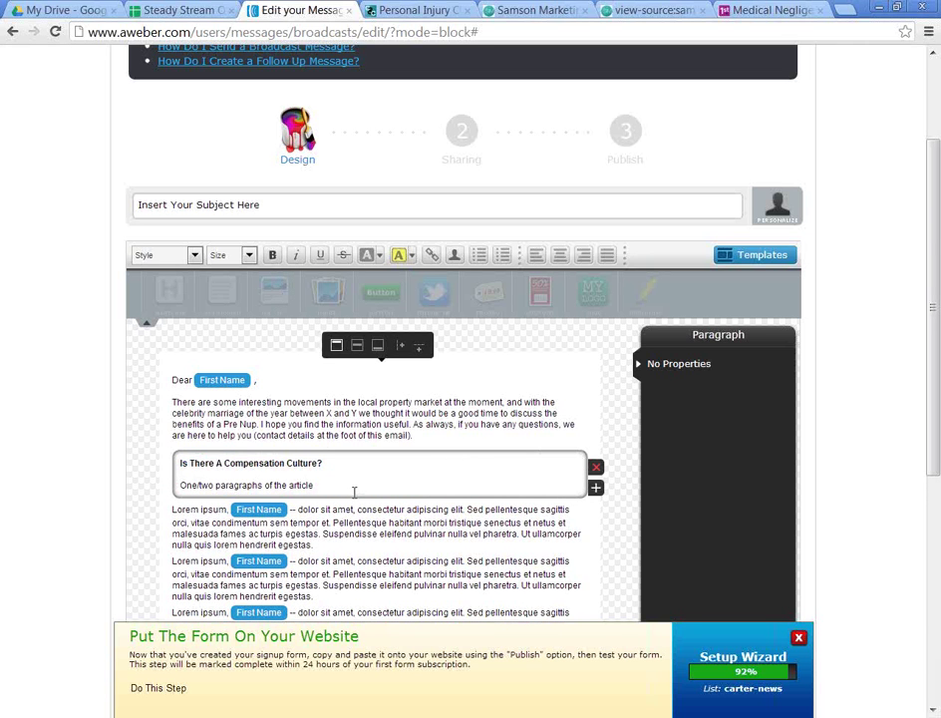
{"action": "type", "text": "gsig"}
Step: Add the line 'Click to read the remainder of this article >>' below the article
{"action": "key", "text": "Return"}
{"action": "type", "text": "sdg"}
{"action": "key", "text": "Return"}
{"action": "type", "text": "g"}
{"action": "key", "text": "Return"}
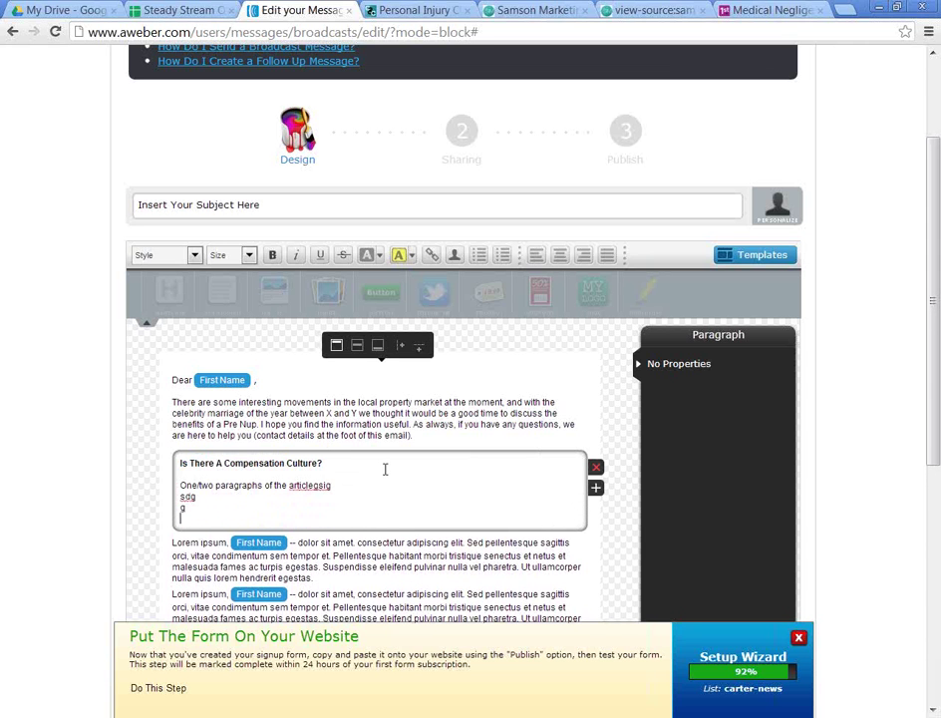
{"action": "key", "text": "Return"}
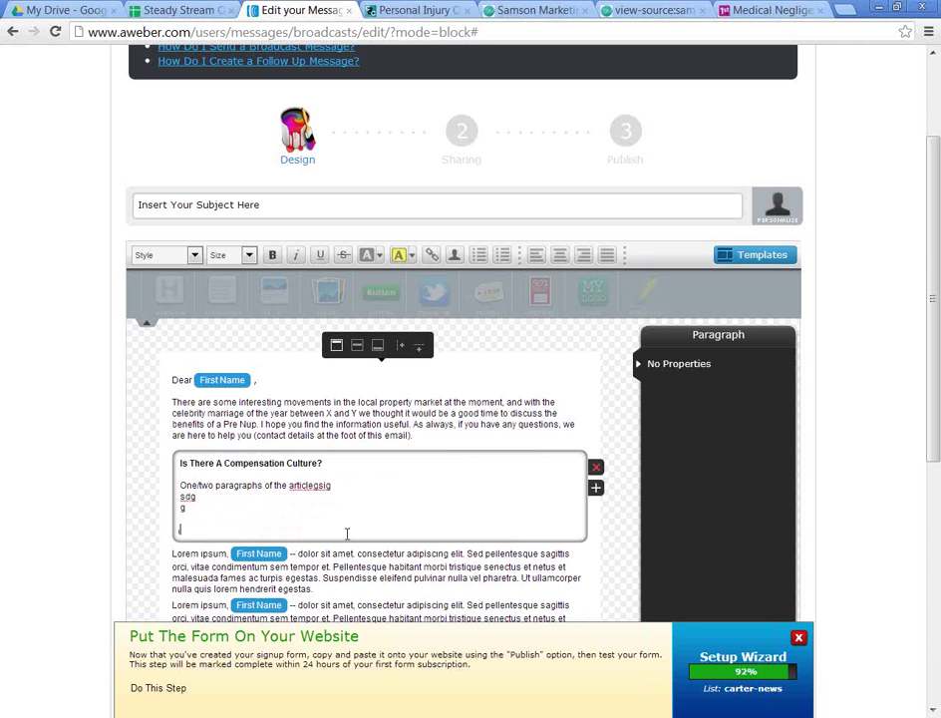
{"action": "type", "text": "Click to read the remainder of this article"}
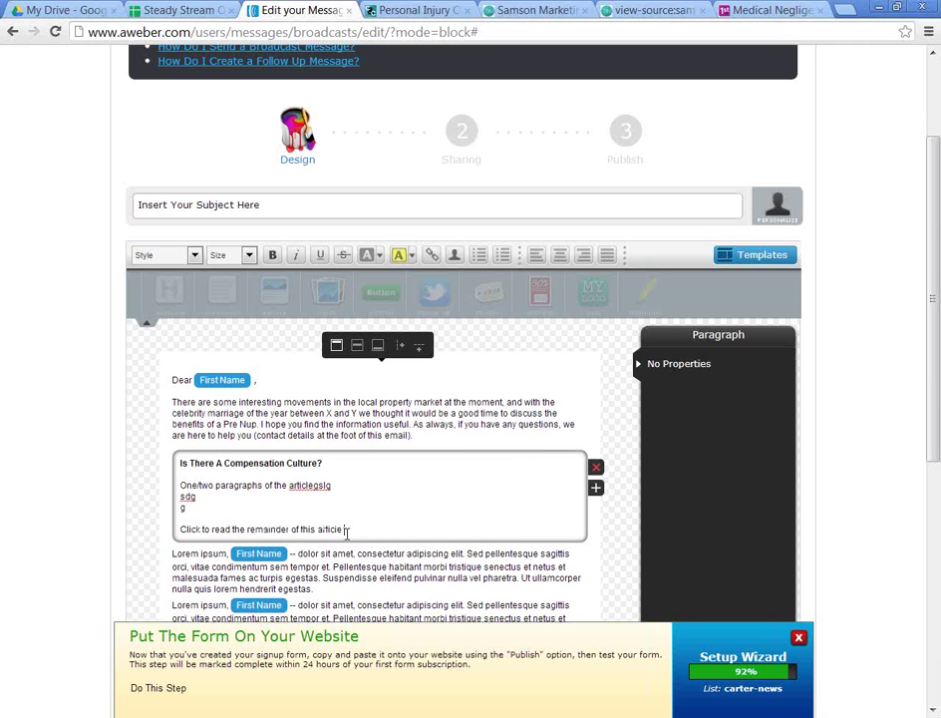
{"action": "type", "text": " >>"}
Step: Copy the web address of the 'Steps to take after a workplace accident' blog post
{"action": "left_click_drag", "start_coordinate": [379, 535], "coordinate": [172, 525]}
{"action": "left_click", "coordinate": [413, 10]}
{"action": "scroll", "coordinate": [322, 203], "scroll_direction": "up", "scroll_amount": 5}
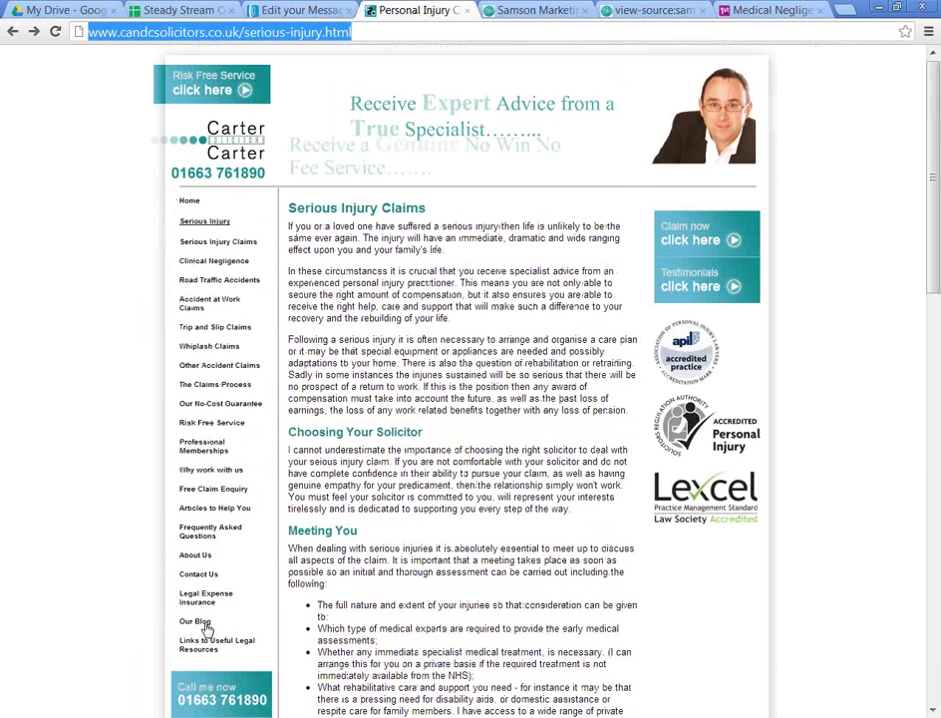
{"action": "key", "text": "Return"}
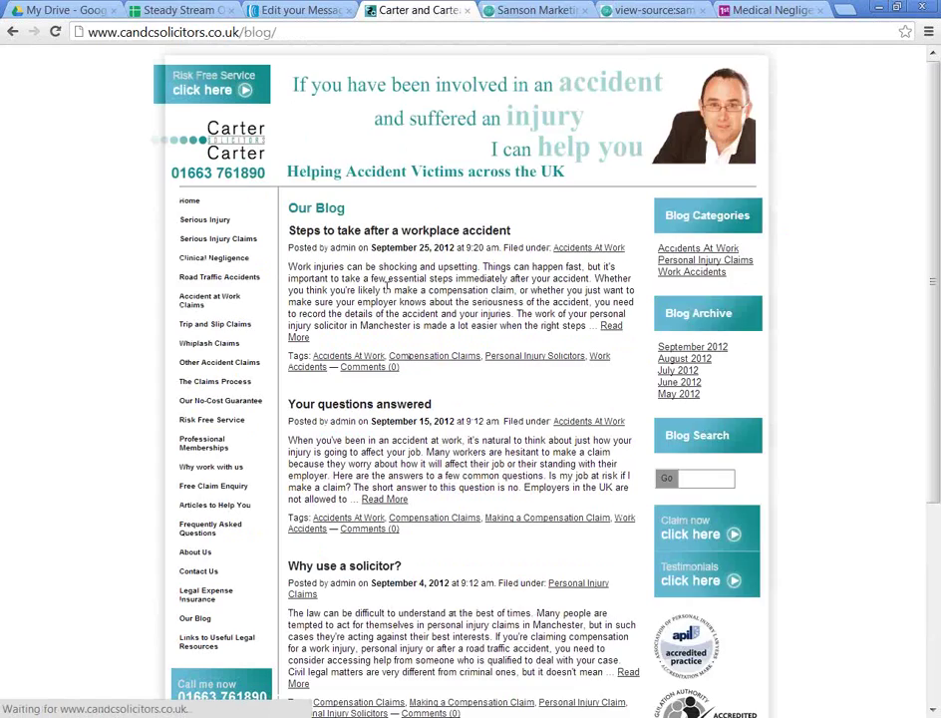
{"action": "left_click", "coordinate": [369, 229]}
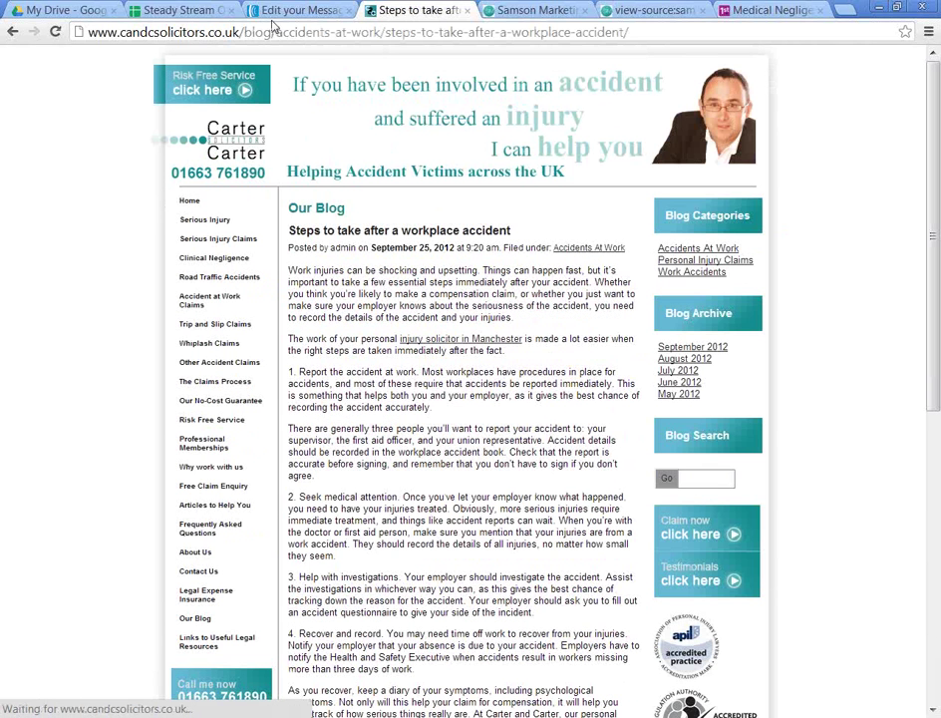
{"action": "left_click", "coordinate": [294, 37]}
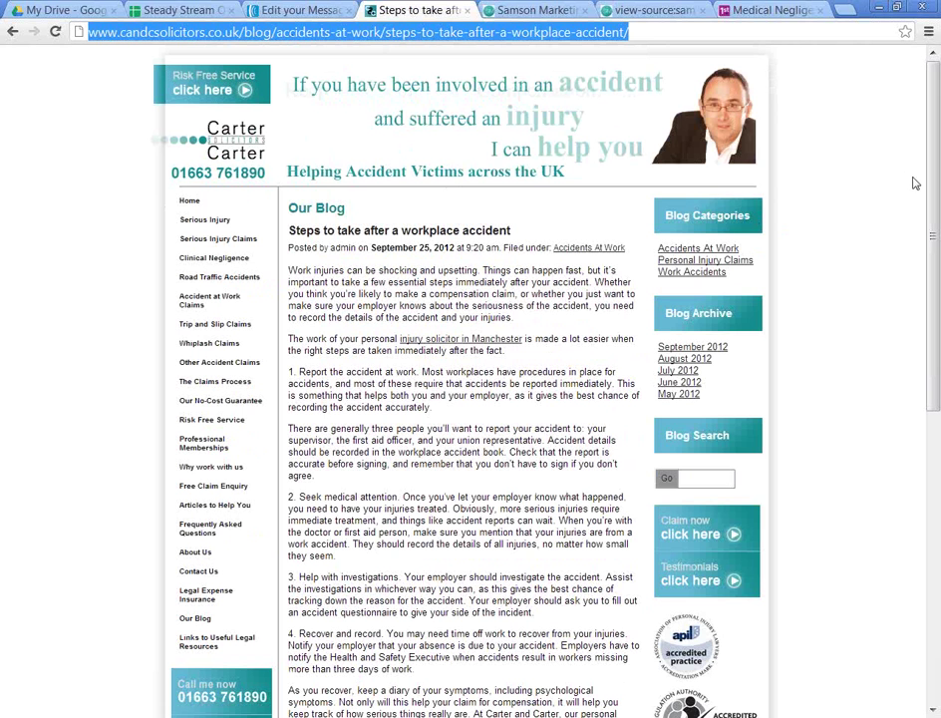
{"action": "left_click", "coordinate": [312, 9]}
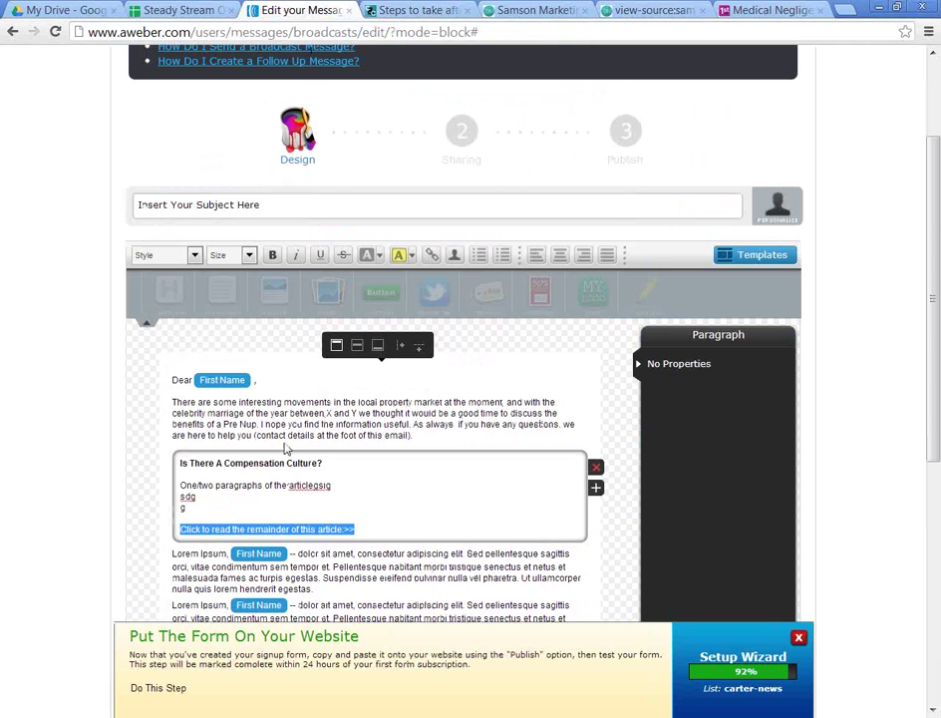
Step: Link the 'Click to read the remainder' line to the copied workplace accident article URL
{"action": "left_click", "coordinate": [294, 506]}
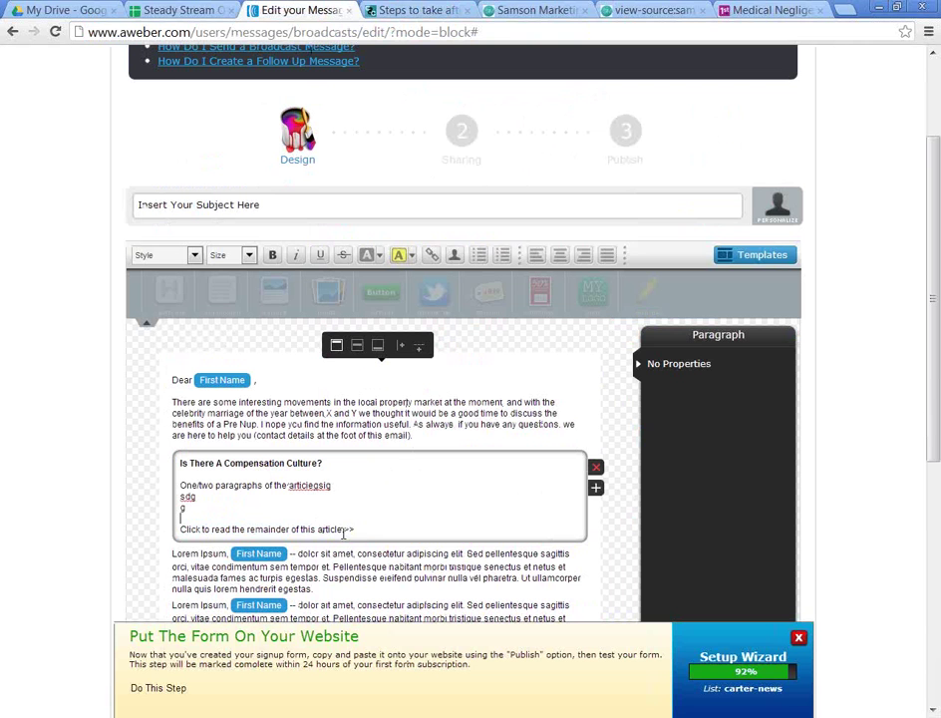
{"action": "left_click_drag", "start_coordinate": [365, 529], "coordinate": [146, 546]}
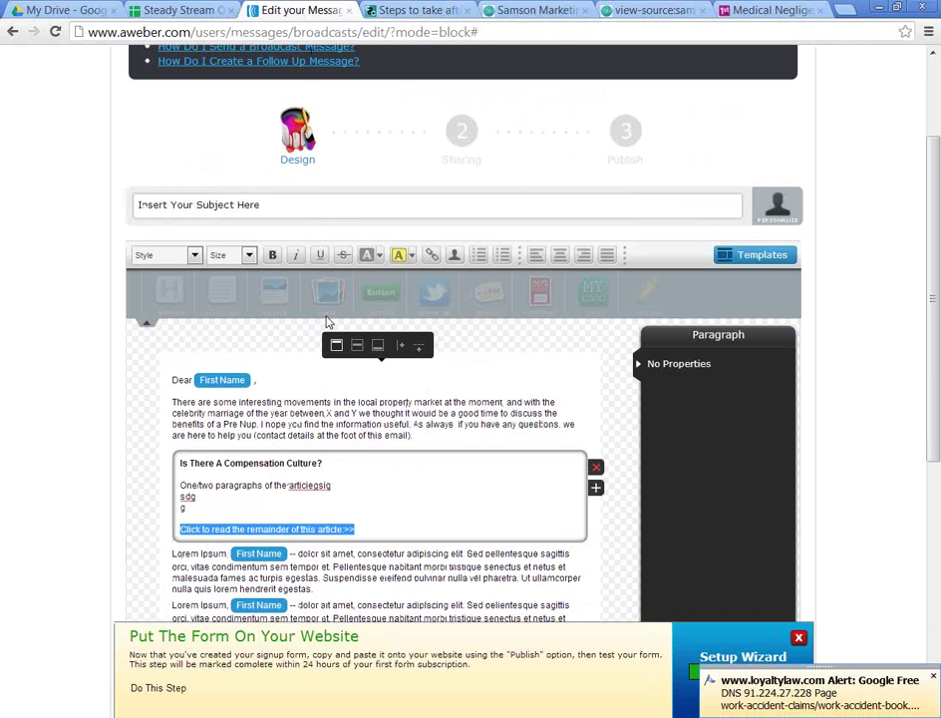
{"action": "left_click", "coordinate": [431, 259]}
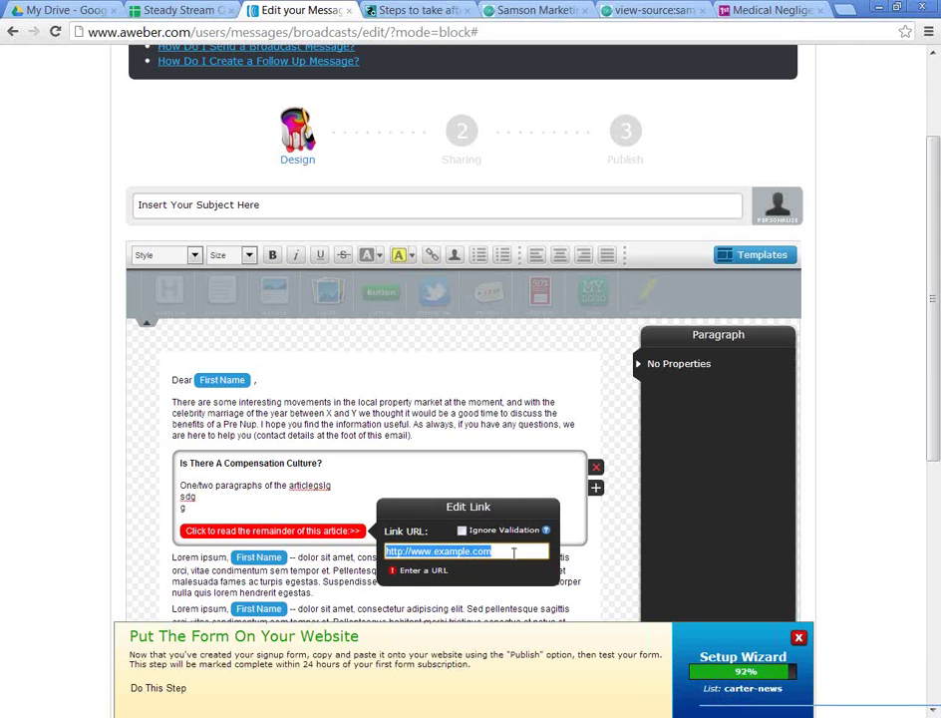
{"action": "key", "text": "ctrl+v"}
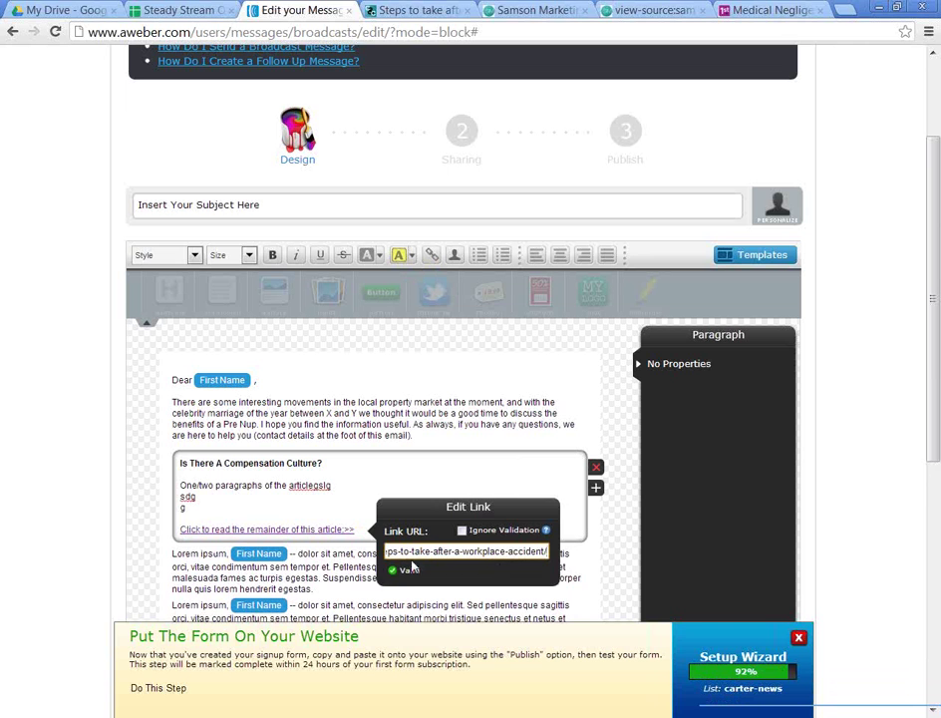
{"action": "left_click", "coordinate": [295, 485]}
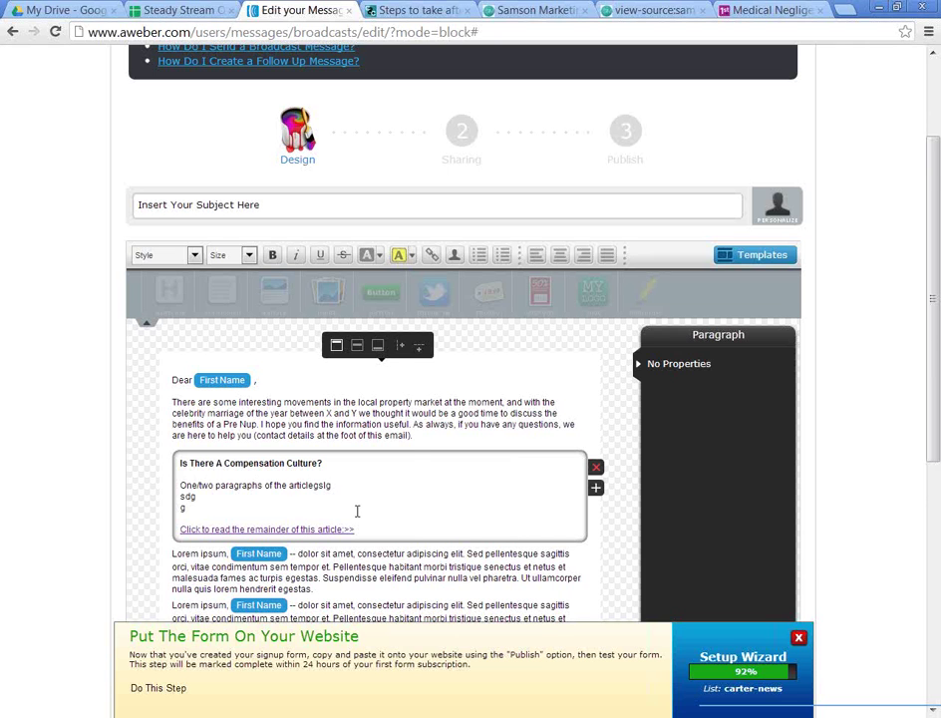
{"action": "scroll", "coordinate": [357, 510], "scroll_direction": "down", "scroll_amount": 1}
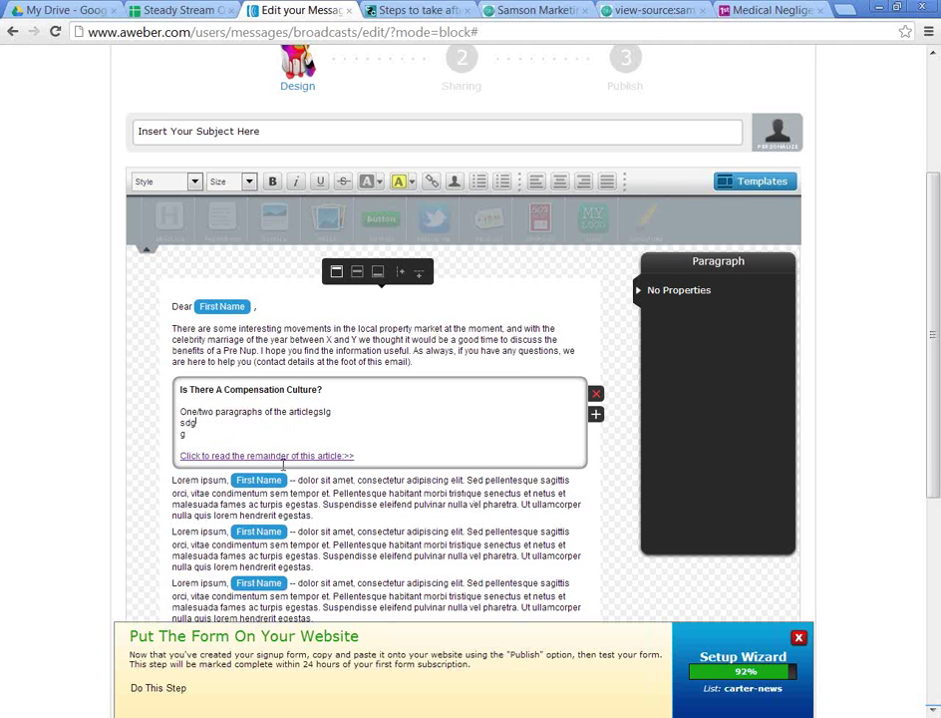
Step: Replace the first Lorem ipsum block with 'As always, if you have any questions… free, no obligation discussion'
{"action": "left_click", "coordinate": [294, 514]}
{"action": "left_click", "coordinate": [323, 495]}
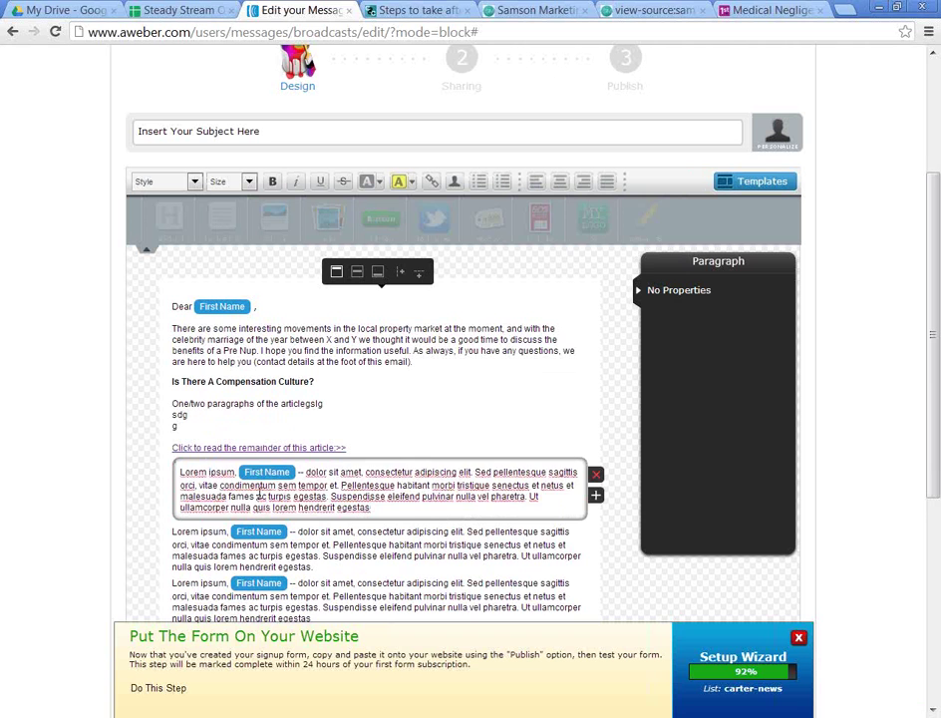
{"action": "key", "text": "ctrl+a"}
{"action": "type", "text": "A"}
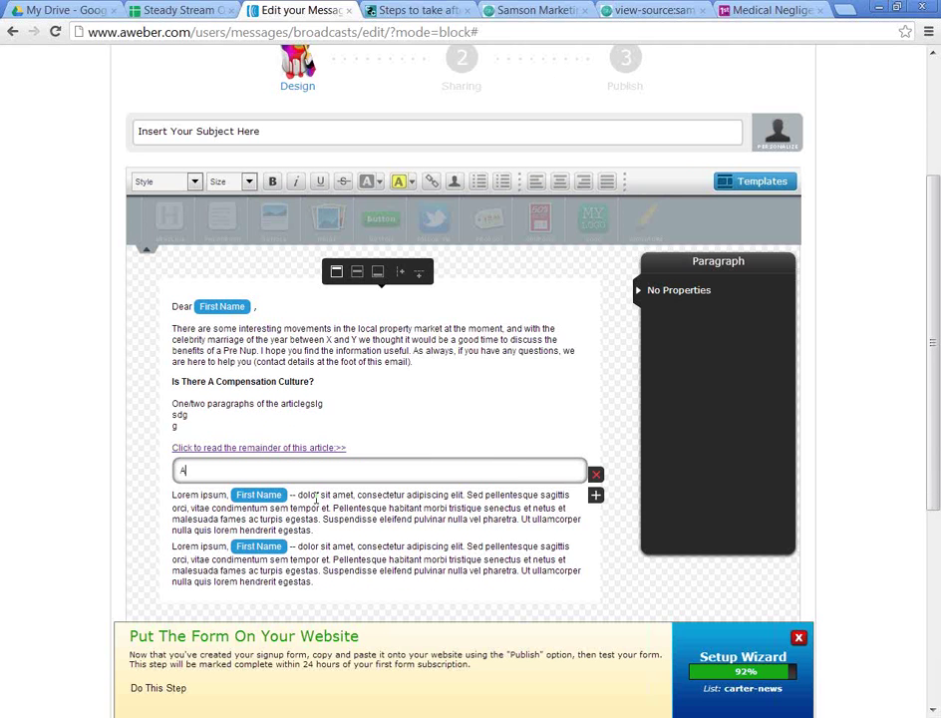
{"action": "type", "text": "s always, if you have"}
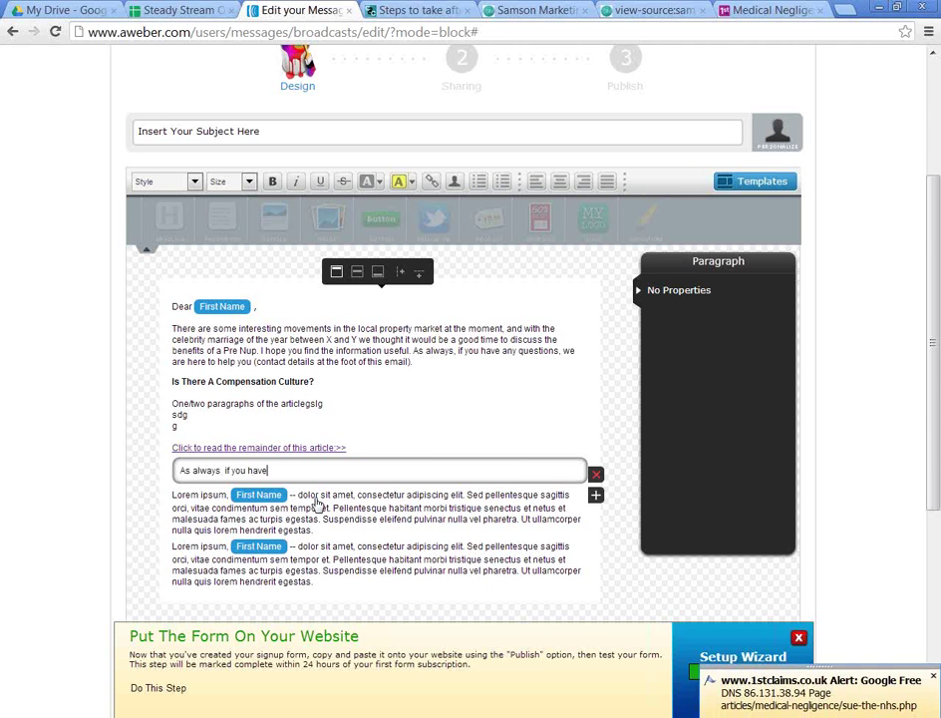
{"action": "type", "text": " any questions,"}
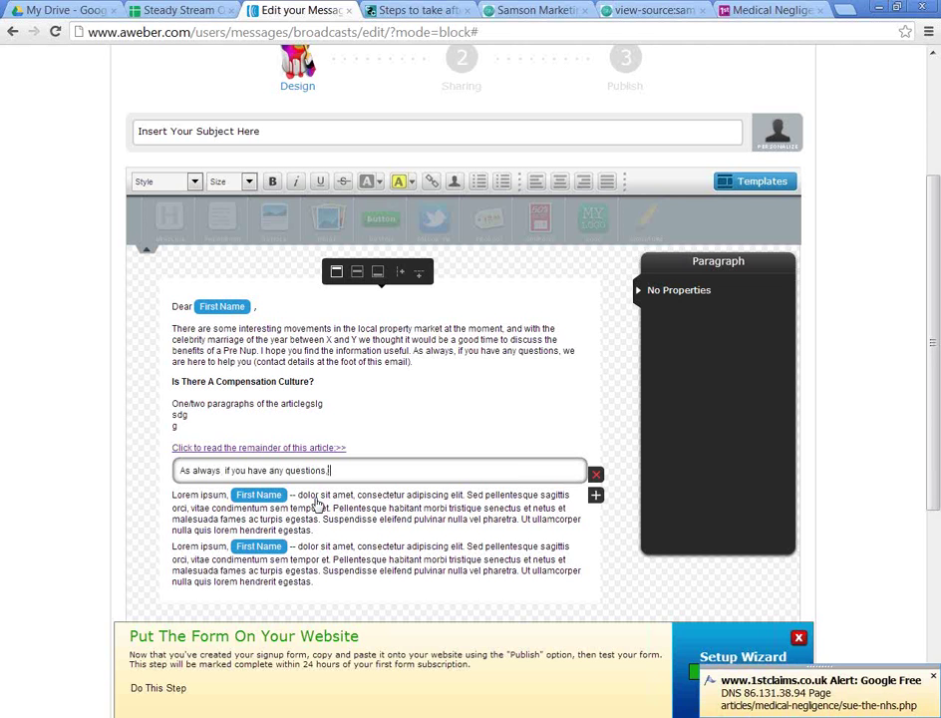
{"action": "type", "text": " please feel free to call me for a f"}
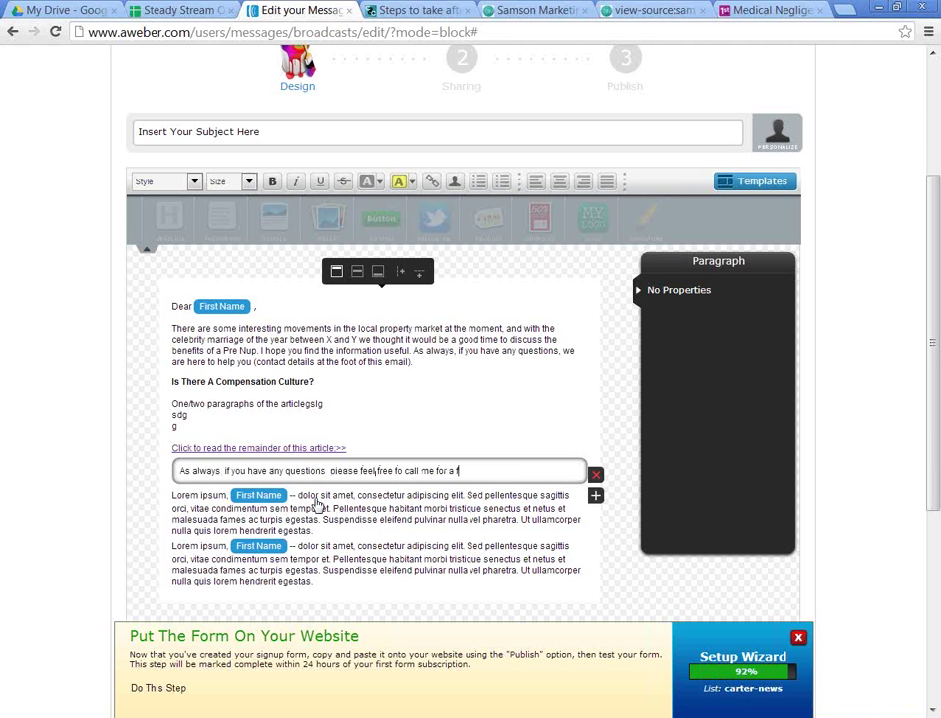
{"action": "type", "text": "ree, no obligat"}
{"action": "key", "text": "BackSpace"}
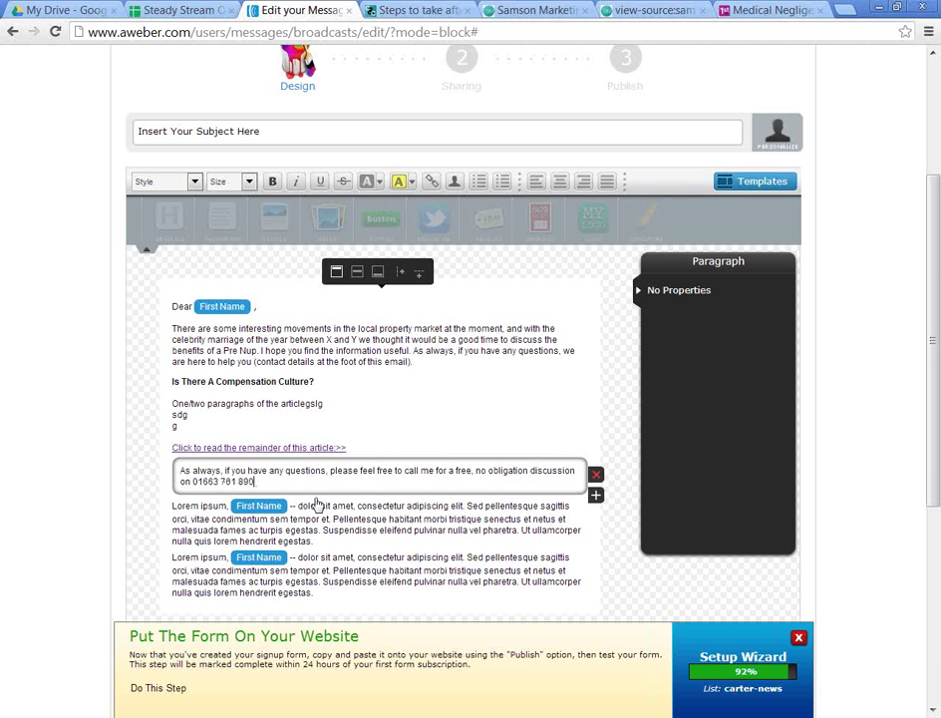
{"action": "left_click", "coordinate": [315, 508]}
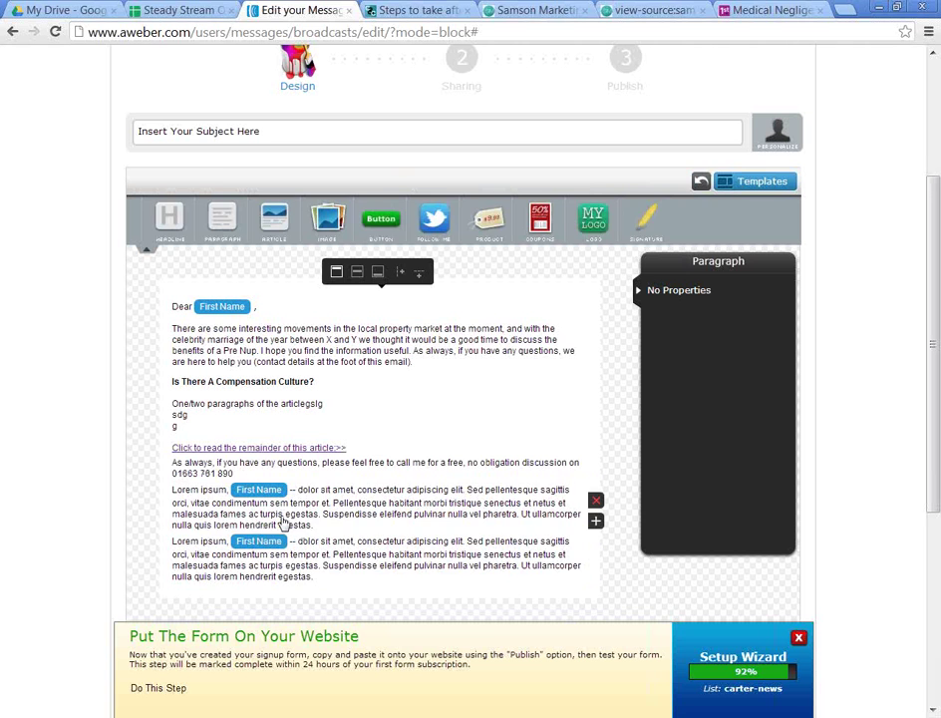
Step: Replace the next Lorem paragraph with a 'Kind regards,' signature: signer's name, Solicitor, Carter & Carter Solicitors Limited
{"action": "left_click_drag", "start_coordinate": [415, 530], "coordinate": [81, 478]}
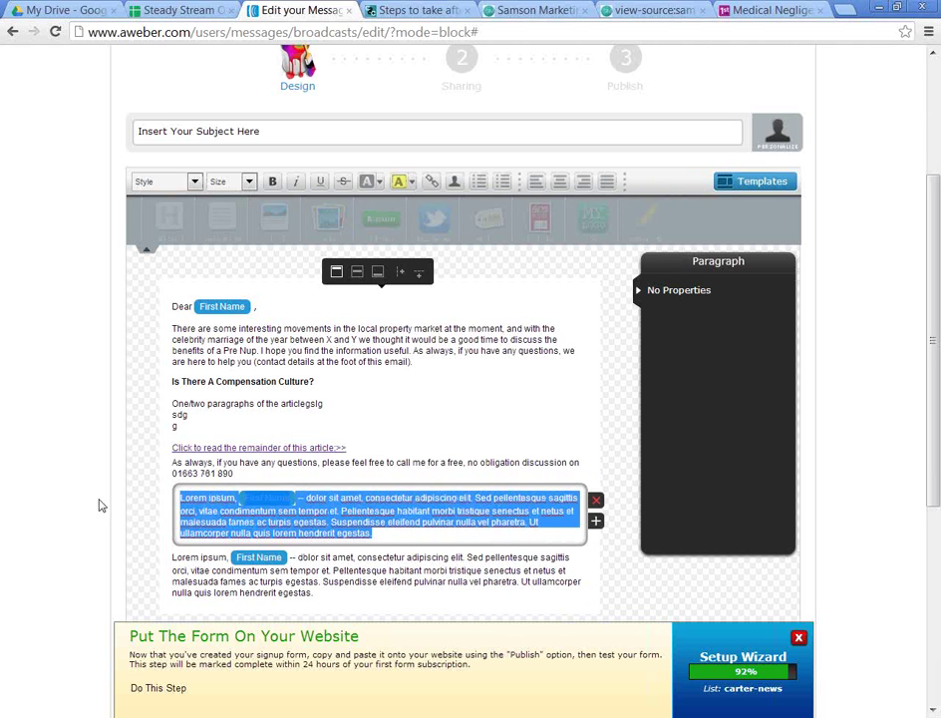
{"action": "type", "text": "Kin"}
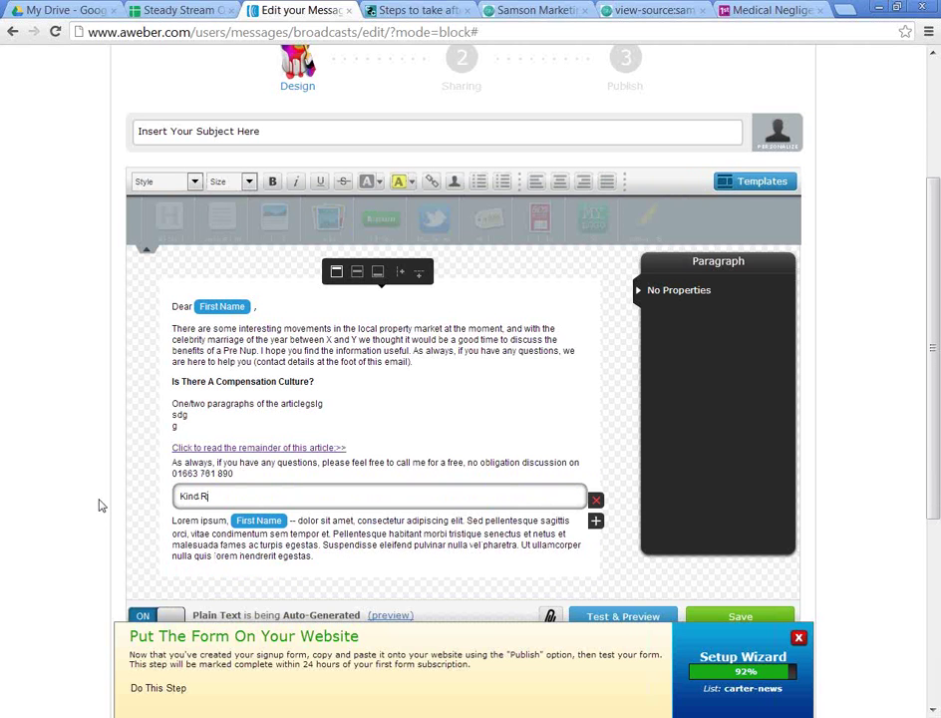
{"action": "type", "text": "d regards,"}
{"action": "key", "text": "Return"}
{"action": "type", "text": "Cjn"}
{"action": "key", "text": "Return"}
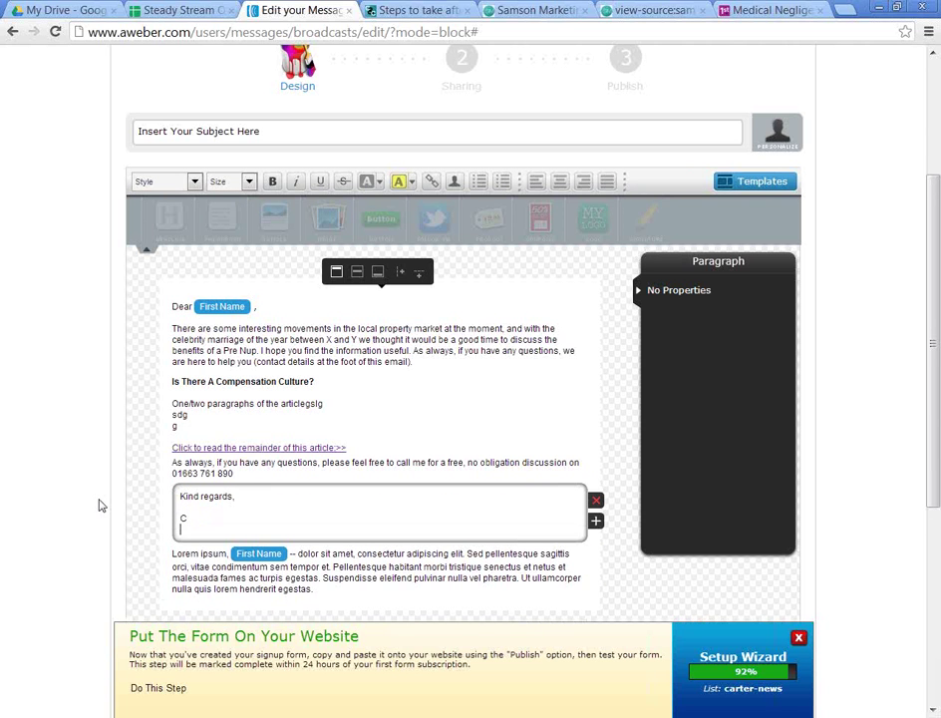
{"action": "key", "text": "BackSpace"}
{"action": "key", "text": "Return"}
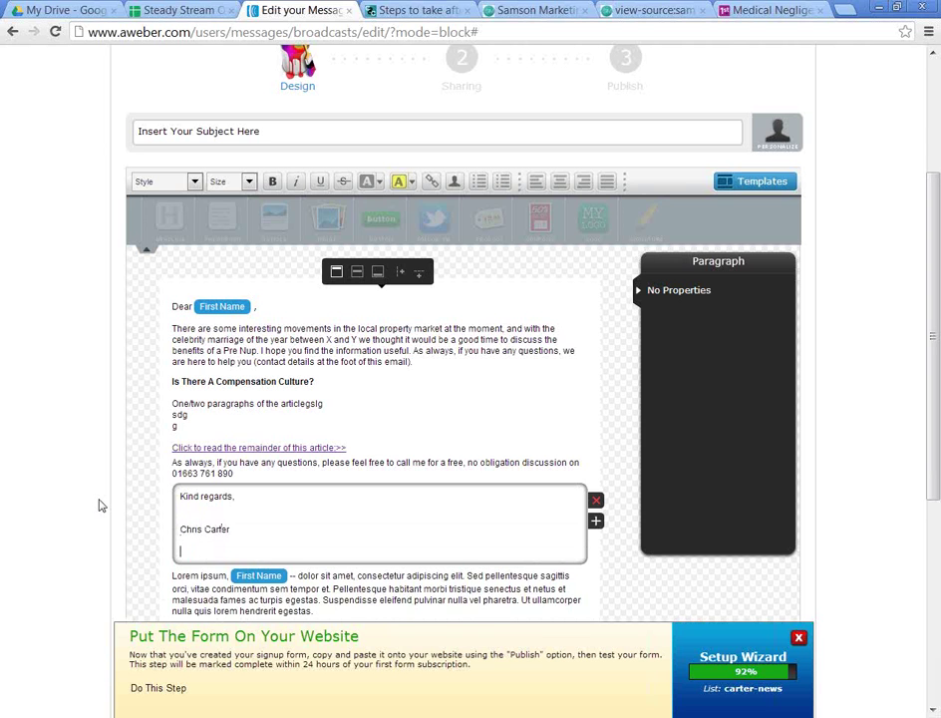
{"action": "type", "text": "Solicitor"}
{"action": "key", "text": "Return"}
{"action": "type", "text": "Carter & Carter.Solici"}
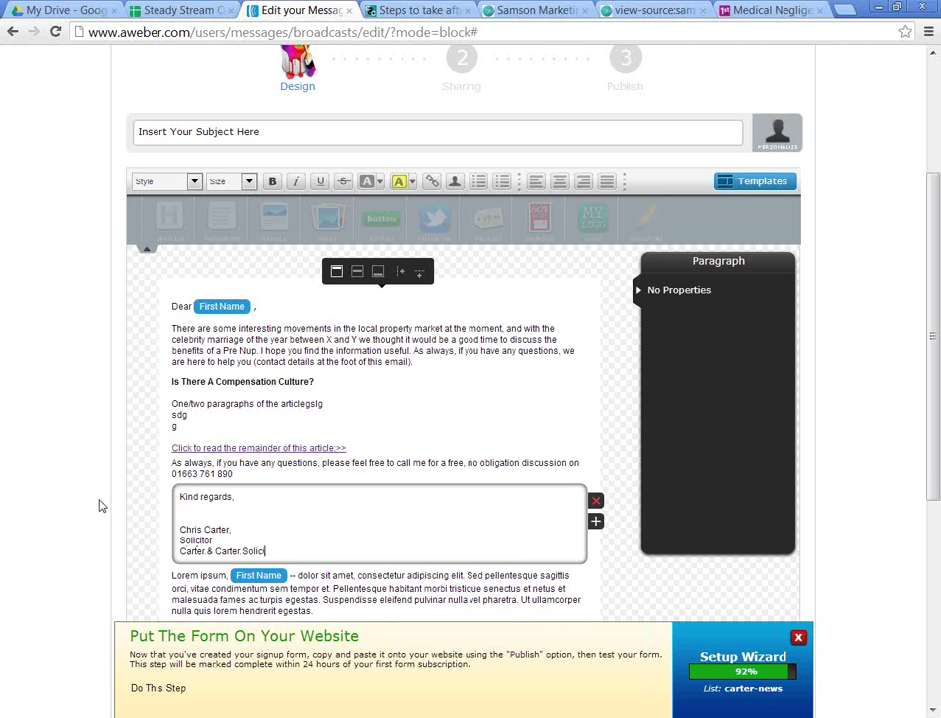
{"action": "type", "text": "tors Lmi"}
{"action": "type", "text": "ted"}
{"action": "scroll", "coordinate": [96, 511], "scroll_direction": "down", "scroll_amount": 1}
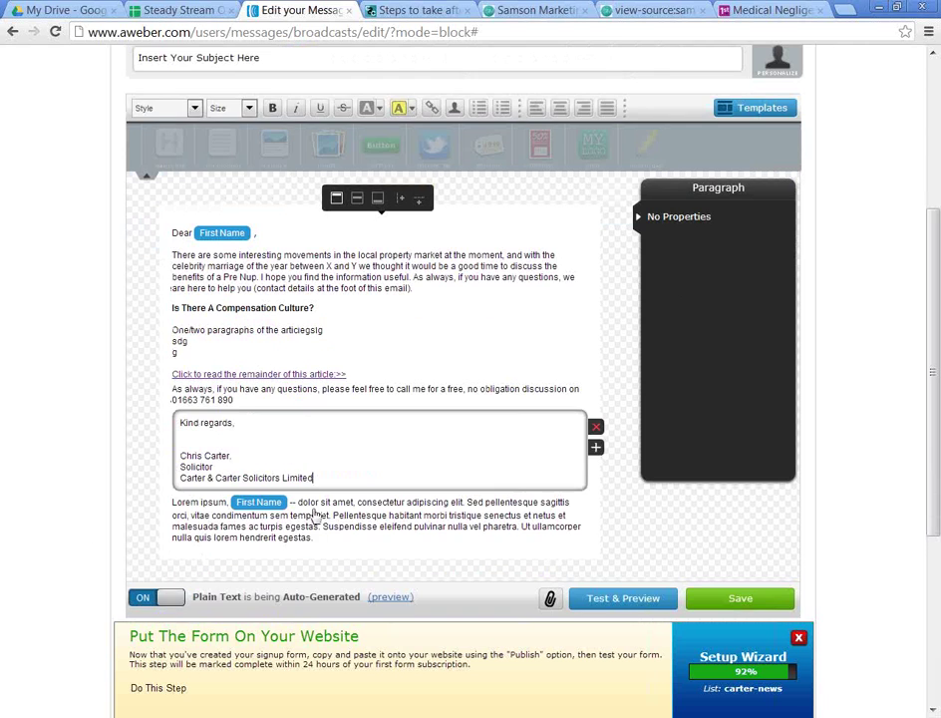
{"action": "left_click", "coordinate": [418, 512]}
Step: Delete the leftover Lorem ipsum block and save to continue to Sharing
{"action": "left_click", "coordinate": [596, 496]}
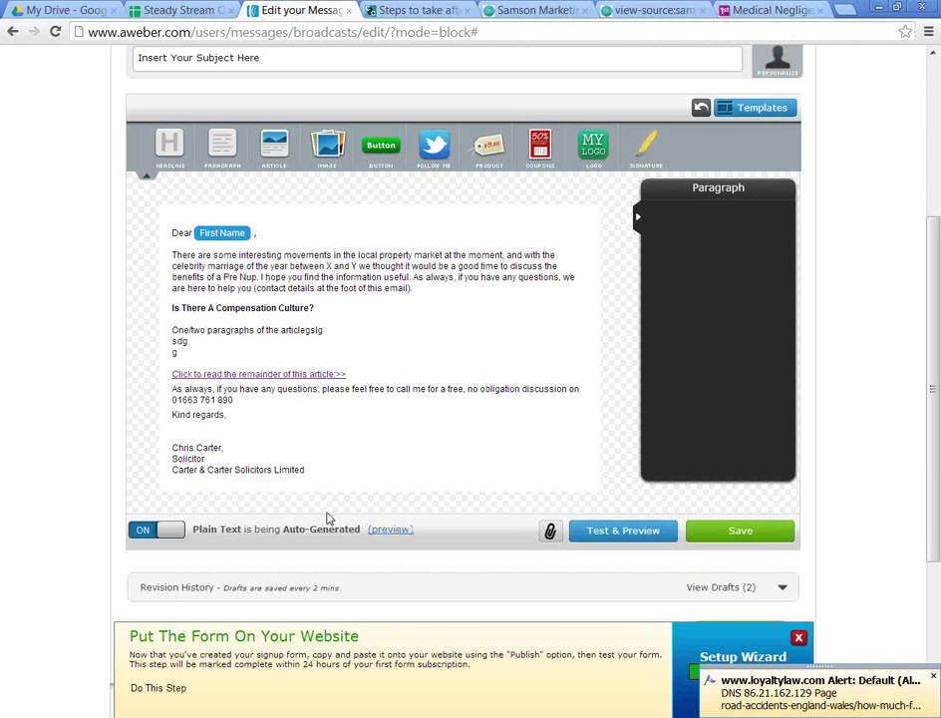
{"action": "mouse_move", "coordinate": [251, 361]}
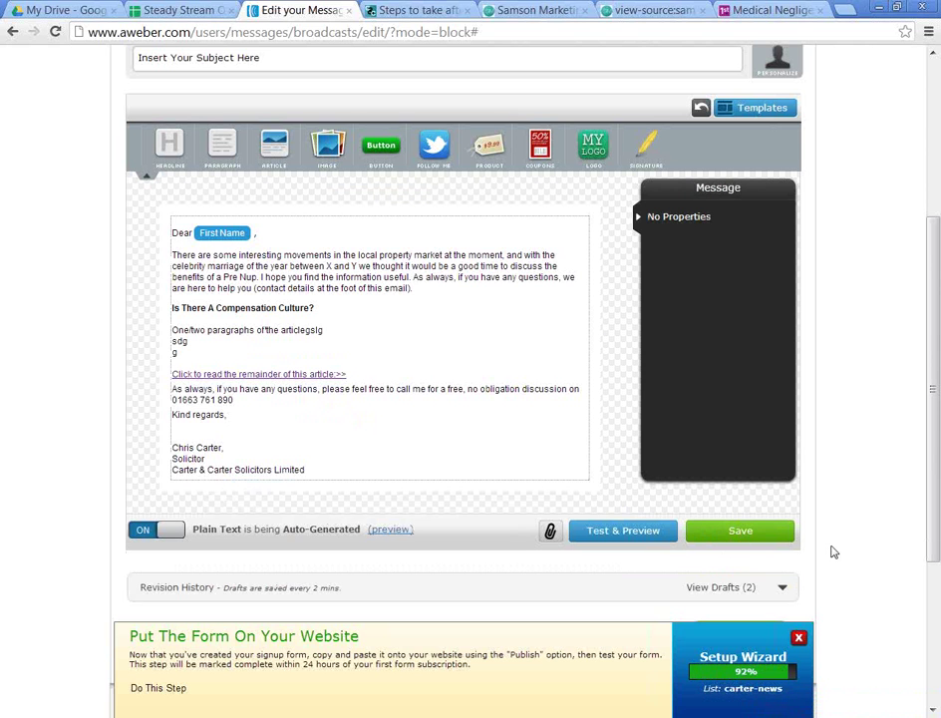
{"action": "scroll", "coordinate": [727, 568], "scroll_direction": "down", "scroll_amount": 1}
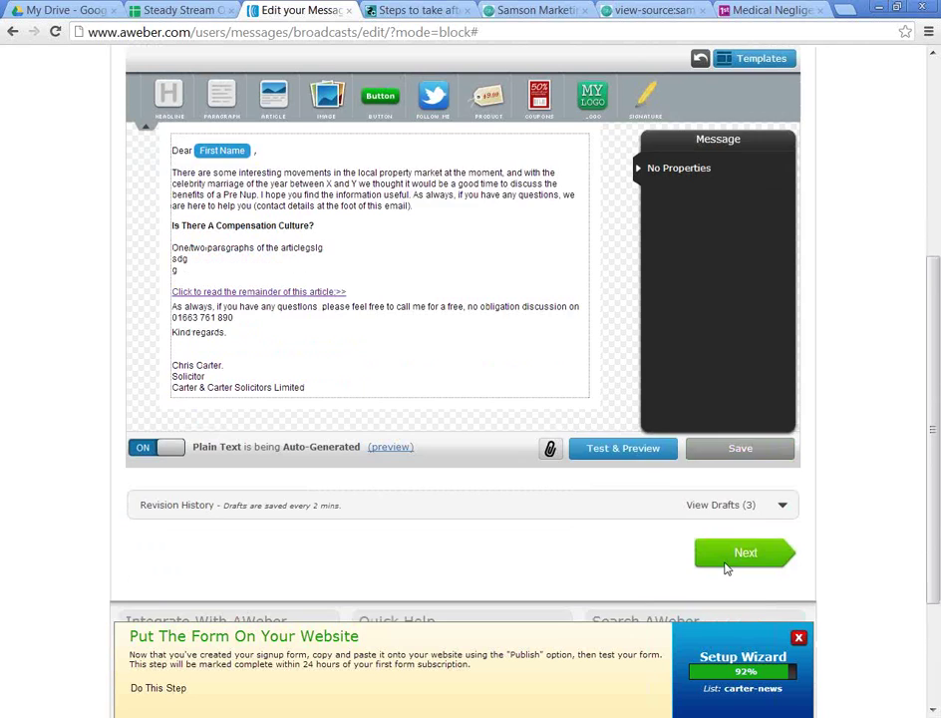
{"action": "scroll", "coordinate": [727, 568], "scroll_direction": "down", "scroll_amount": 1}
{"action": "left_click", "coordinate": [754, 486]}
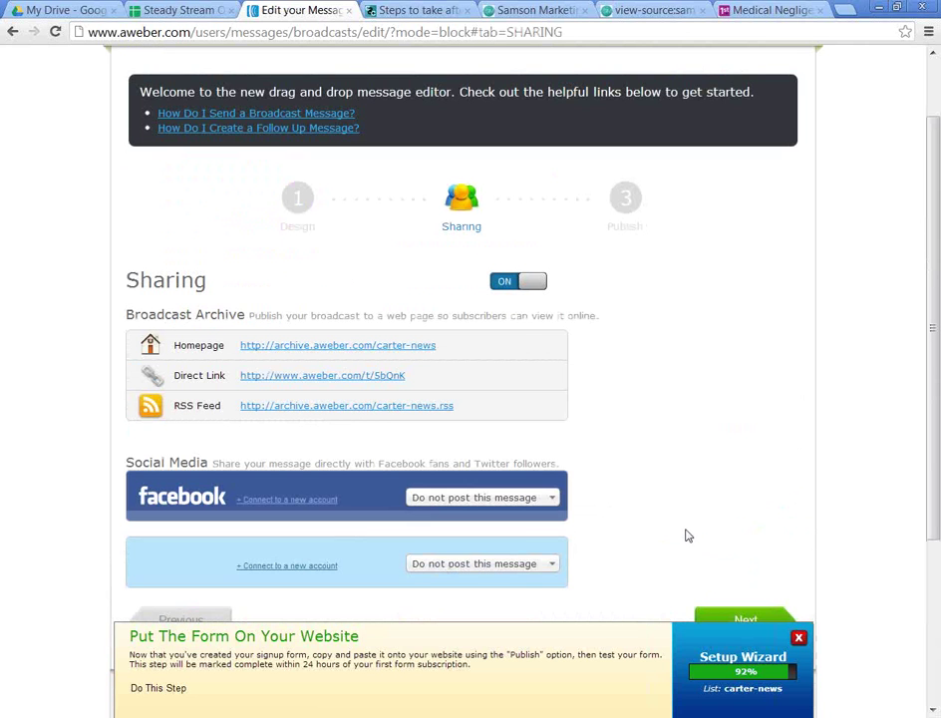